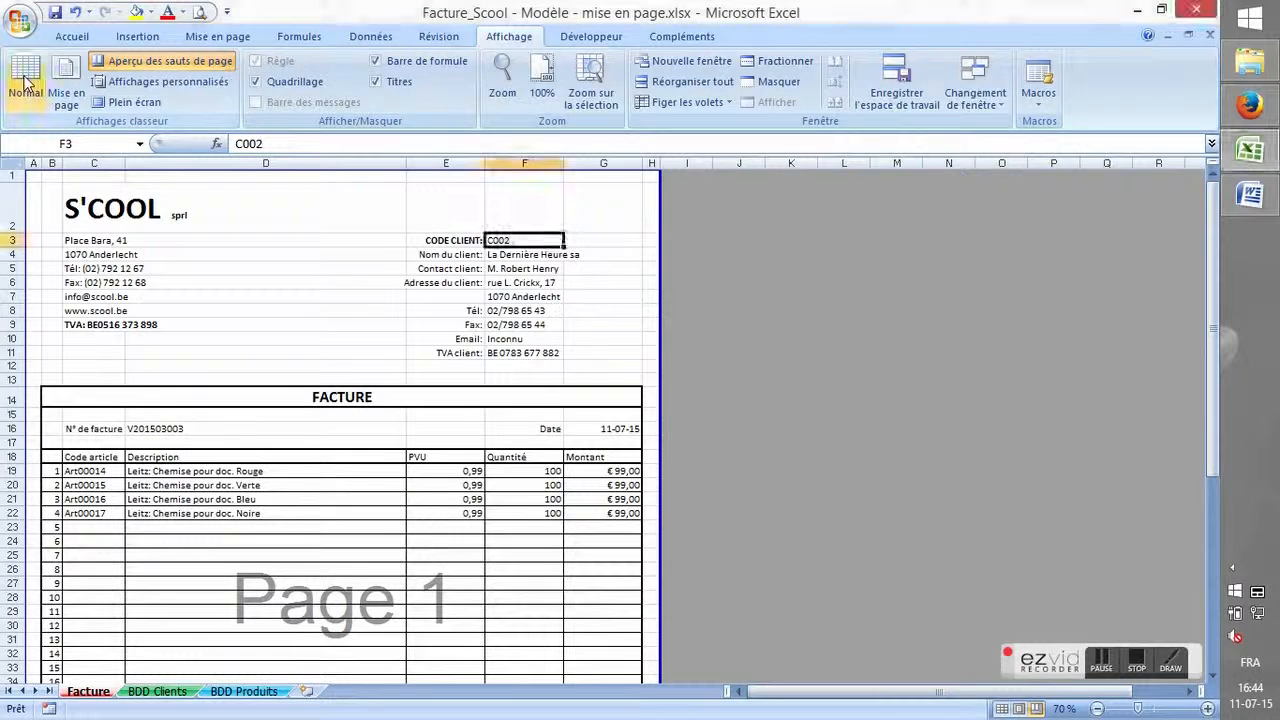
# Switch the invoice sheet from the page break preview back to Normal view.
pyautogui.click(28, 86)
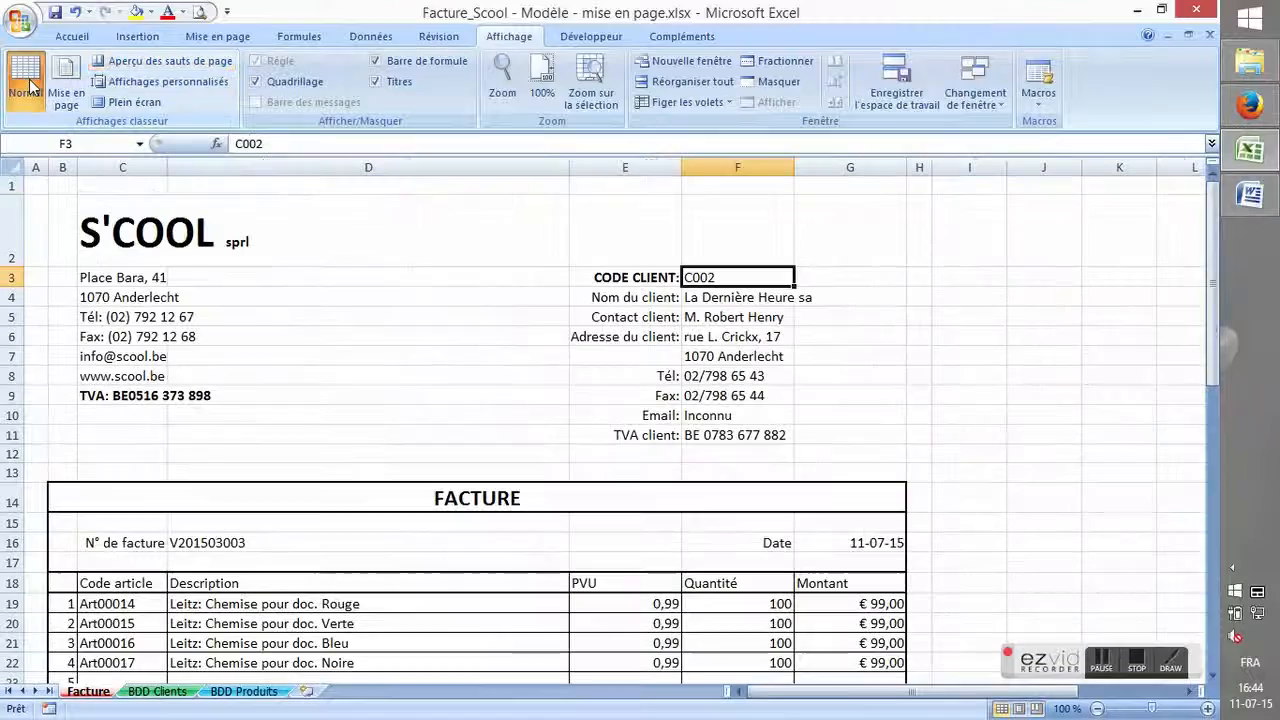
pyautogui.click(360, 318)
# Switch to the "Ventes du jour" e-mail in Firefox and copy the number of July's last invoice.
pyautogui.click(1250, 105)
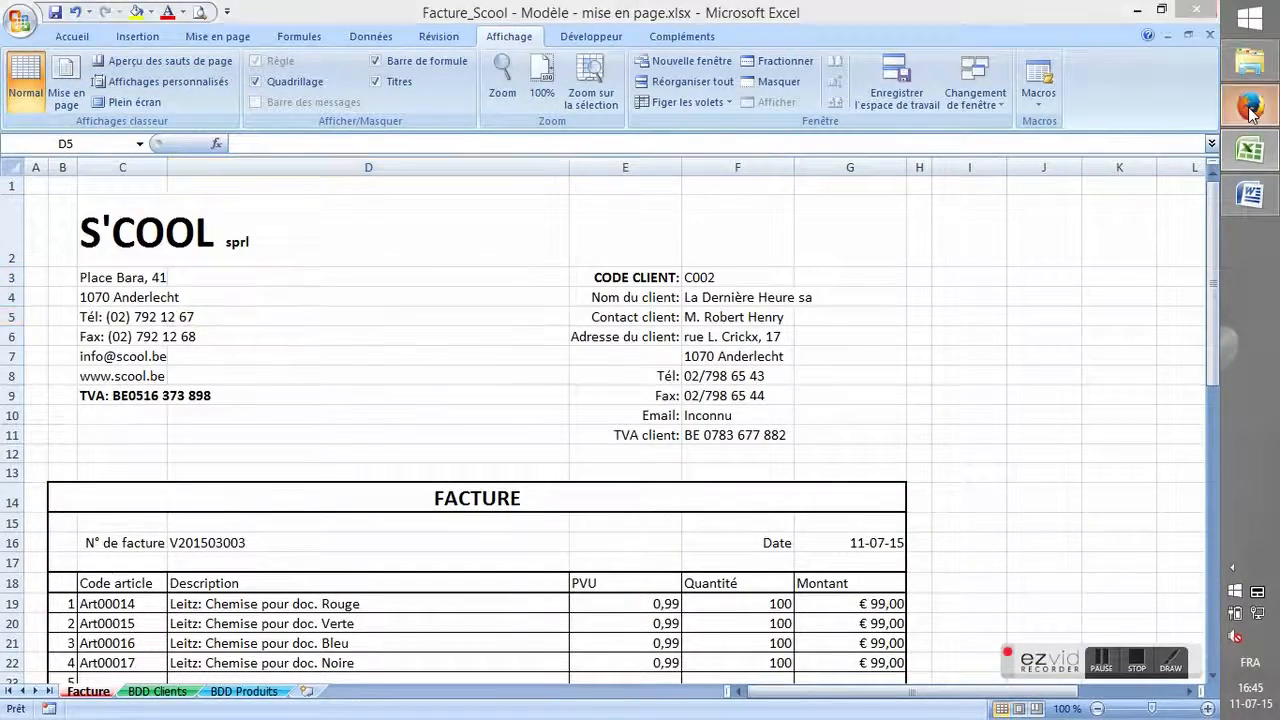
pyautogui.click(319, 268)
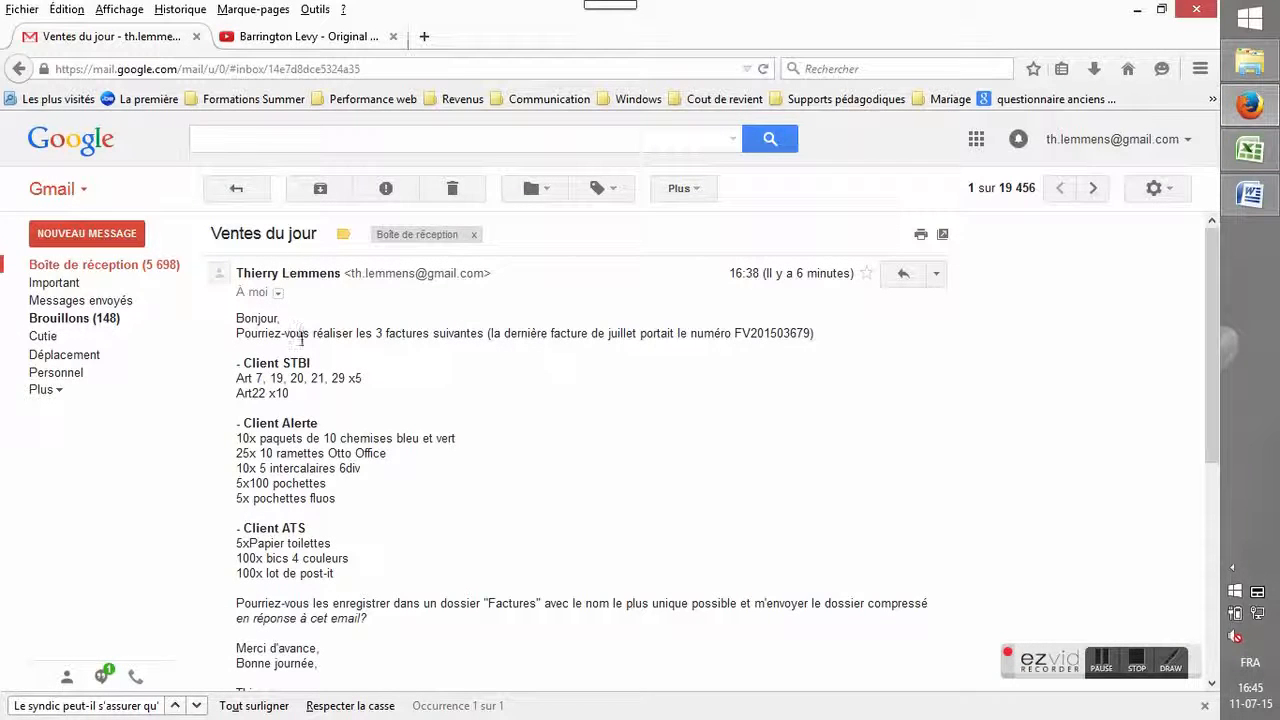
pyautogui.moveTo(237, 334); pyautogui.dragTo(493, 331)
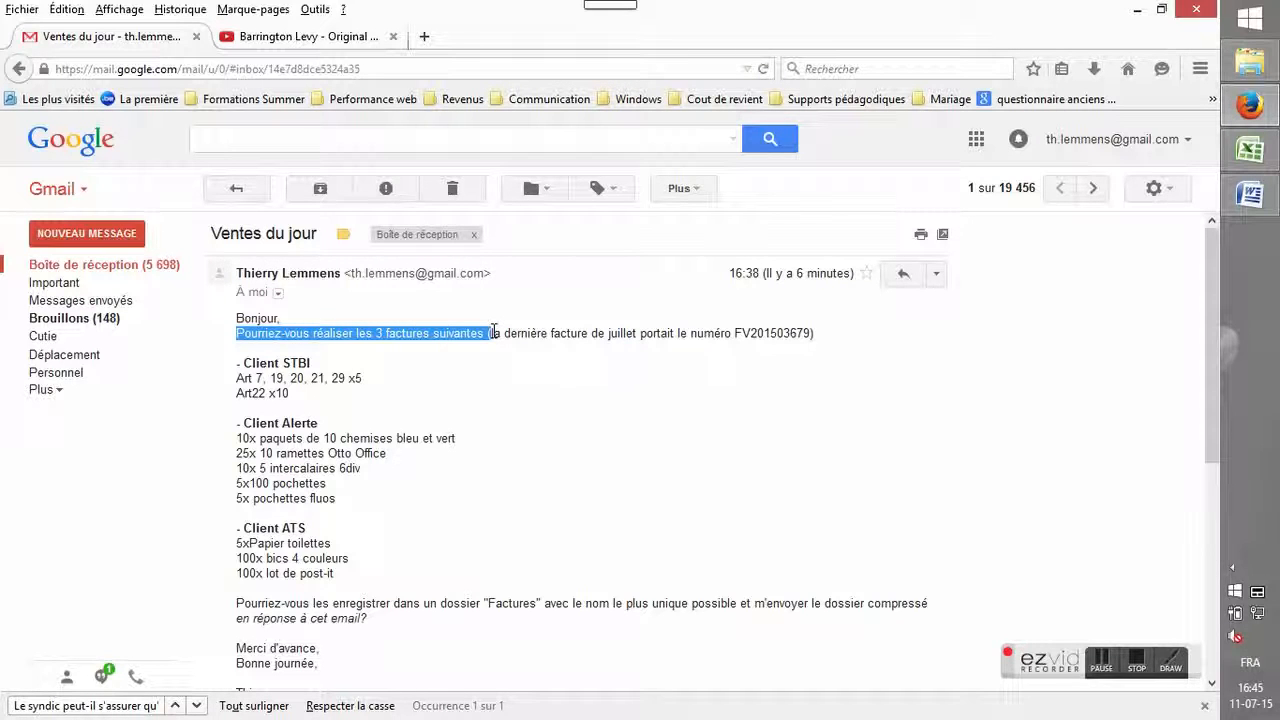
pyautogui.click(620, 333)
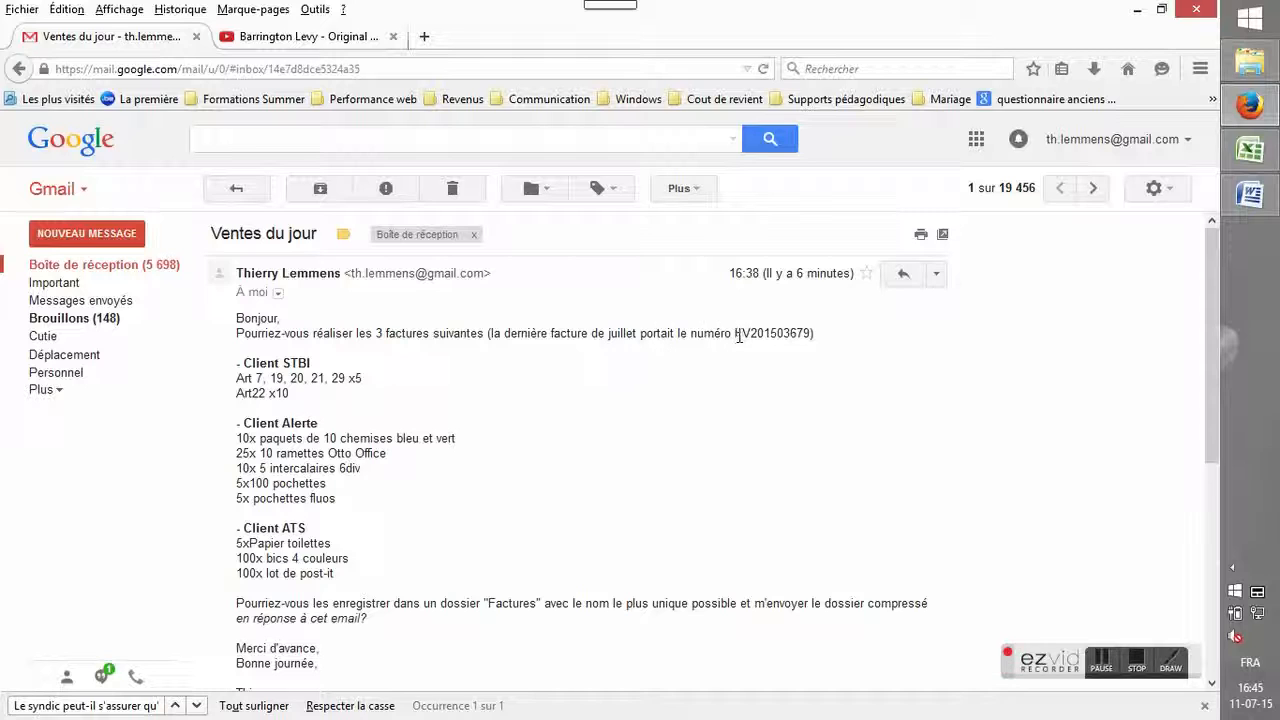
pyautogui.moveTo(736, 333); pyautogui.dragTo(811, 338)
pyautogui.hotkey('ctrl', 'c')
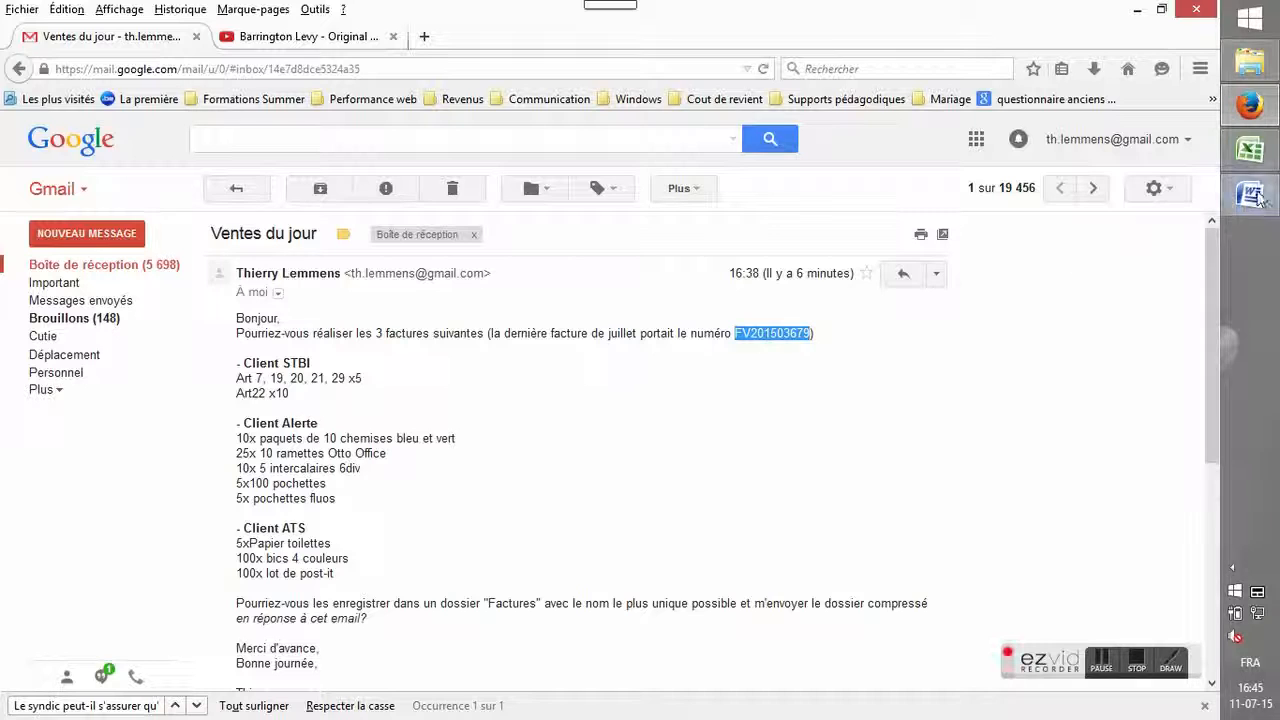
# Back in Excel, replace the number beside "N° de facture" with FV201503680, the one following the copied number.
pyautogui.click(1250, 150)
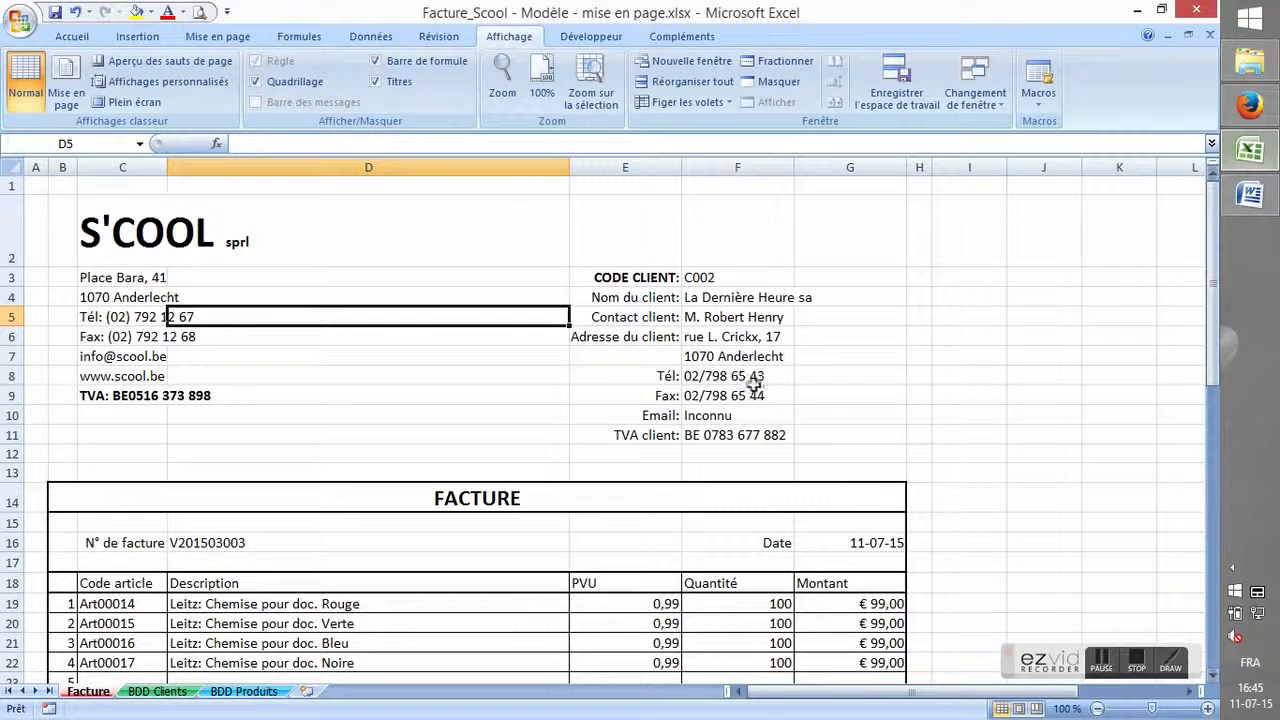
pyautogui.click(210, 545)
pyautogui.doubleClick(327, 143)
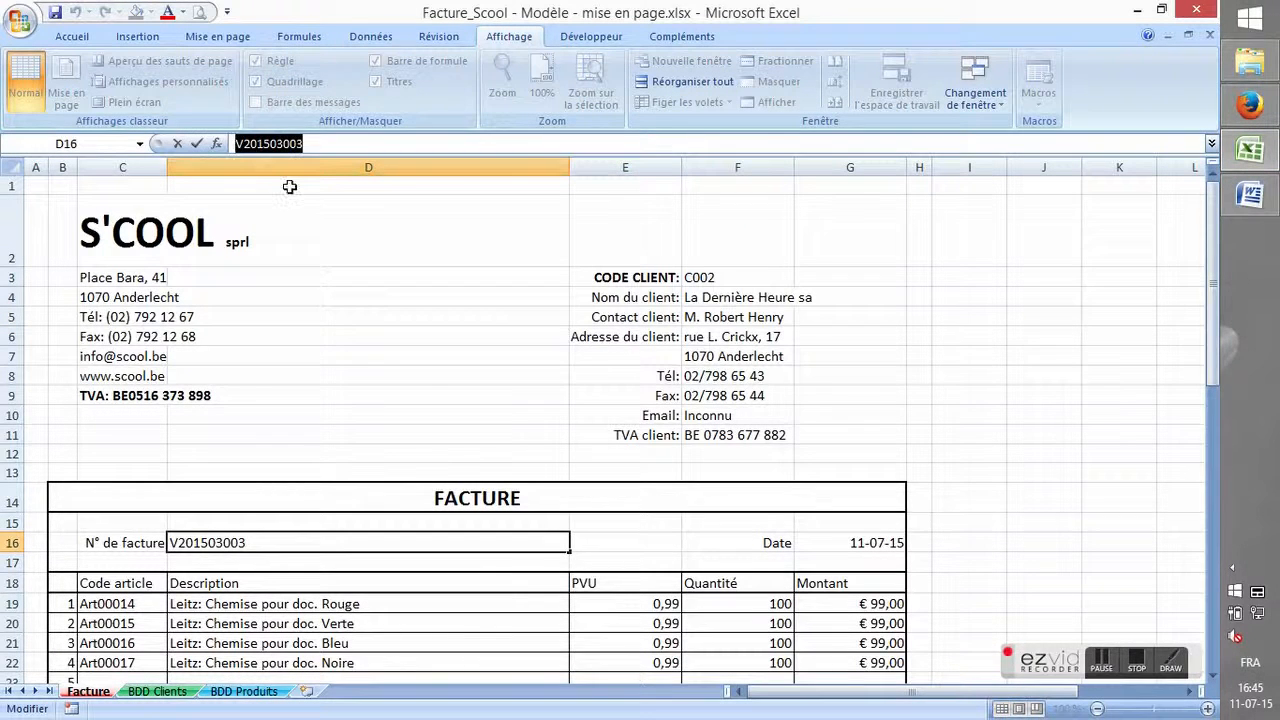
pyautogui.hotkey('ctrl', 'v')
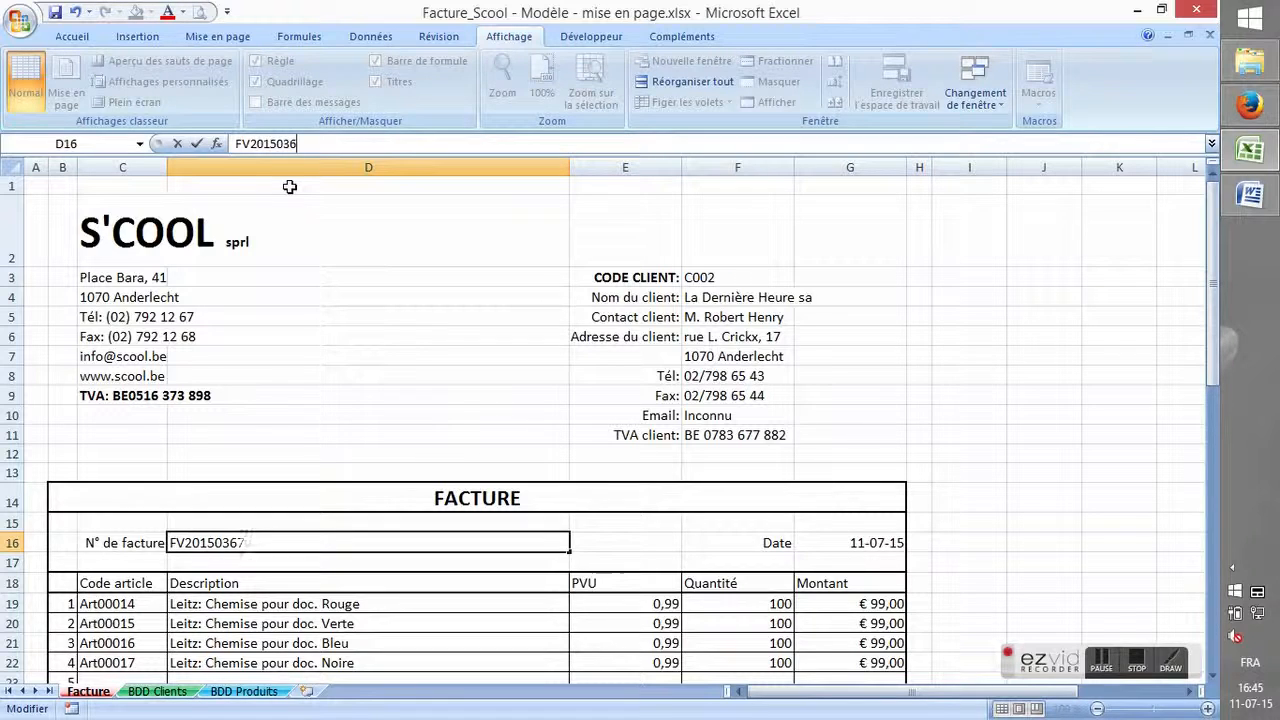
pyautogui.write('8')
pyautogui.write('0')
pyautogui.press('Return')
pyautogui.press('Up')
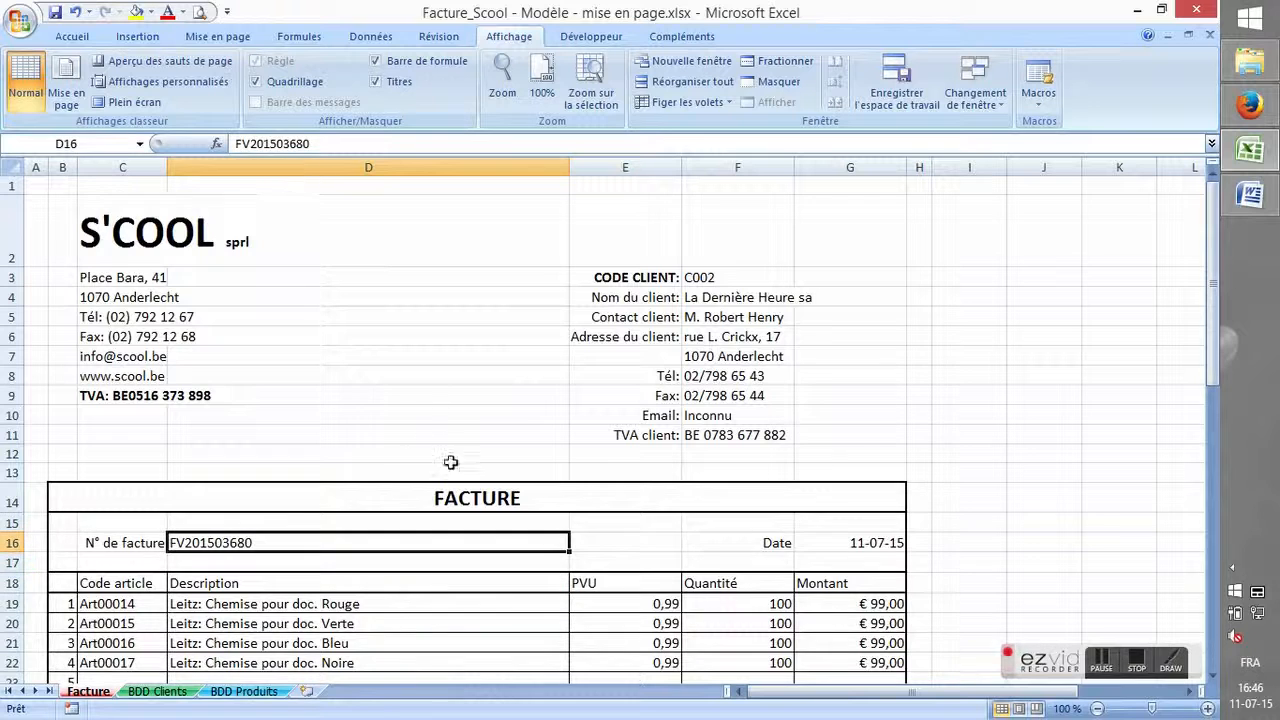
pyautogui.click(862, 549)
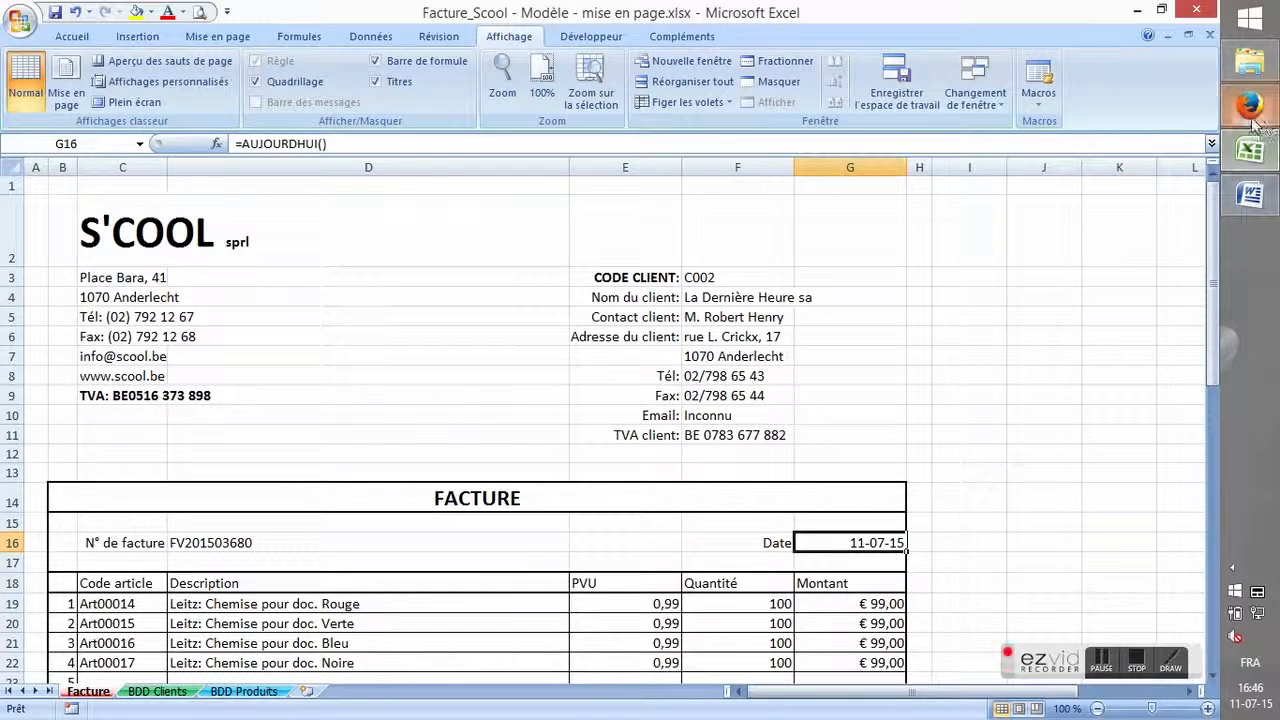
# Return to the e-mail in Firefox and examine the articles and quantities ordered by client STBI.
pyautogui.moveTo(1257, 178)
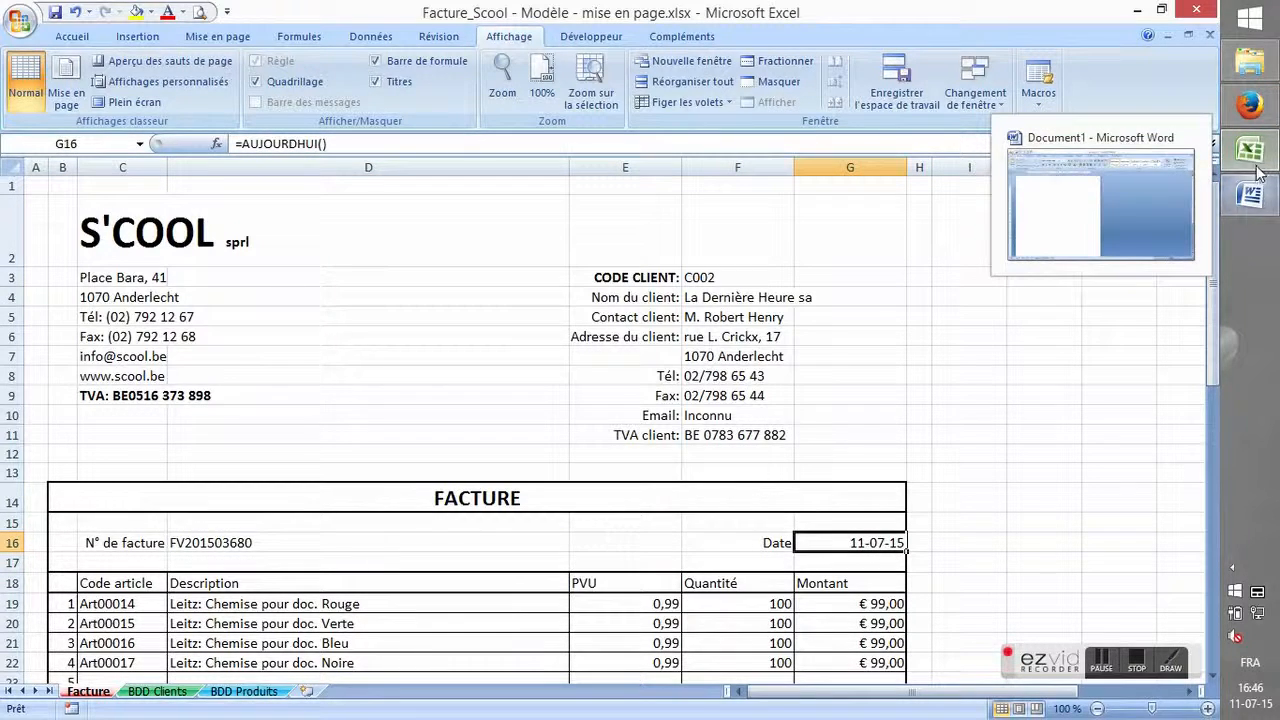
pyautogui.click(1249, 105)
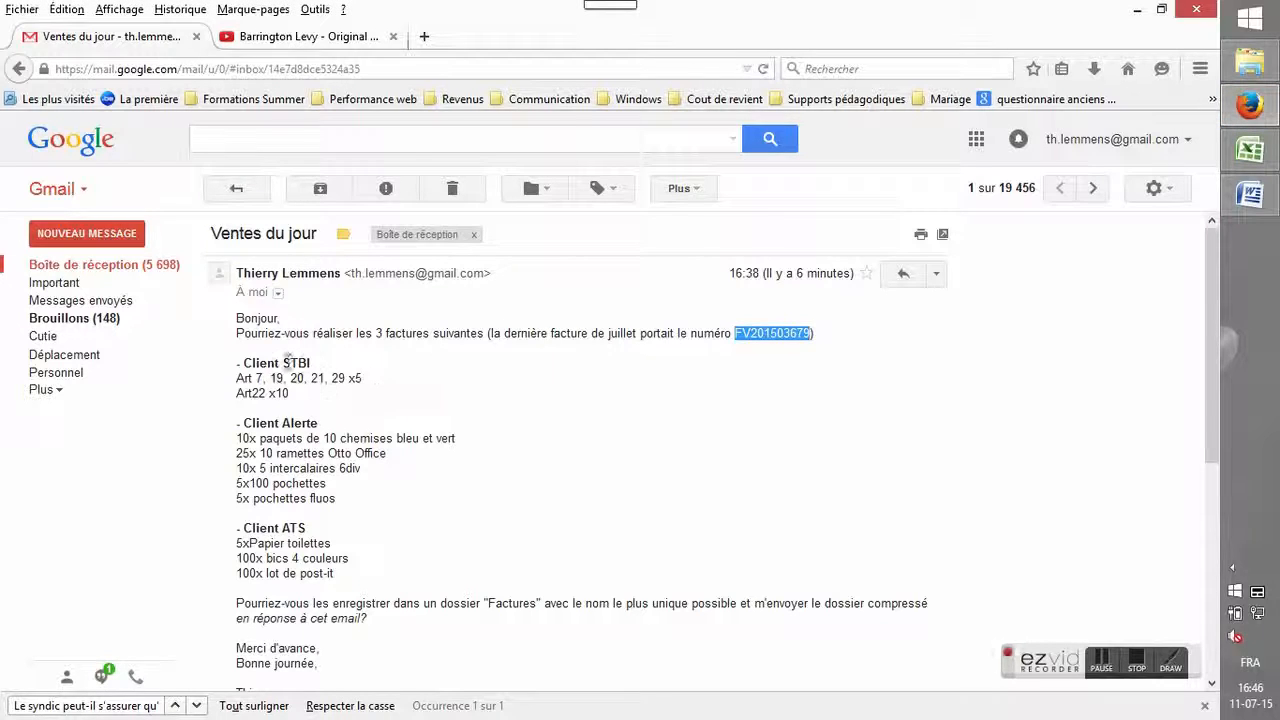
pyautogui.moveTo(283, 363); pyautogui.dragTo(311, 364)
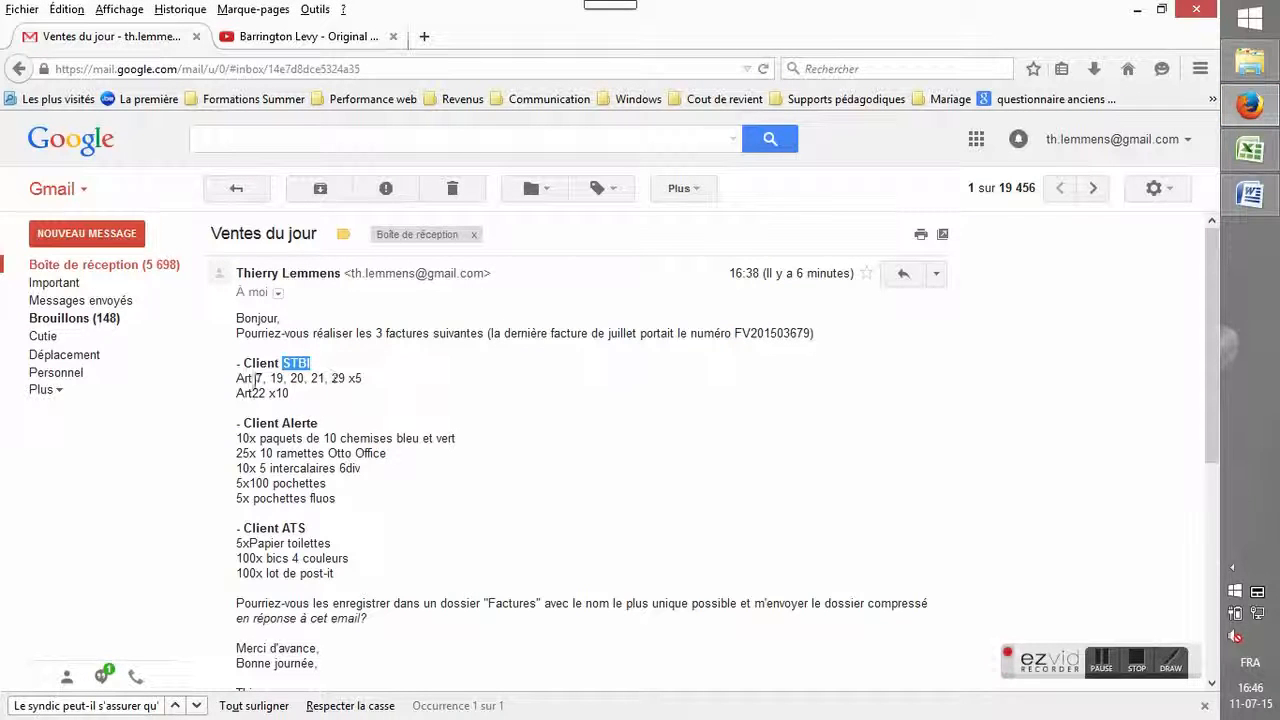
pyautogui.moveTo(236, 378); pyautogui.dragTo(362, 378)
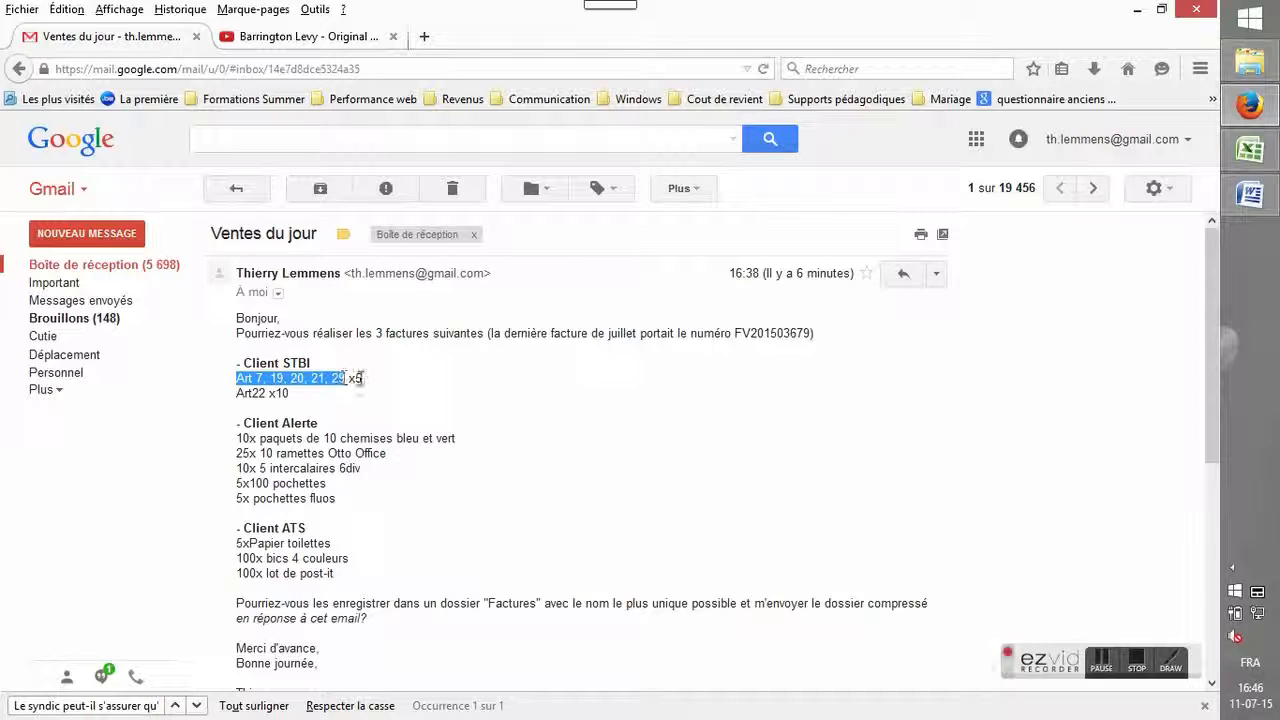
pyautogui.click(355, 378)
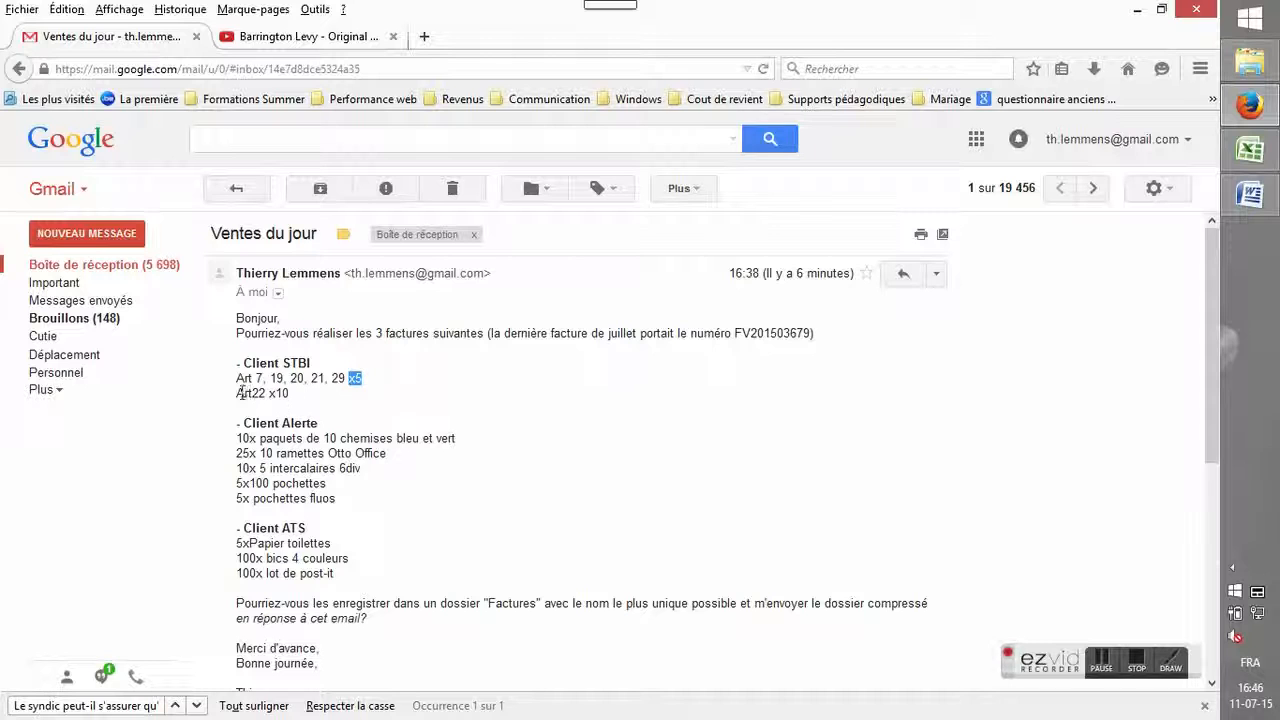
pyautogui.moveTo(239, 393); pyautogui.dragTo(289, 393)
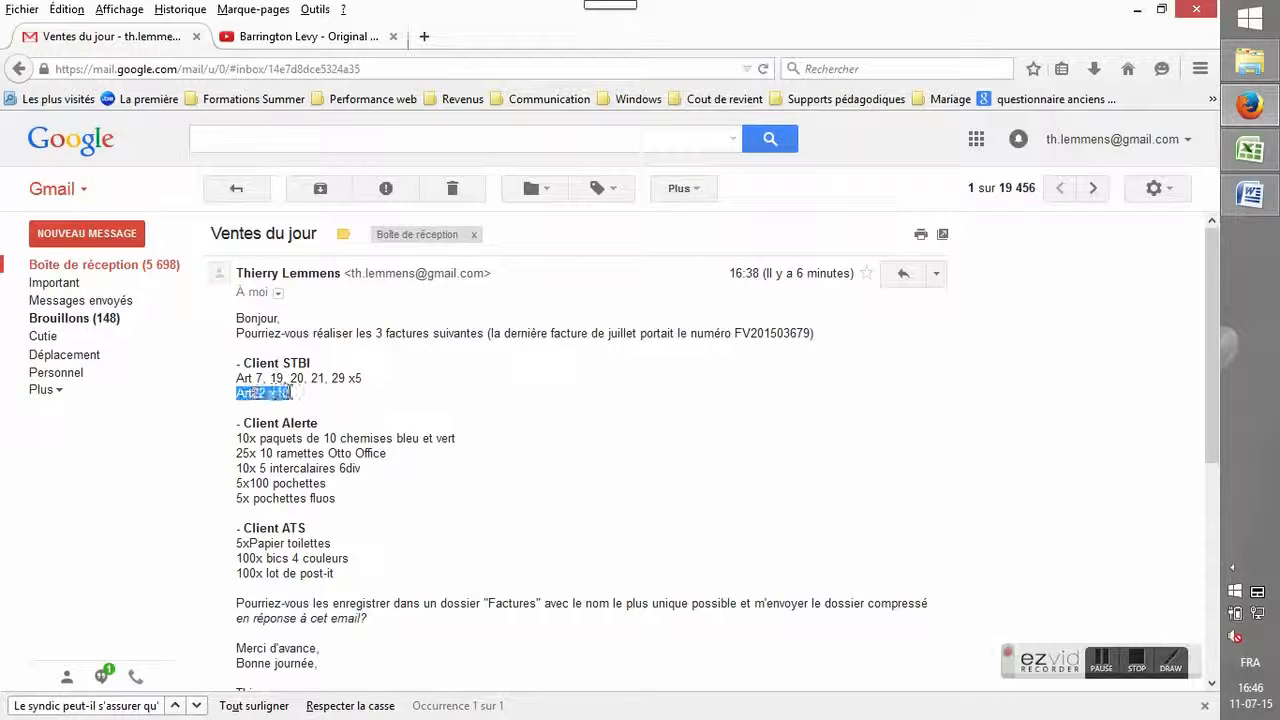
pyautogui.click(445, 418)
# Switch to Excel and try entering "client STBI" as the invoice's client code.
pyautogui.moveTo(1258, 197)
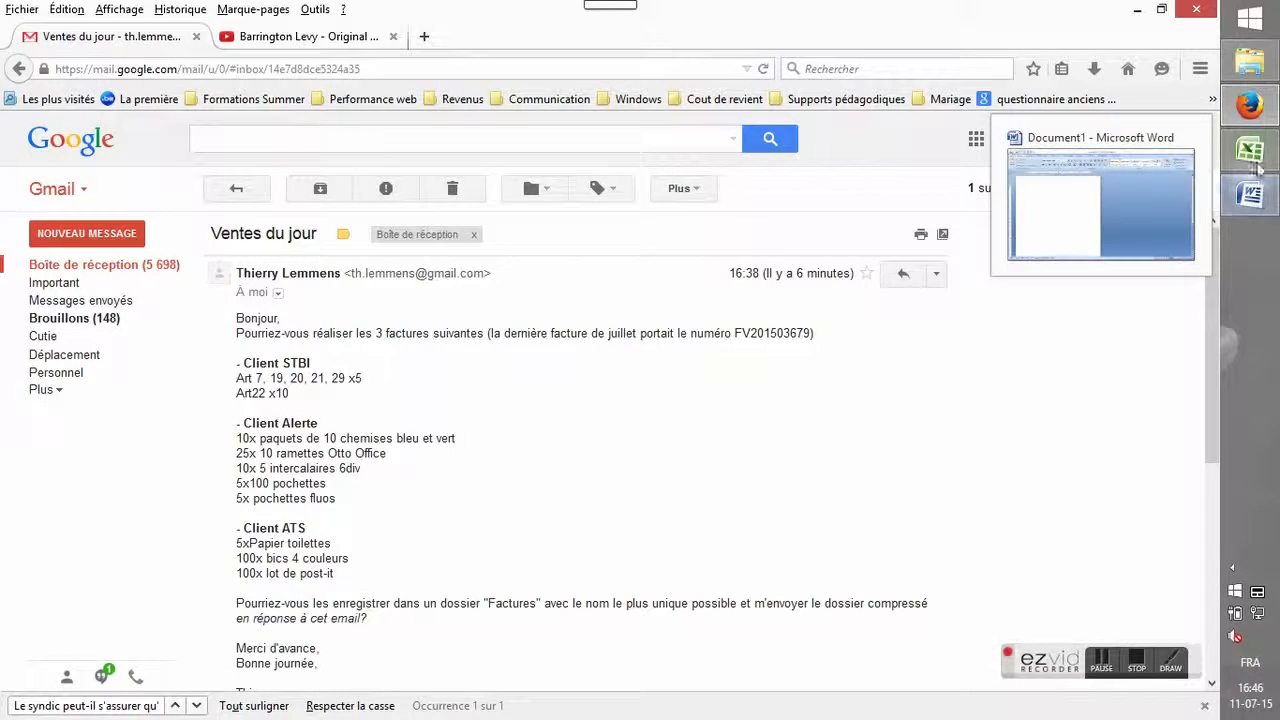
pyautogui.click(1250, 150)
pyautogui.click(748, 277)
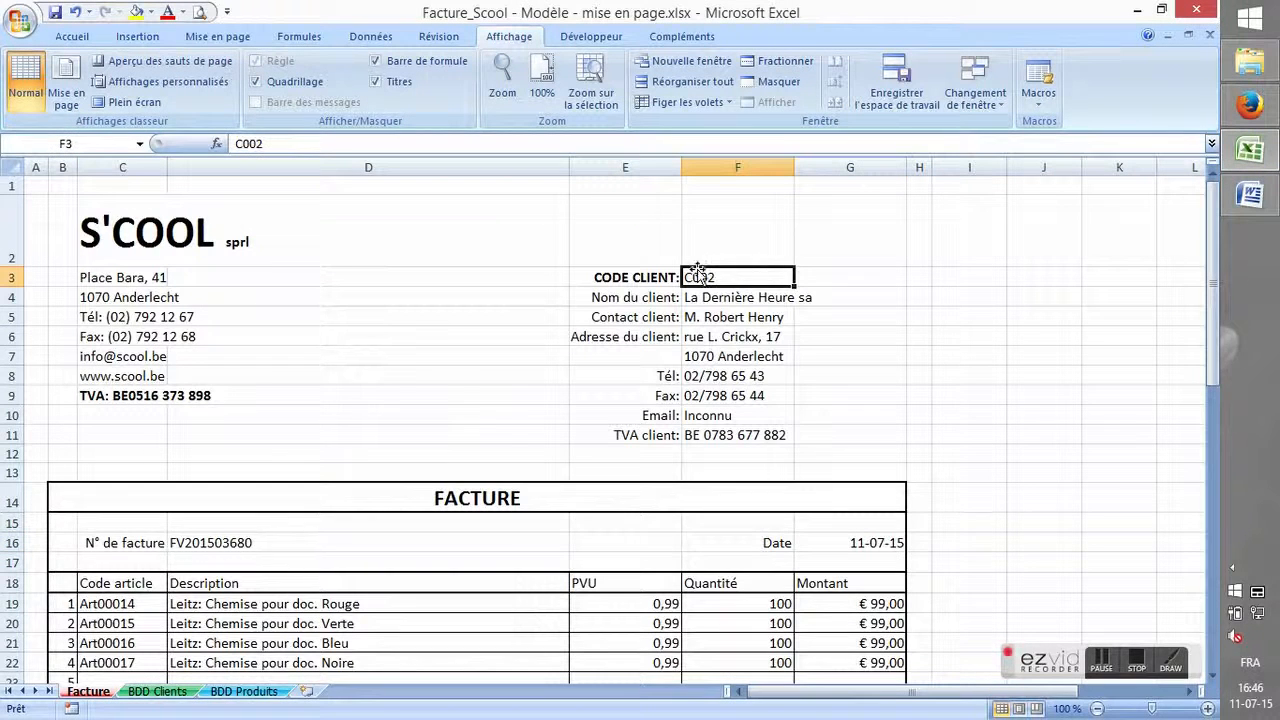
pyautogui.write('cl')
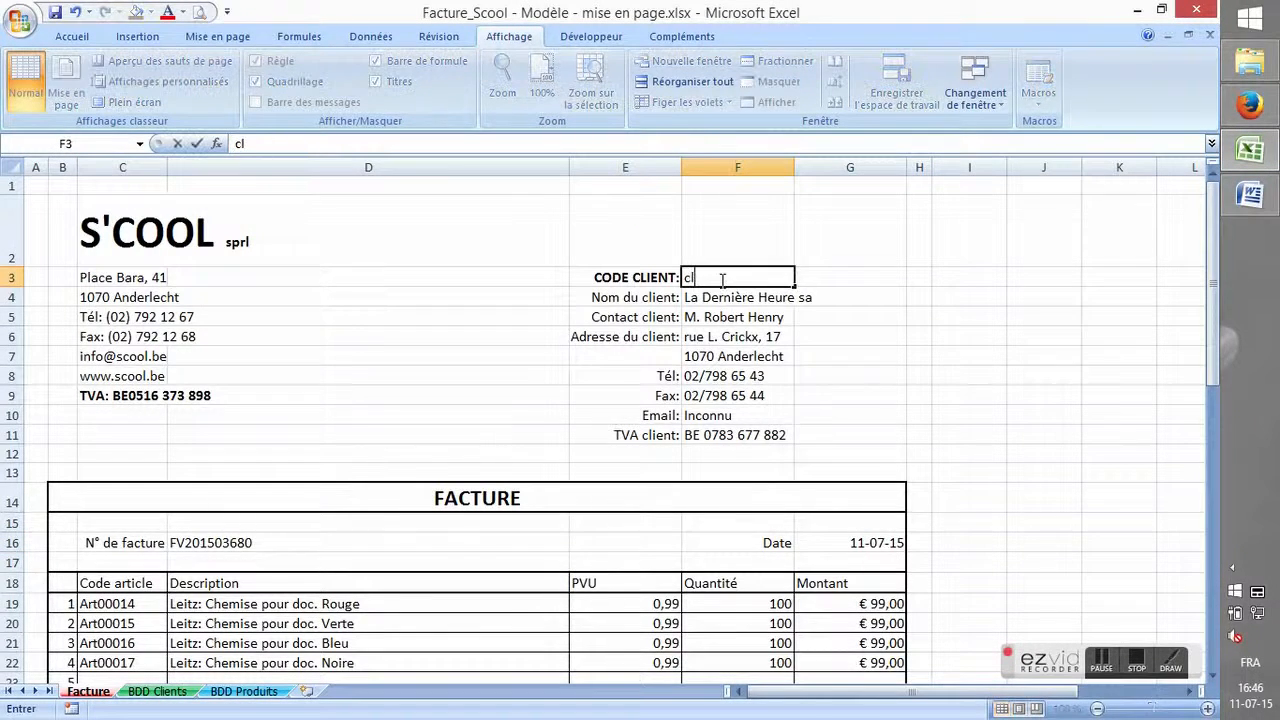
pyautogui.write('ient STB')
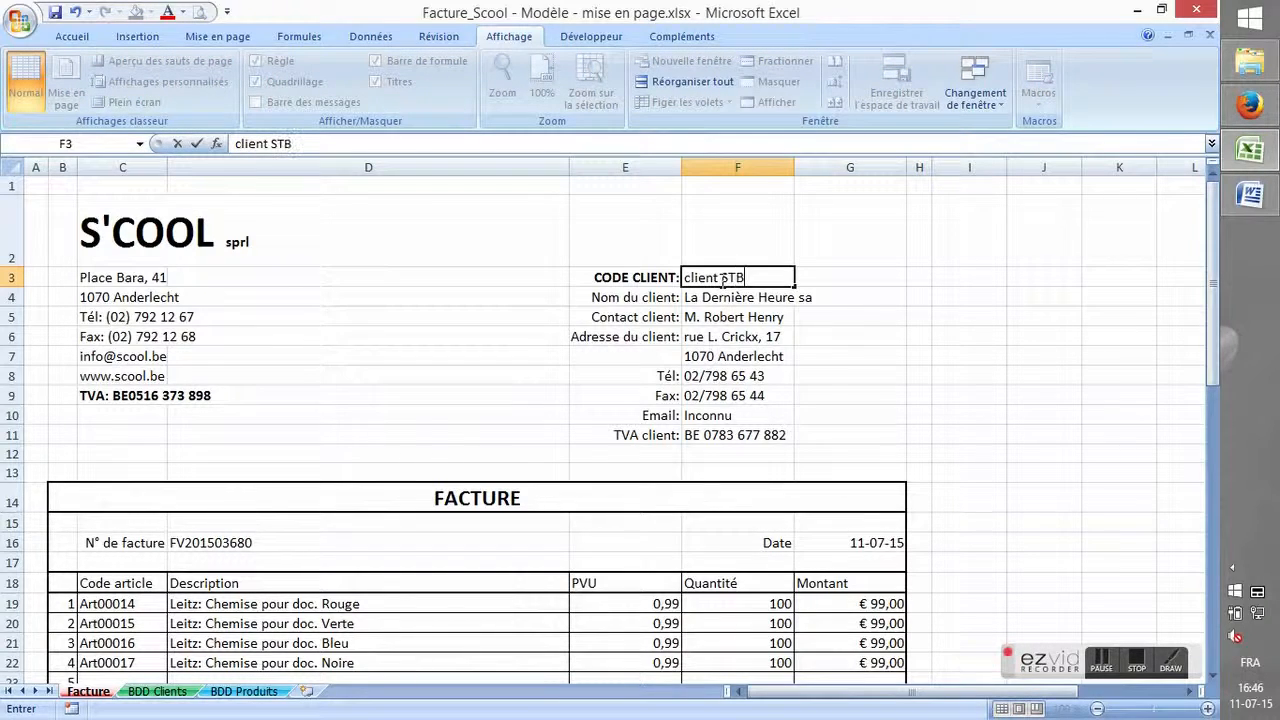
pyautogui.write('I')
pyautogui.press('Return')
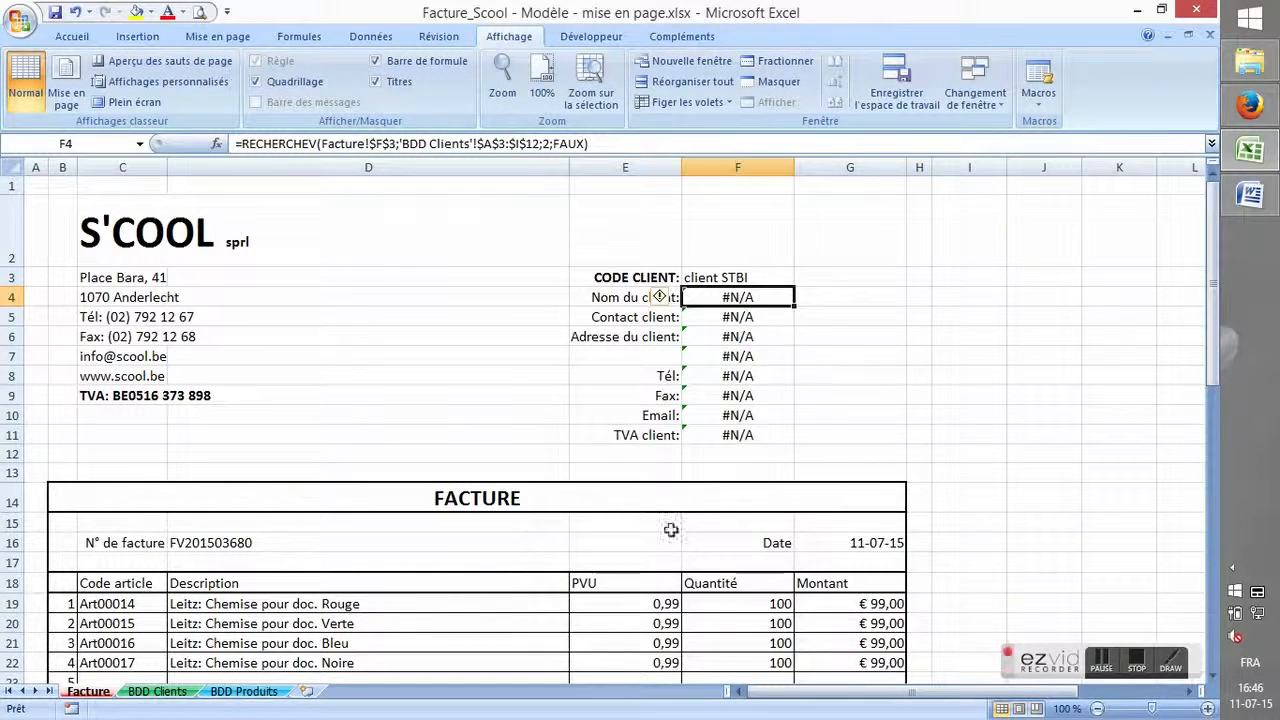
# Look up STBI sa's client number in the BDD Clients sheet and enter it as the client code on the invoice.
pyautogui.click(157, 691)
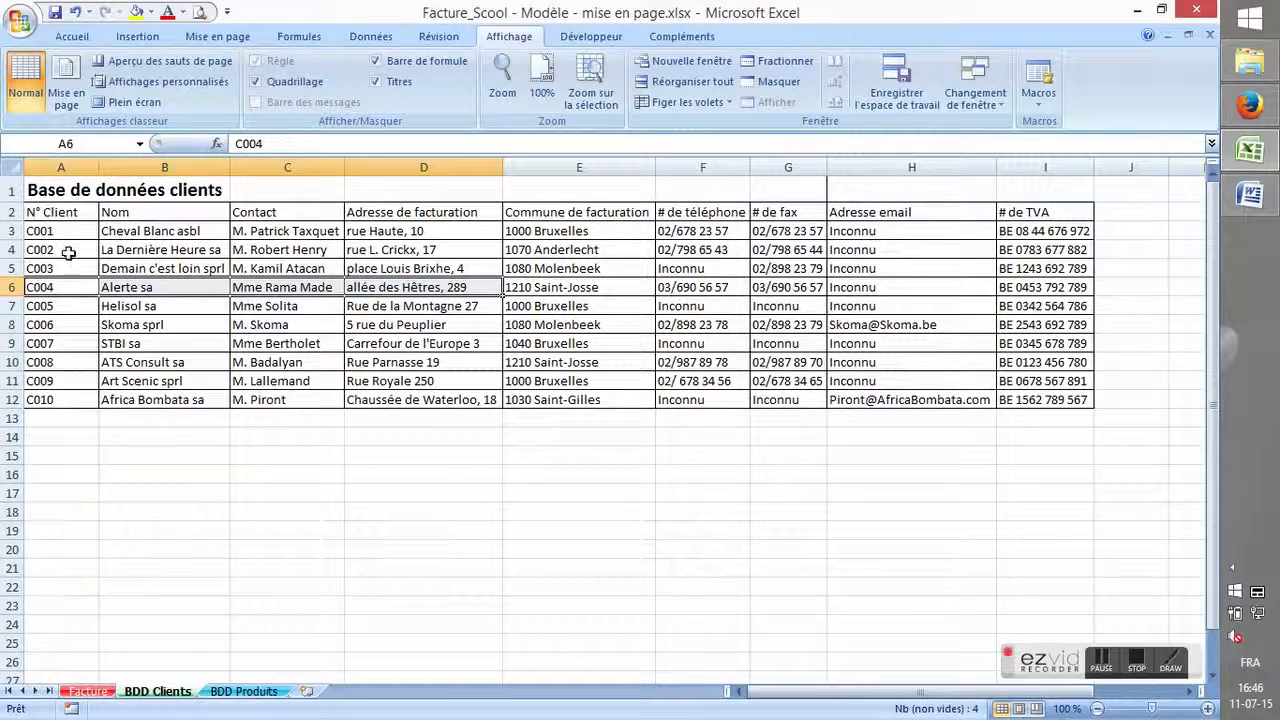
pyautogui.click(128, 344)
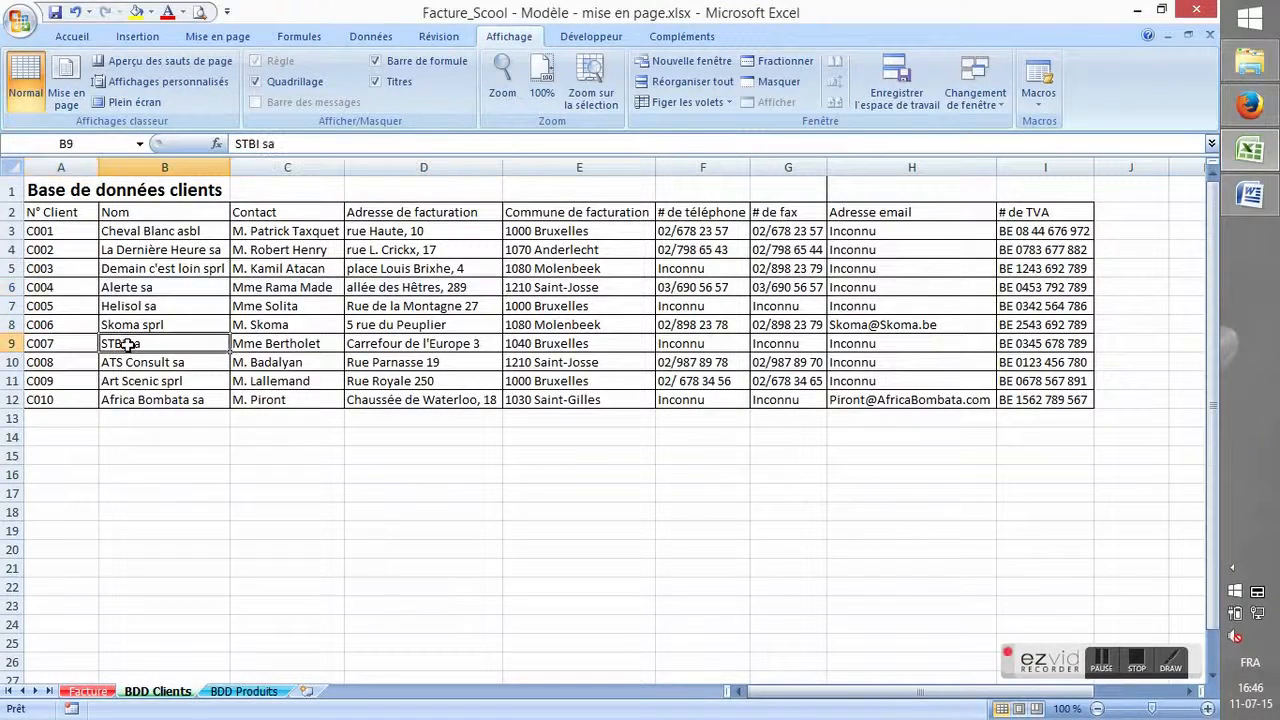
pyautogui.click(56, 344)
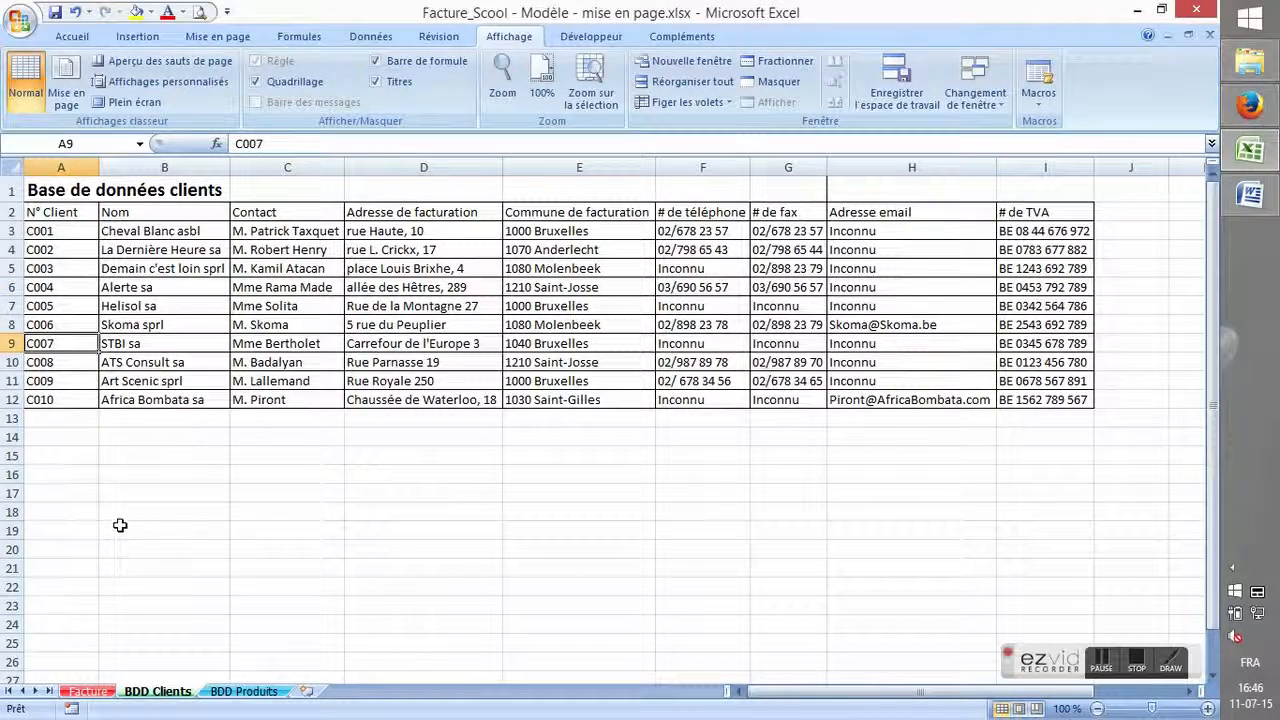
pyautogui.click(88, 691)
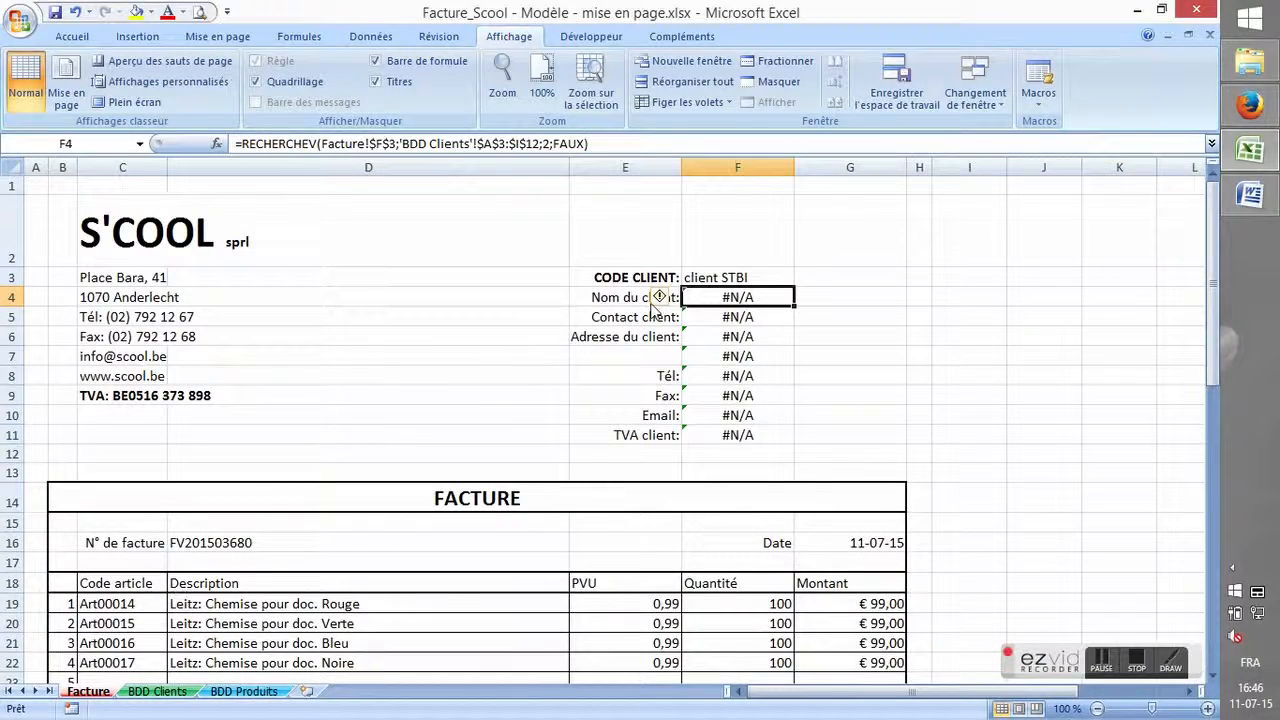
pyautogui.click(710, 283)
pyautogui.write('C')
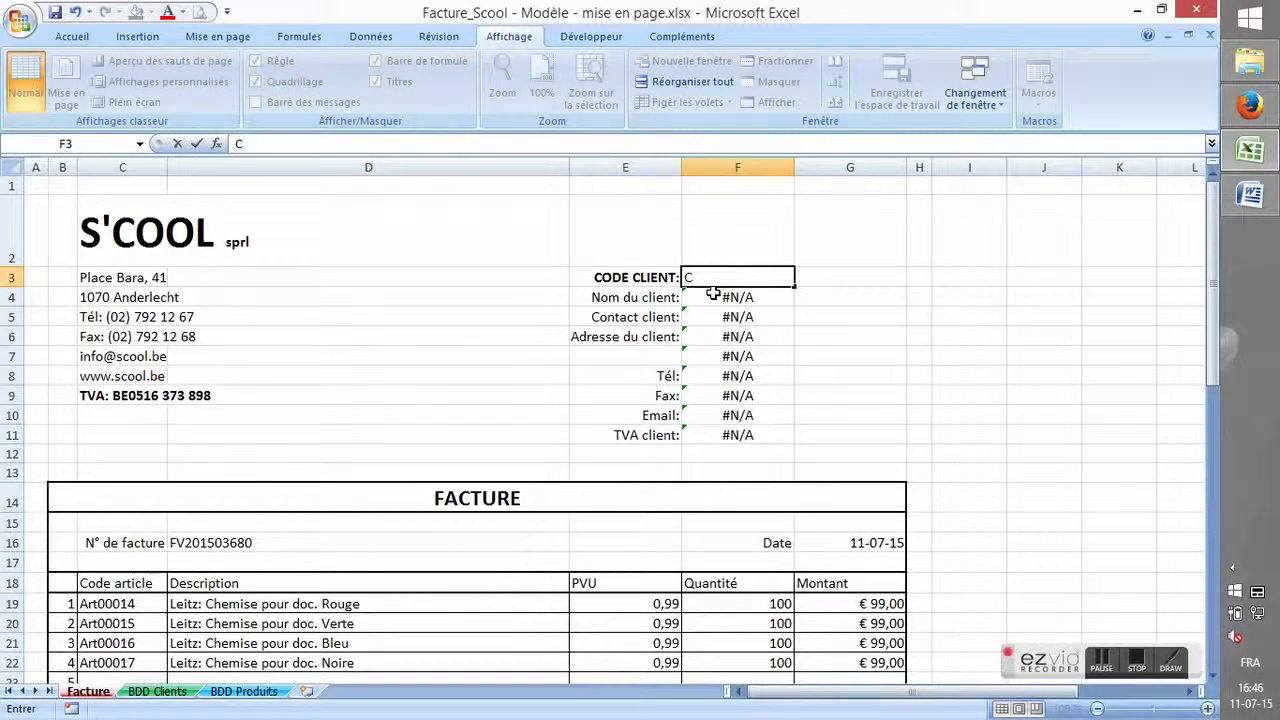
pyautogui.write('007')
pyautogui.press('Return')
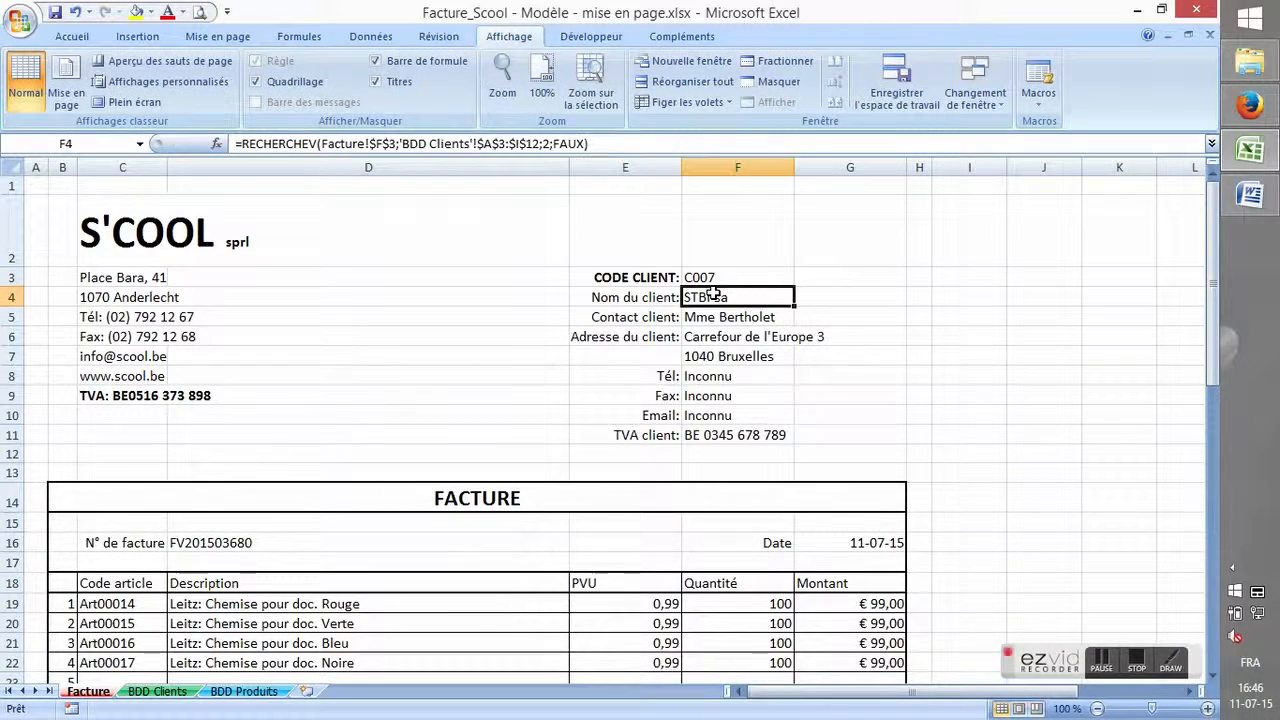
# Check the invoice's client contact, address, phone, fax, e-mail and VAT fields against STBI's row in BDD Clients.
pyautogui.press('Down')
pyautogui.press('Down')
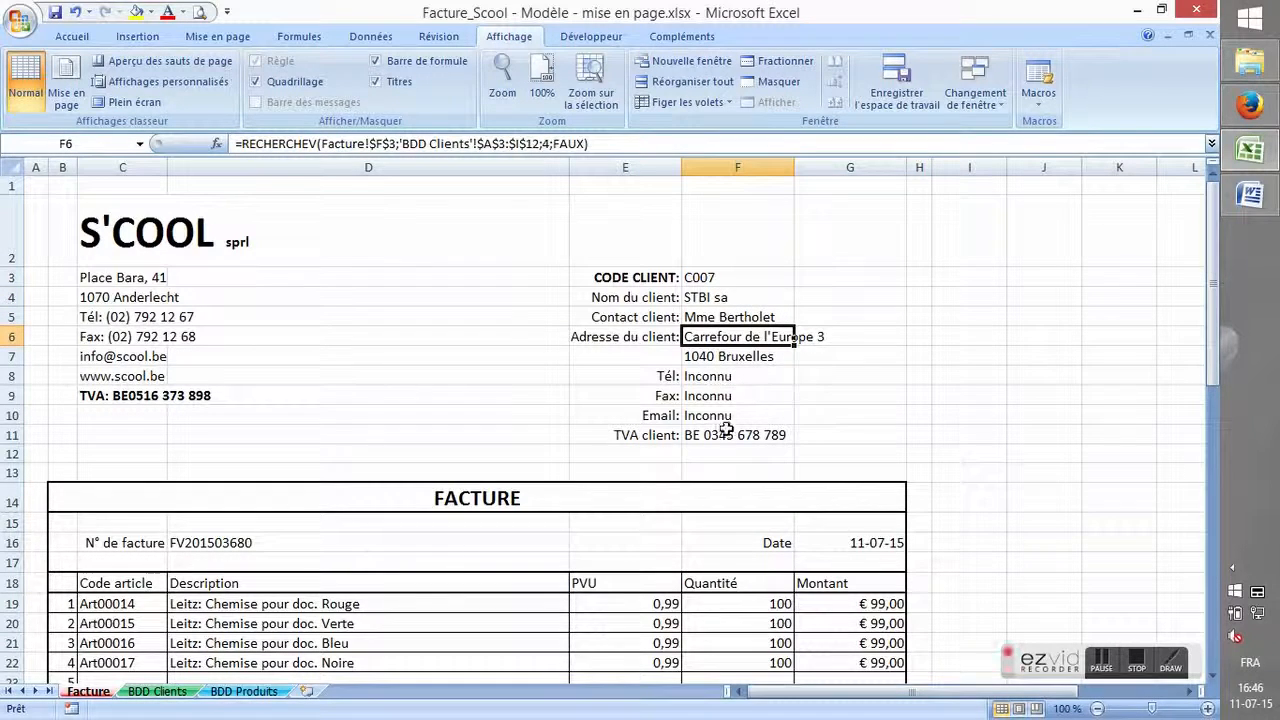
pyautogui.moveTo(729, 374); pyautogui.dragTo(725, 418)
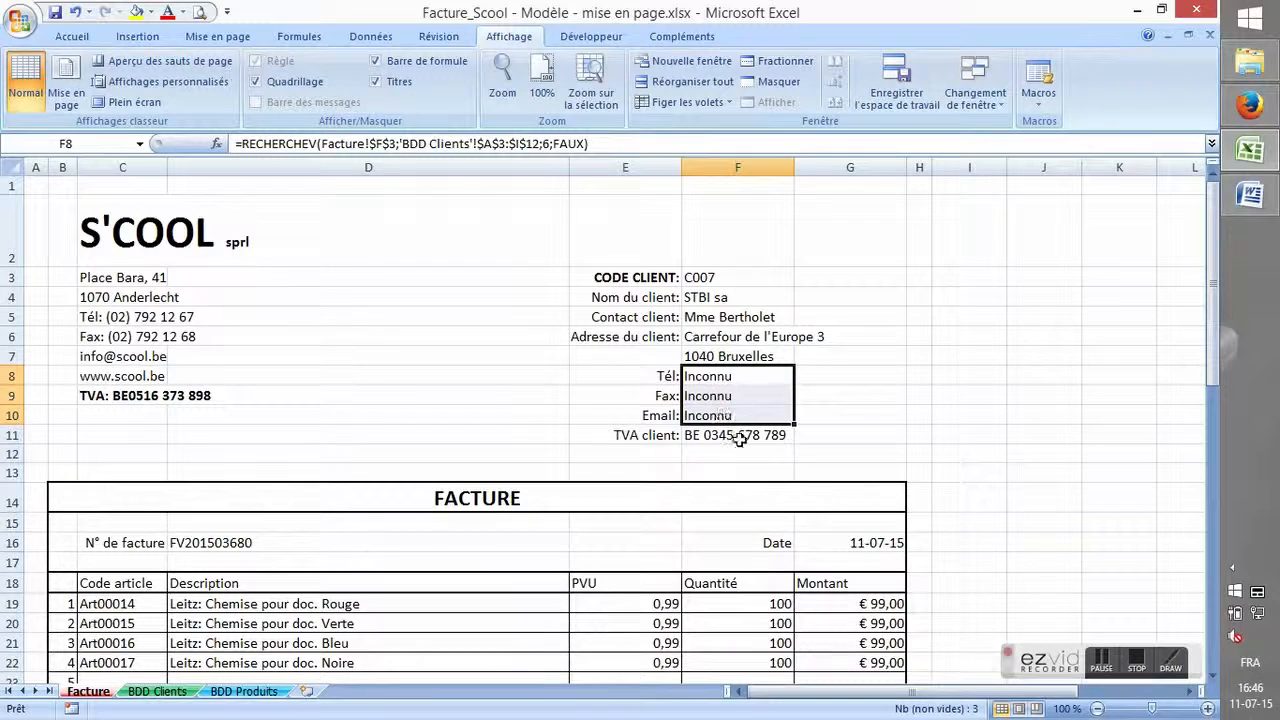
pyautogui.click(738, 438)
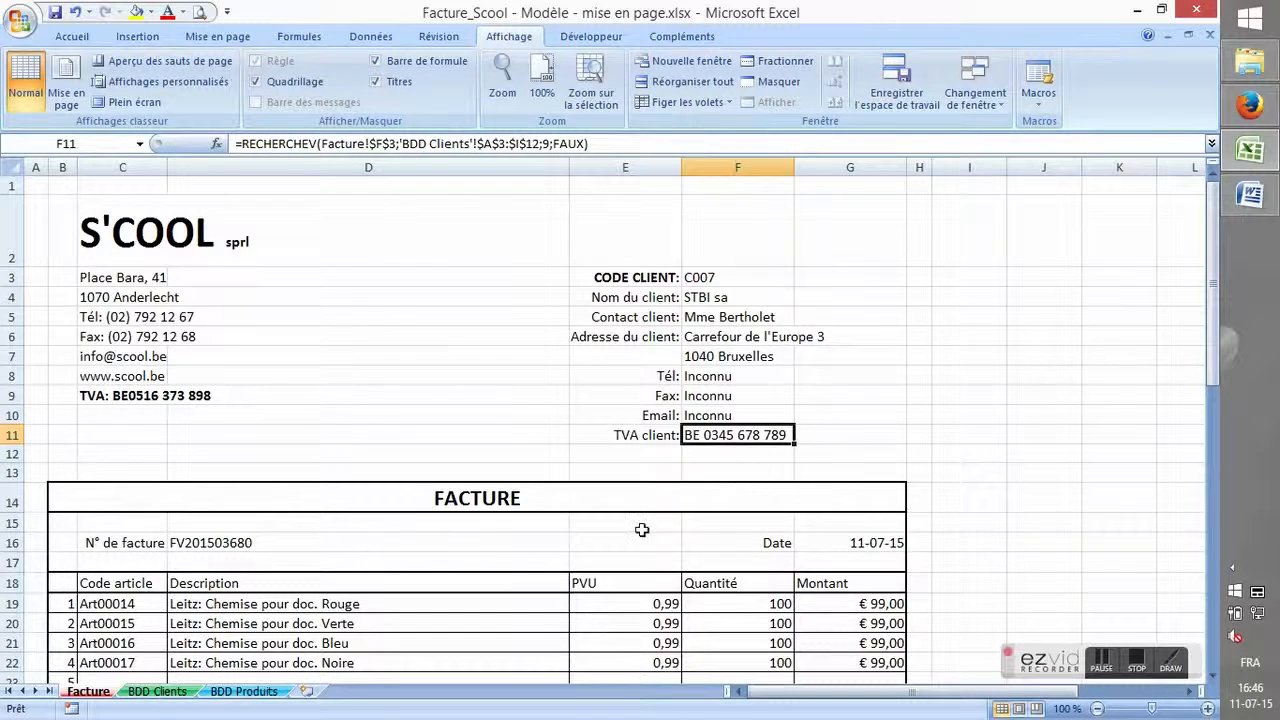
pyautogui.click(157, 691)
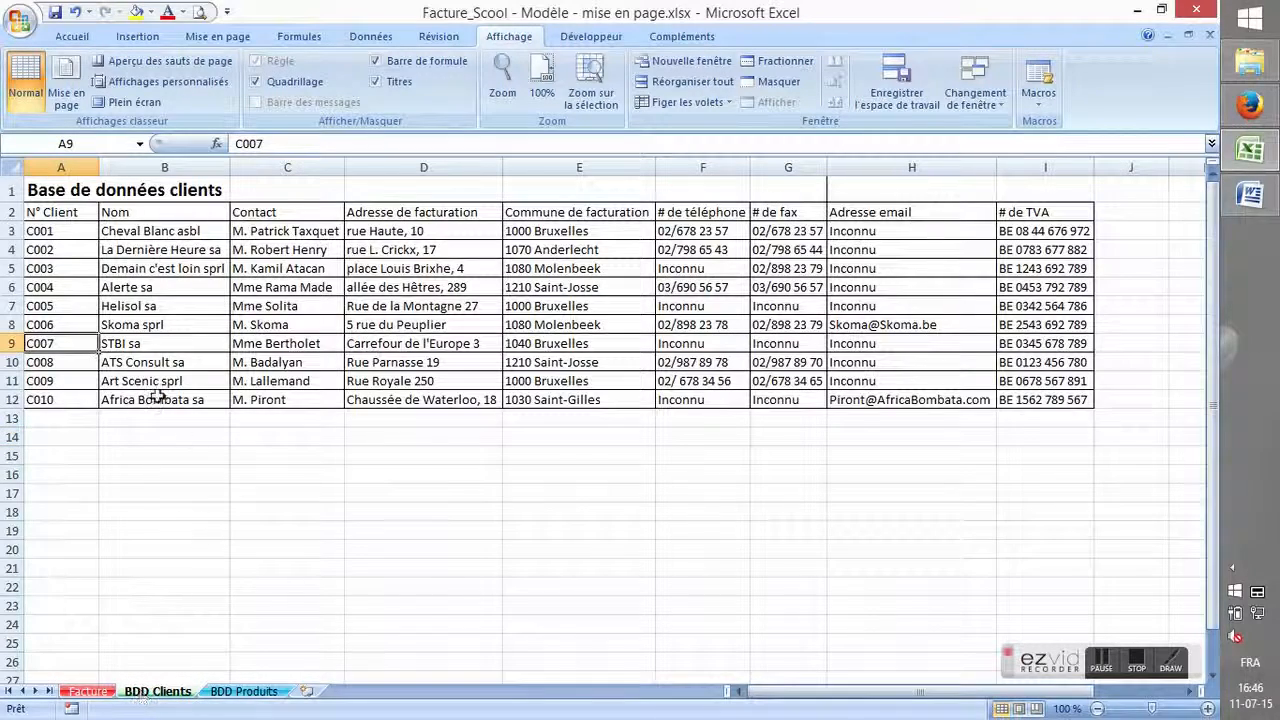
pyautogui.moveTo(118, 345); pyautogui.dragTo(1012, 343)
pyautogui.click(1030, 343)
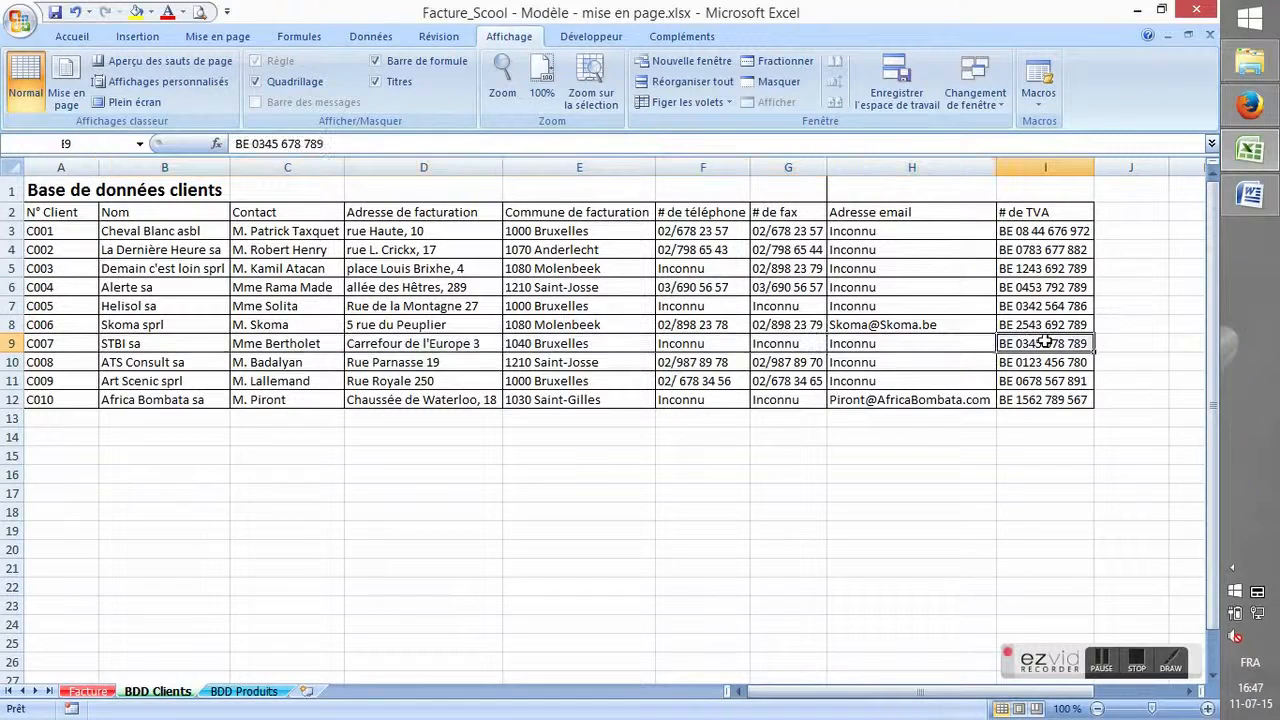
pyautogui.click(98, 691)
# Locate the article lines on the Facture sheet and check STBI's ordered articles in the Firefox e-mail before returning to Excel.
pyautogui.click(140, 586)
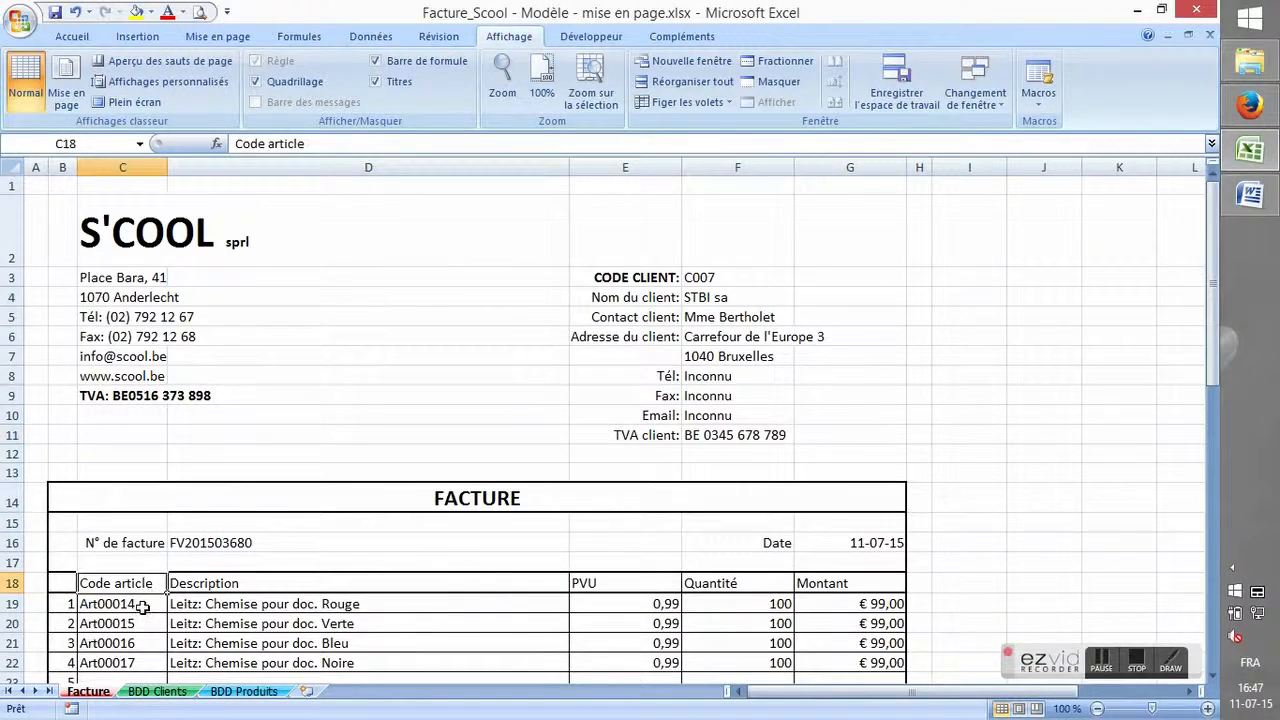
pyautogui.click(143, 605)
pyautogui.scroll(-3, 240, 603)
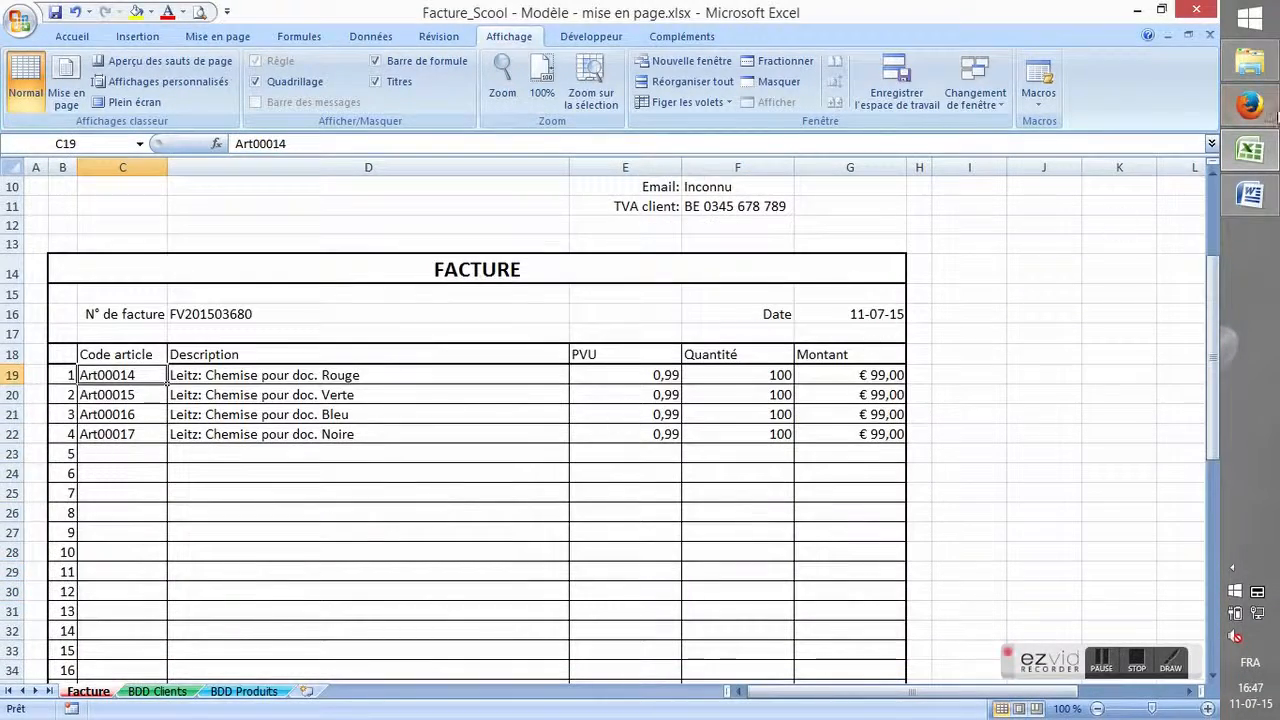
pyautogui.click(1255, 150)
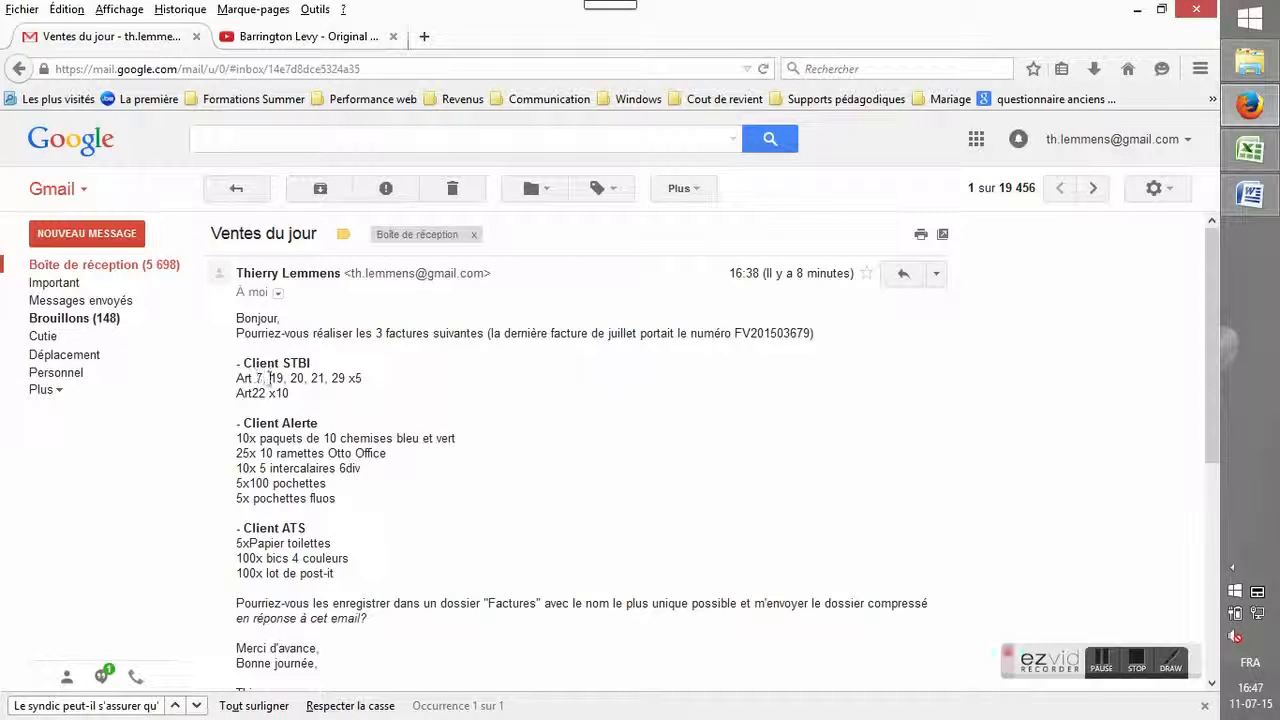
pyautogui.click(1252, 152)
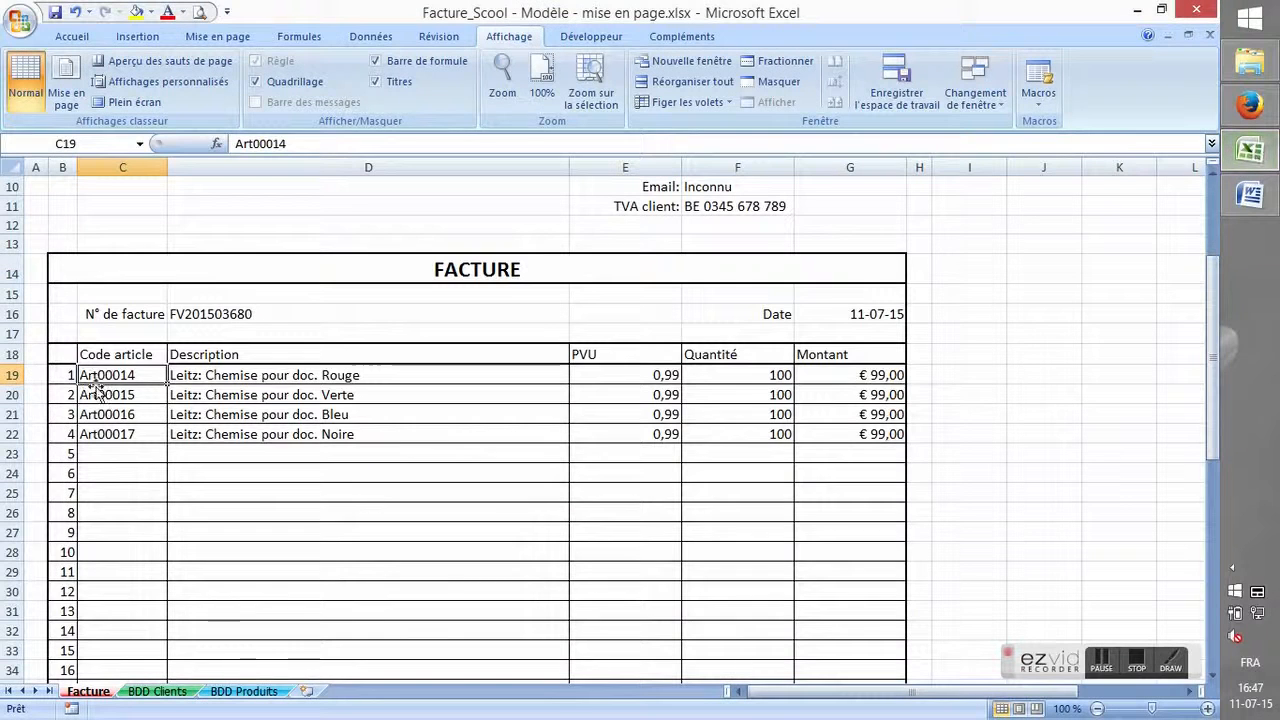
# Try entering Art7 as the article code on the invoice's first line and inspect that line's description formula.
pyautogui.moveTo(287, 144); pyautogui.dragTo(257, 144)
pyautogui.write('7')
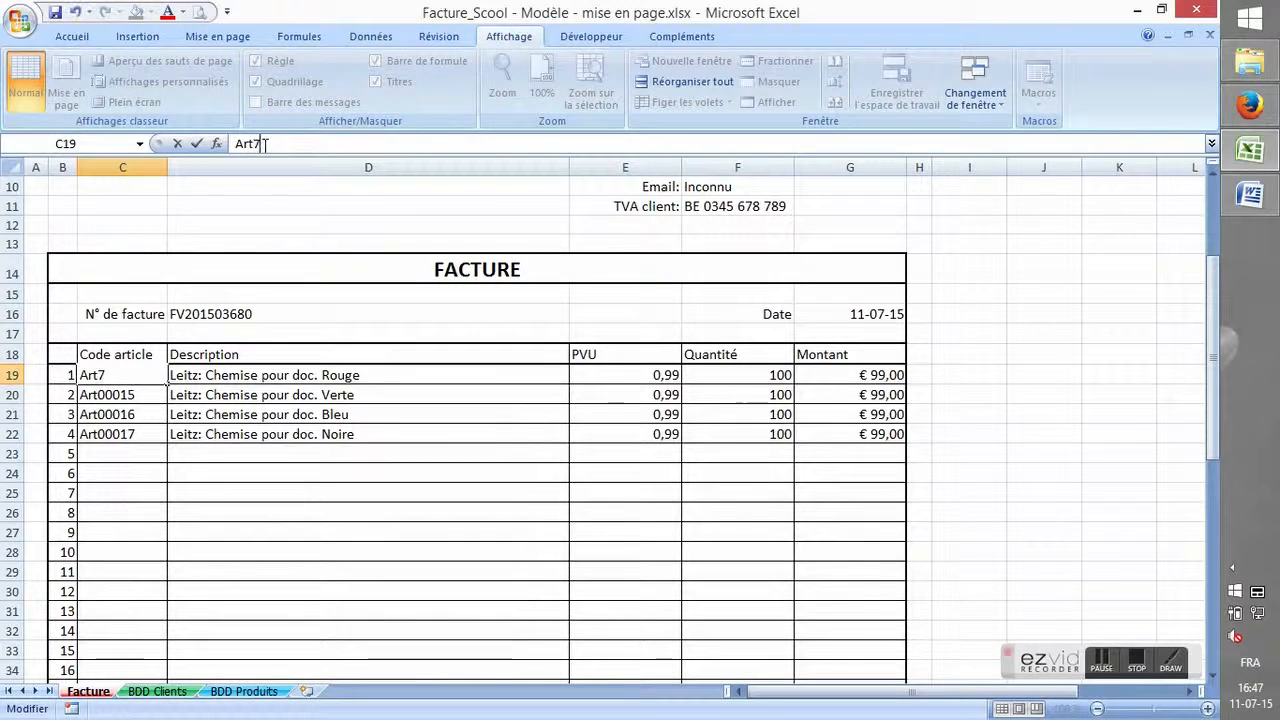
pyautogui.press('Return')
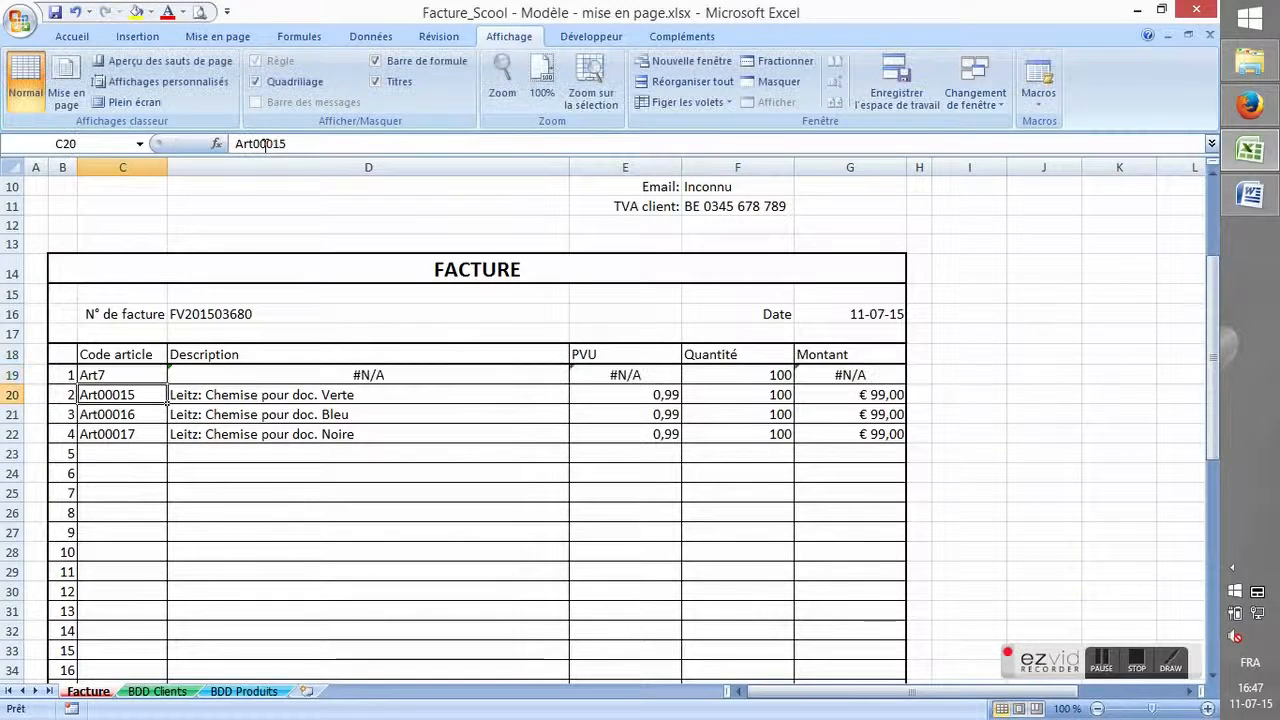
pyautogui.click(373, 372)
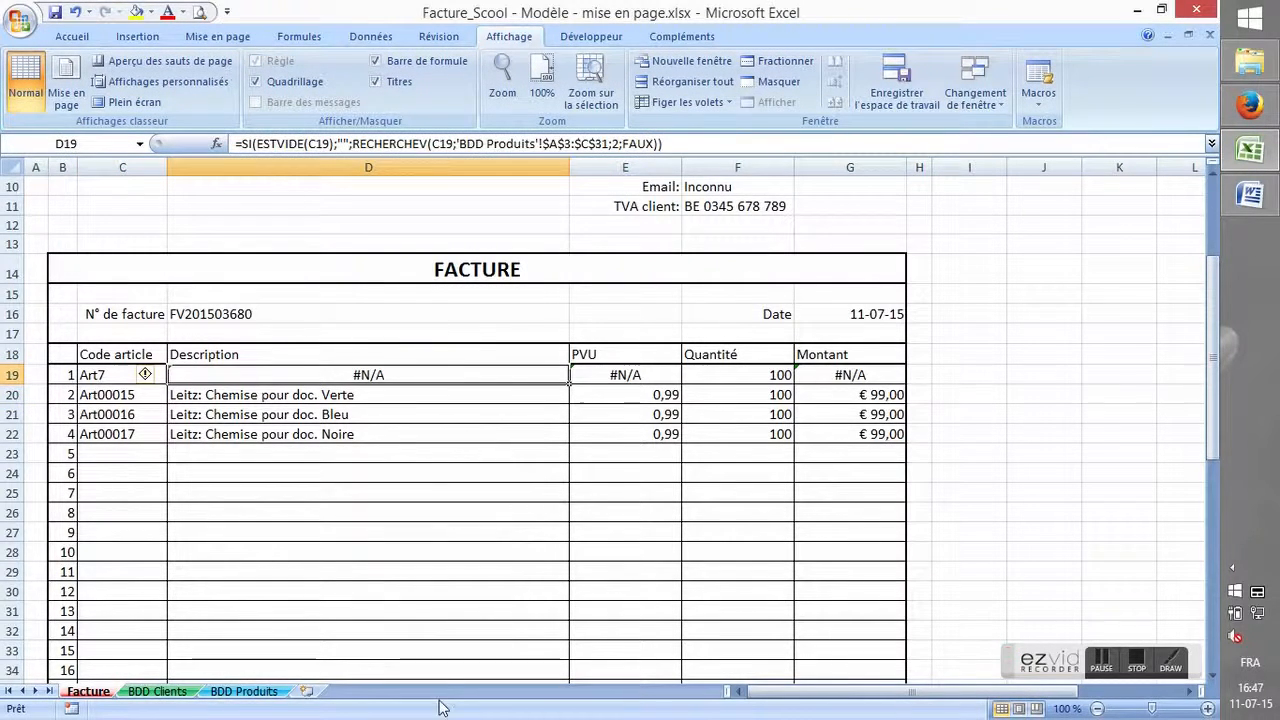
# Look up the full reference format of article 7 in the BDD Produits sheet.
pyautogui.click(244, 691)
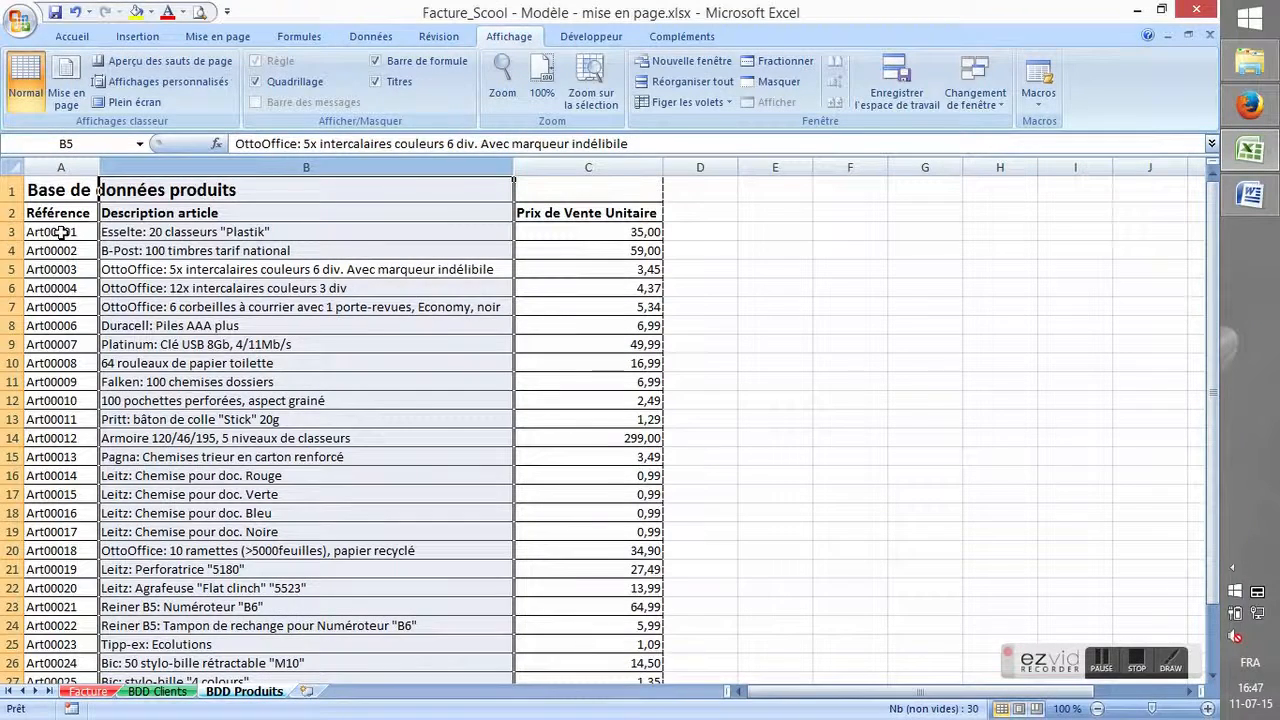
pyautogui.moveTo(52, 232); pyautogui.dragTo(50, 306)
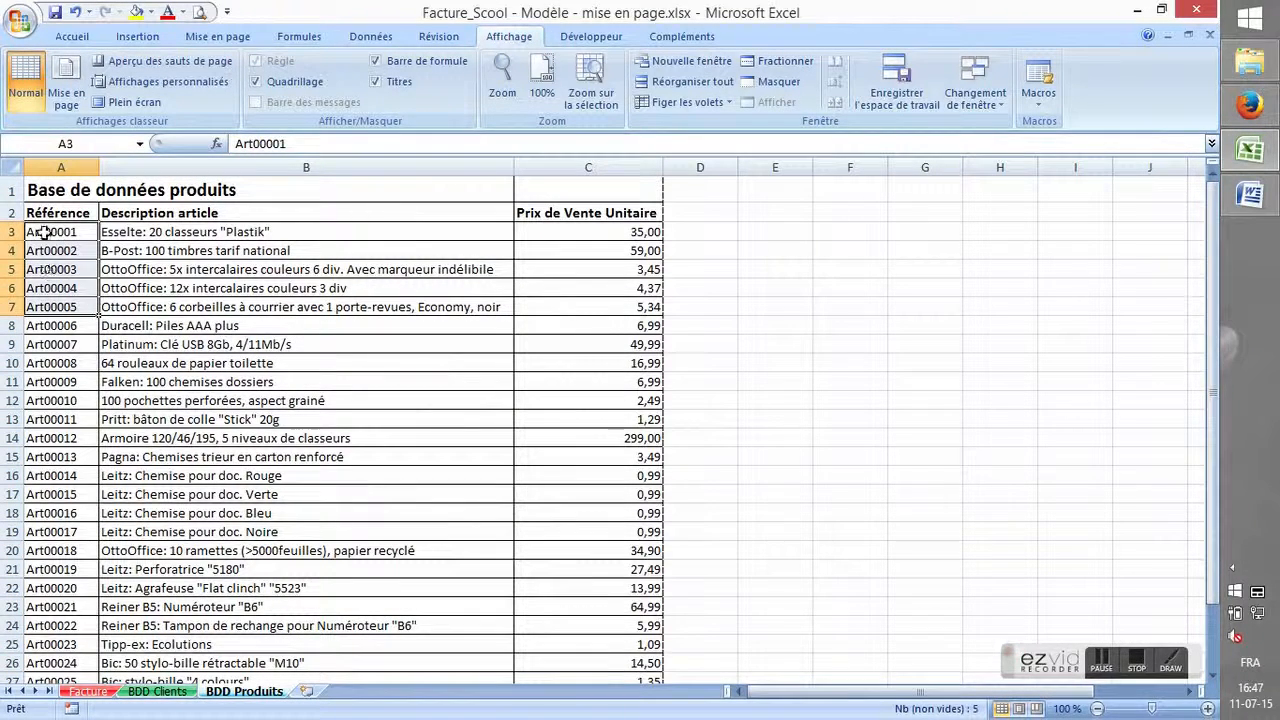
pyautogui.moveTo(37, 231); pyautogui.dragTo(70, 413)
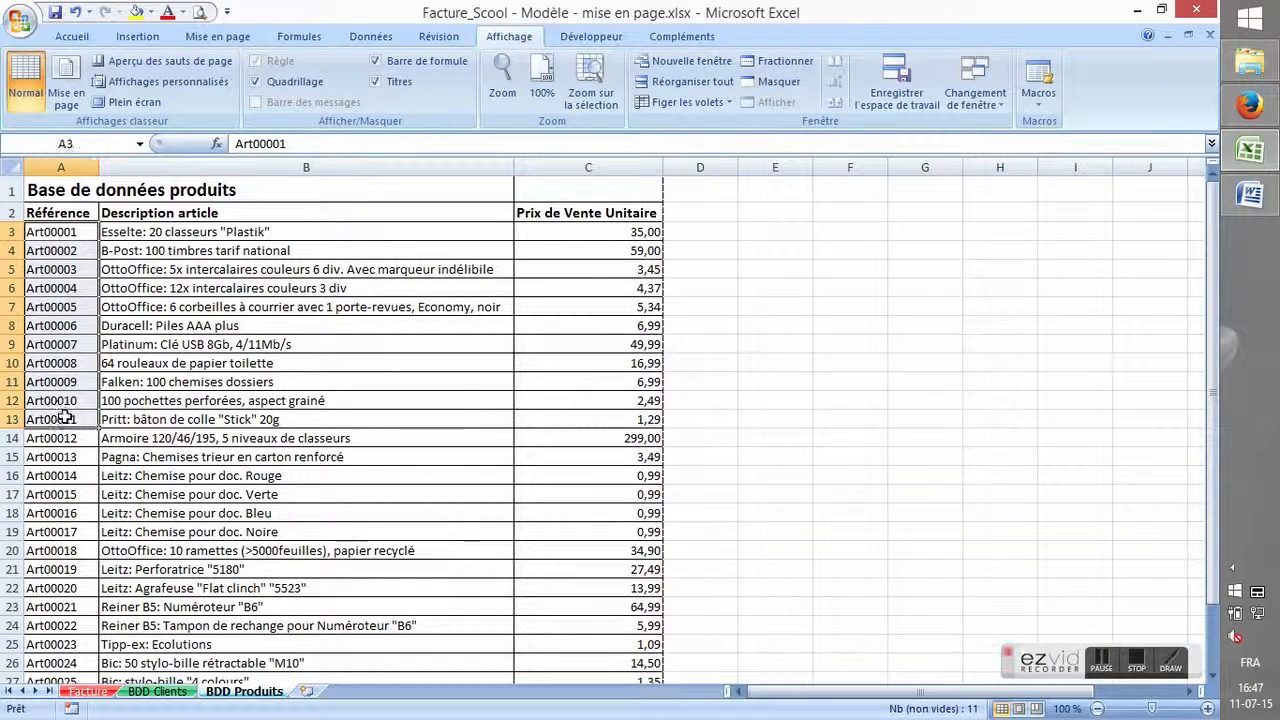
pyautogui.click(38, 344)
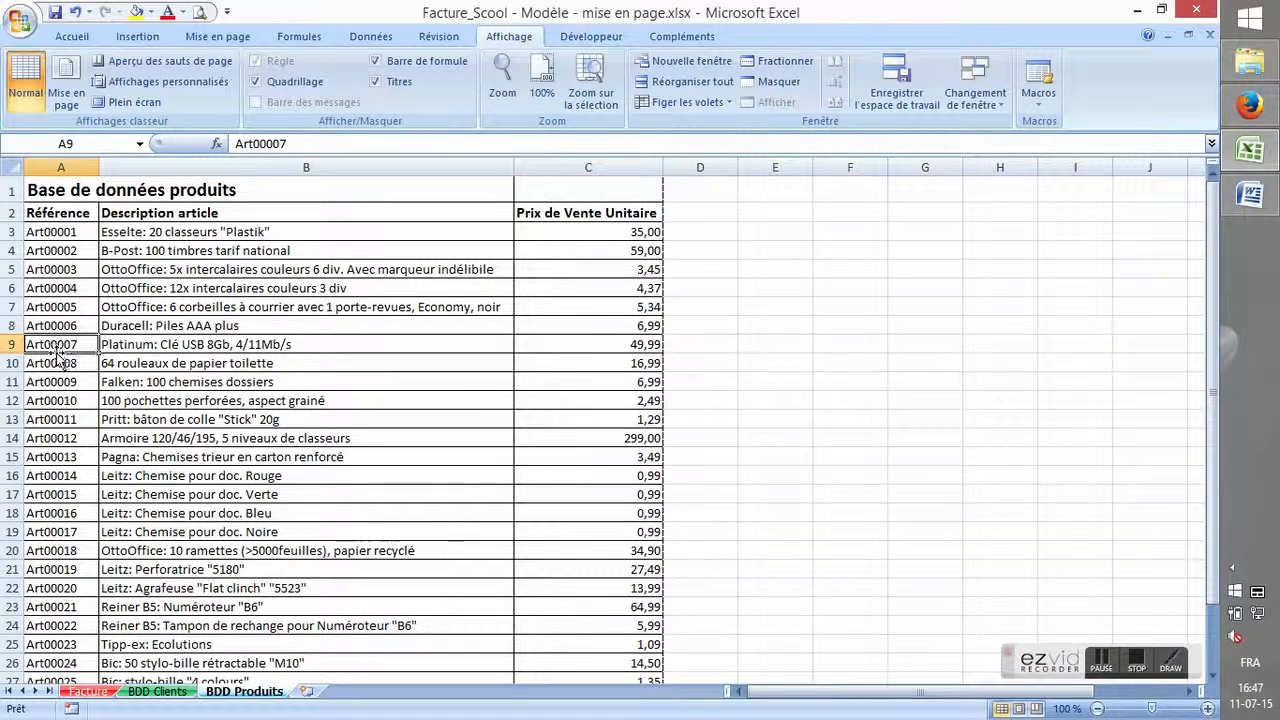
# Set the article code on the first line of the Facture sheet to Art00007.
pyautogui.click(95, 695)
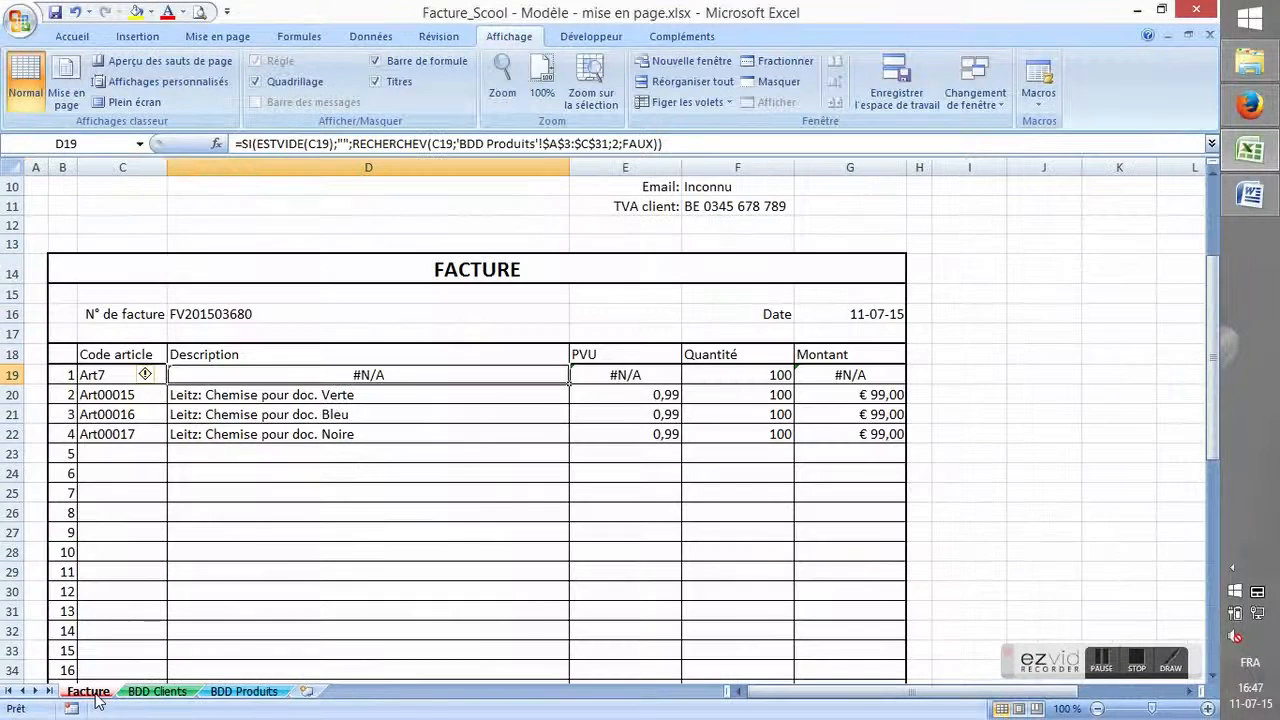
pyautogui.click(122, 378)
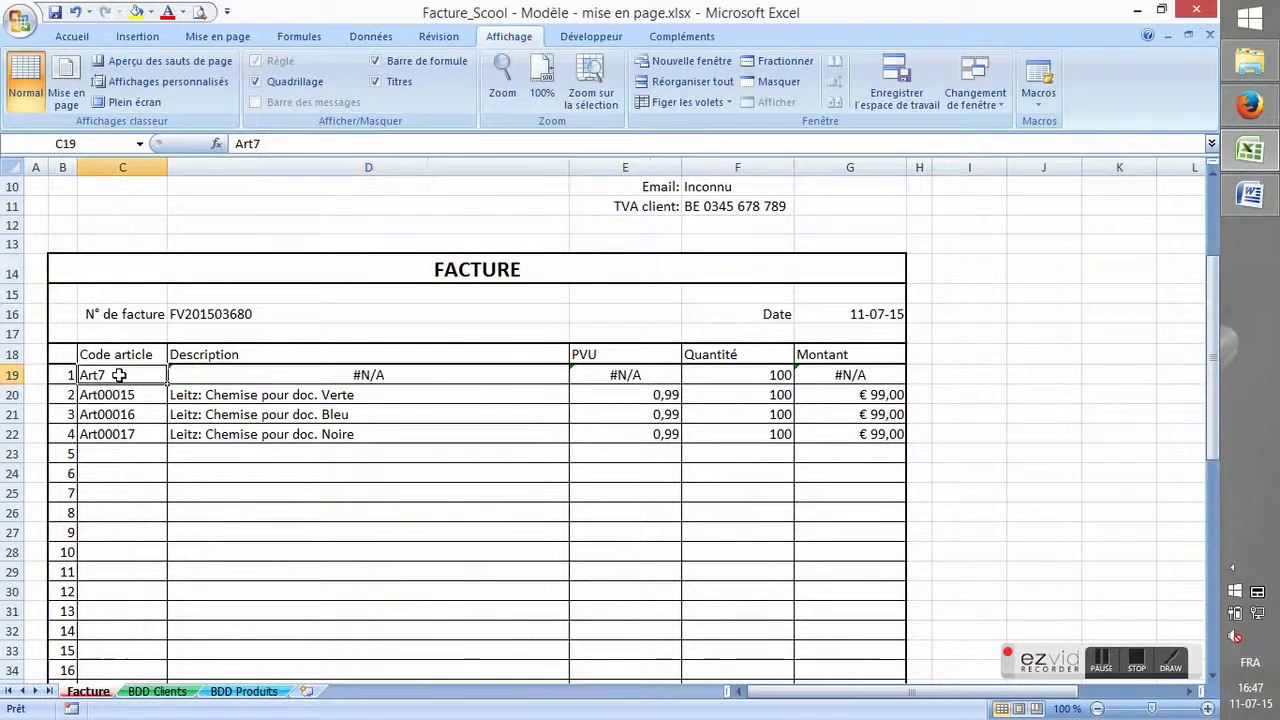
pyautogui.click(270, 143)
pyautogui.press('BackSpace')
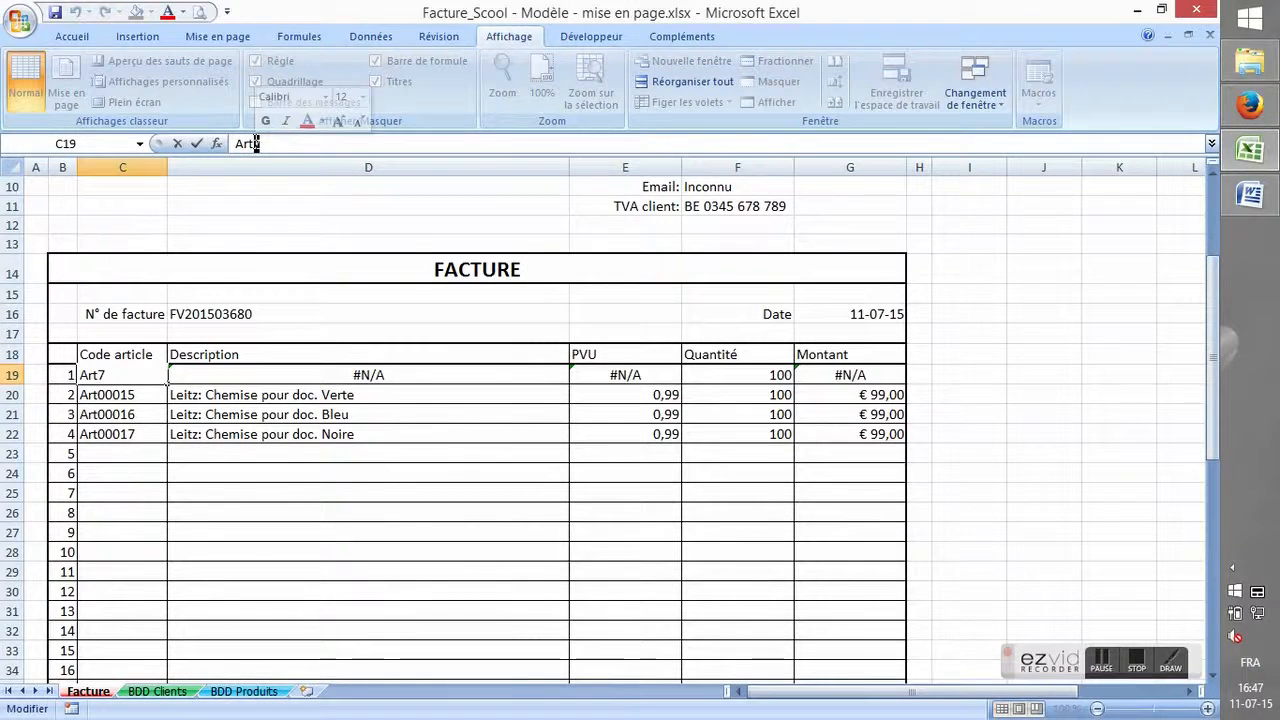
pyautogui.write('000')
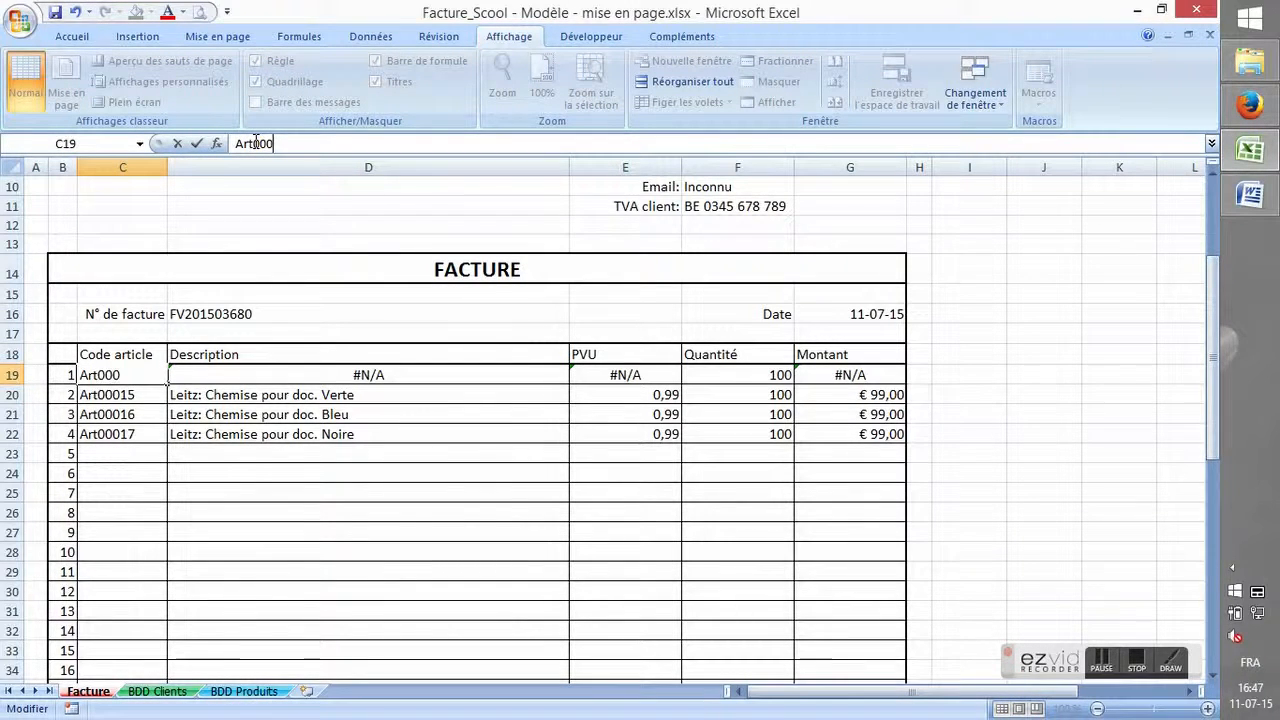
pyautogui.write('07')
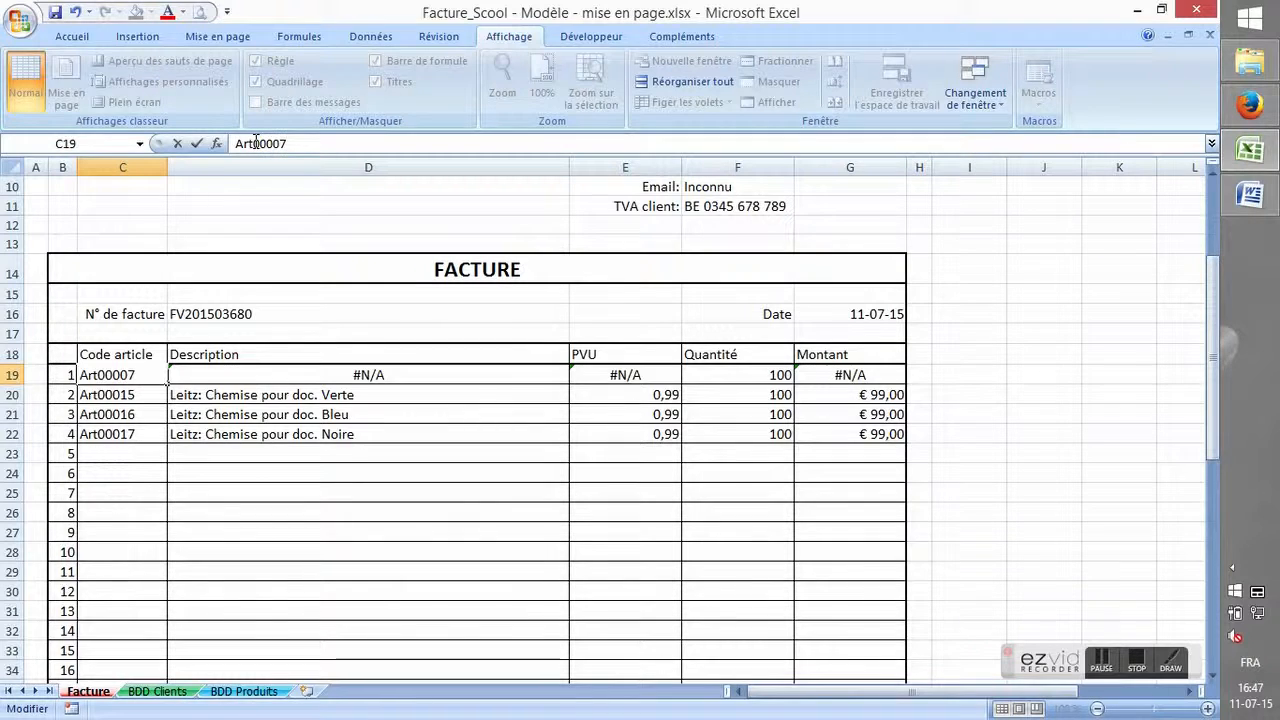
pyautogui.press('Return')
# Check article 7's ordered quantity in the Firefox e-mail and set the first invoice line's quantity to 5 in Excel.
pyautogui.press('Up')
pyautogui.press('Right')
pyautogui.press('Right')
pyautogui.press('Right')
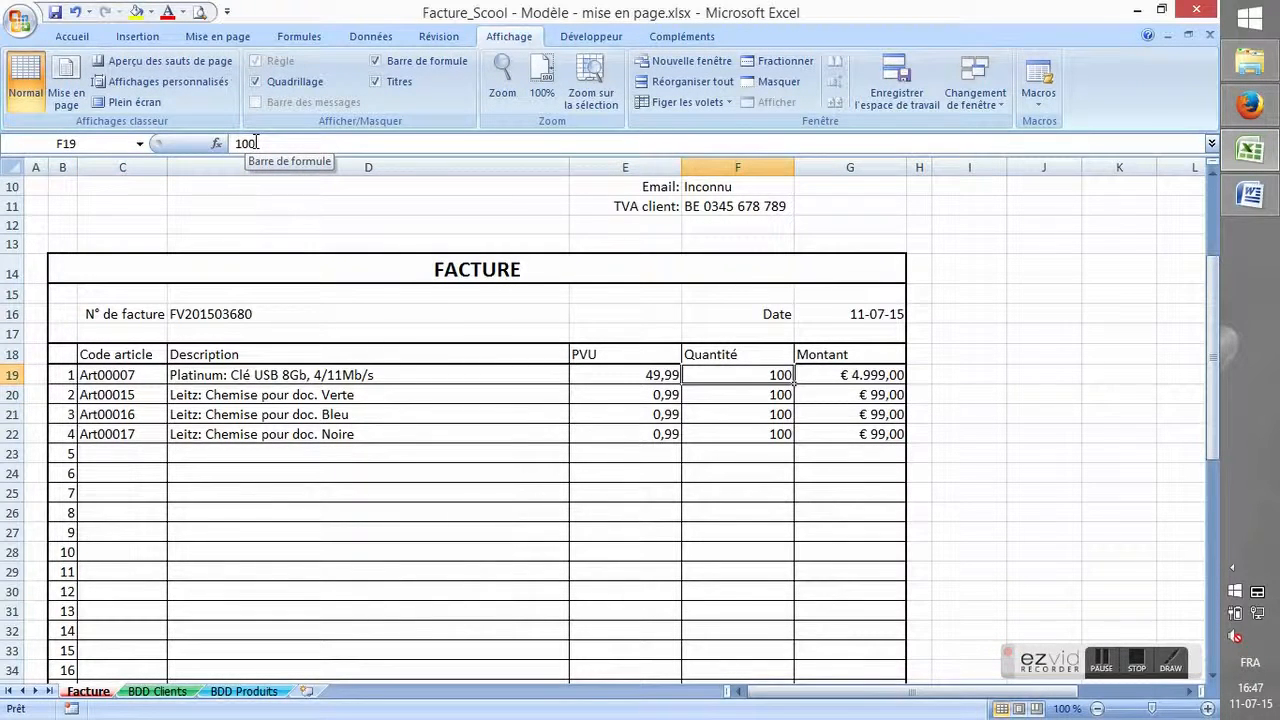
pyautogui.click(1250, 108)
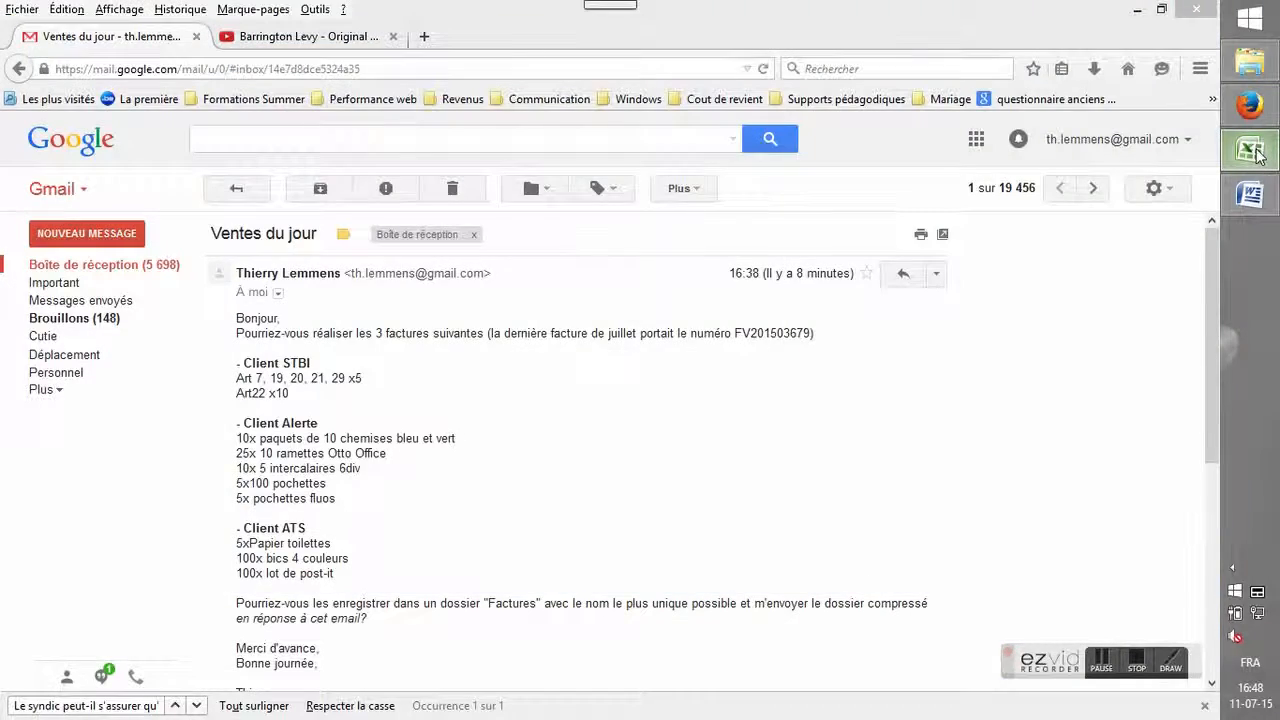
pyautogui.click(1252, 150)
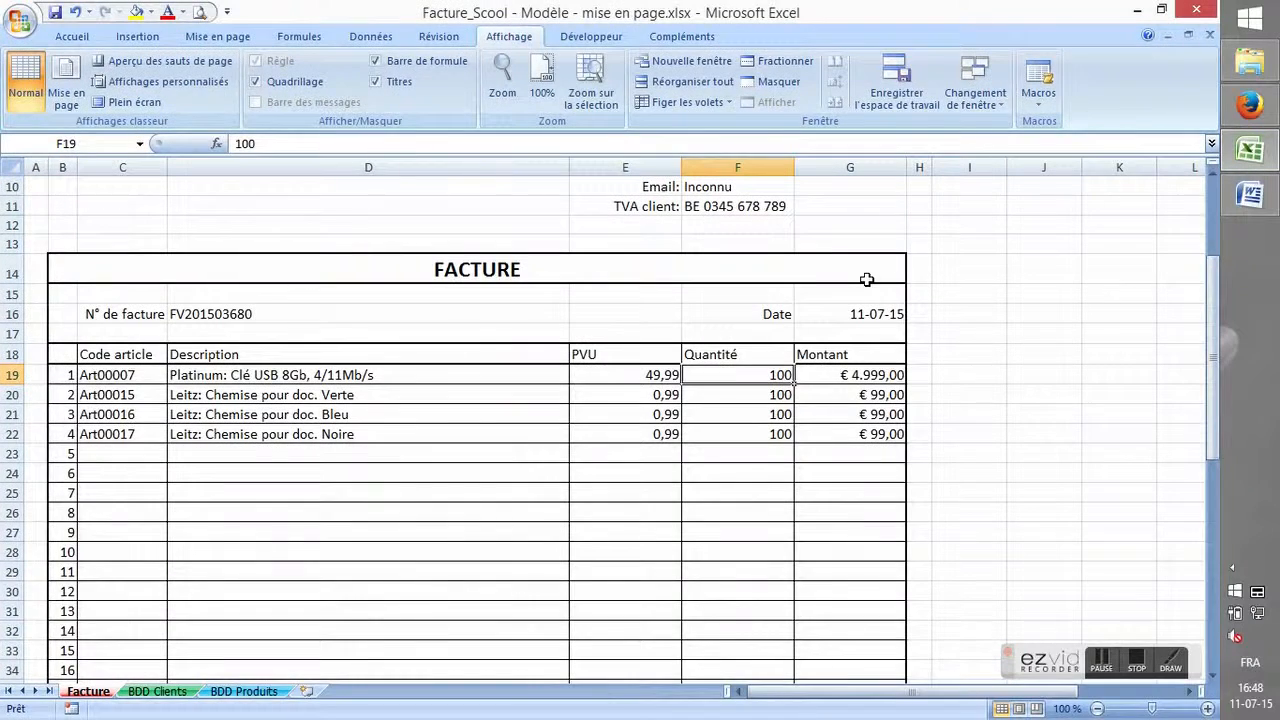
pyautogui.write('5')
pyautogui.press('Return')
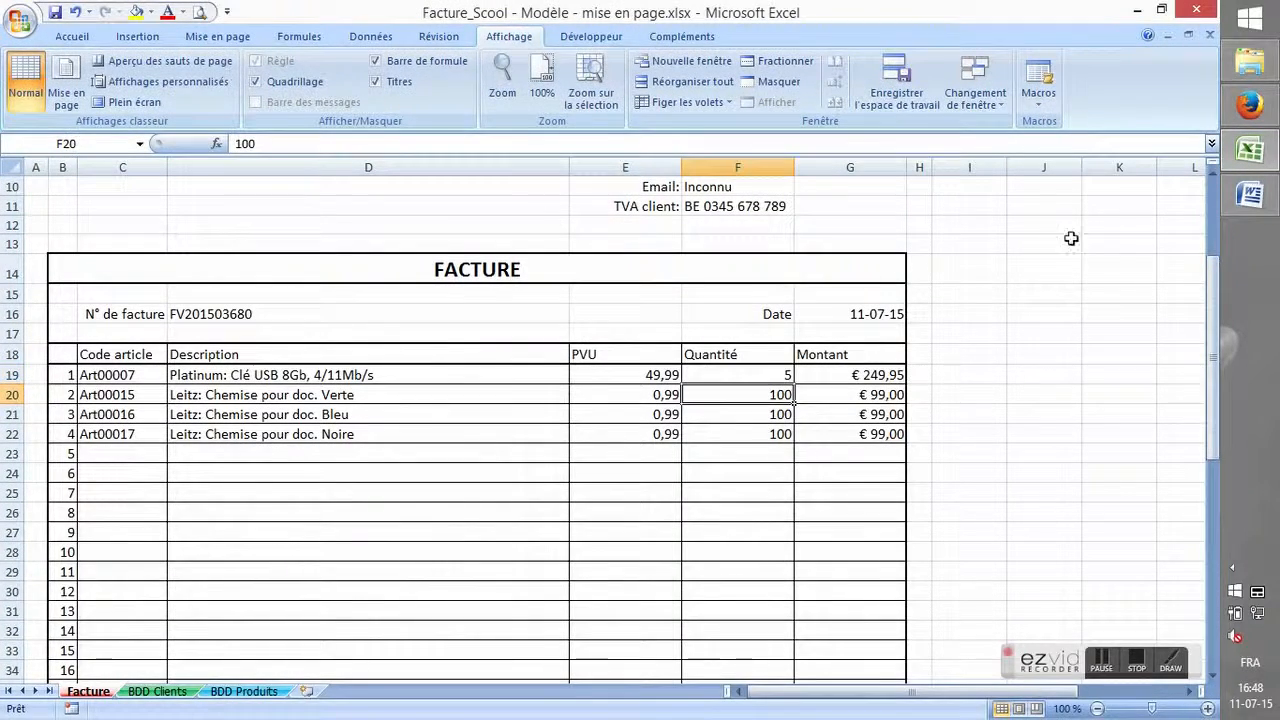
# Return to the e-mail in Firefox and examine STBI's article line to see which articles share the x5 quantity.
pyautogui.click(1250, 106)
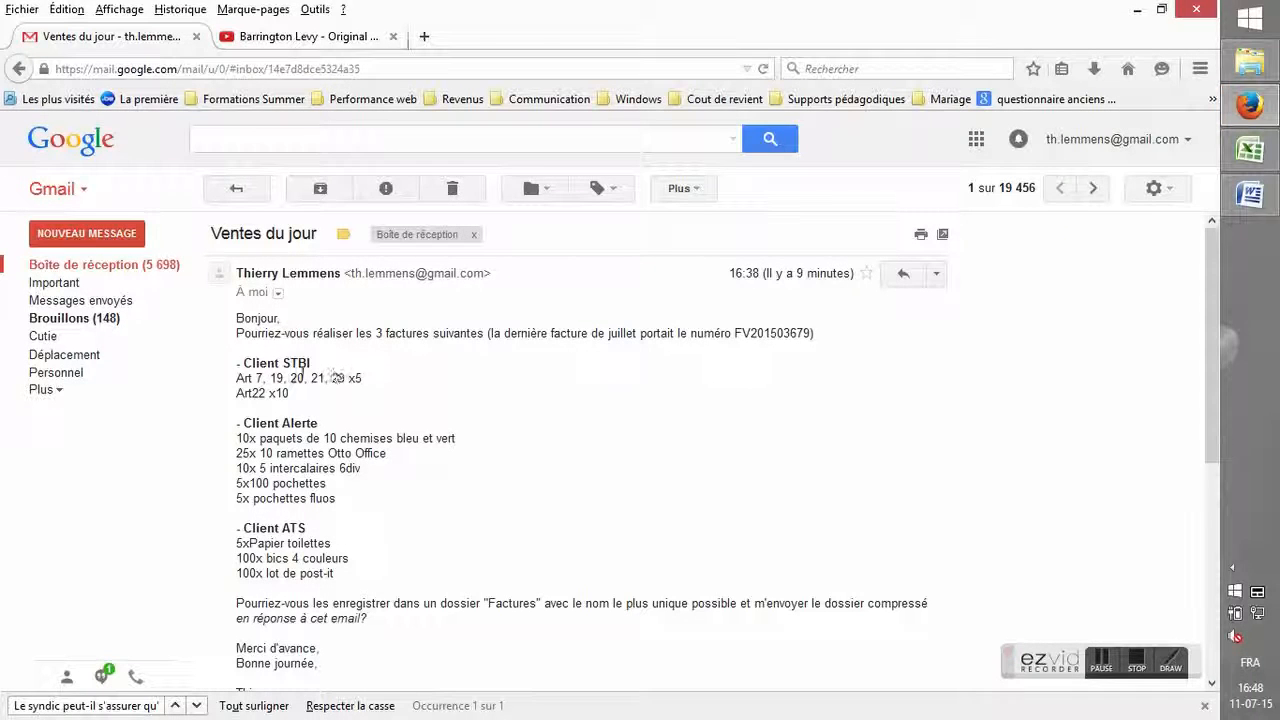
pyautogui.moveTo(236, 378); pyautogui.dragTo(365, 377)
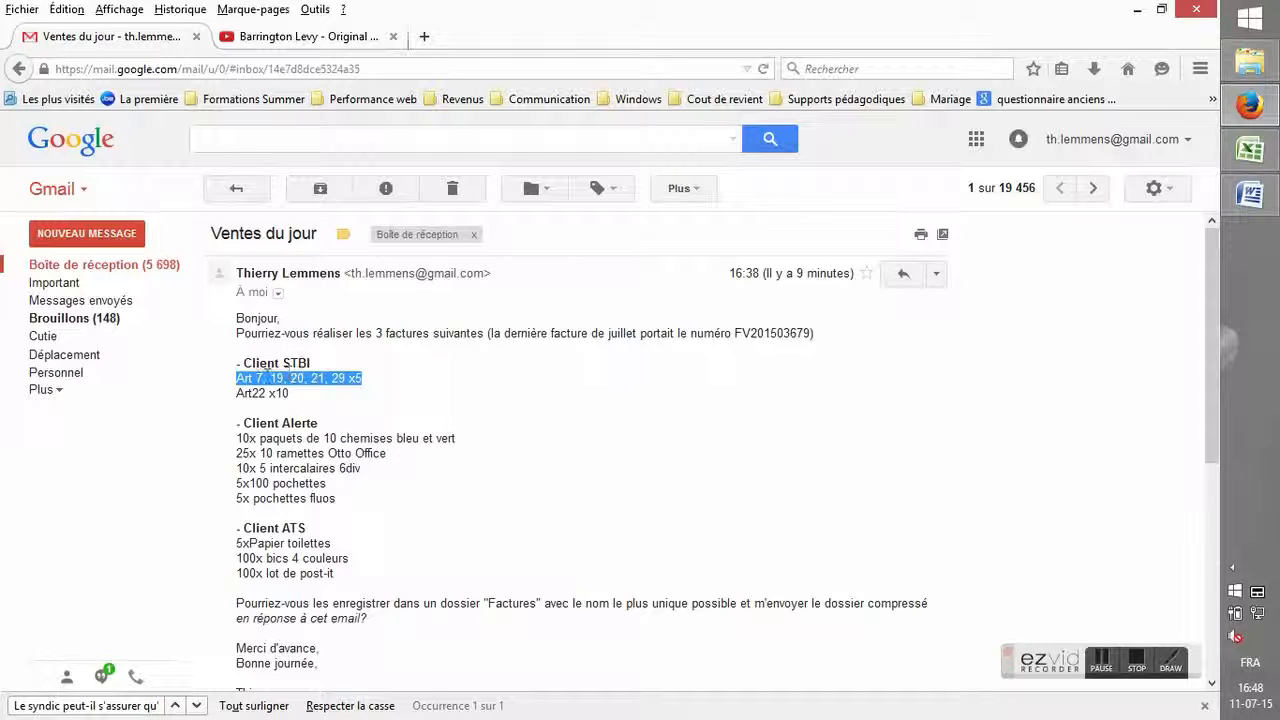
pyautogui.click(333, 383)
pyautogui.moveTo(331, 378); pyautogui.dragTo(363, 379)
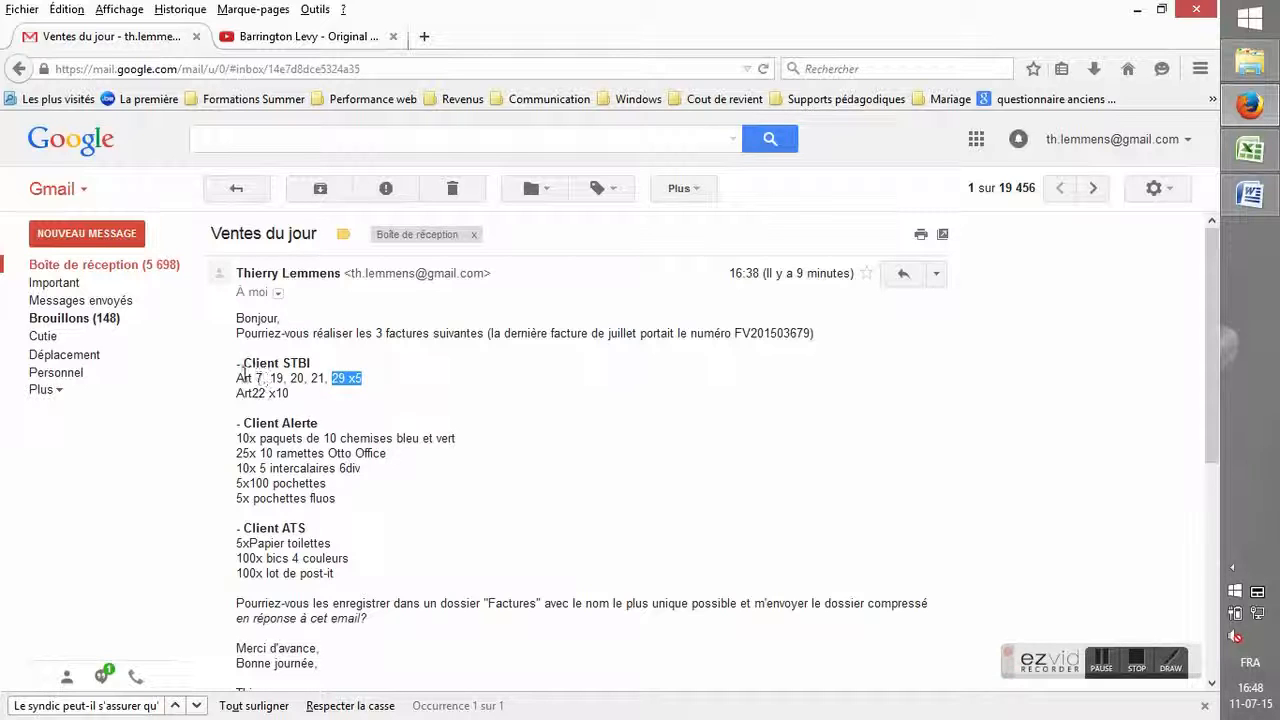
pyautogui.moveTo(237, 378); pyautogui.dragTo(366, 381)
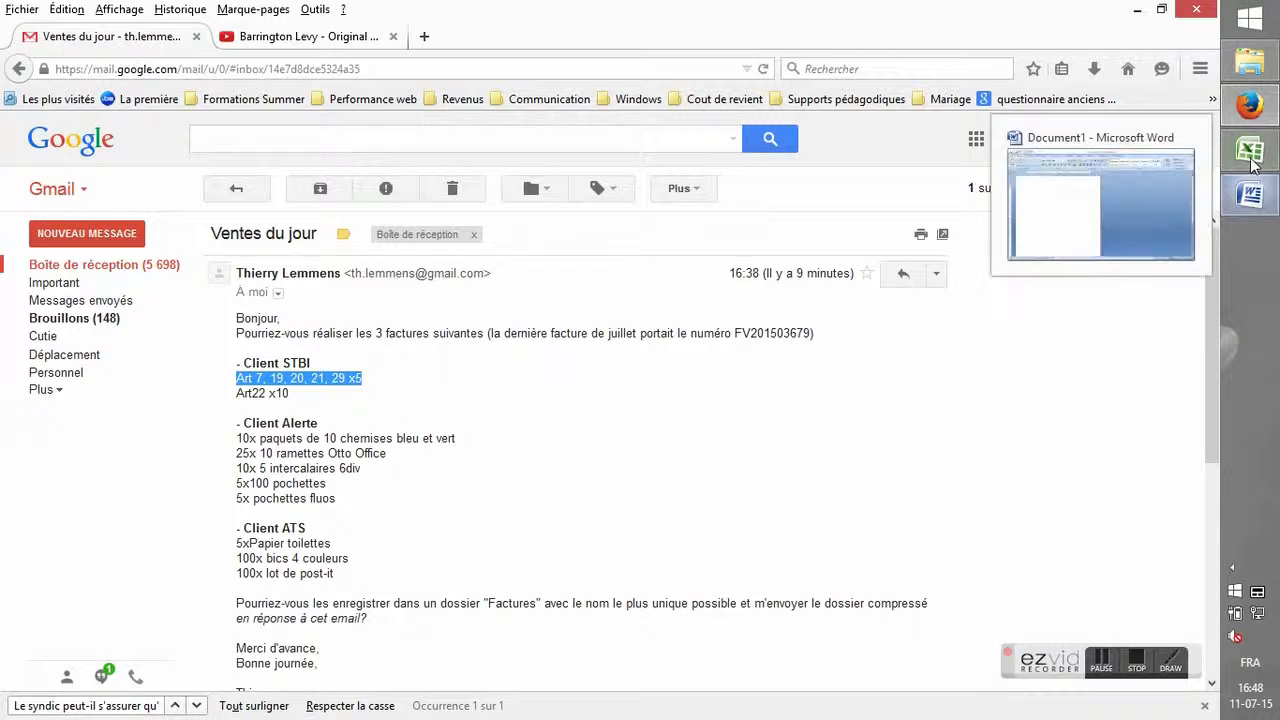
# Switch to Excel and set the second invoice line's article code to Art00019.
pyautogui.moveTo(1250, 152)
pyautogui.click(1168, 165)
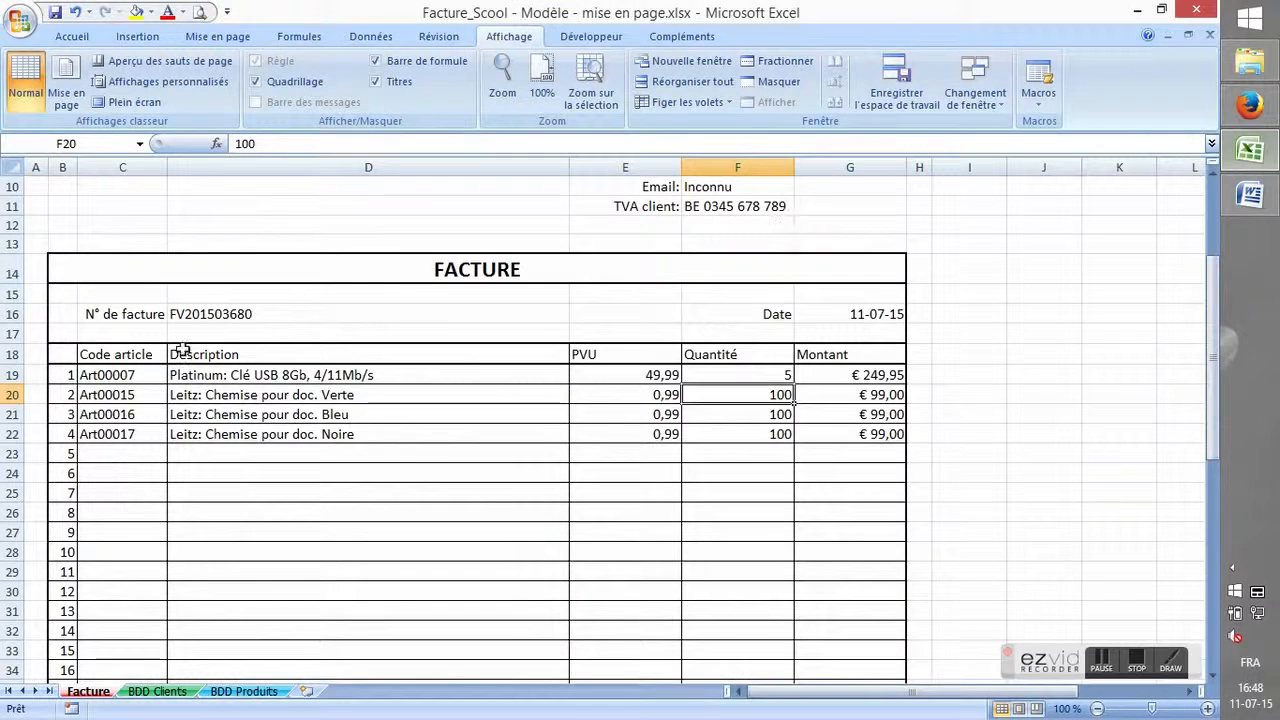
pyautogui.click(134, 396)
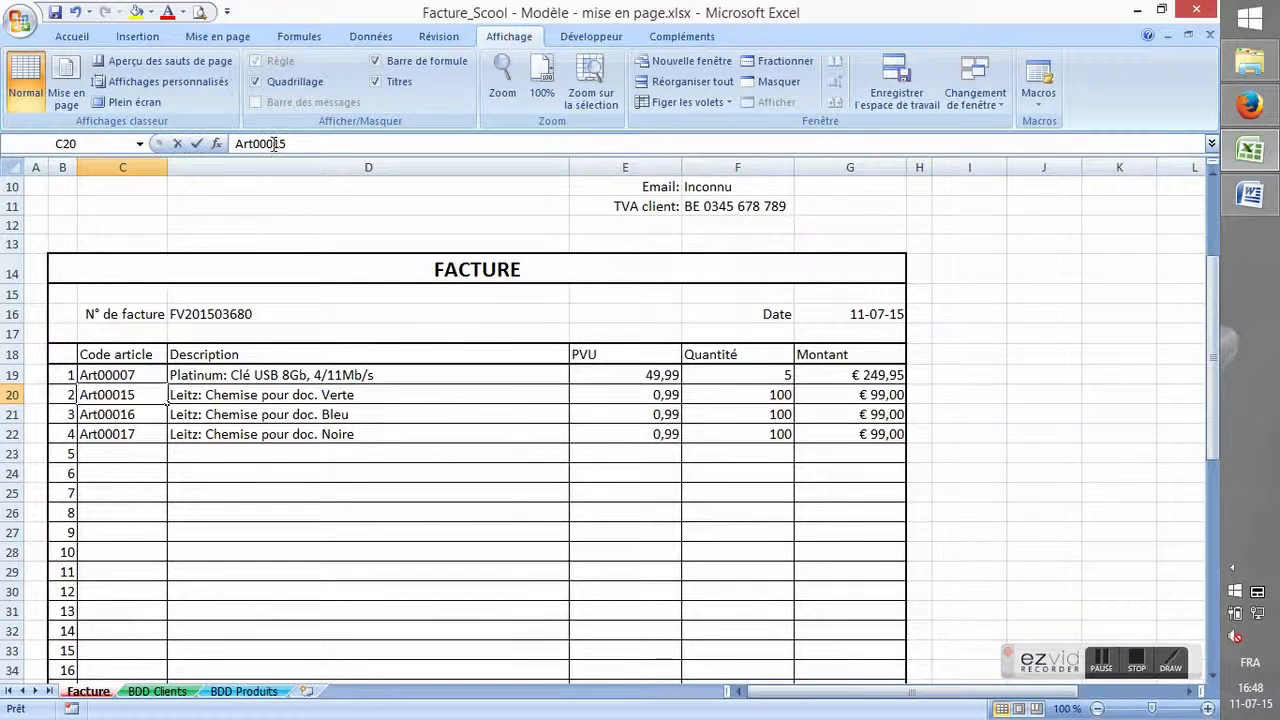
pyautogui.moveTo(274, 145); pyautogui.dragTo(313, 152)
pyautogui.write('19')
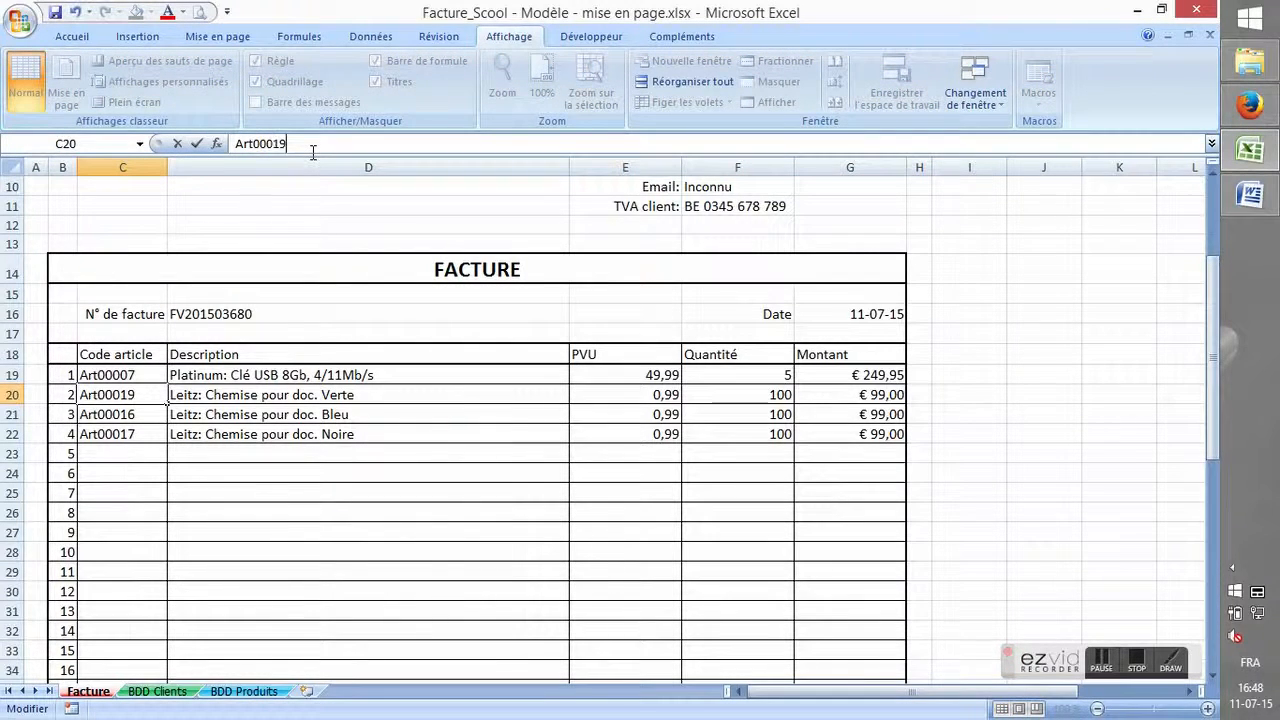
pyautogui.press('Return')
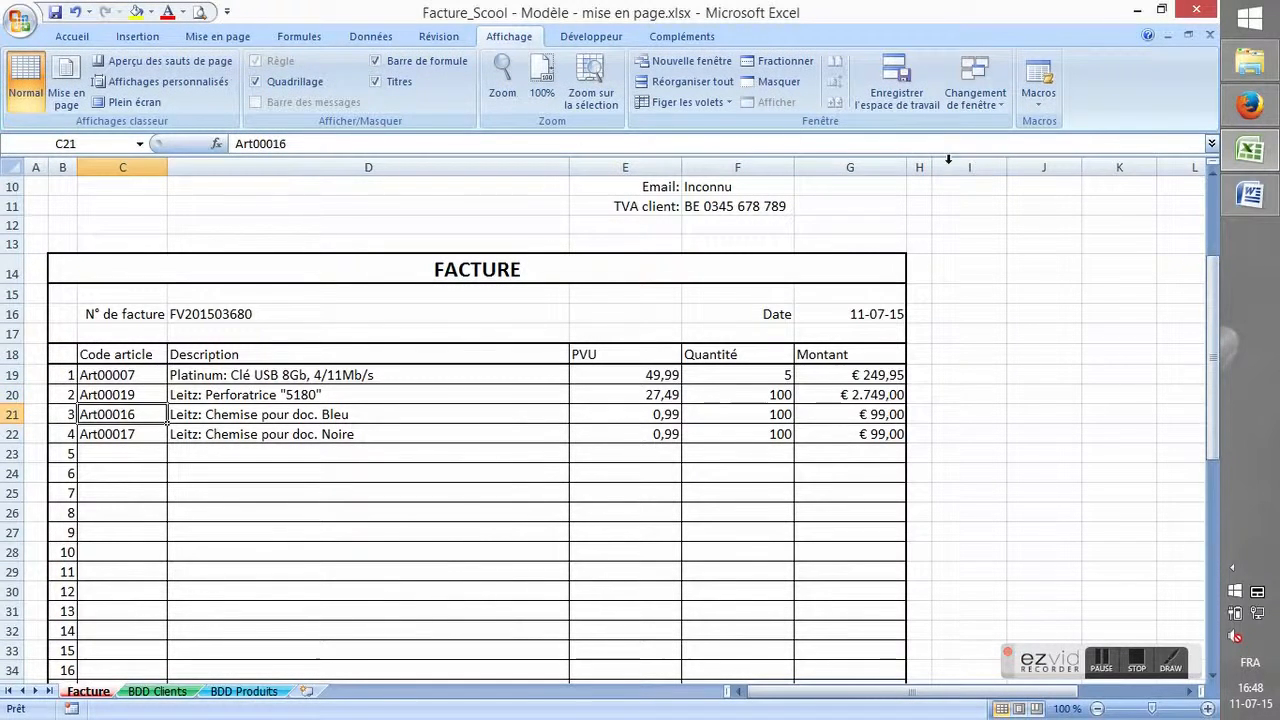
# Check STBI's next article in the Firefox e-mail and set the third invoice line's article code to Art00020 in Excel.
pyautogui.click(1256, 160)
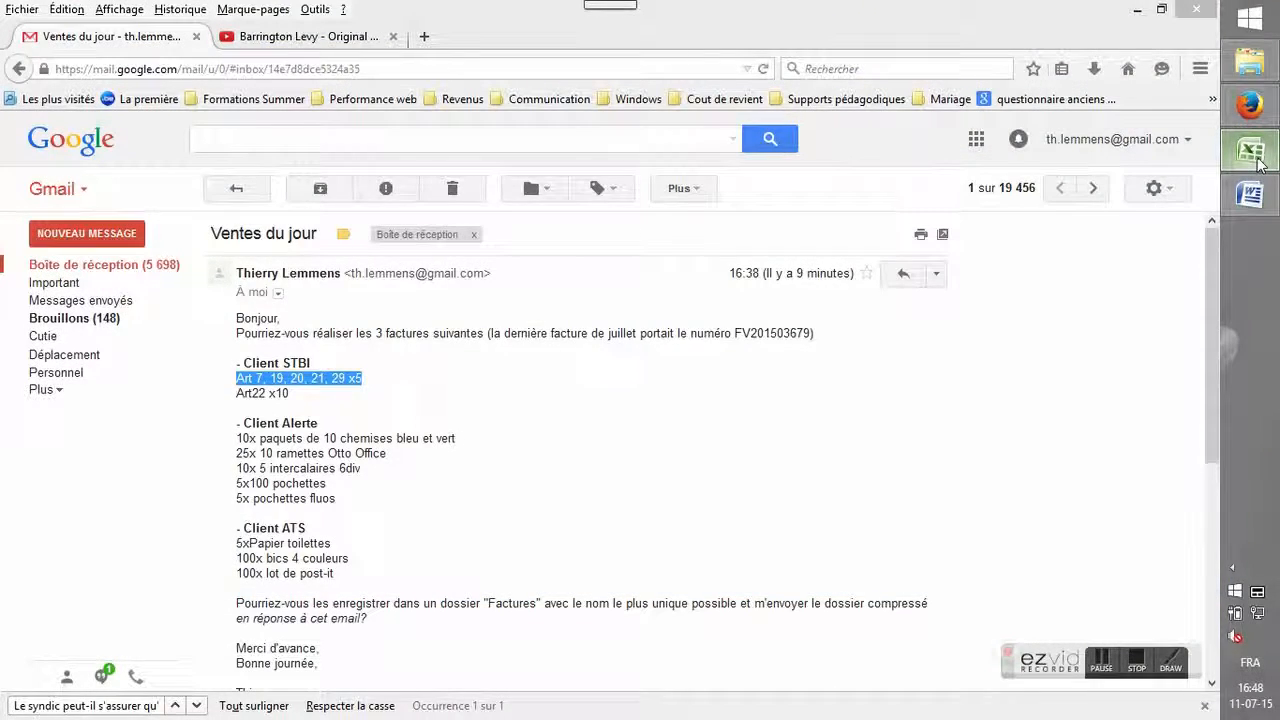
pyautogui.click(1252, 152)
pyautogui.press('F2')
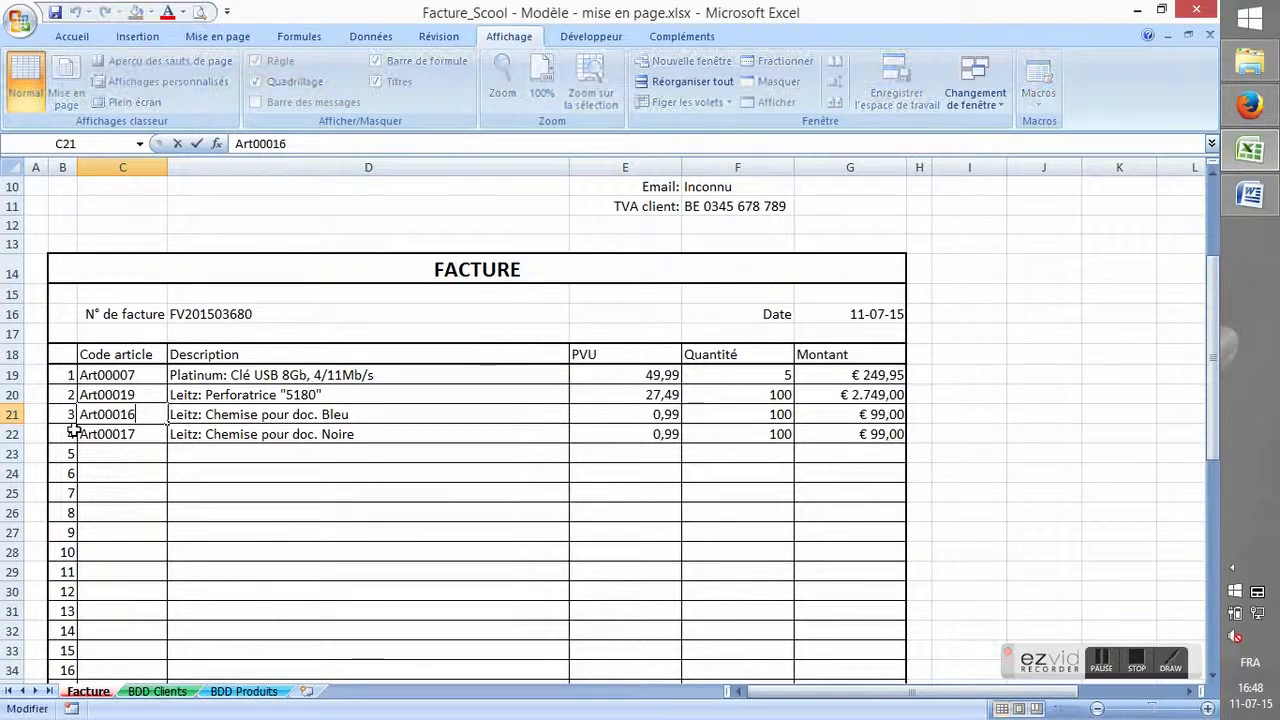
pyautogui.hotkey('shift', 'Left')
pyautogui.hotkey('shift', 'Left')
pyautogui.write('20')
pyautogui.press('Return')
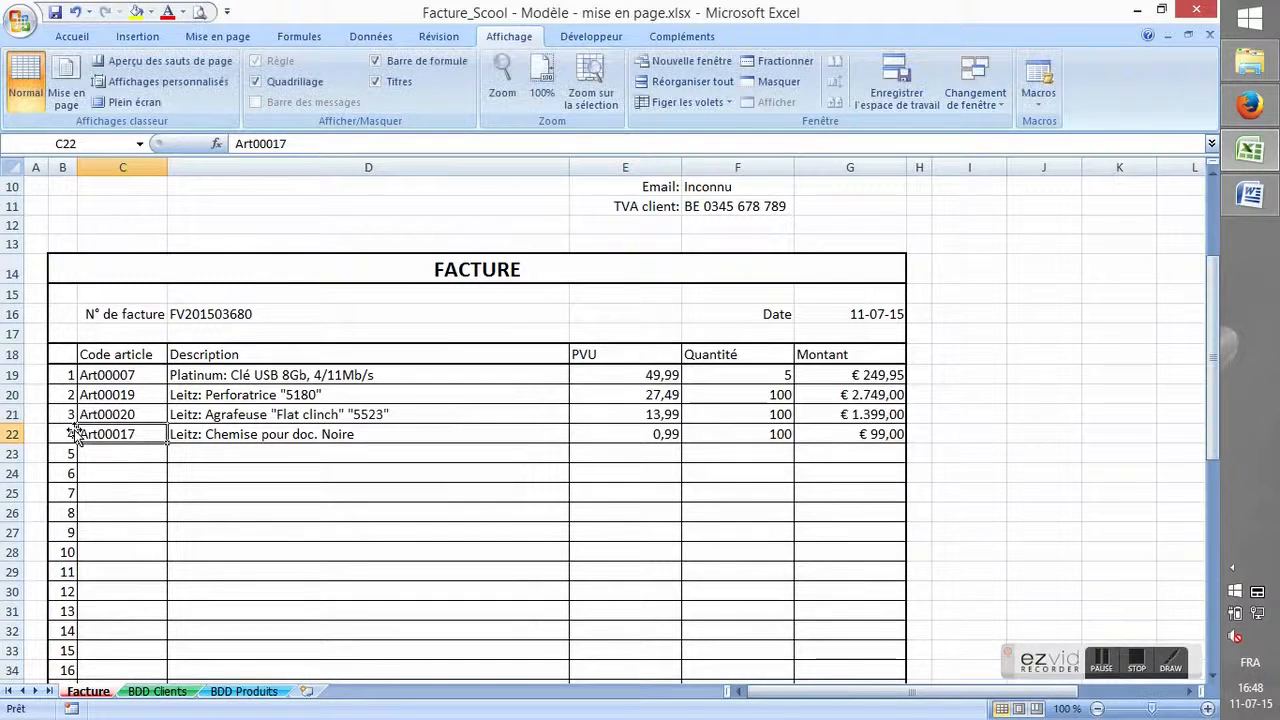
# Set the fourth invoice line's article code to Art00021.
pyautogui.press('F2')
pyautogui.hotkey('shift', 'Left')
pyautogui.hotkey('shift', 'Left')
pyautogui.write('21')
pyautogui.press('Return')
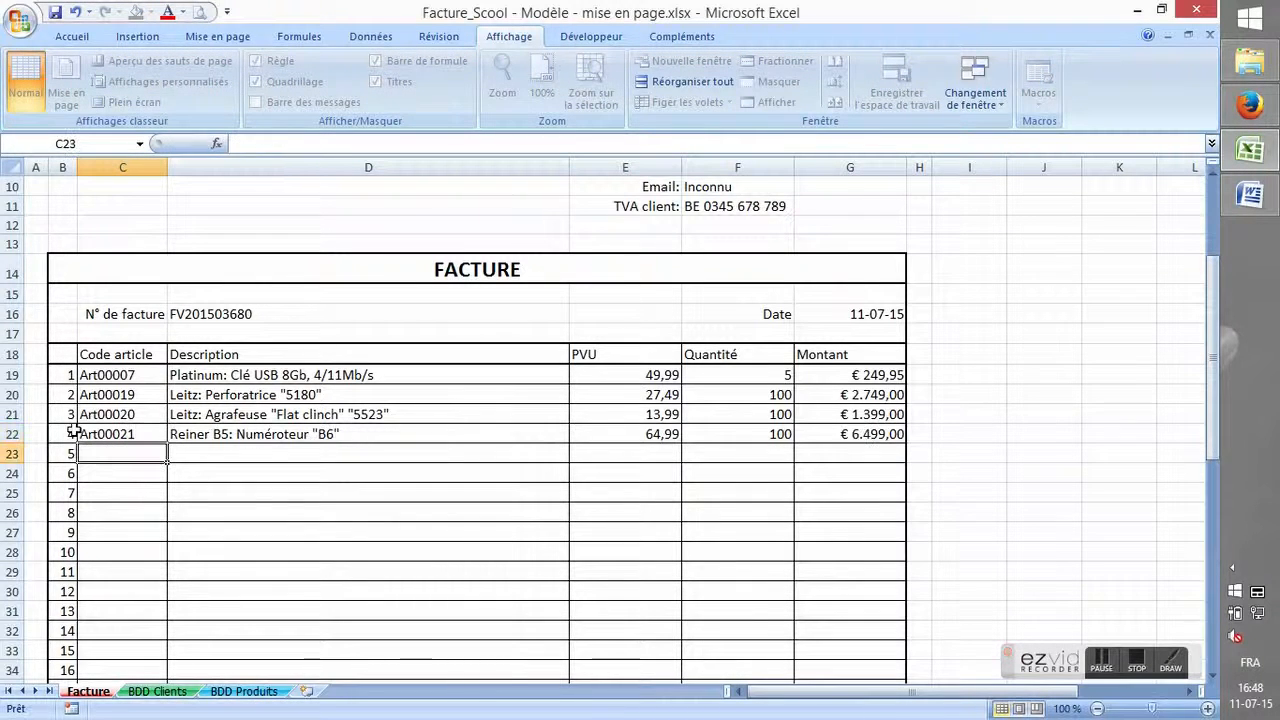
# Set the quantity of the second, third and fourth invoice lines to 5.
pyautogui.press('Up')
pyautogui.press('Up')
pyautogui.press('Up')
pyautogui.press('Right')
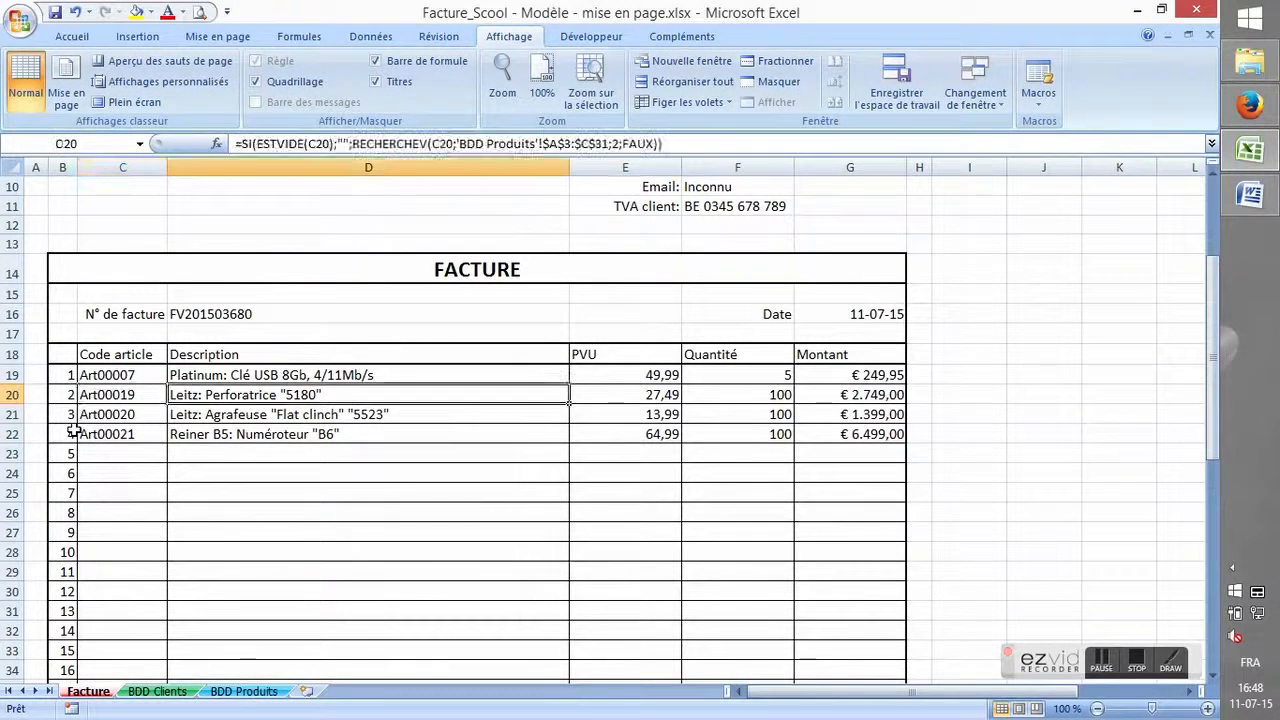
pyautogui.press('Right')
pyautogui.press('Right')
pyautogui.write('5')
pyautogui.press('Return')
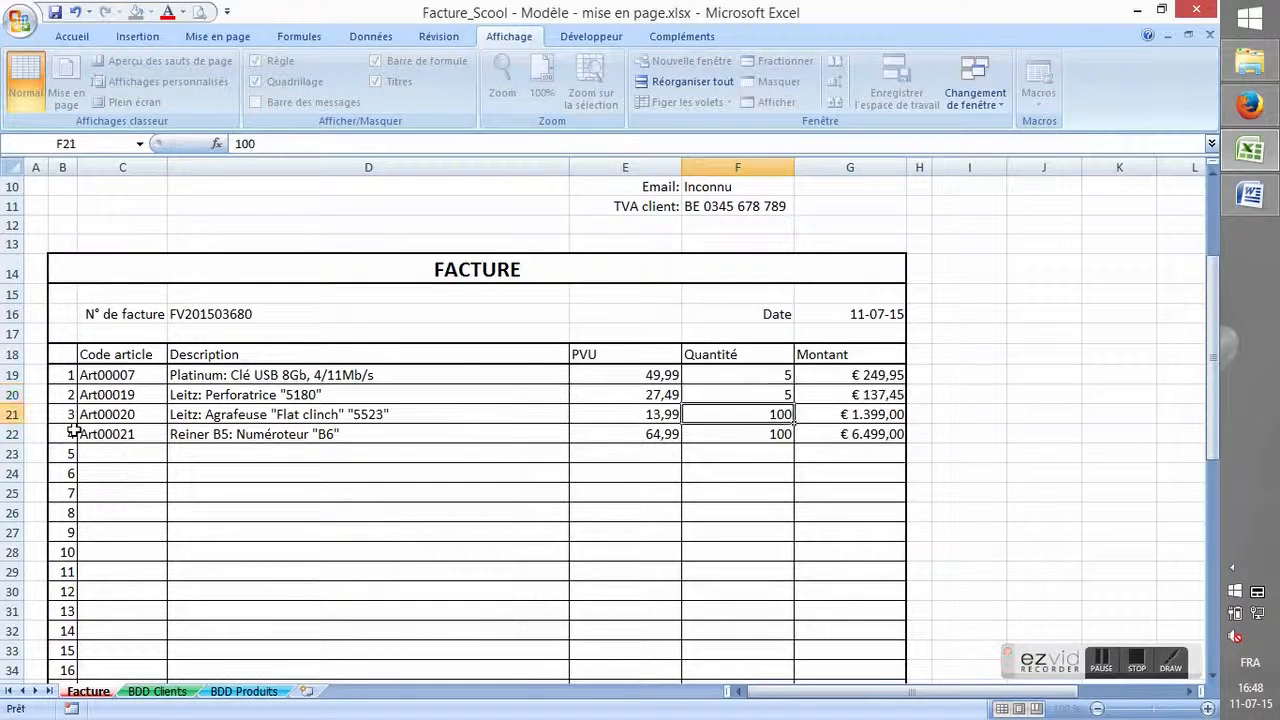
pyautogui.write('5')
pyautogui.press('Return')
pyautogui.write('5')
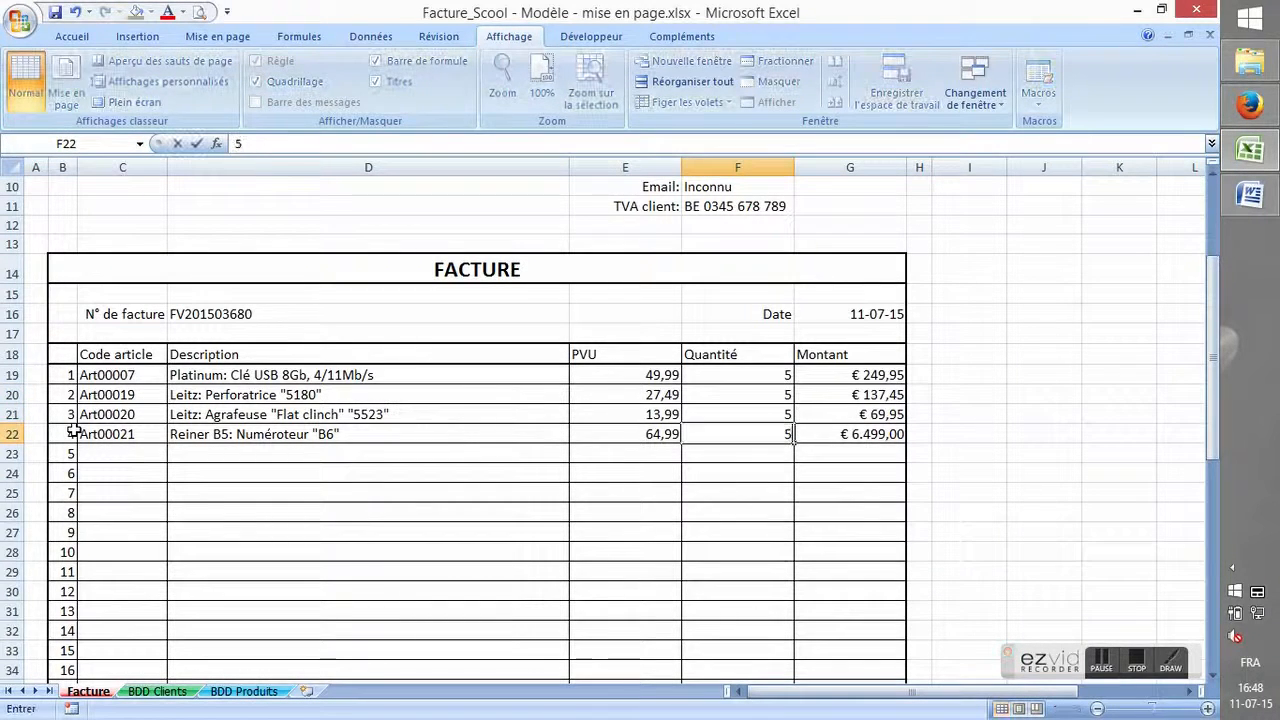
pyautogui.press('Return')
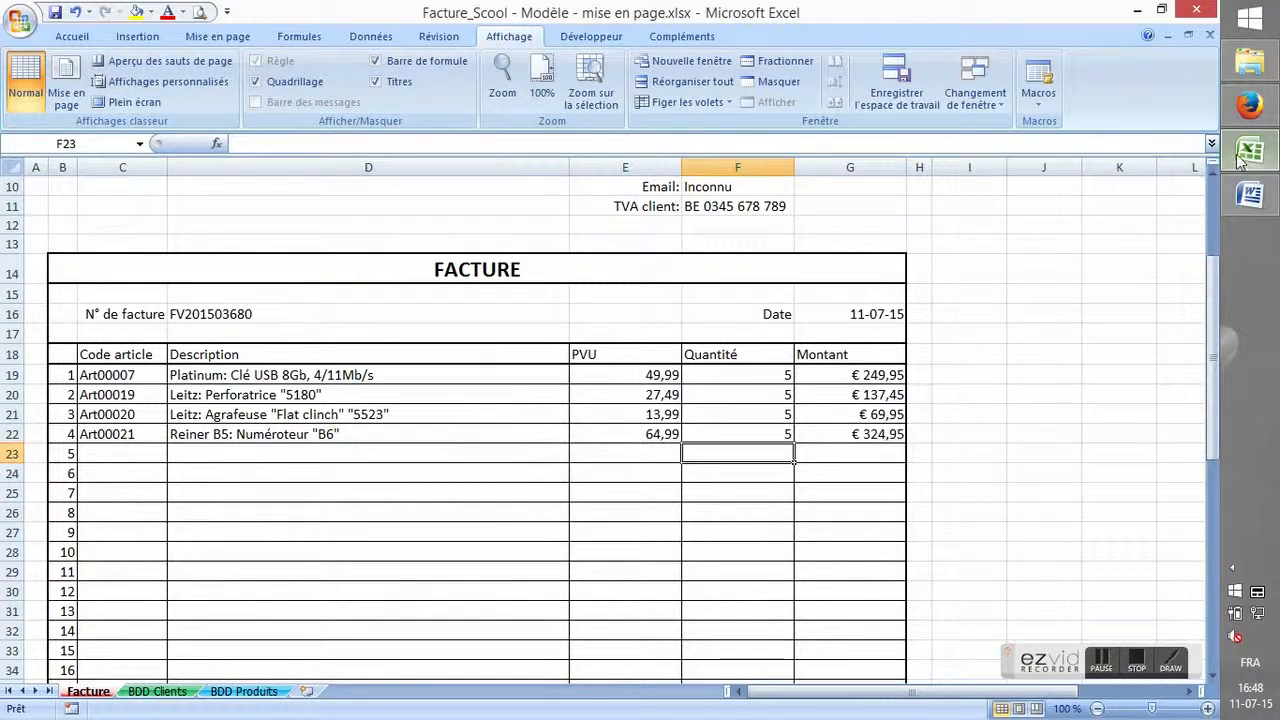
# Check STBI's remaining x5 article in the Firefox e-mail and fill the fifth invoice line in Excel with Art00029 and quantity 5.
pyautogui.click(1244, 110)
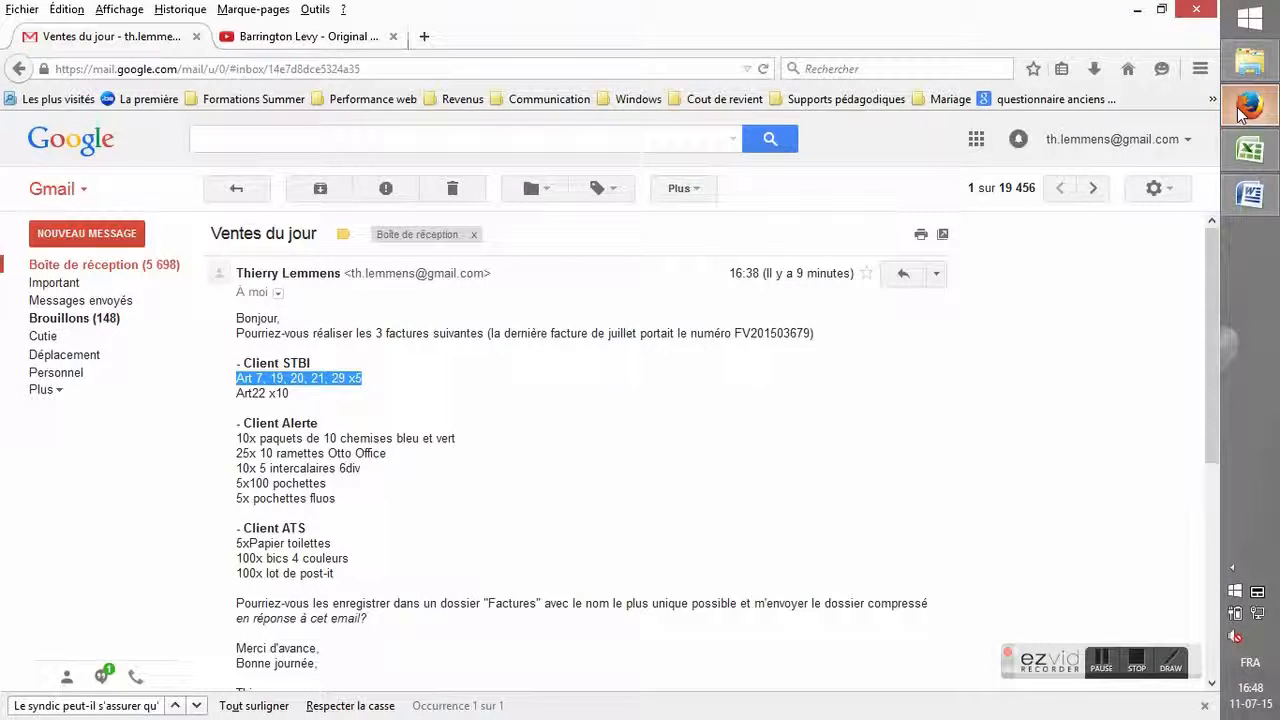
pyautogui.click(1244, 110)
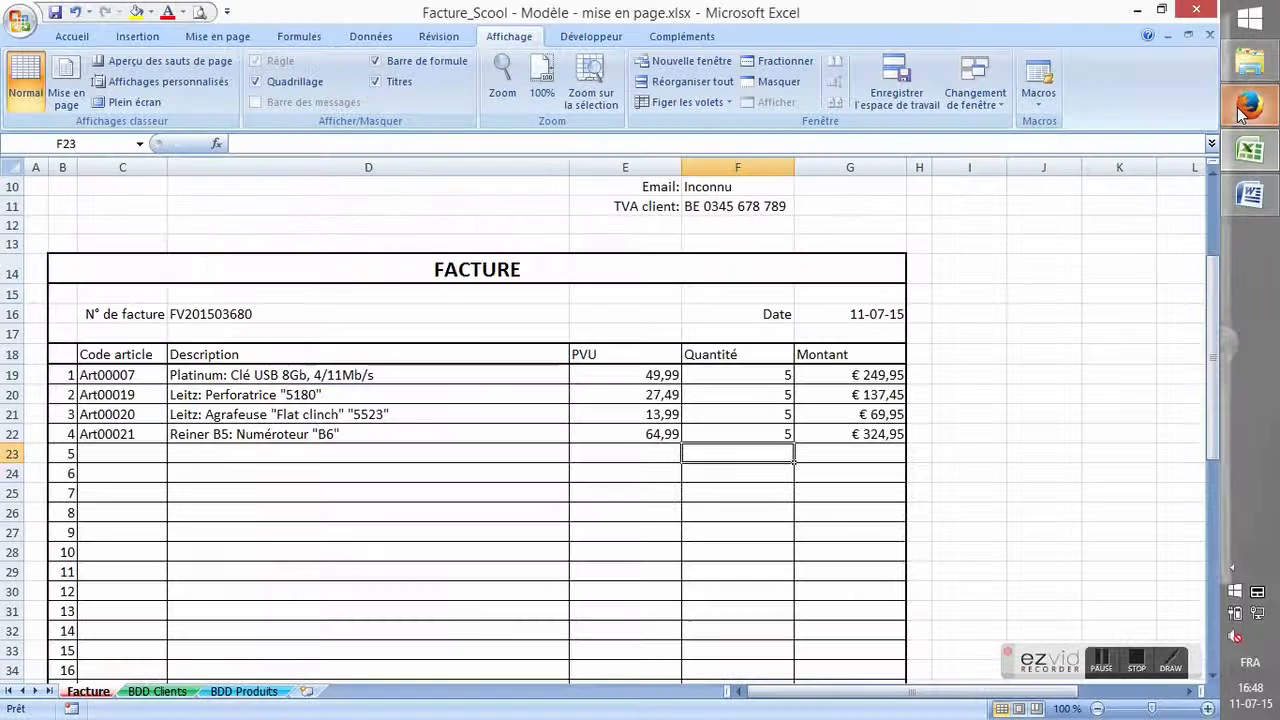
pyautogui.click(120, 452)
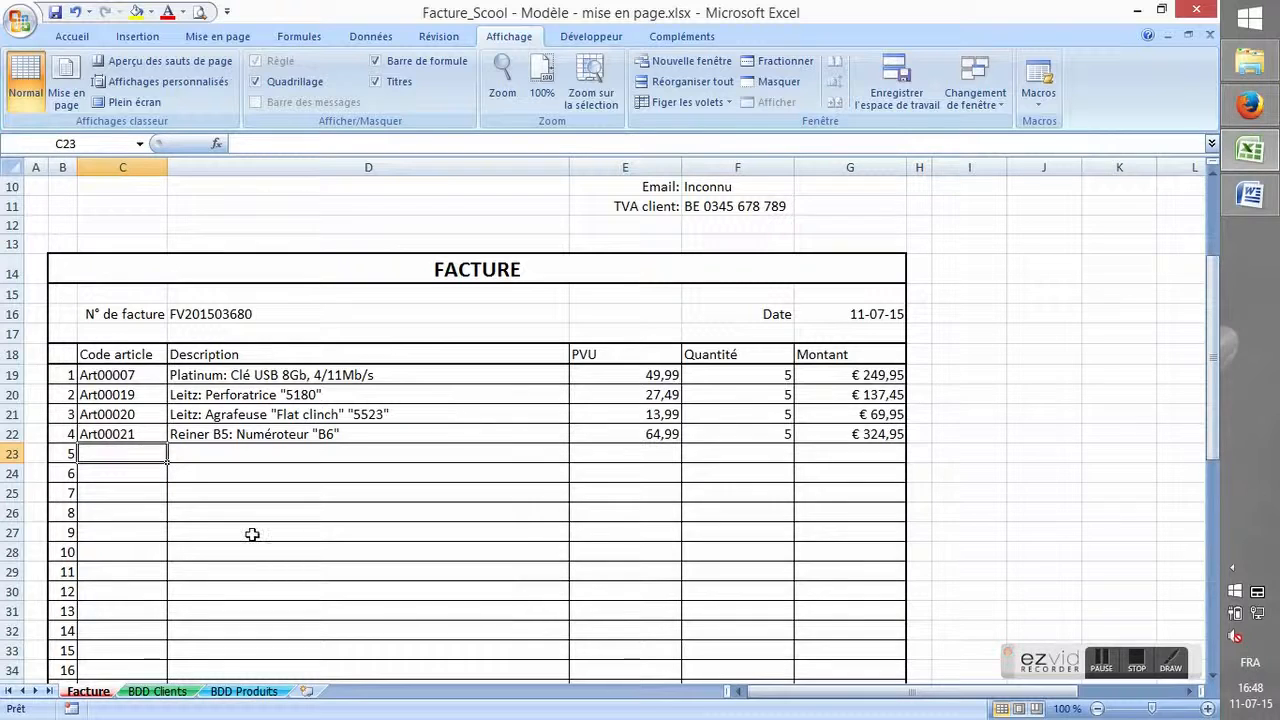
pyautogui.write('Art000')
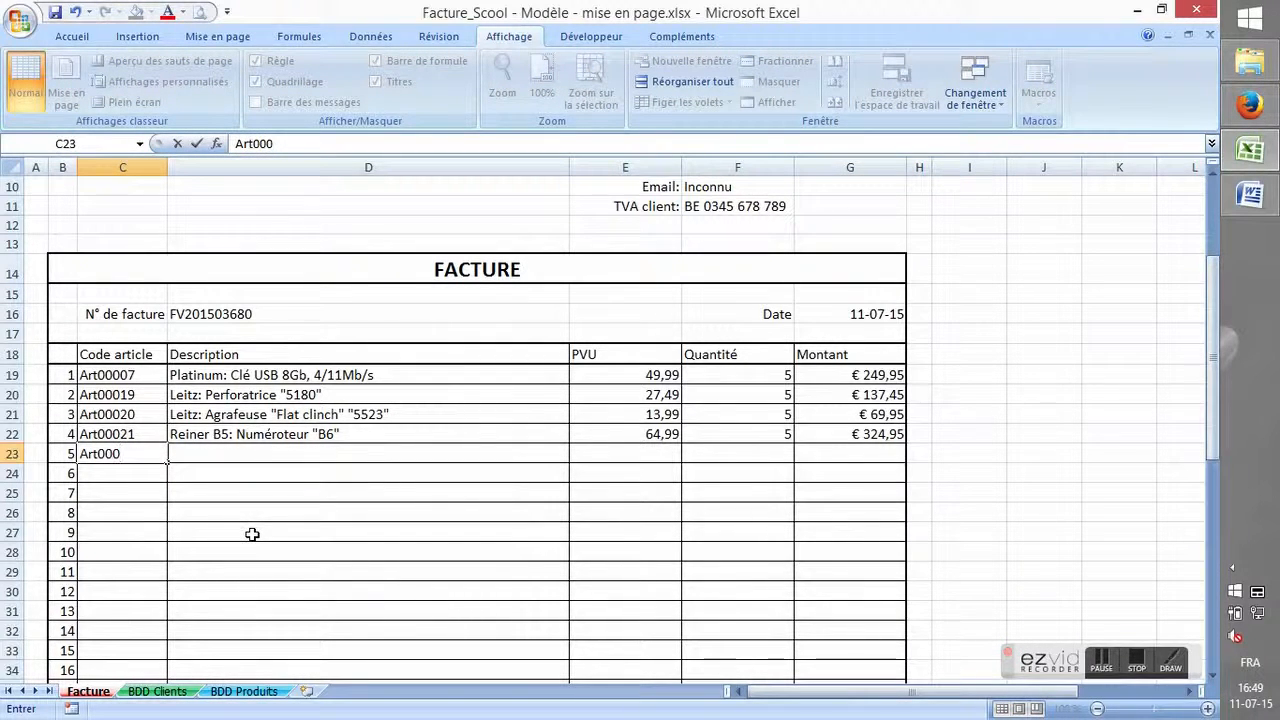
pyautogui.press('Tab')
pyautogui.press('Tab')
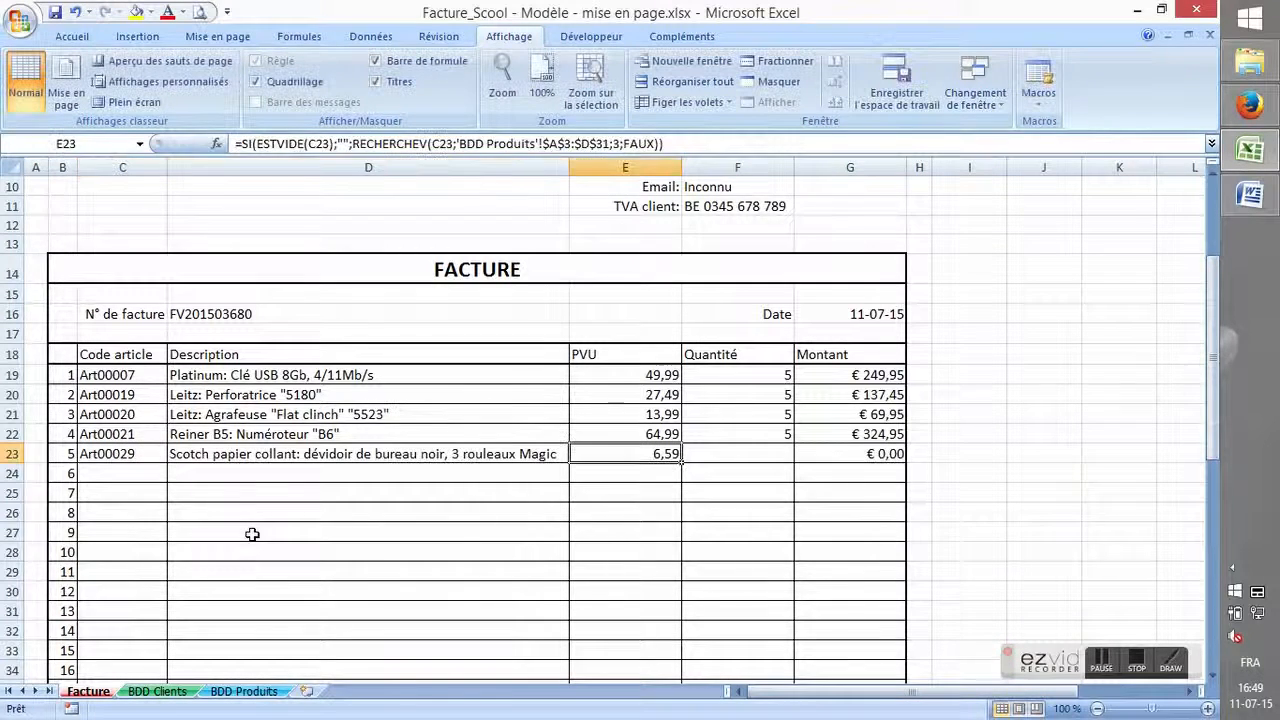
pyautogui.press('Tab')
pyautogui.write('5')
pyautogui.press('Return')
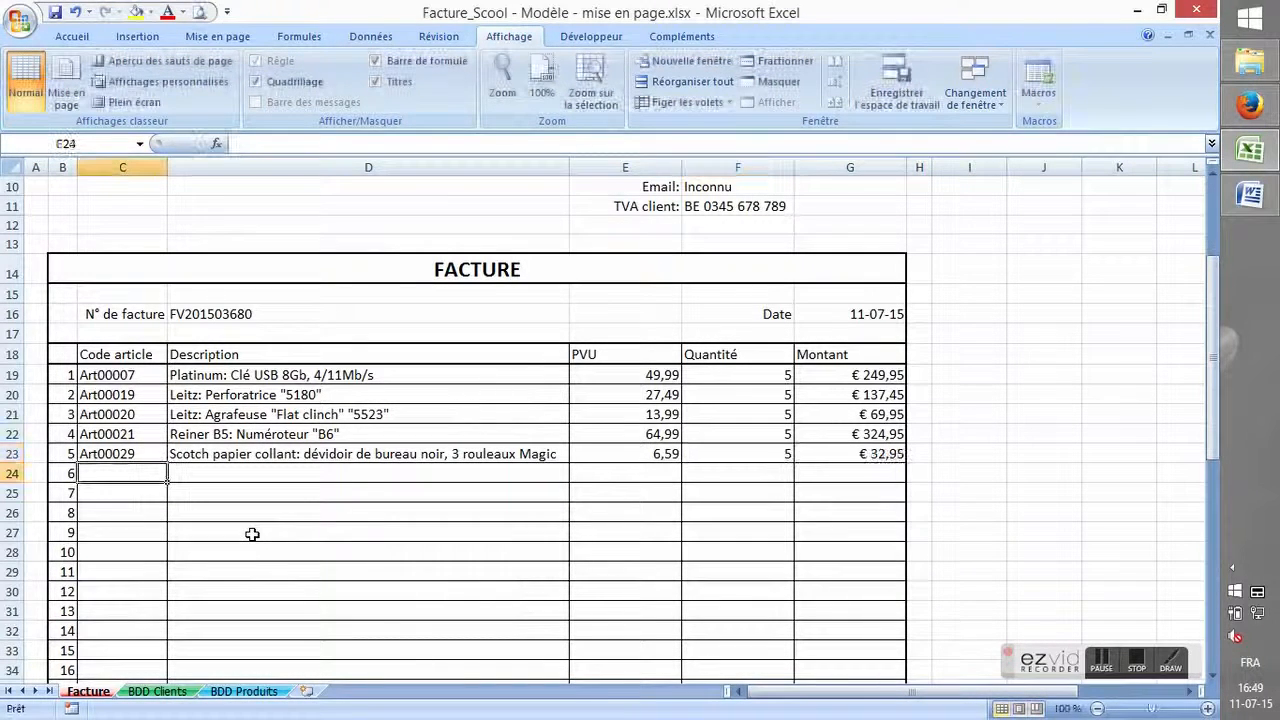
pyautogui.press('Up')
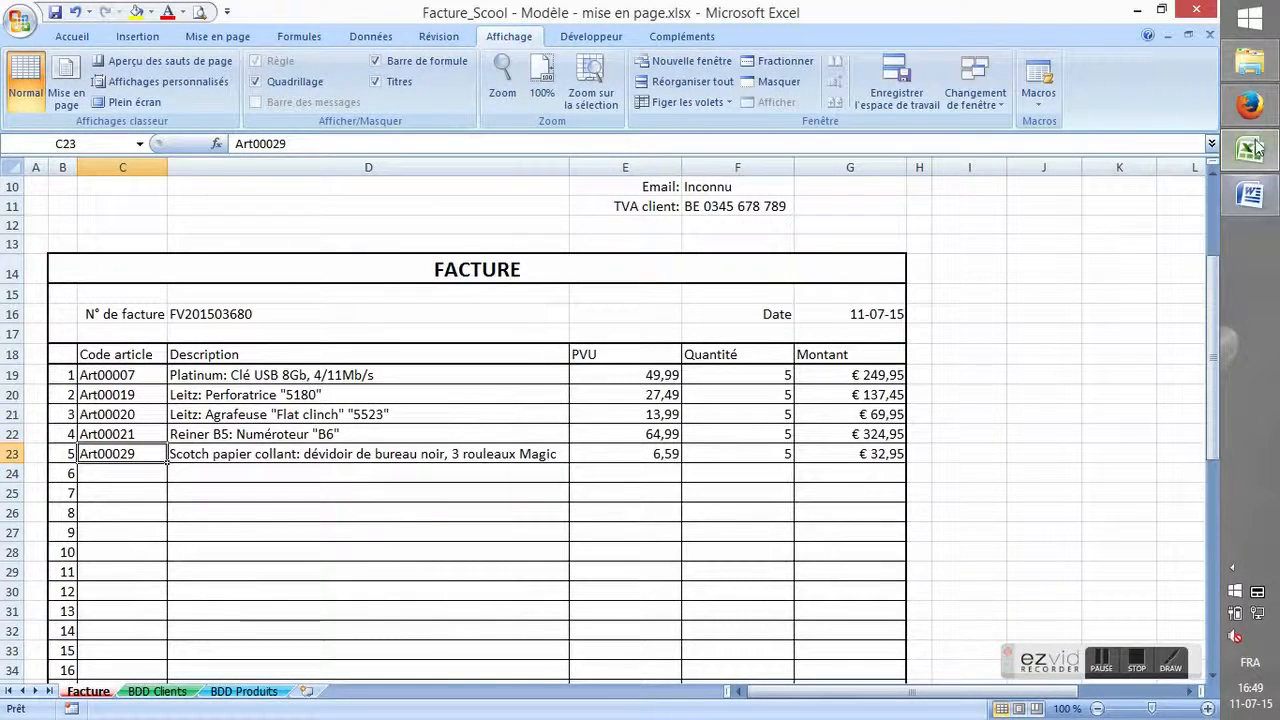
# Check STBI's last article in the Firefox e-mail and fill the sixth invoice line in Excel with Art00022 and quantity 10.
pyautogui.click(1252, 105)
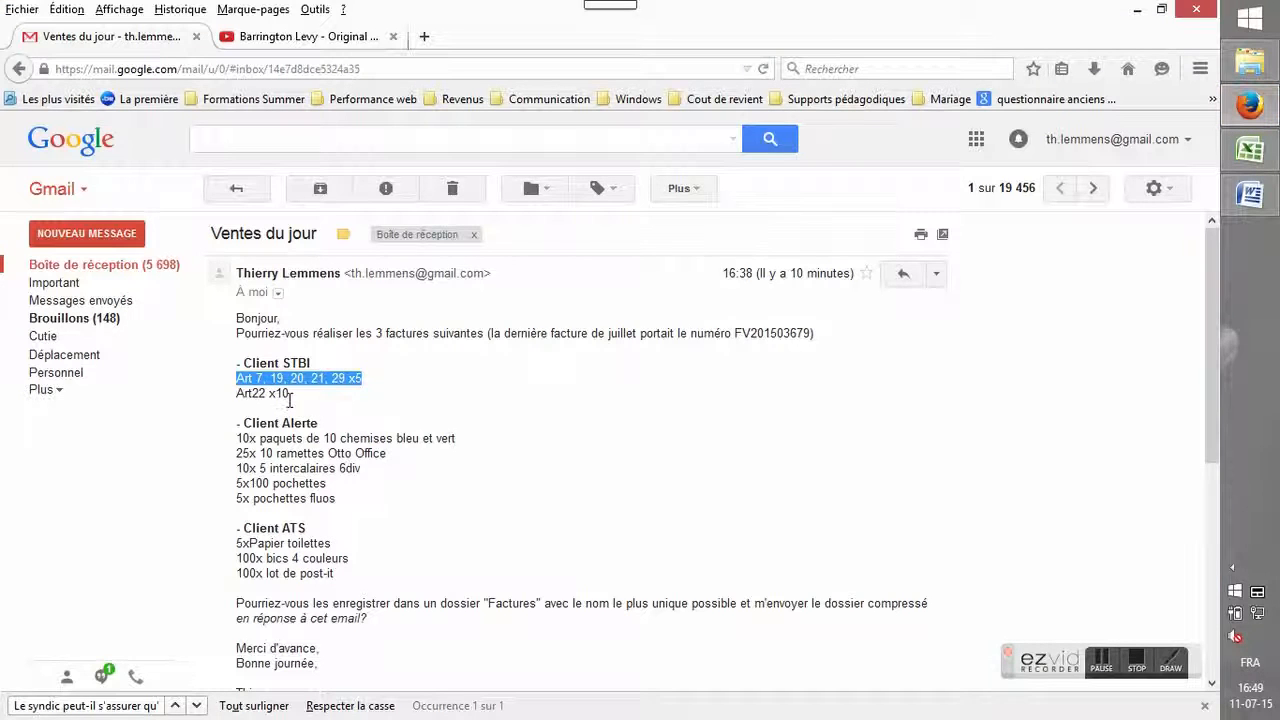
pyautogui.click(241, 395)
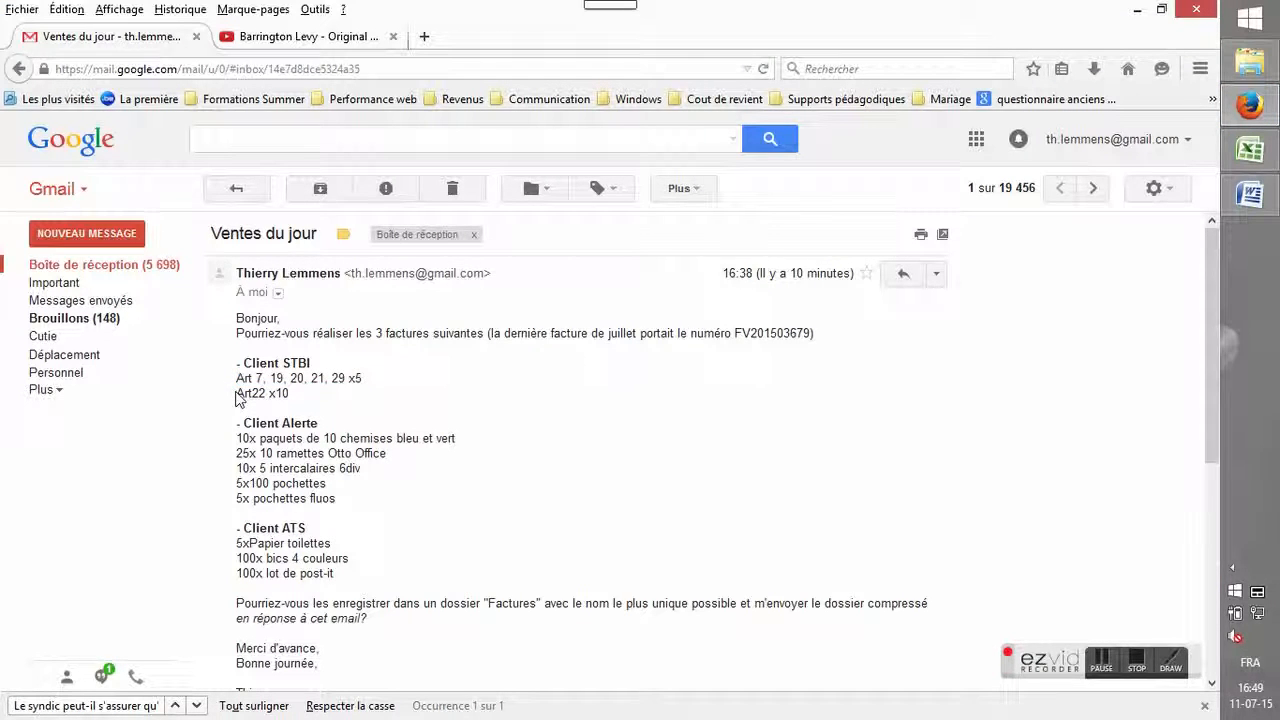
pyautogui.click(1249, 150)
pyautogui.click(141, 467)
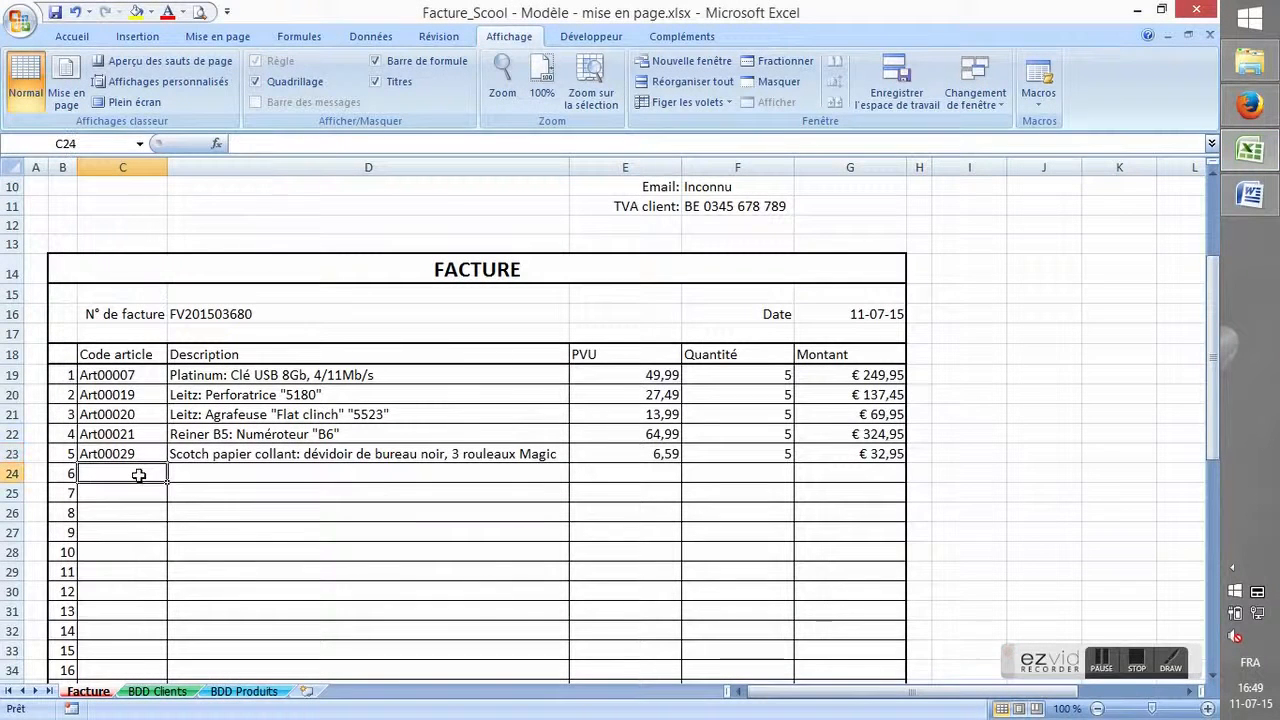
pyautogui.write('Art000')
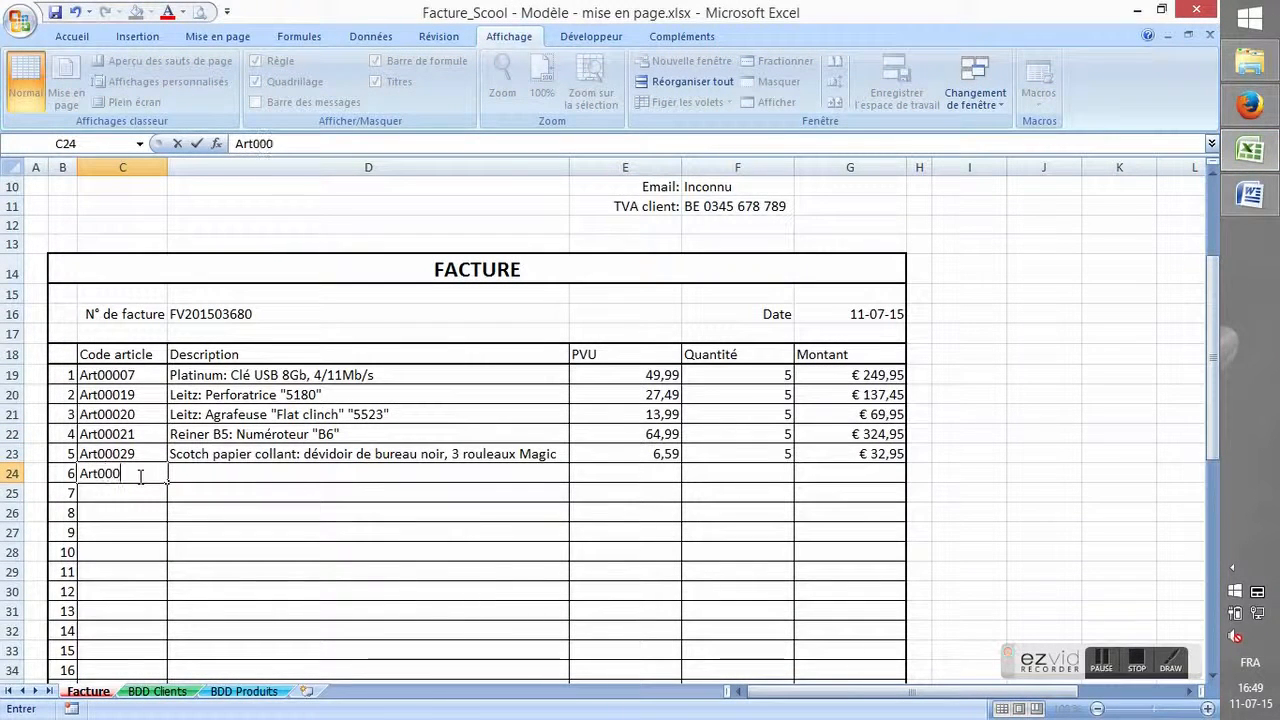
pyautogui.write('22')
pyautogui.press('Tab')
pyautogui.press('Tab')
pyautogui.press('Tab')
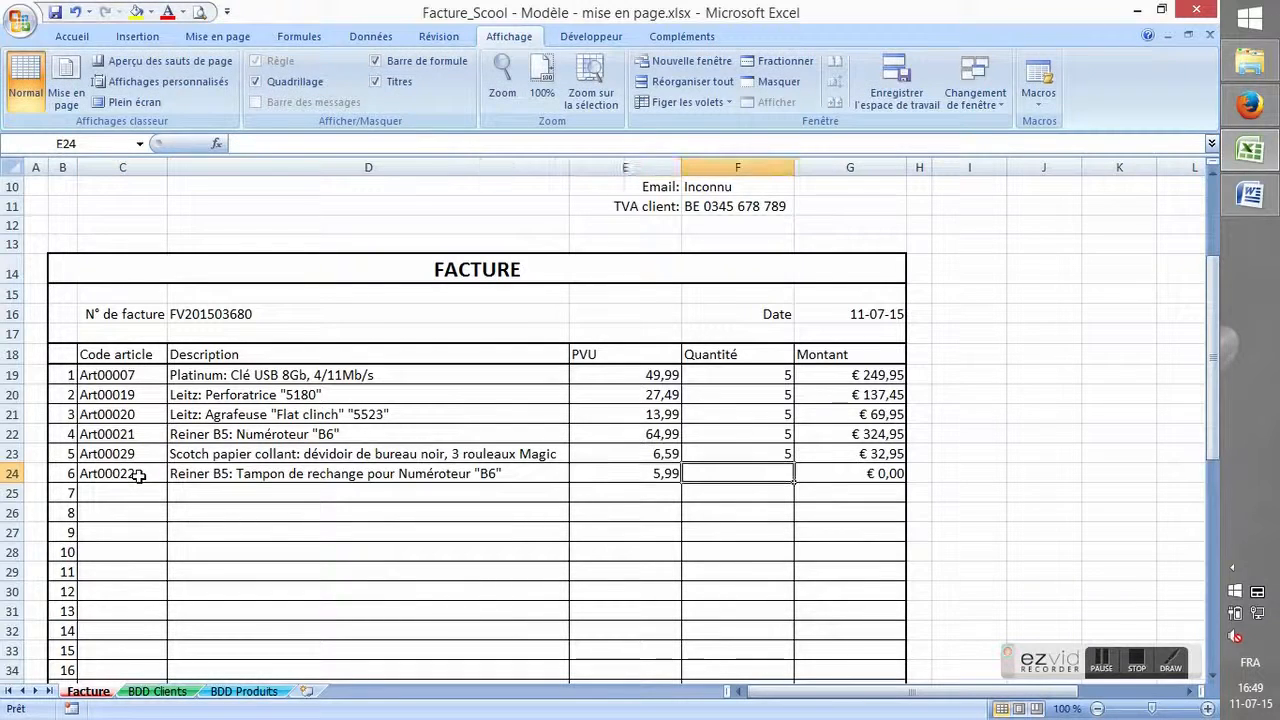
pyautogui.write('10')
pyautogui.press('Return')
pyautogui.press('Up')
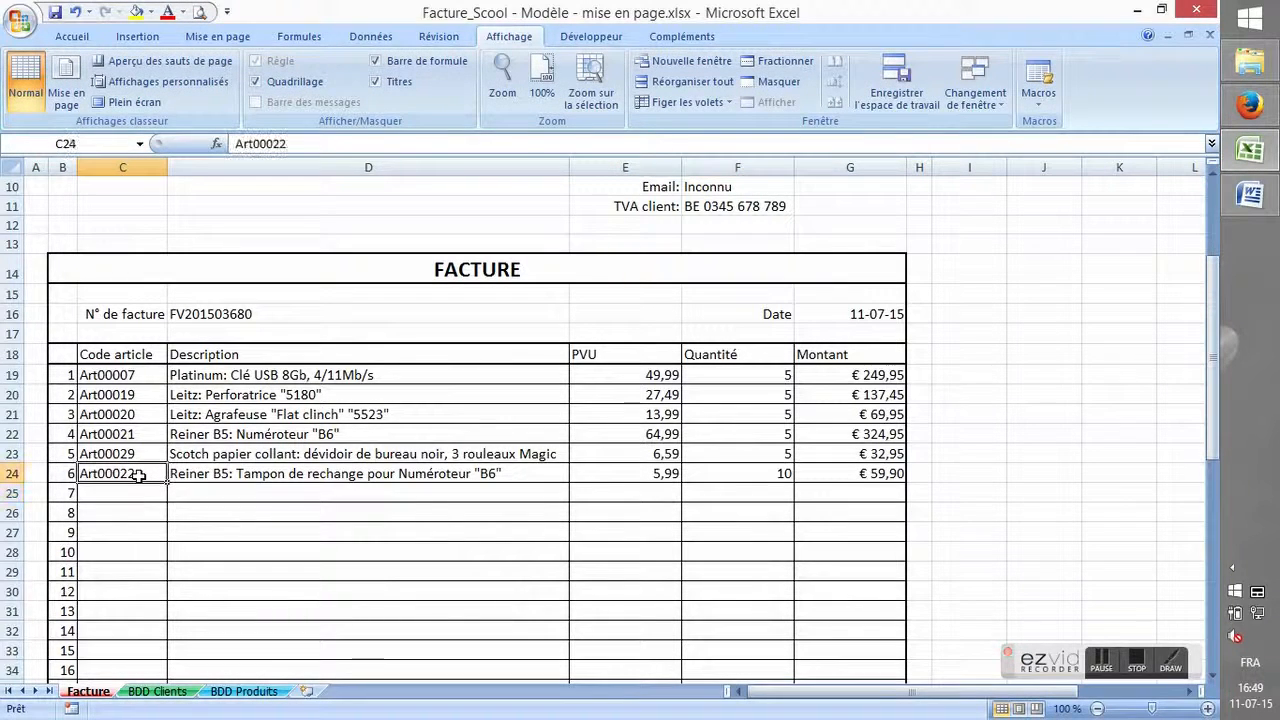
# Examine the formula behind the TOTAL HTVA amount below the invoice lines.
pyautogui.press('Right')
pyautogui.press('Right')
pyautogui.press('Right')
pyautogui.press('Right')
pyautogui.press('Down')
pyautogui.press('Down')
pyautogui.press('Down')
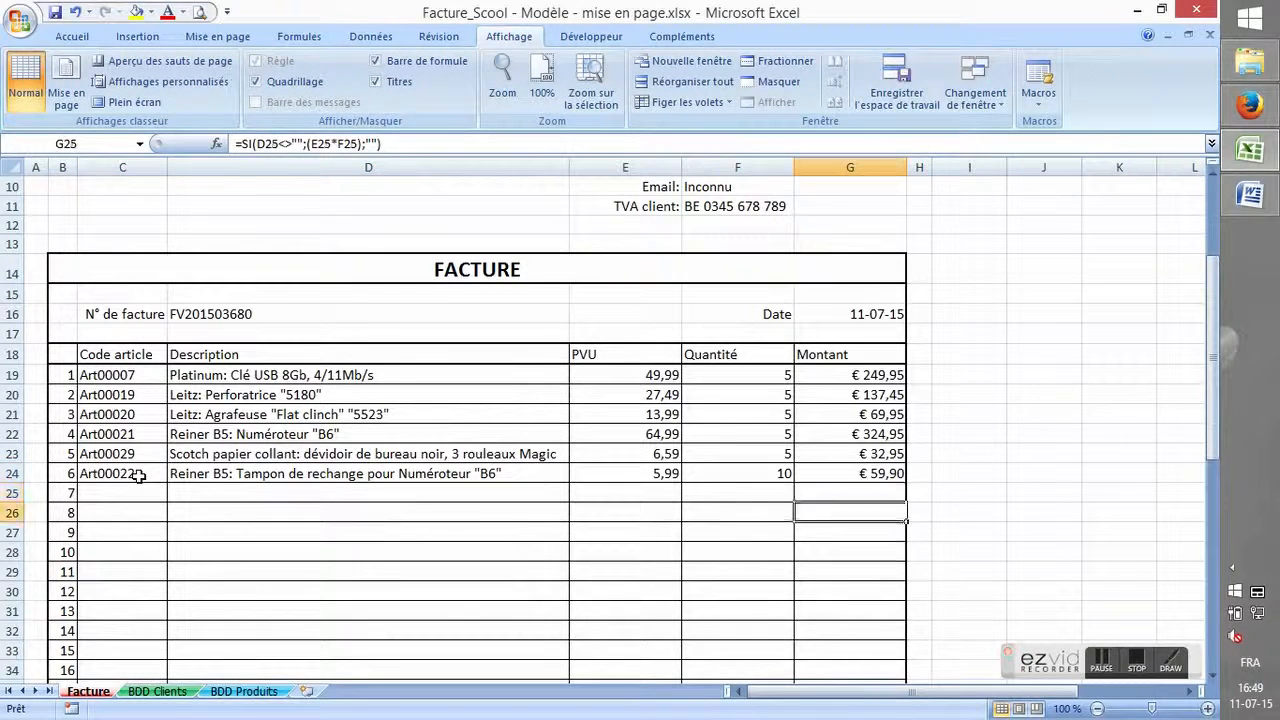
pyautogui.press('Down')
pyautogui.press('Down')
pyautogui.press('Down')
pyautogui.press('Down')
pyautogui.press('Down')
pyautogui.press('Down')
pyautogui.press('Down')
pyautogui.press('Down')
pyautogui.press('Down')
pyautogui.press('Down')
pyautogui.press('Down')
pyautogui.press('Down')
pyautogui.press('Down')
pyautogui.press('Down')
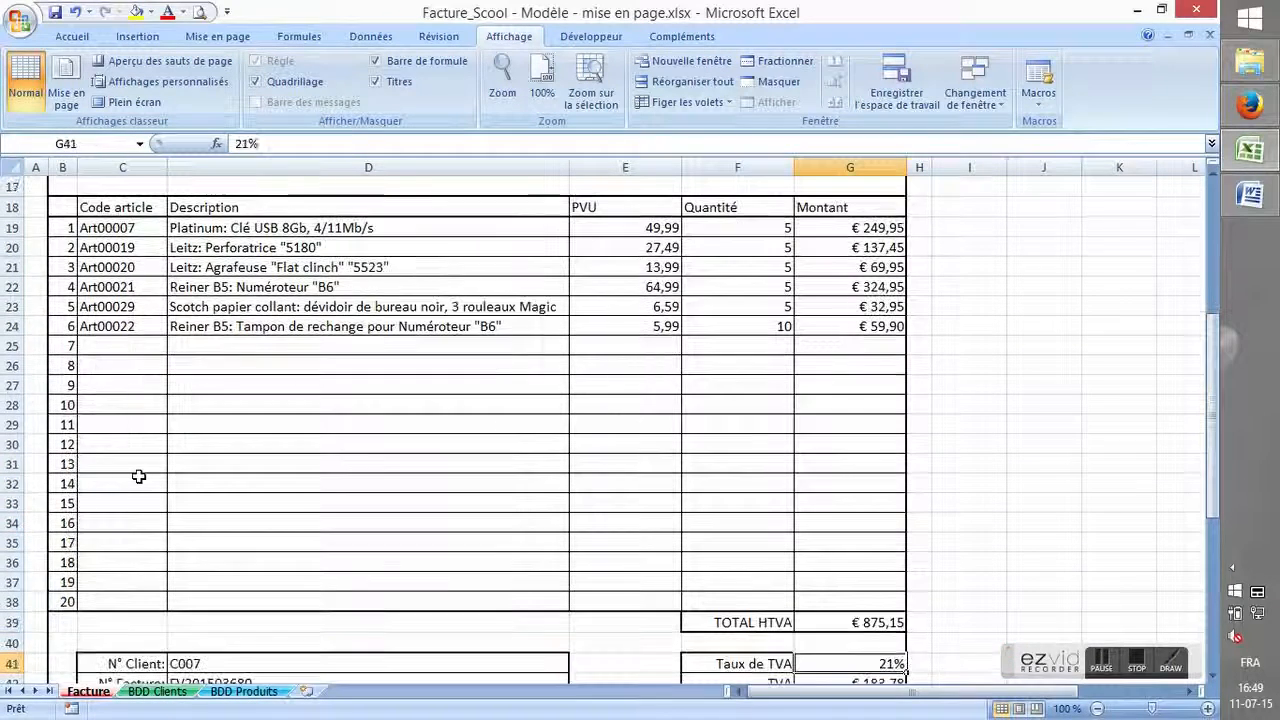
pyautogui.press('Up')
pyautogui.press('Up')
pyautogui.press('F2')
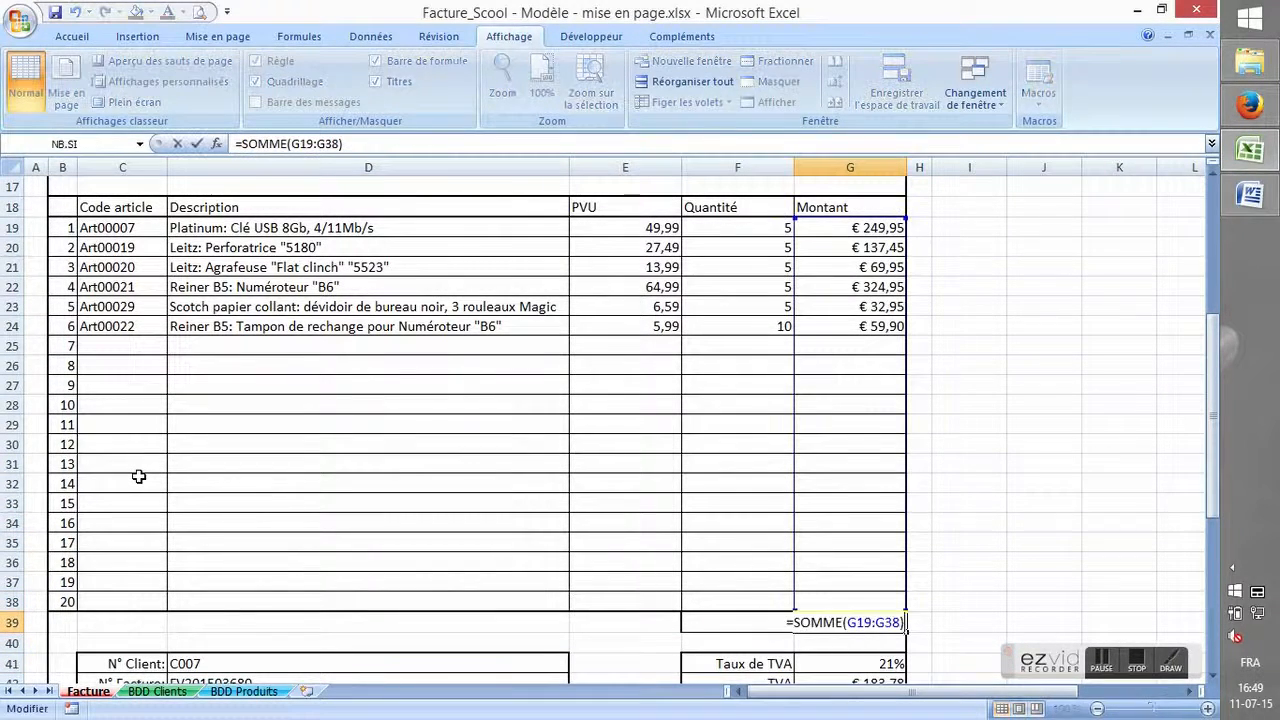
pyautogui.press('Return')
# Examine the formulas behind the TVA amount and the amount payable at the foot of the invoice.
pyautogui.press('Down')
pyautogui.press('Down')
pyautogui.press('Down')
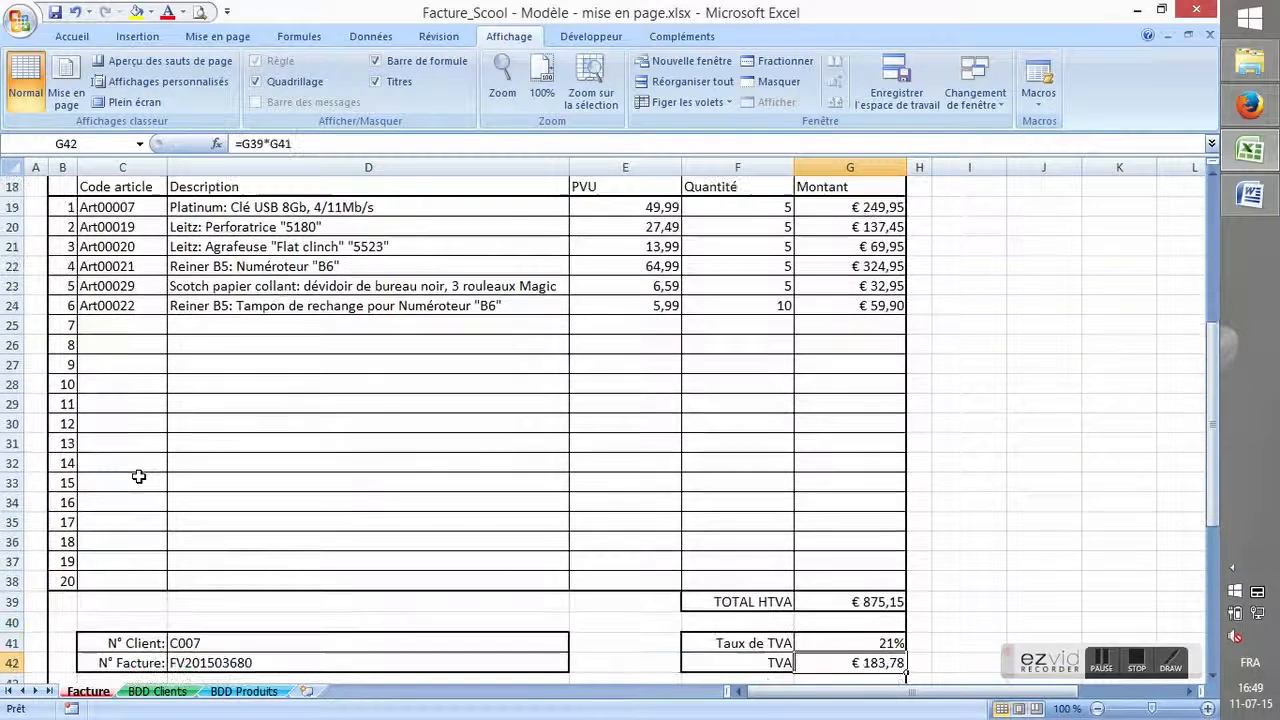
pyautogui.press('Down')
pyautogui.press('Up')
pyautogui.press('Up')
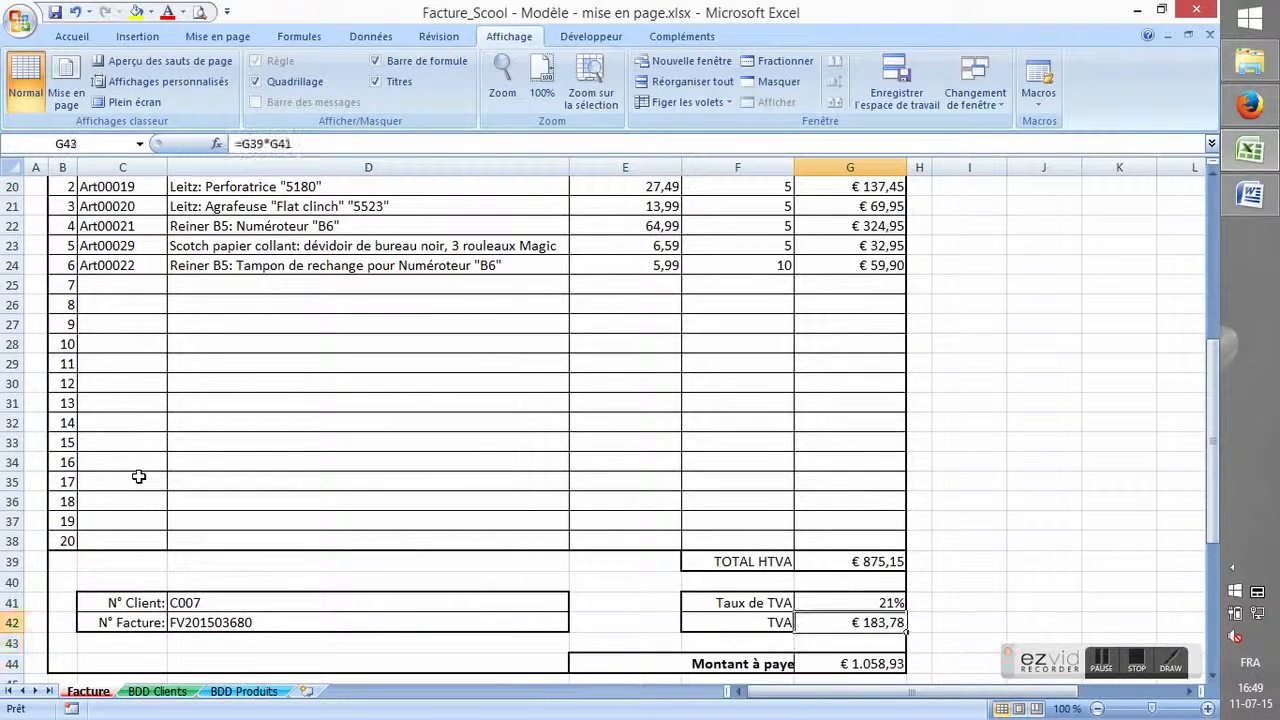
pyautogui.press('Down')
pyautogui.press('Down')
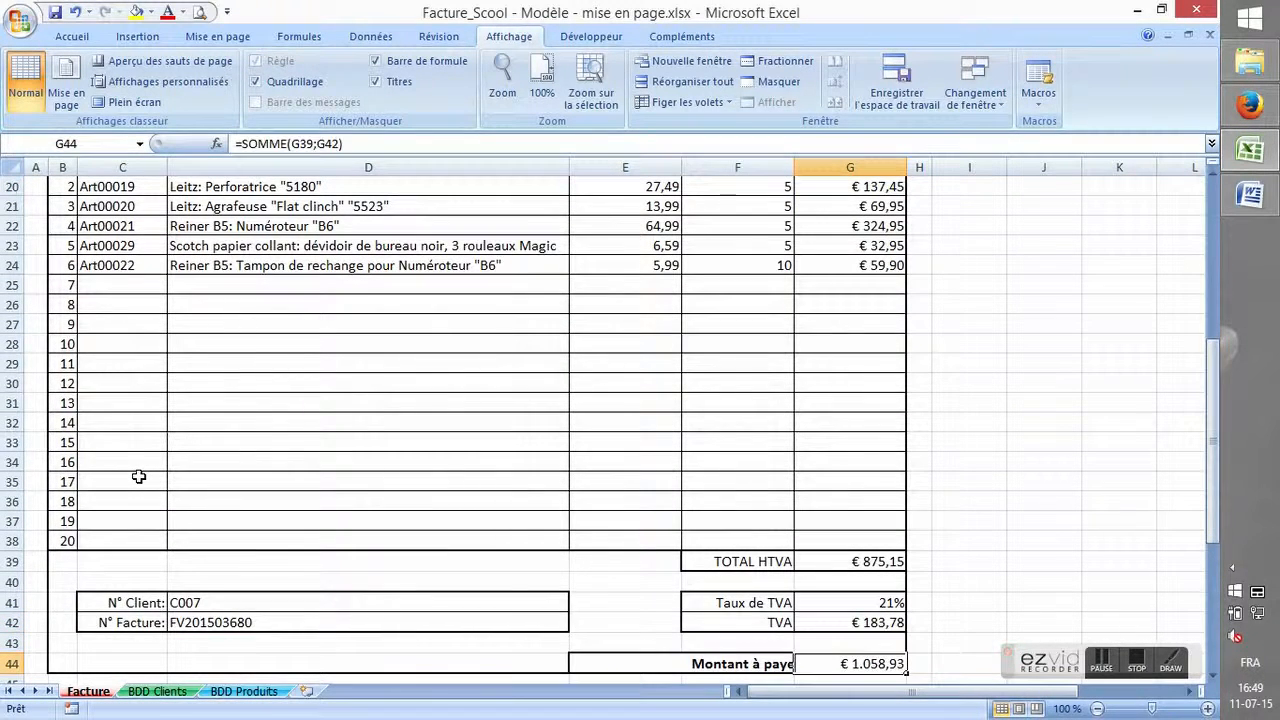
pyautogui.press('Up')
pyautogui.press('Up')
pyautogui.press('F2')
pyautogui.press('Return')
pyautogui.press('Down')
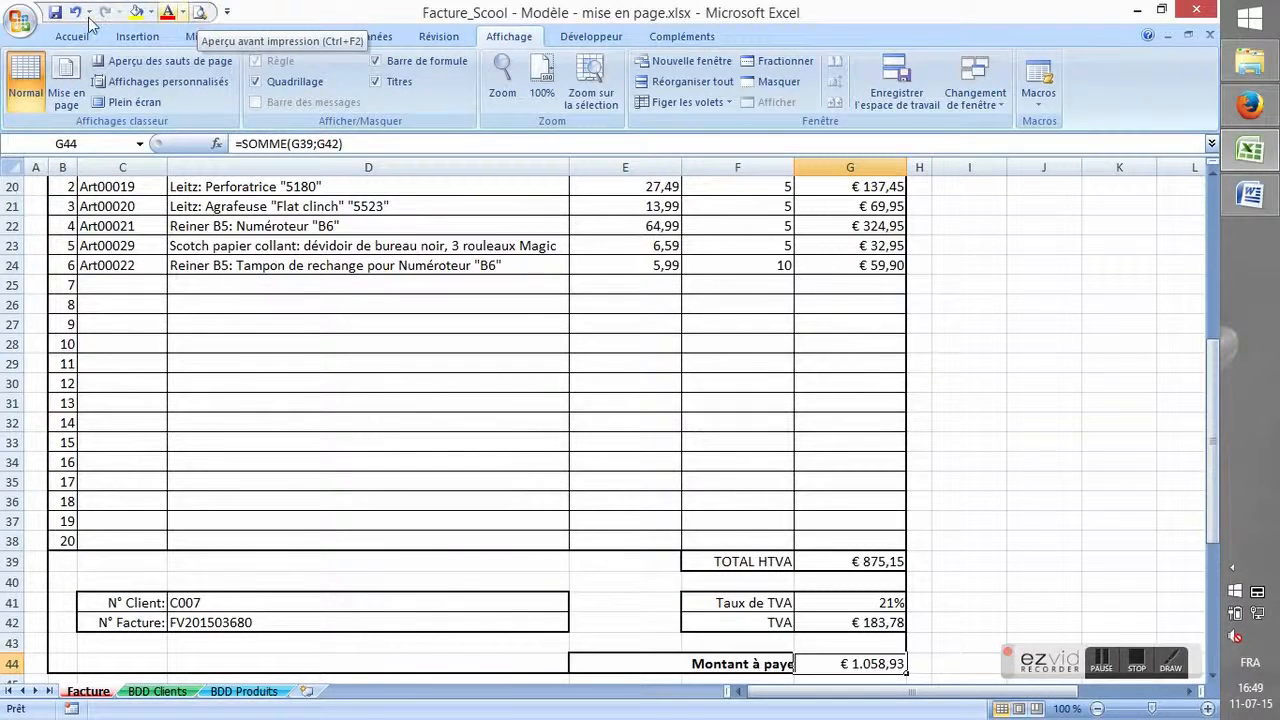
# Preview the STBI invoice as it will print and look at the print settings without printing.
pyautogui.click(20, 20)
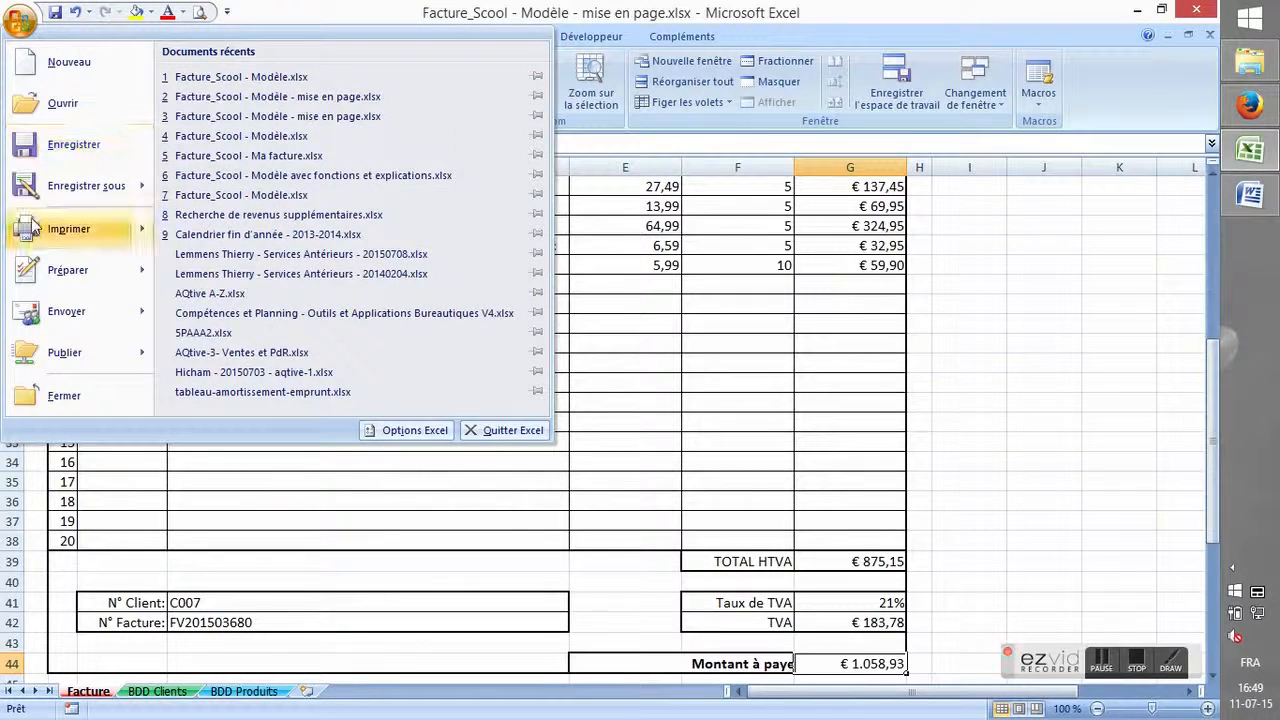
pyautogui.moveTo(38, 228)
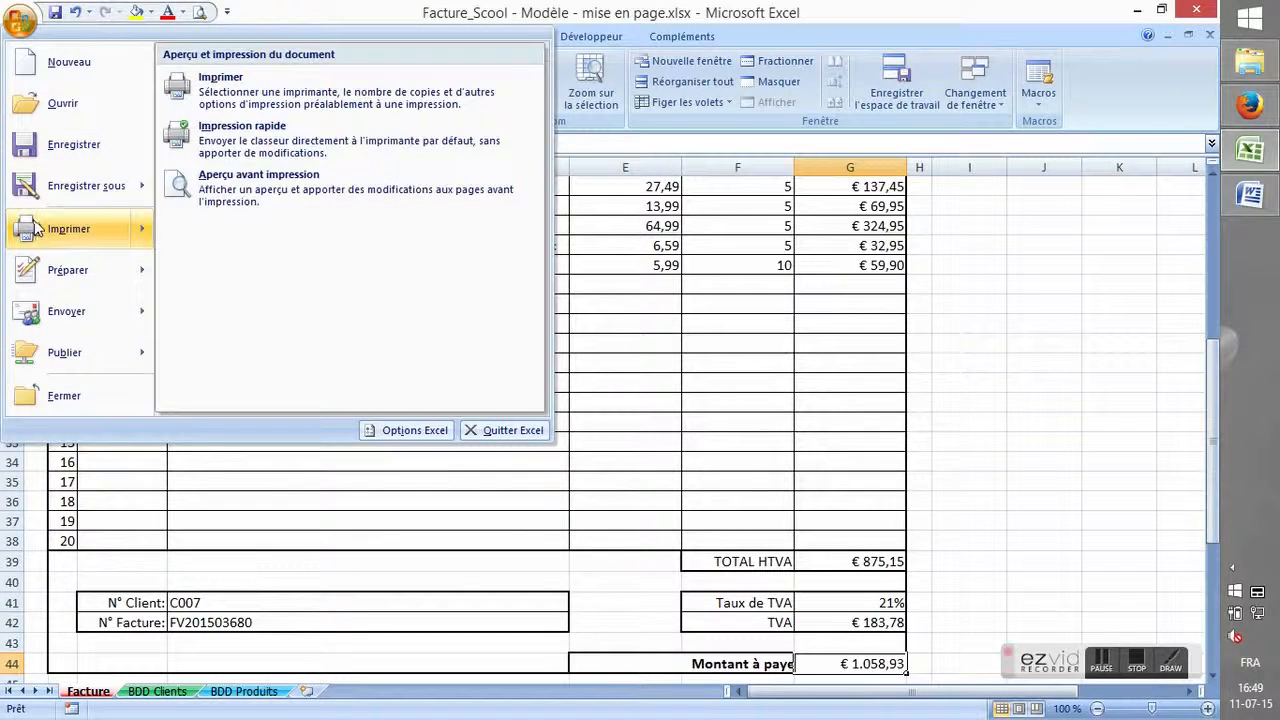
pyautogui.click(237, 188)
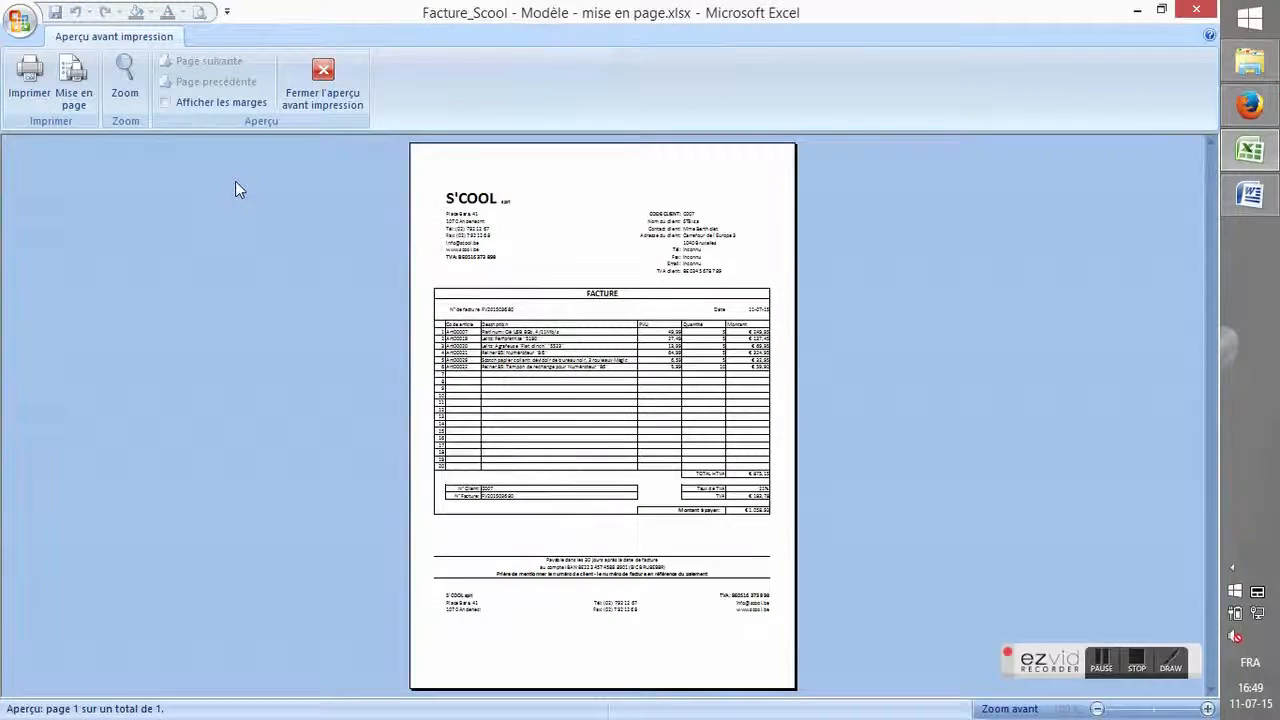
pyautogui.click(30, 80)
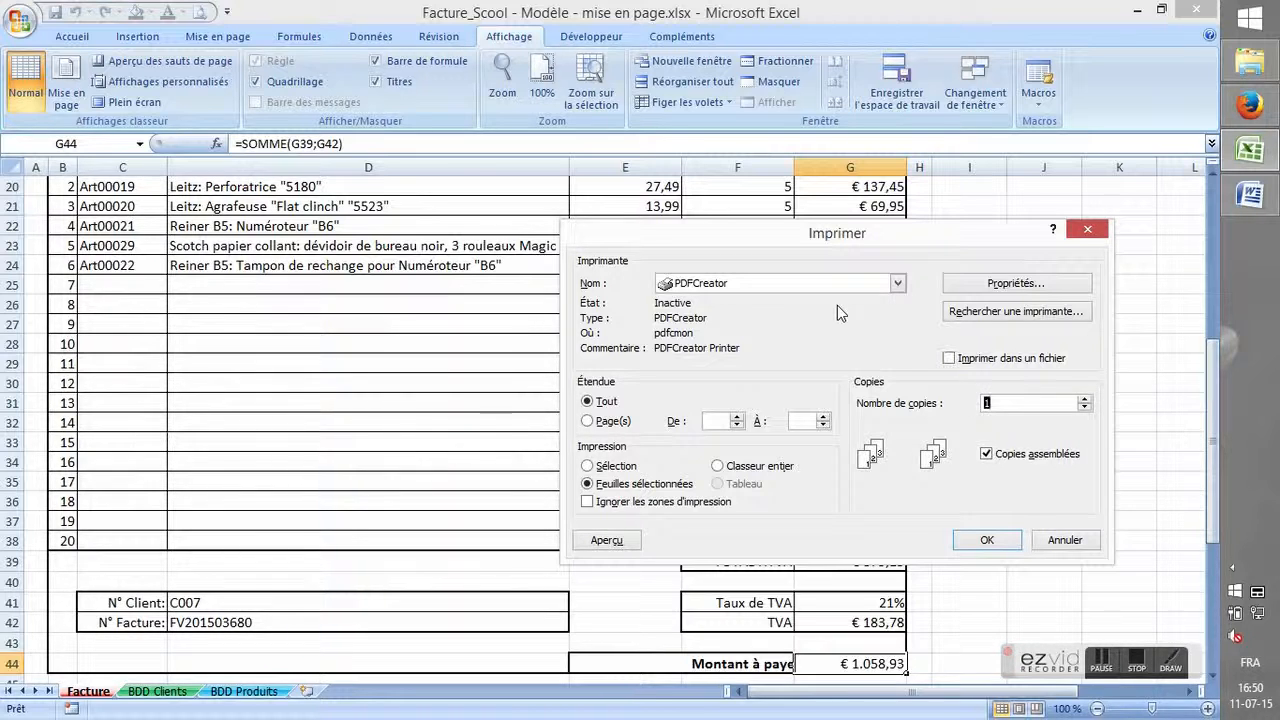
pyautogui.click(1077, 236)
# Print the STBI invoice sheet using the PDFCreator printer.
pyautogui.click(20, 21)
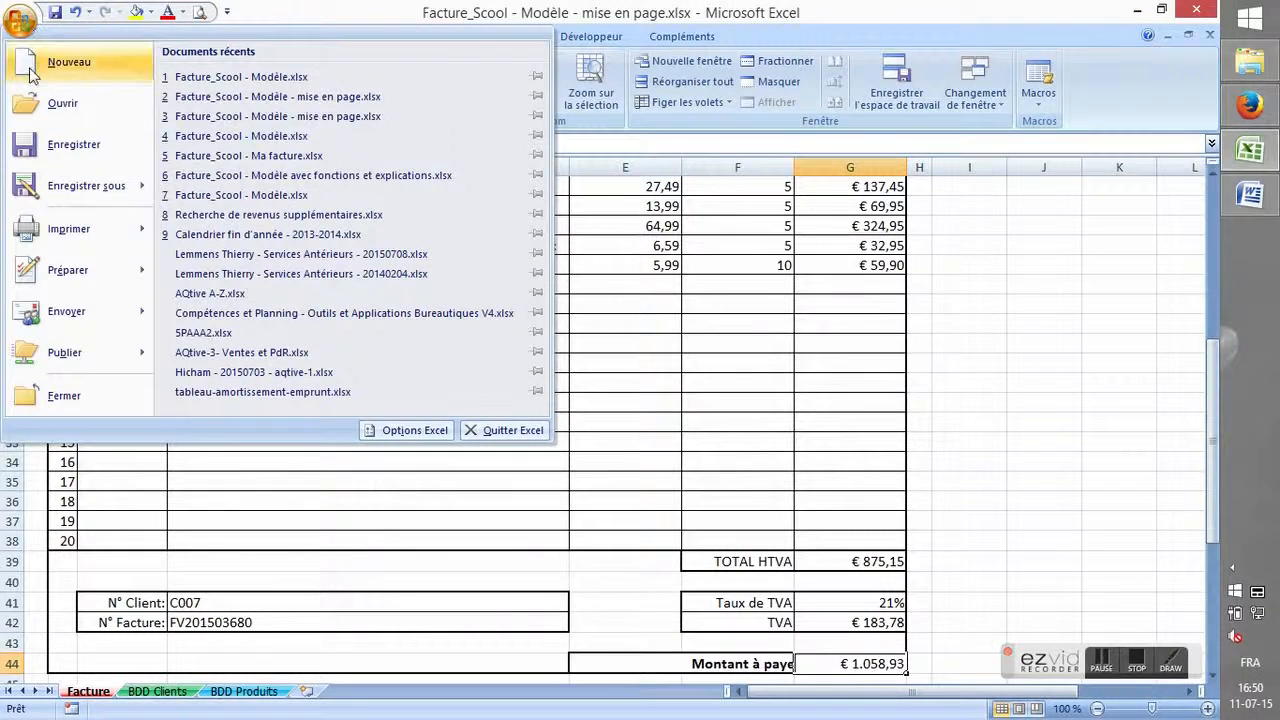
pyautogui.moveTo(70, 215)
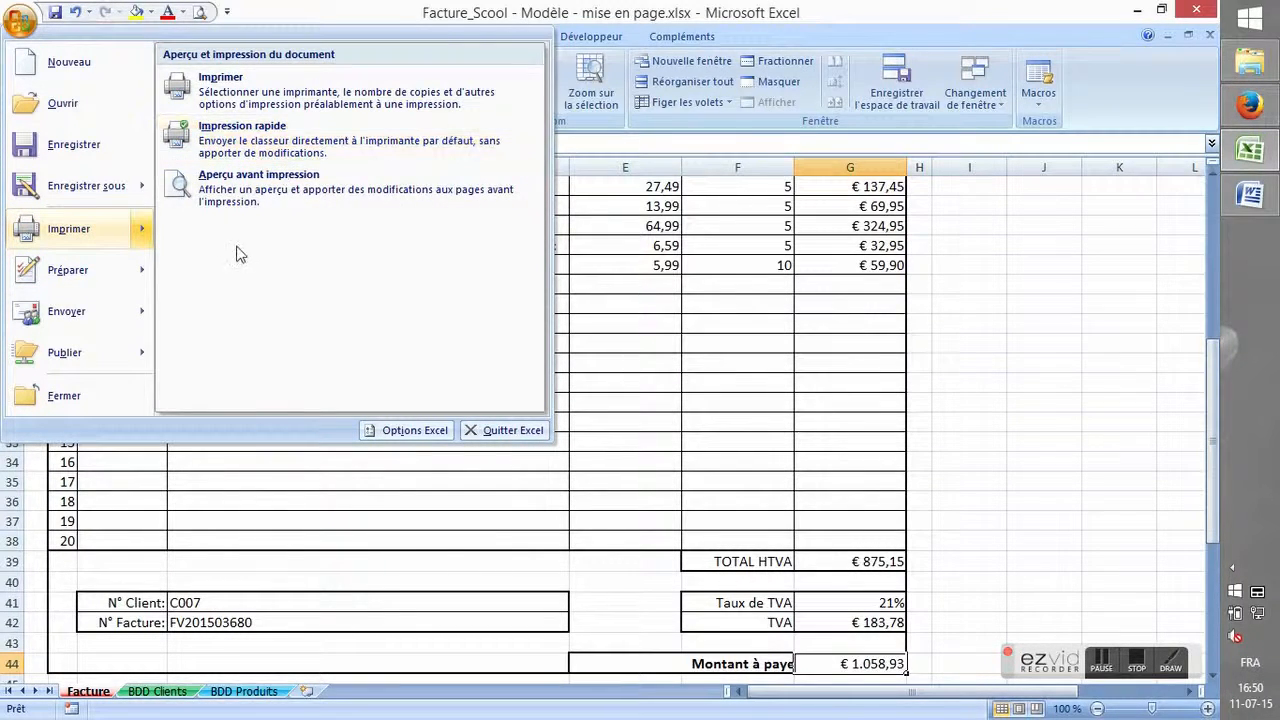
pyautogui.click(197, 96)
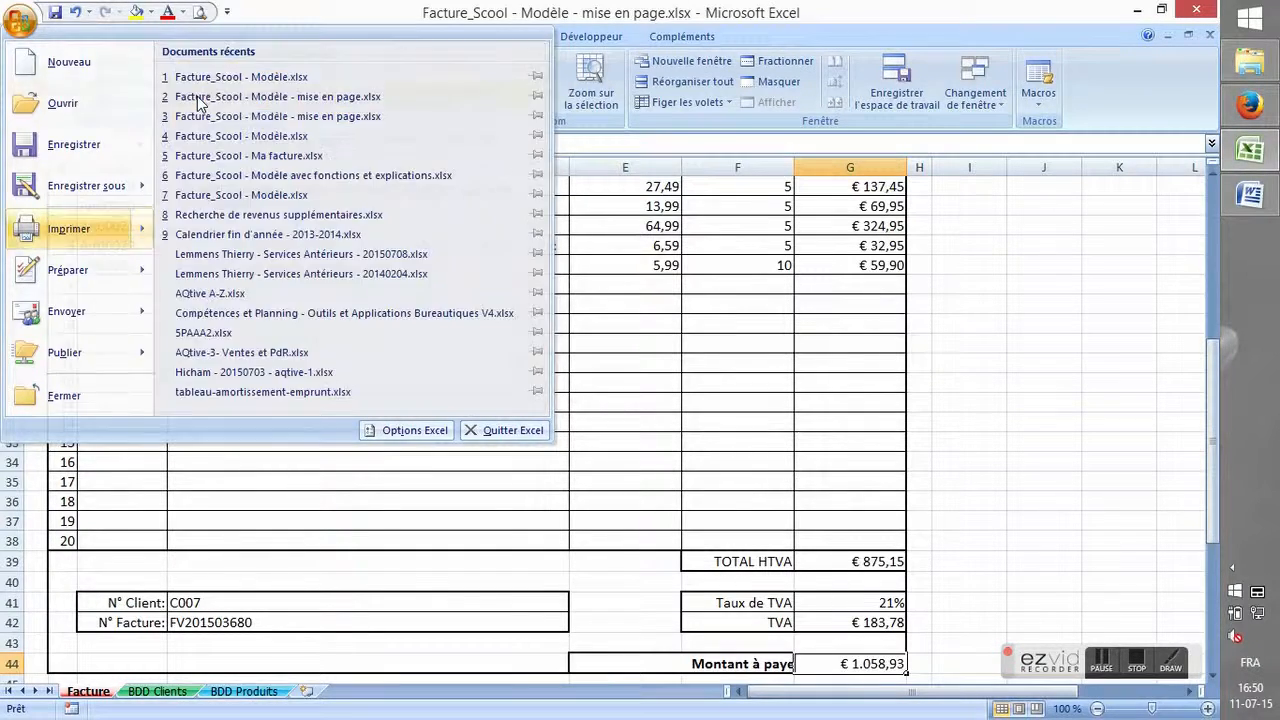
pyautogui.click(788, 285)
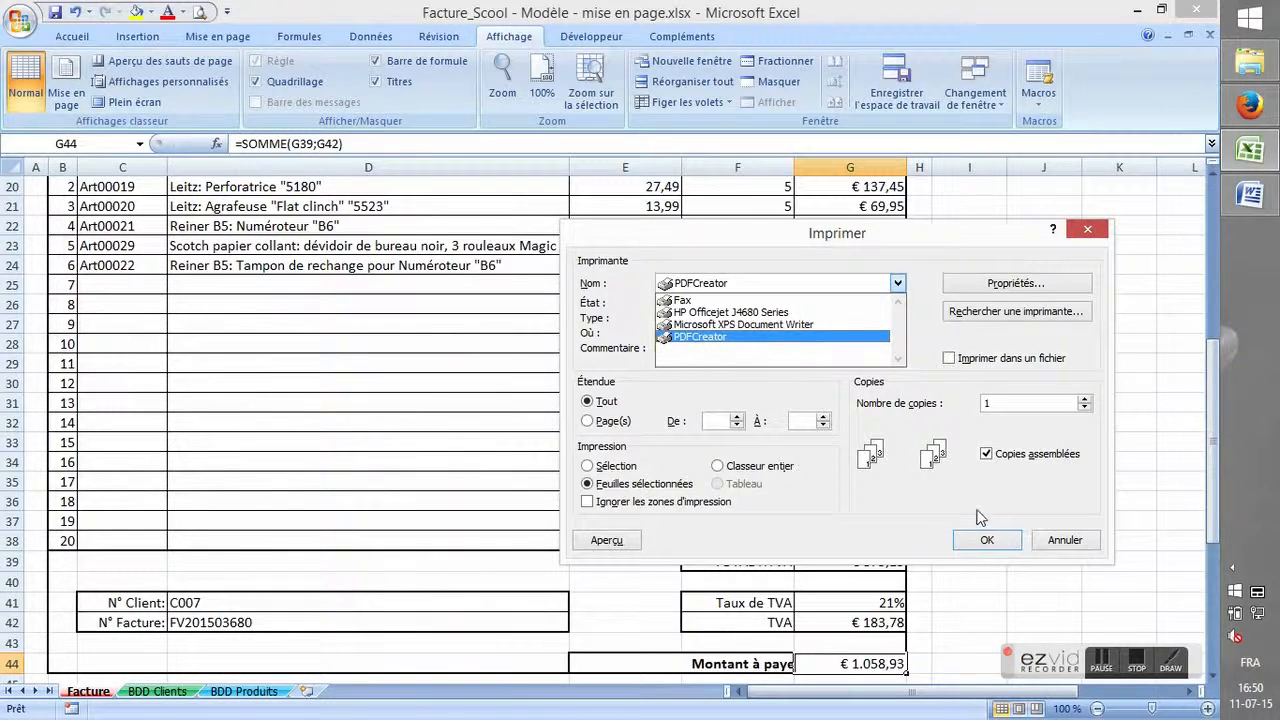
pyautogui.click(801, 346)
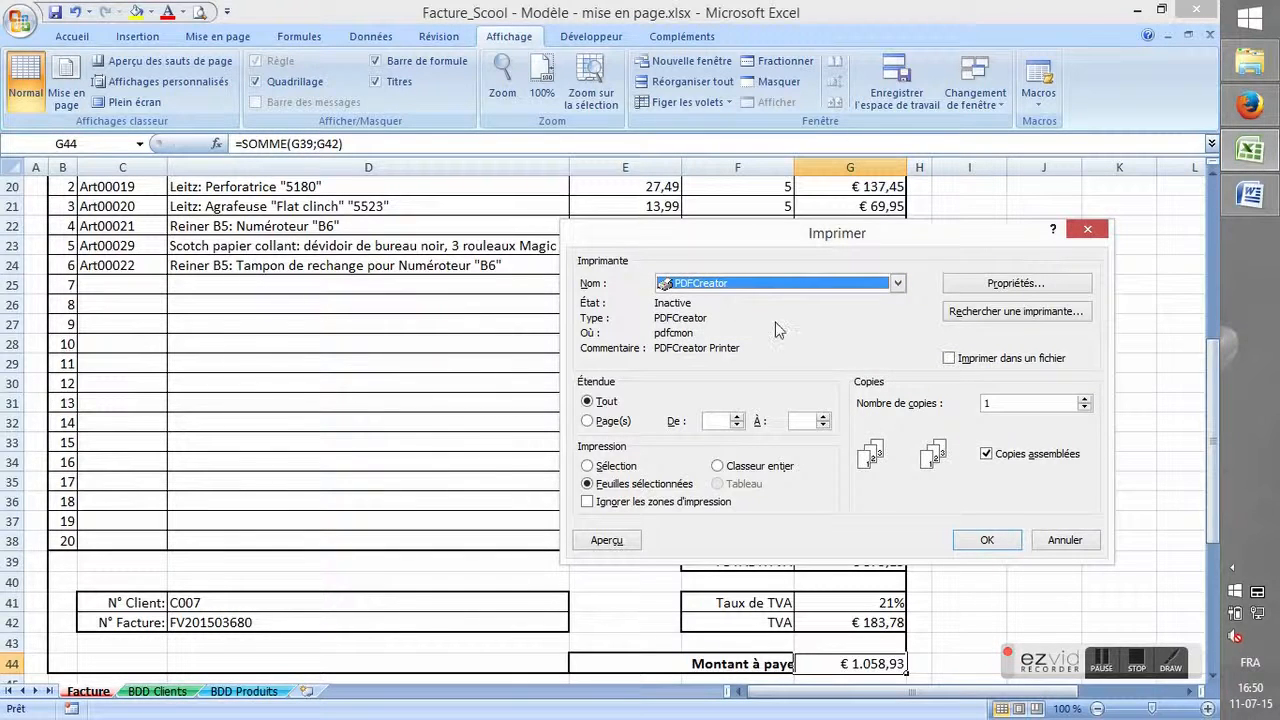
pyautogui.click(975, 541)
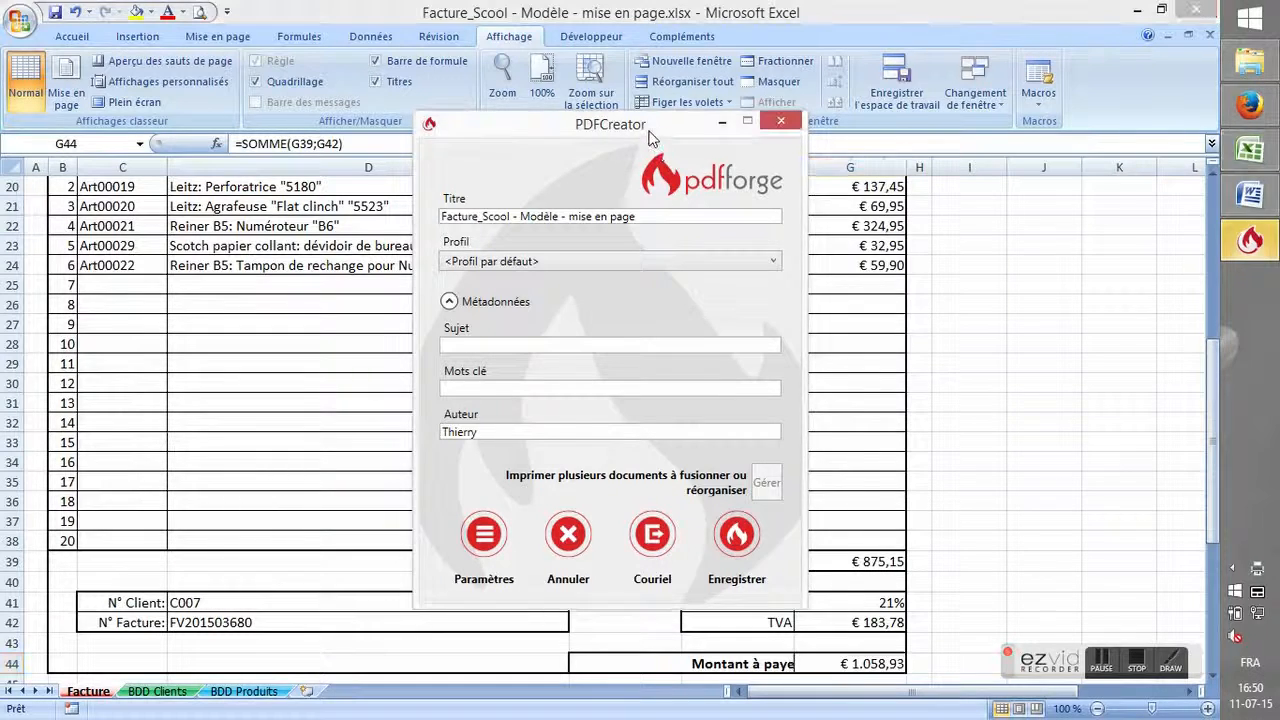
# Title the PDF "FV201503680 - STBI", checking the invoice number against the invoice sheet in Excel.
pyautogui.moveTo(656, 124); pyautogui.dragTo(842, 108)
pyautogui.moveTo(837, 203); pyautogui.dragTo(617, 214)
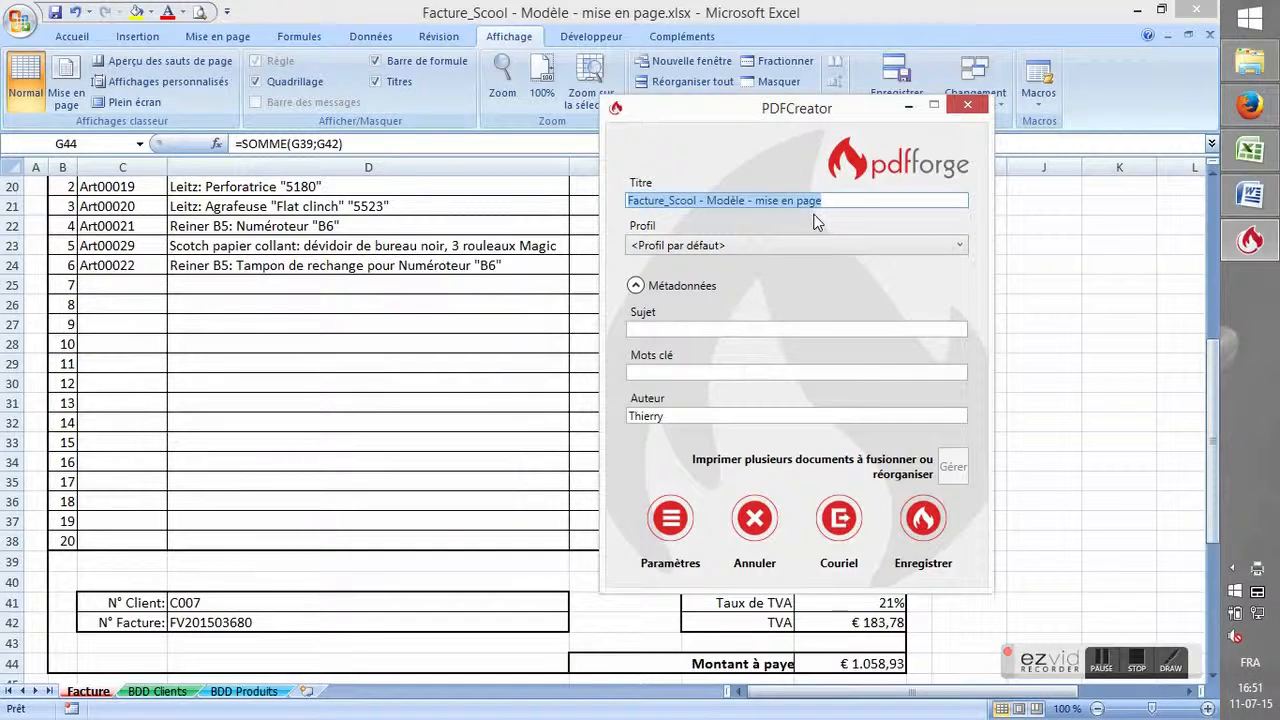
pyautogui.write('FV20150')
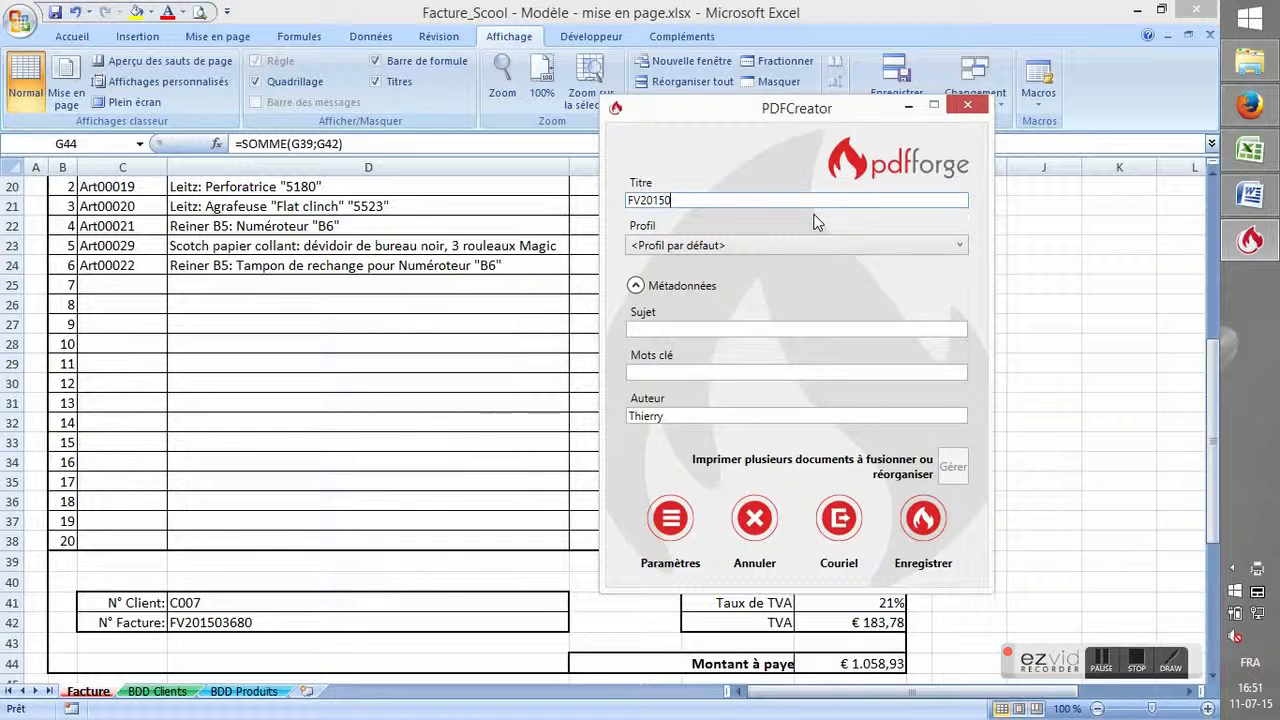
pyautogui.click(1213, 372)
pyautogui.moveTo(1214, 370); pyautogui.dragTo(1213, 236)
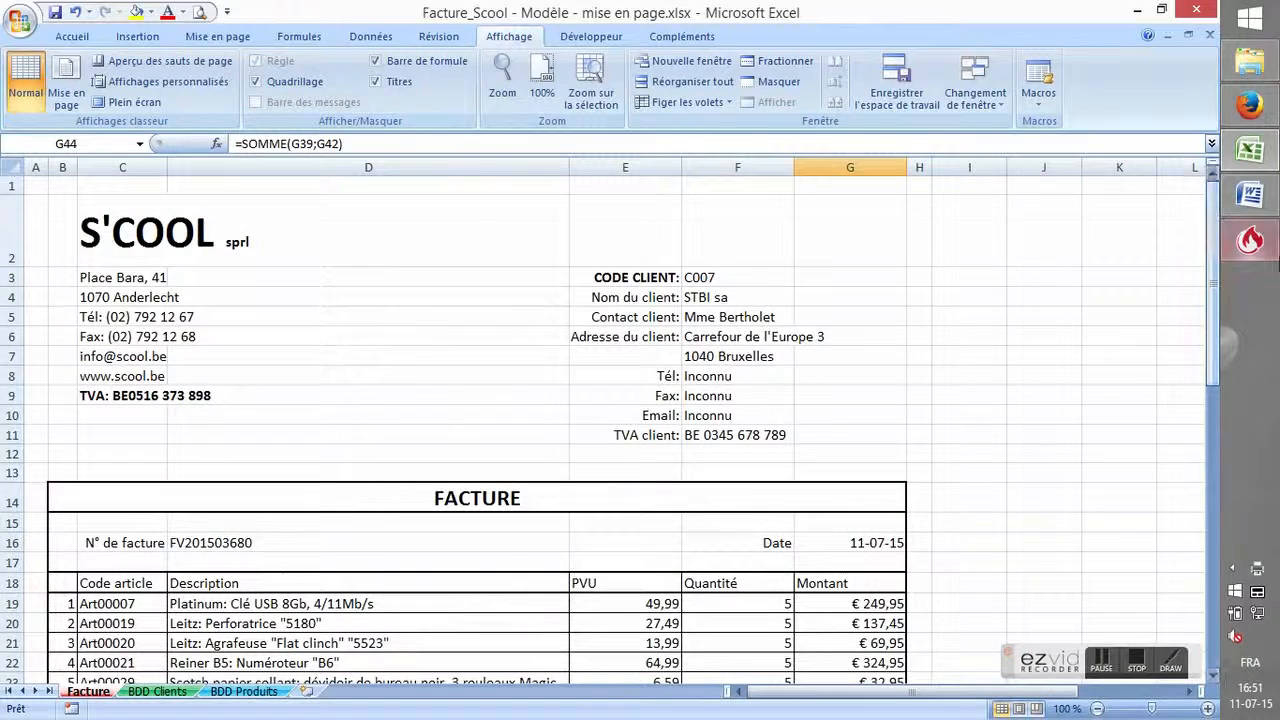
pyautogui.click(236, 546)
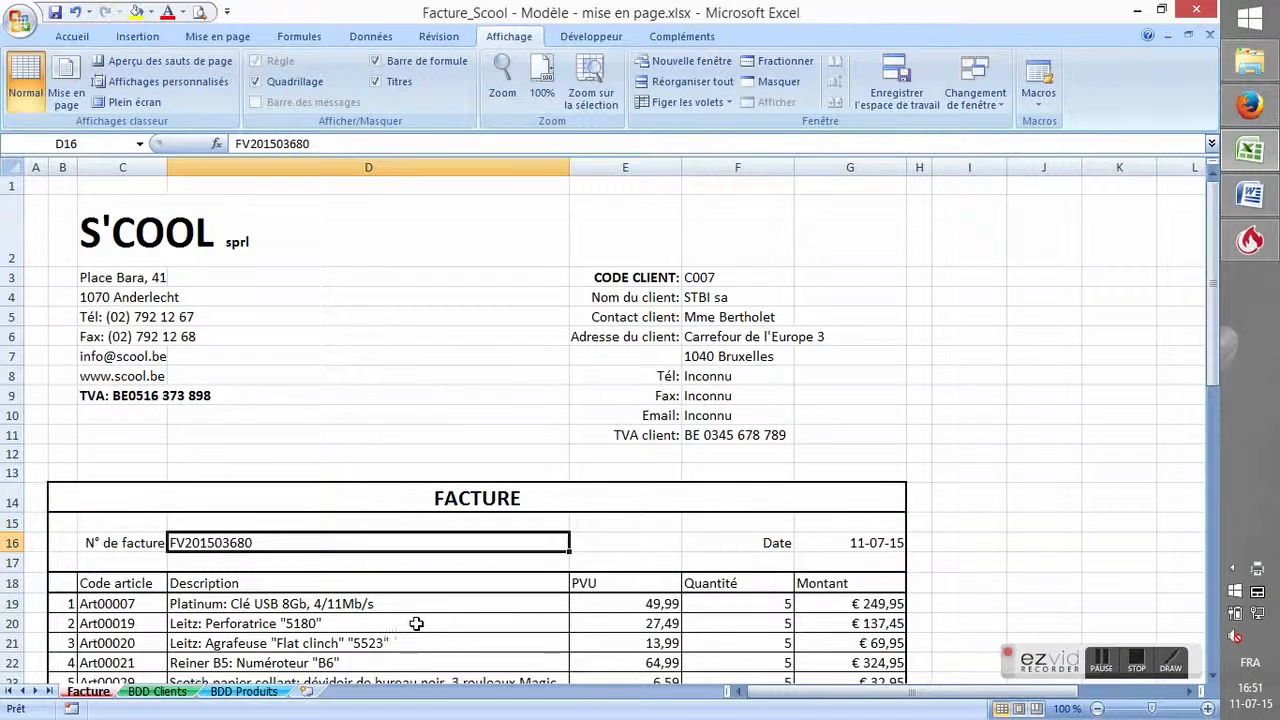
pyautogui.click(1250, 240)
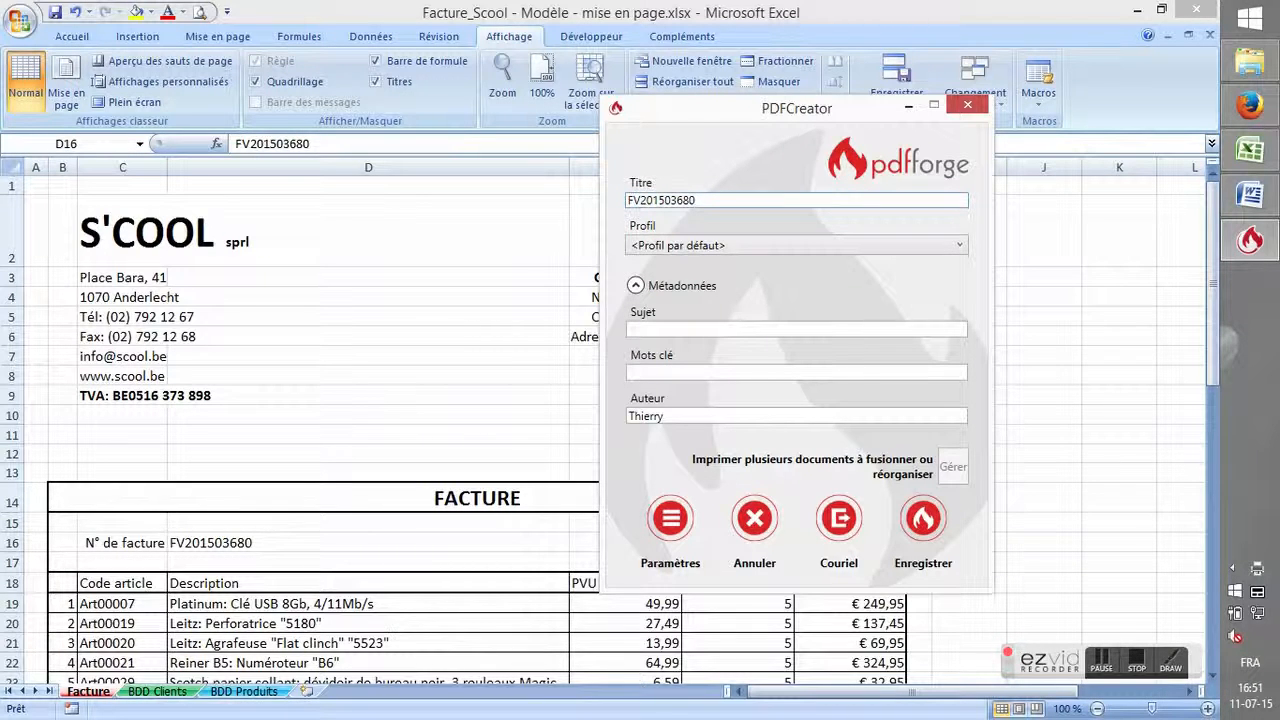
pyautogui.moveTo(697, 115); pyautogui.dragTo(267, 98)
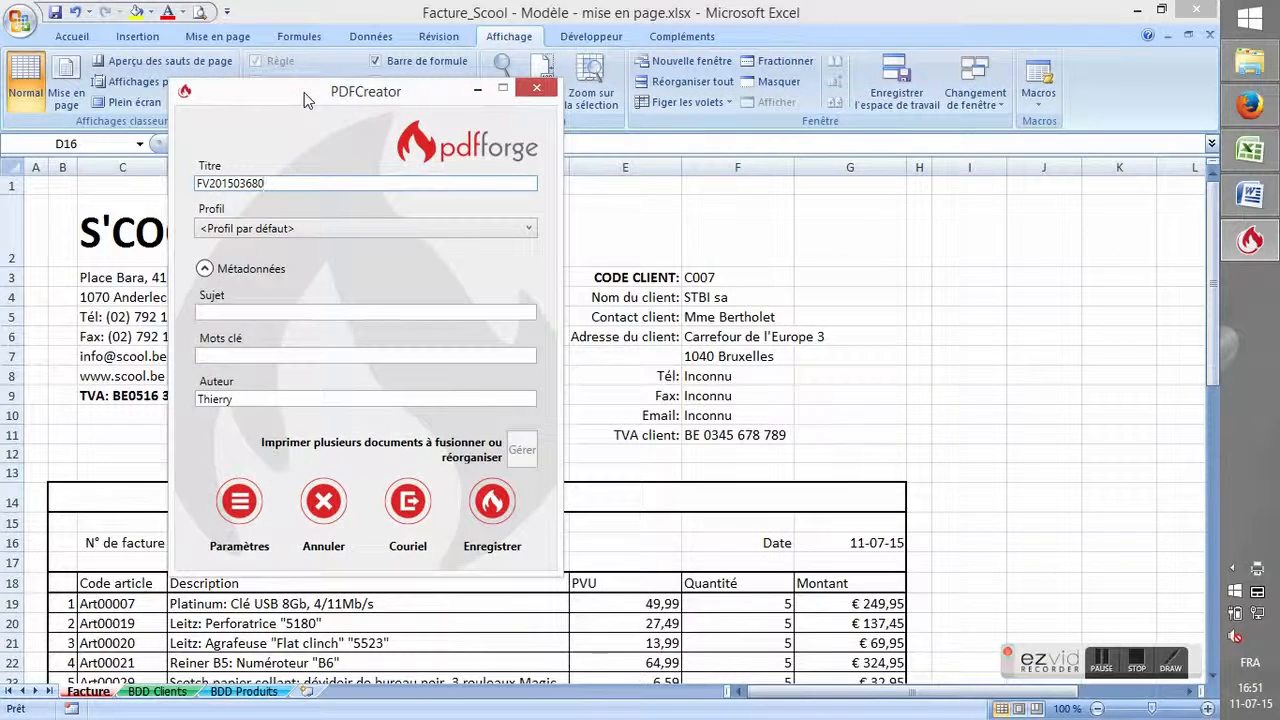
pyautogui.write('- STBI')
pyautogui.moveTo(199, 186); pyautogui.dragTo(260, 178)
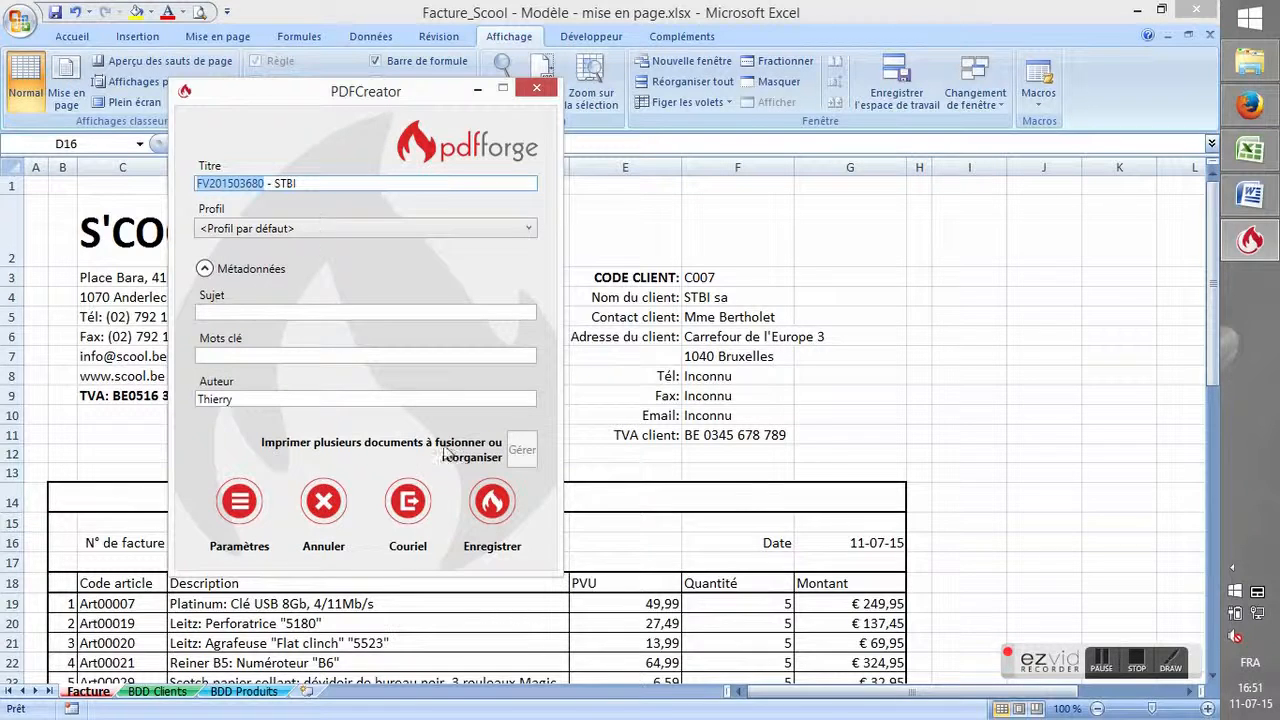
# Start saving the PDF in the SCool folder and select the existing file FV201503680 - STBI.pdf as the target.
pyautogui.click(503, 513)
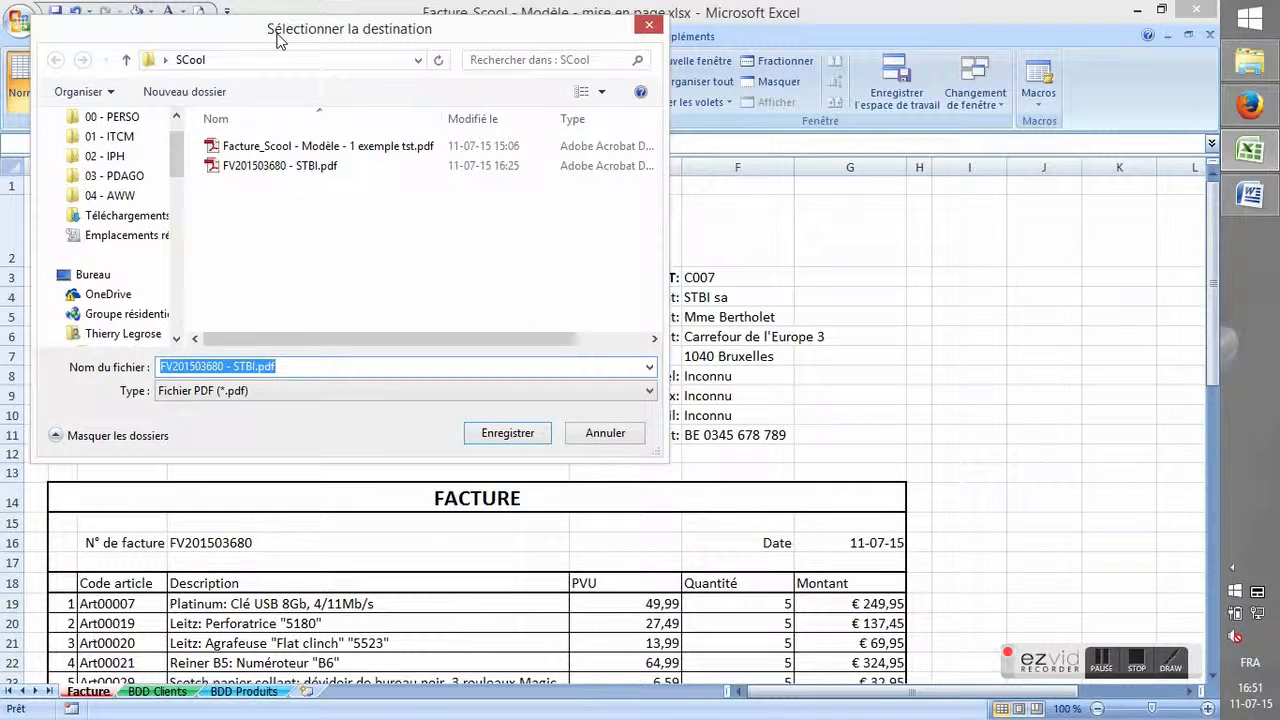
pyautogui.moveTo(278, 38); pyautogui.dragTo(524, 148)
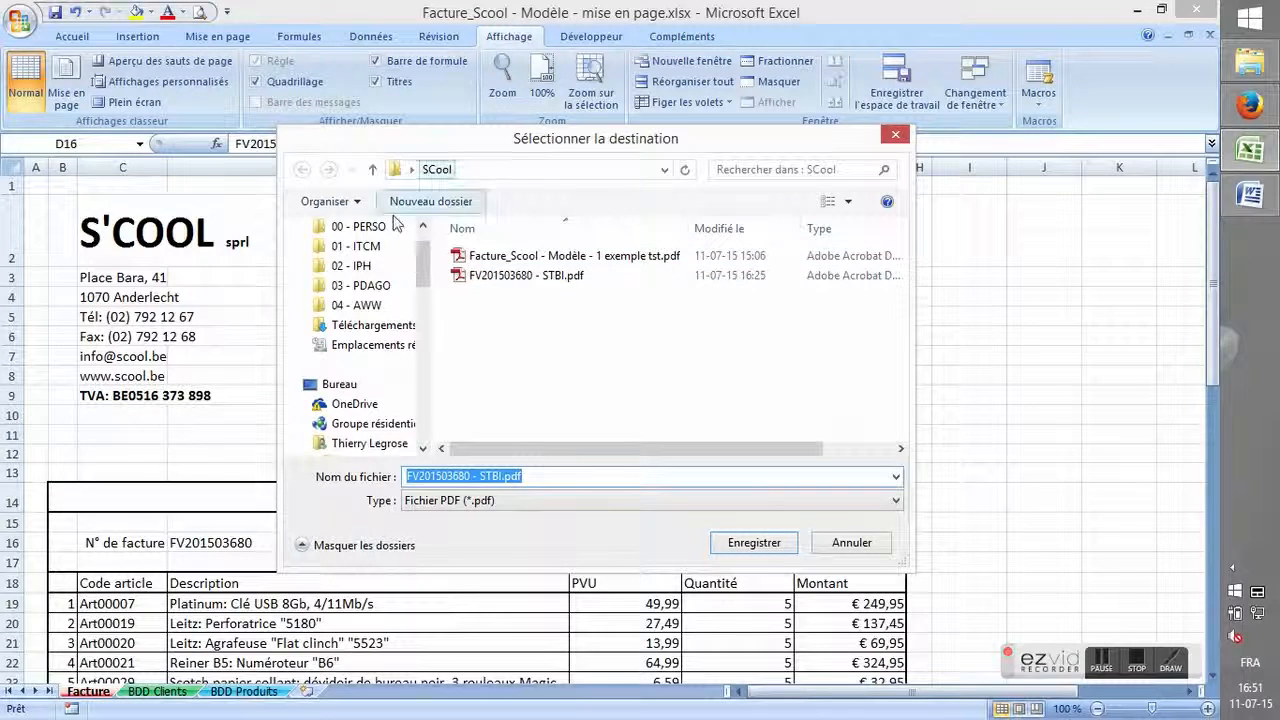
pyautogui.moveTo(425, 266); pyautogui.dragTo(425, 253)
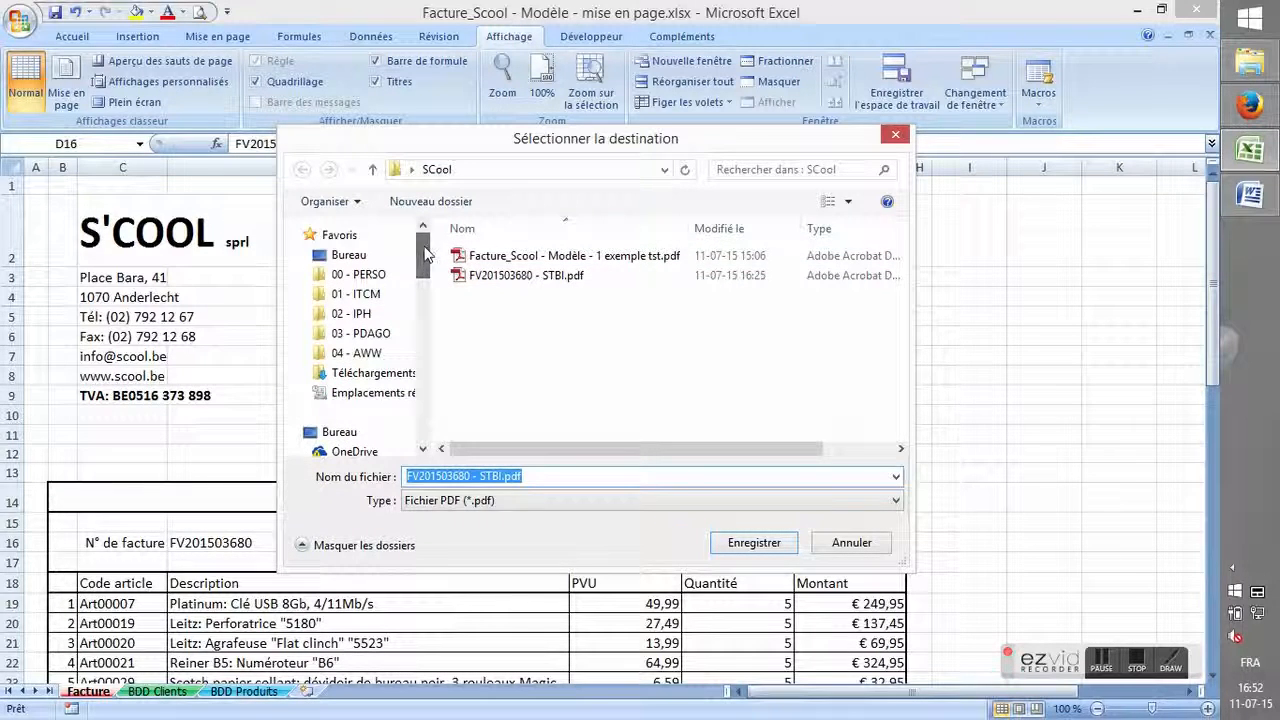
pyautogui.rightClick(558, 289)
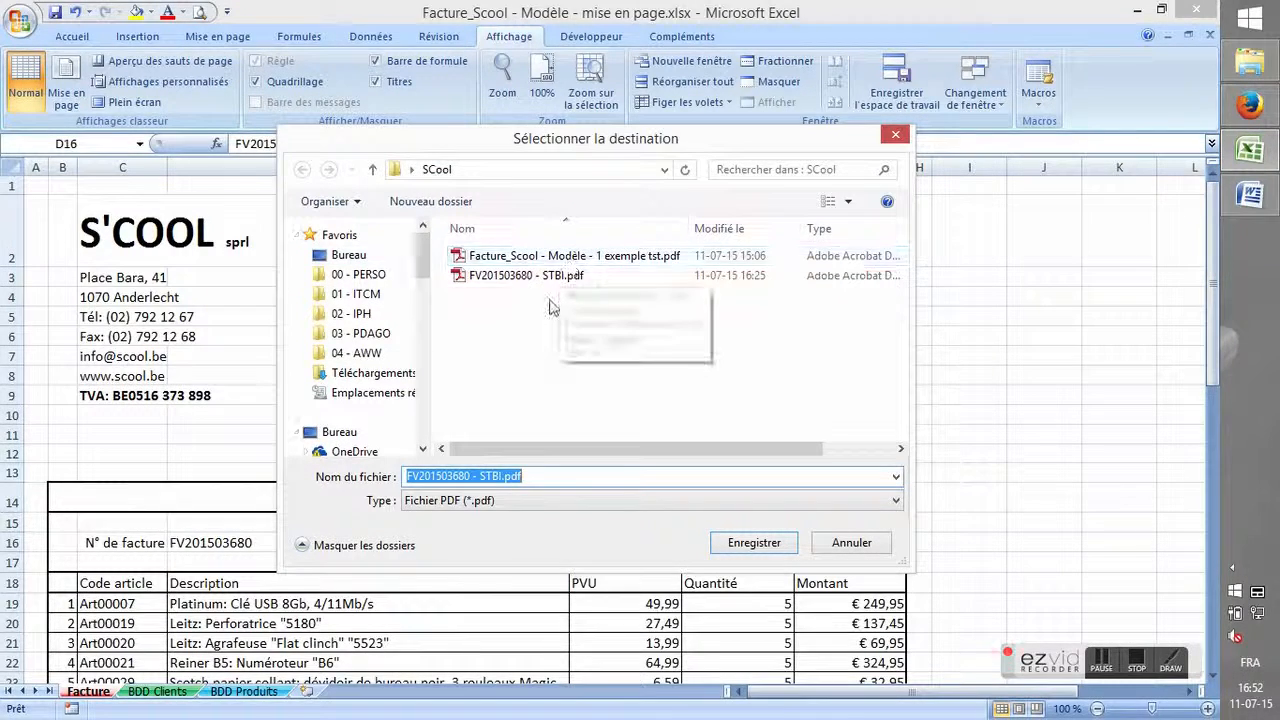
pyautogui.click(536, 278)
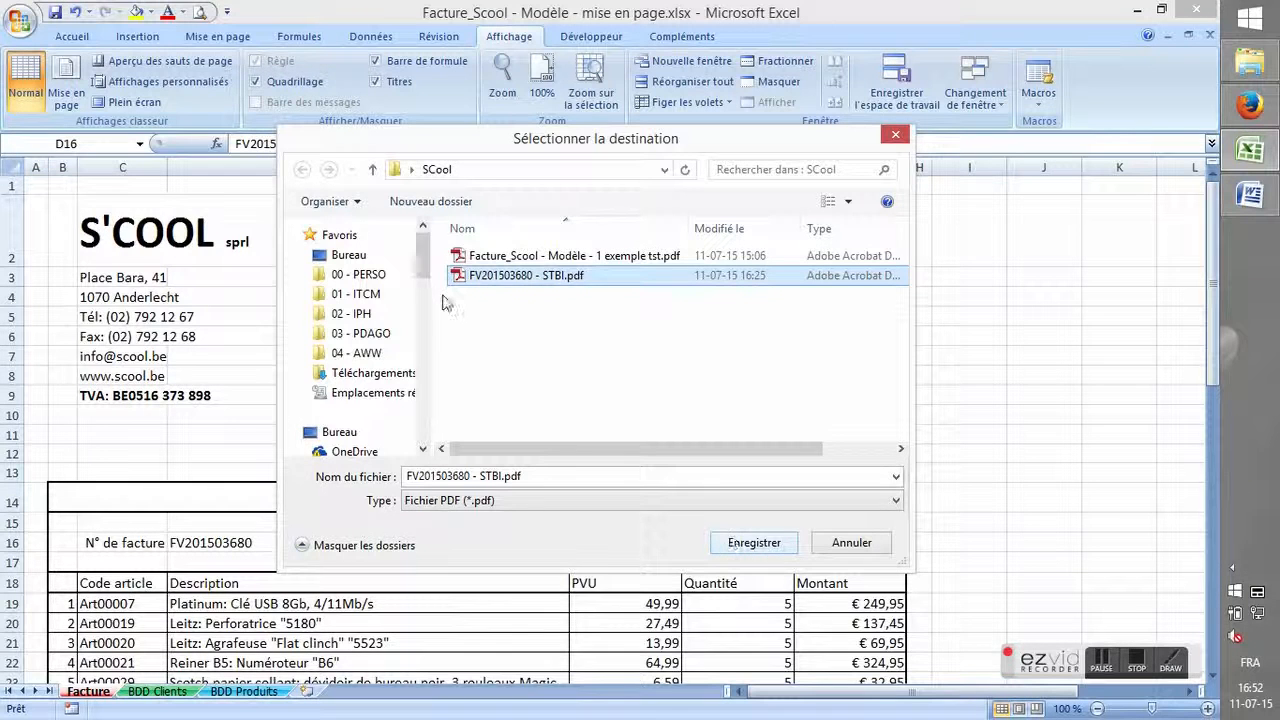
# Create a new folder named "SCool 2" on the desktop from the save dialog.
pyautogui.click(350, 255)
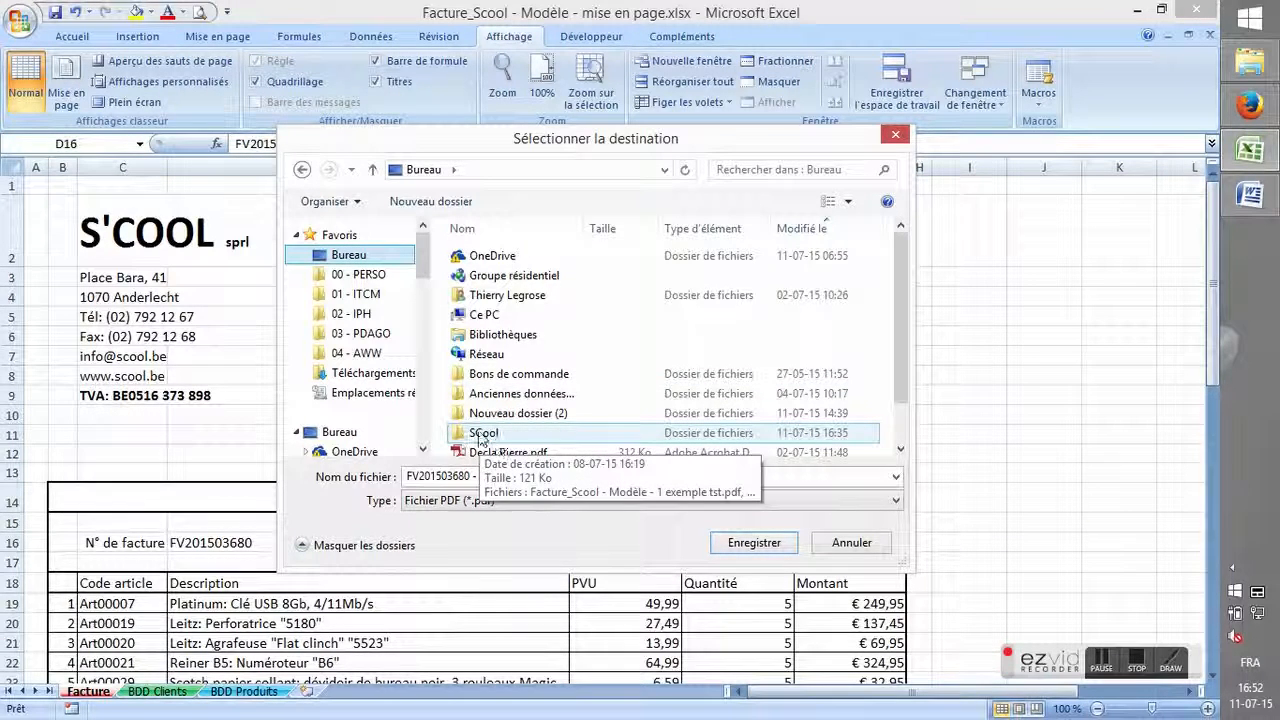
pyautogui.click(480, 437)
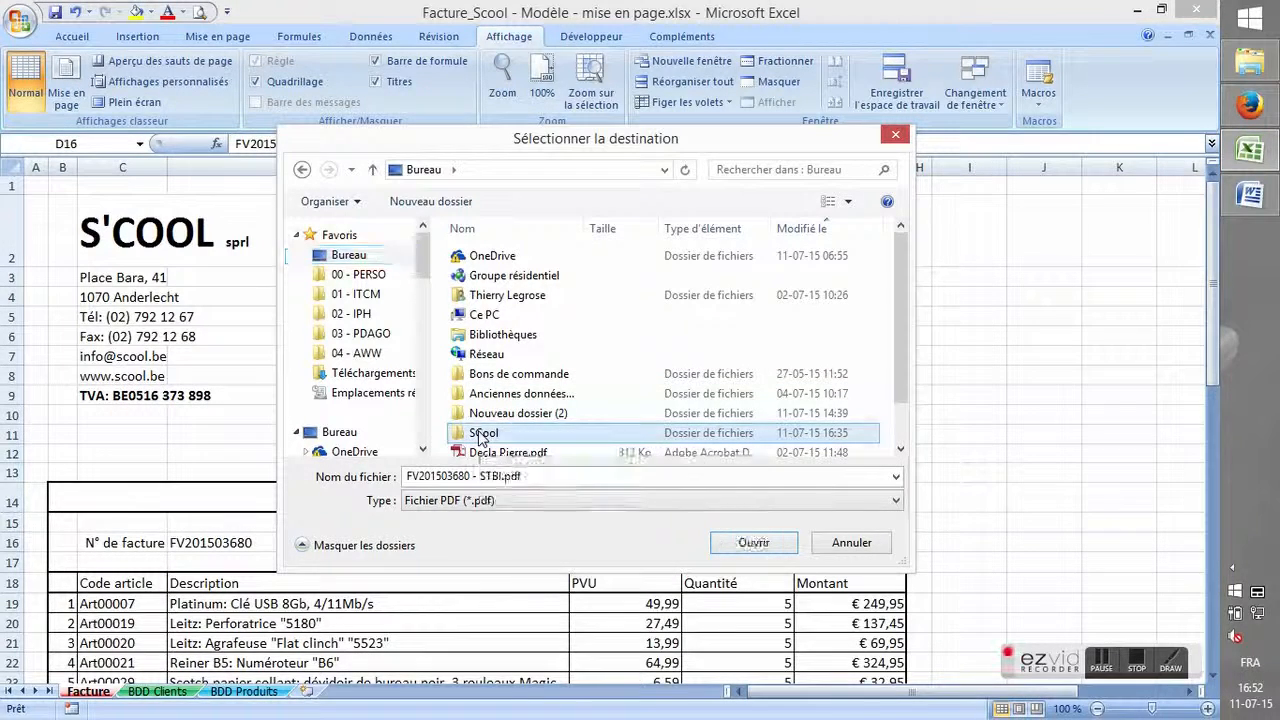
pyautogui.click(449, 205)
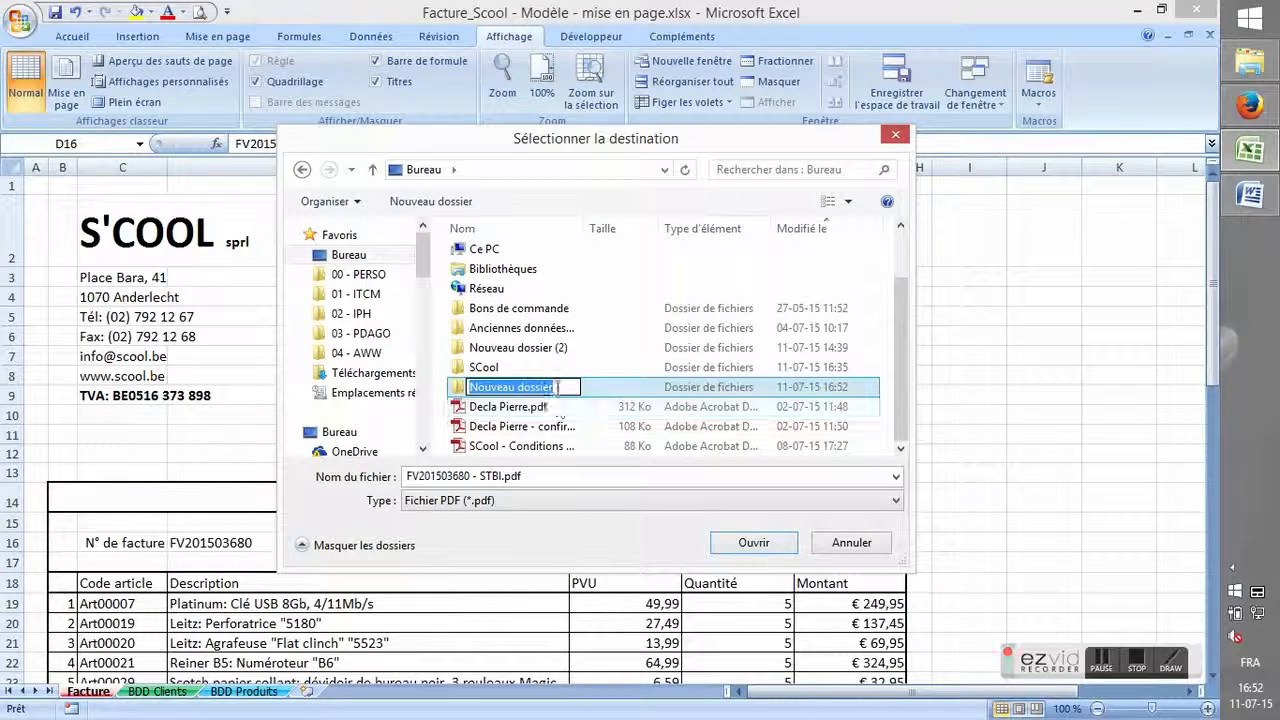
pyautogui.write('S')
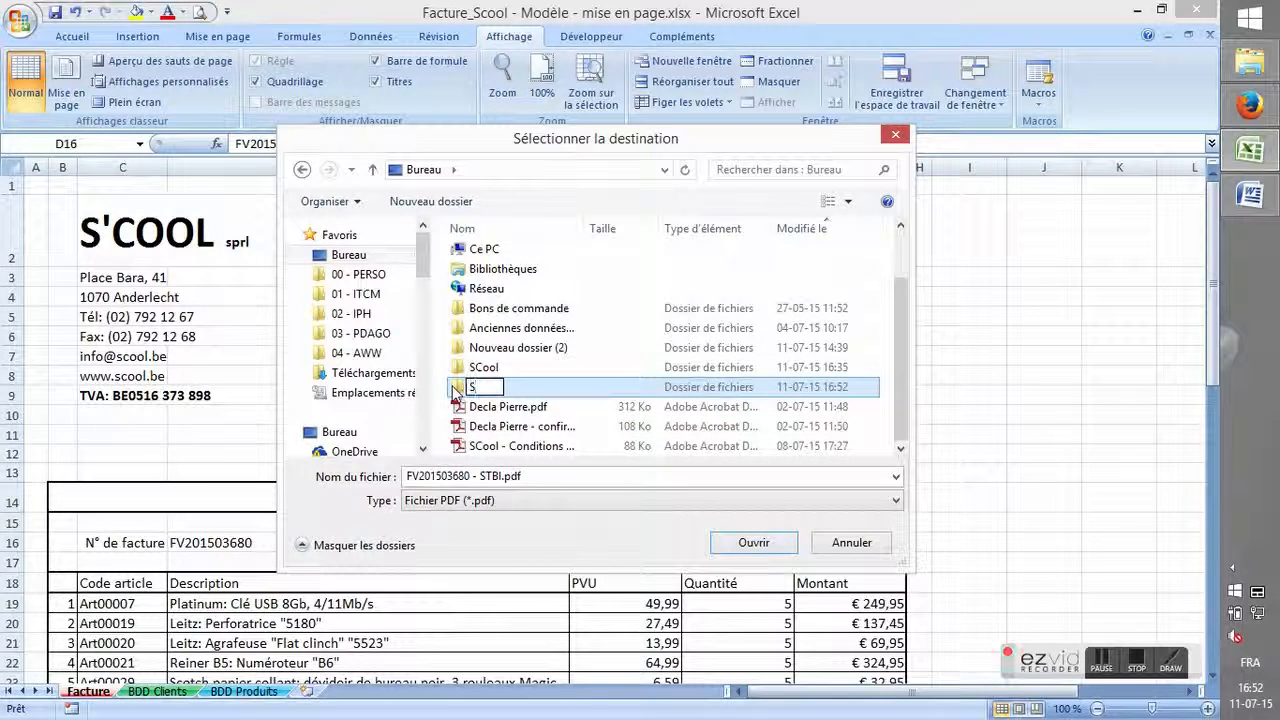
pyautogui.write('Coo')
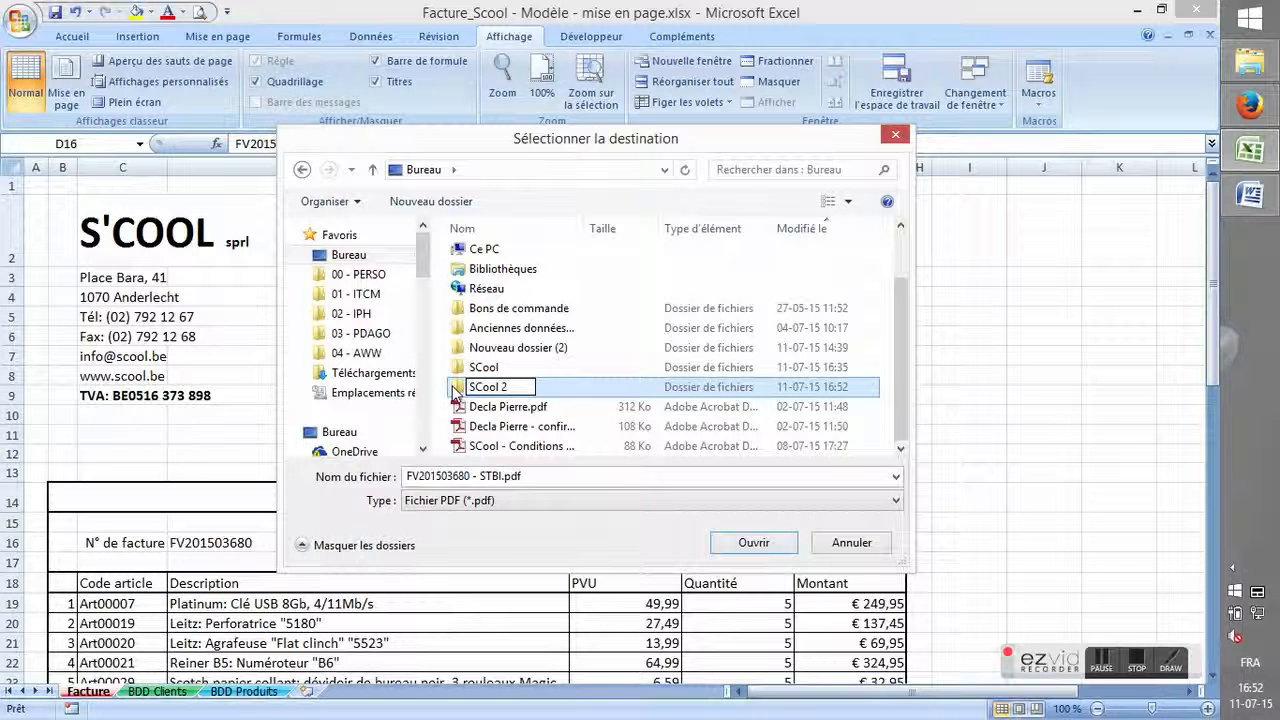
pyautogui.write('l 2')
pyautogui.press('Return')
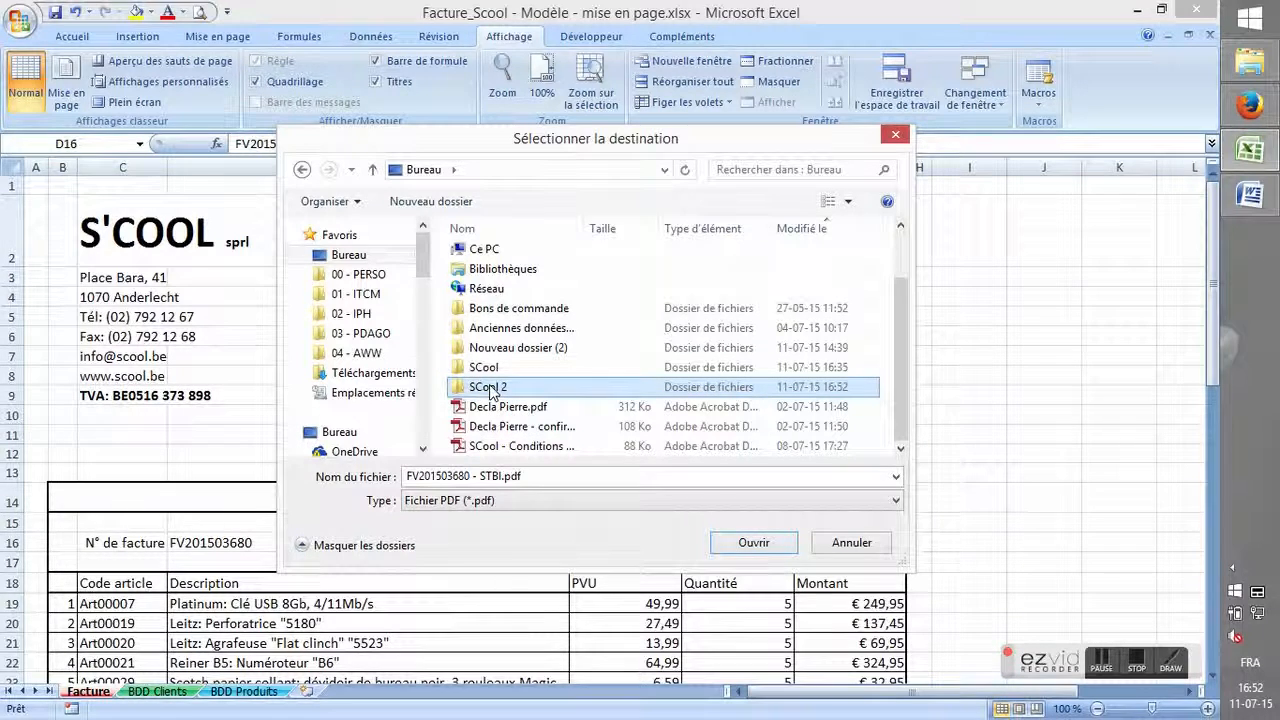
pyautogui.click(490, 391)
pyautogui.press('BackSpace')
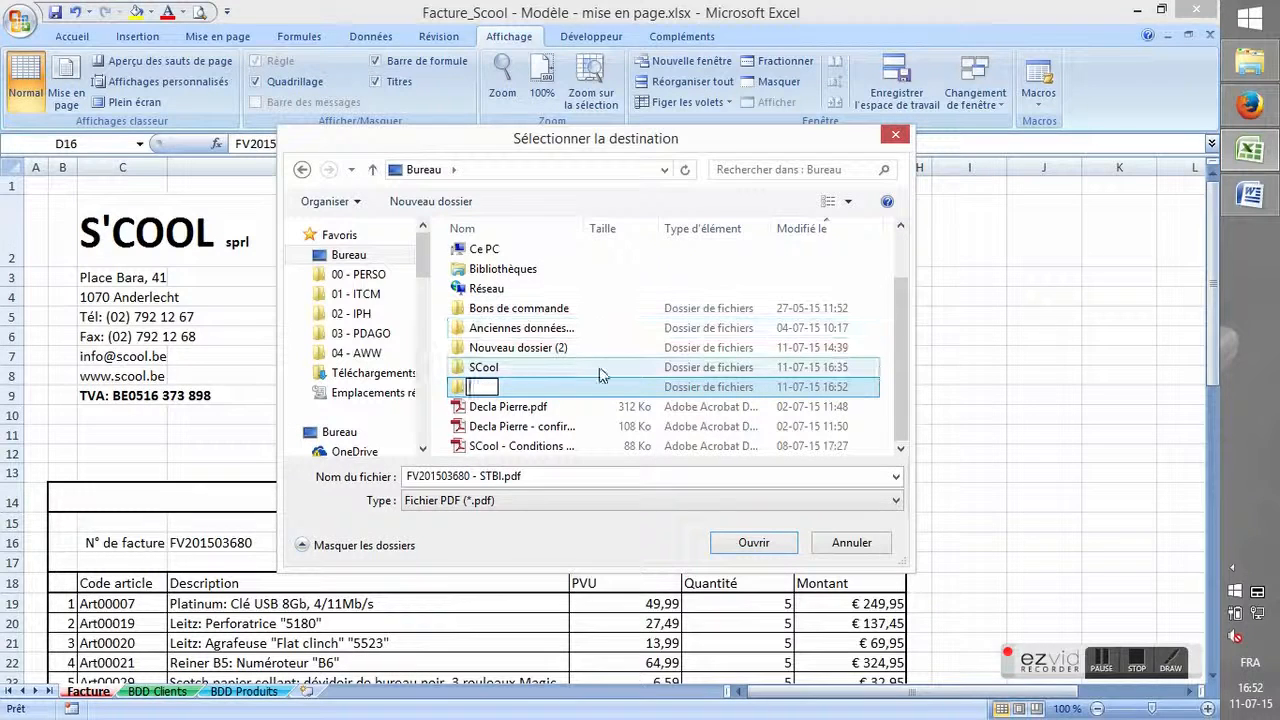
pyautogui.click(591, 388)
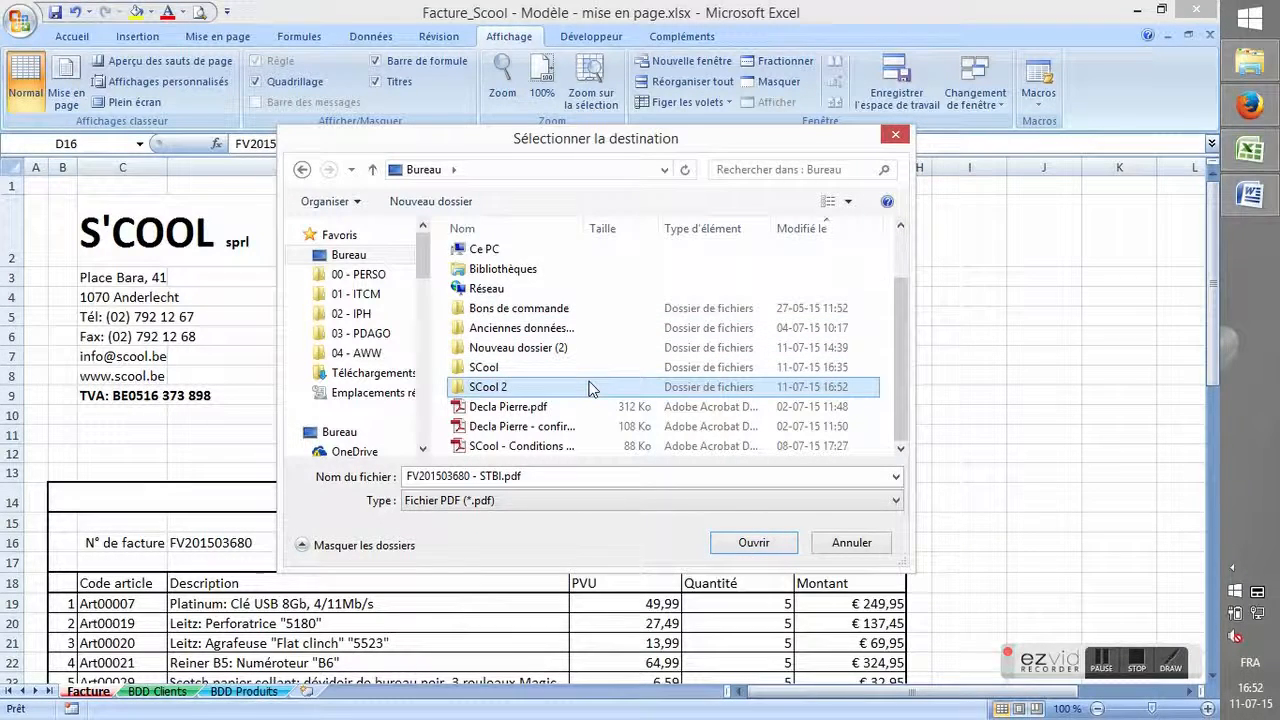
# Save the PDF over FV201503680 - STBI.pdf in the SCool folder and close its preview in Adobe Reader.
pyautogui.doubleClick(513, 387)
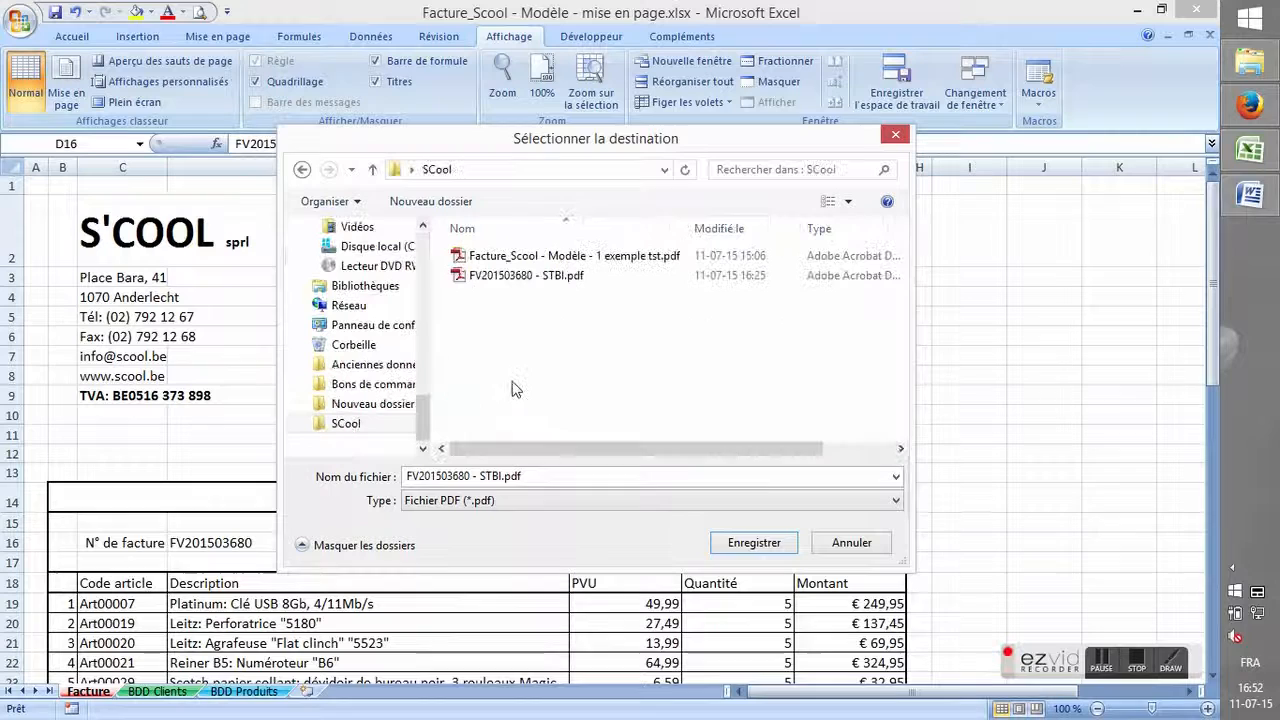
pyautogui.click(515, 281)
pyautogui.click(744, 550)
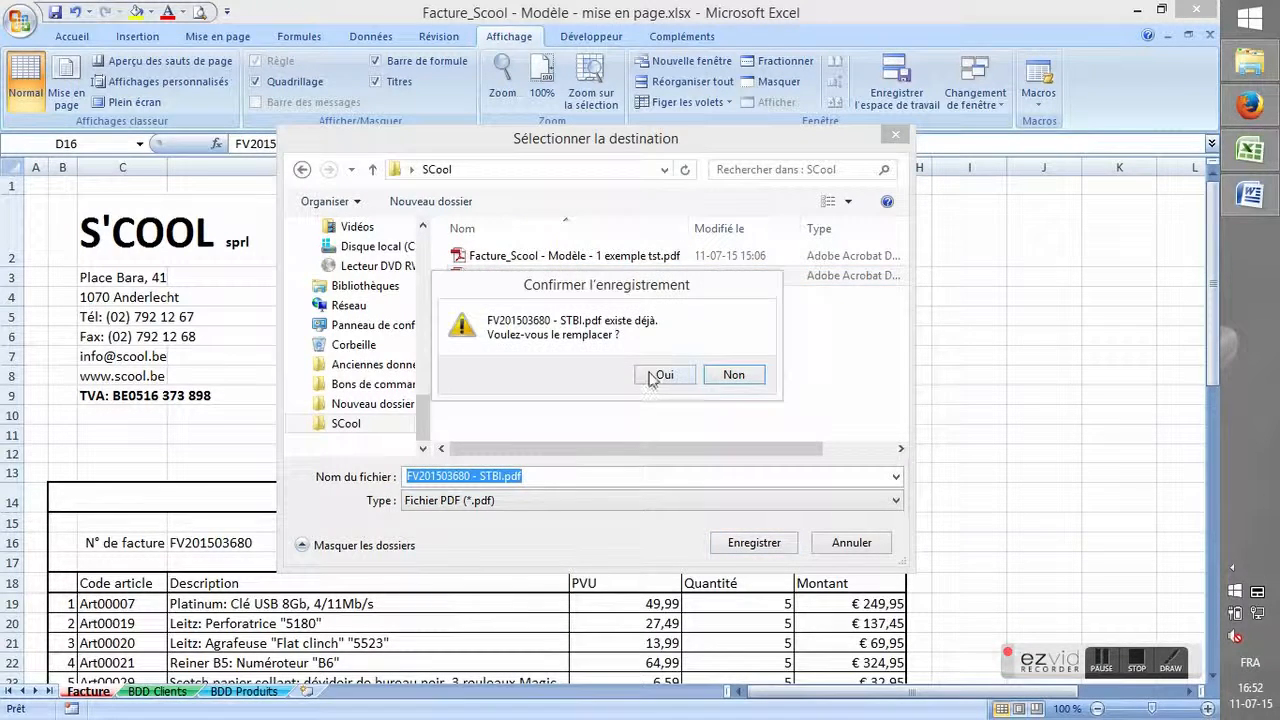
pyautogui.click(662, 374)
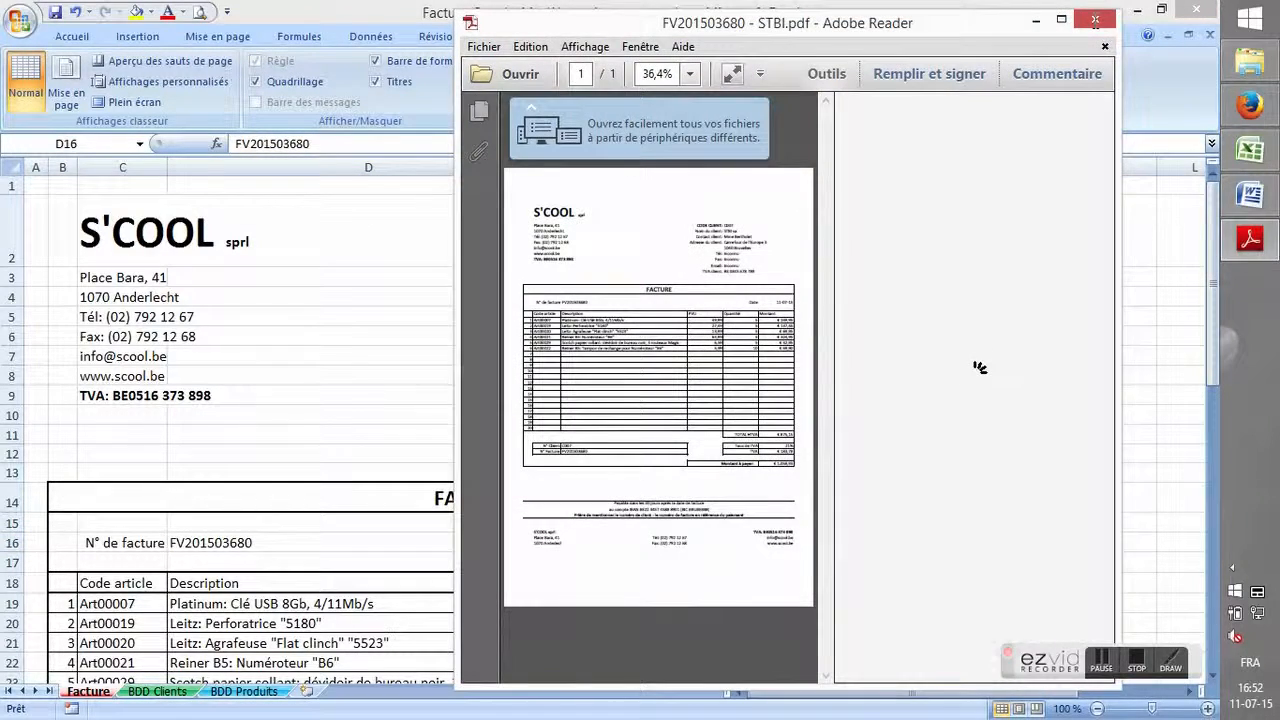
pyautogui.click(1095, 19)
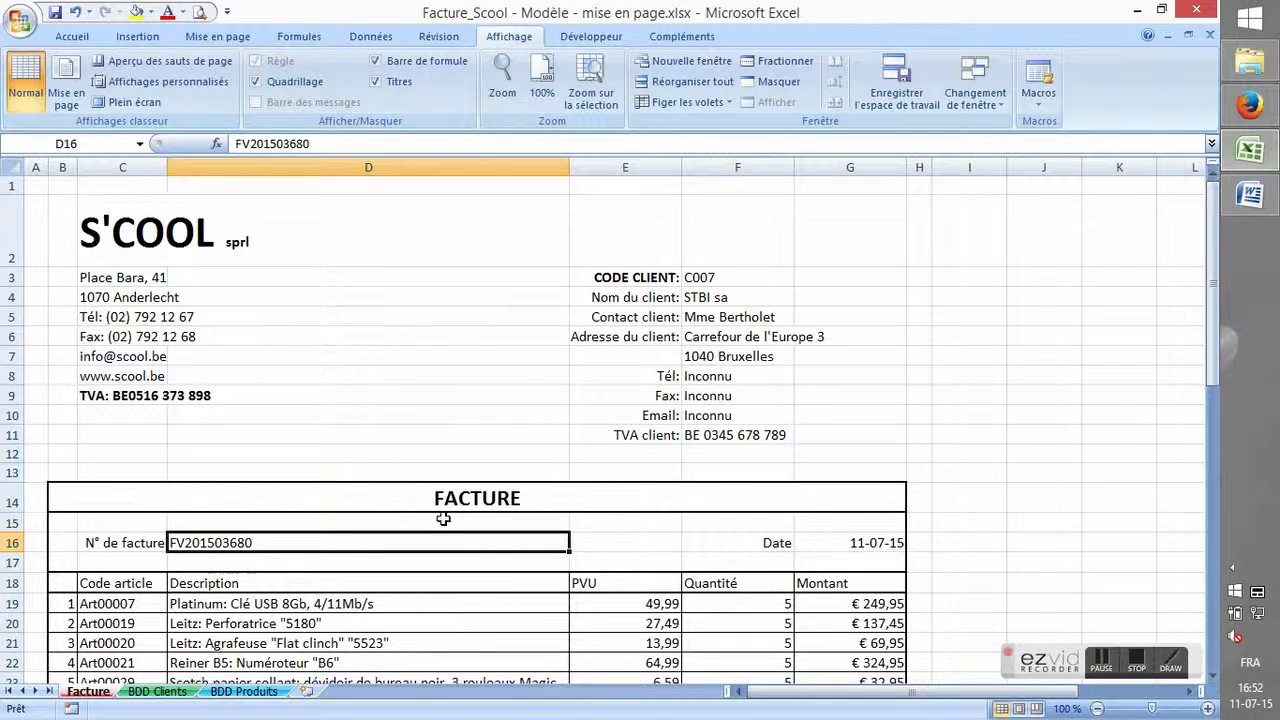
# Change the invoice number on the invoice sheet to FV201503681.
pyautogui.doubleClick(398, 542)
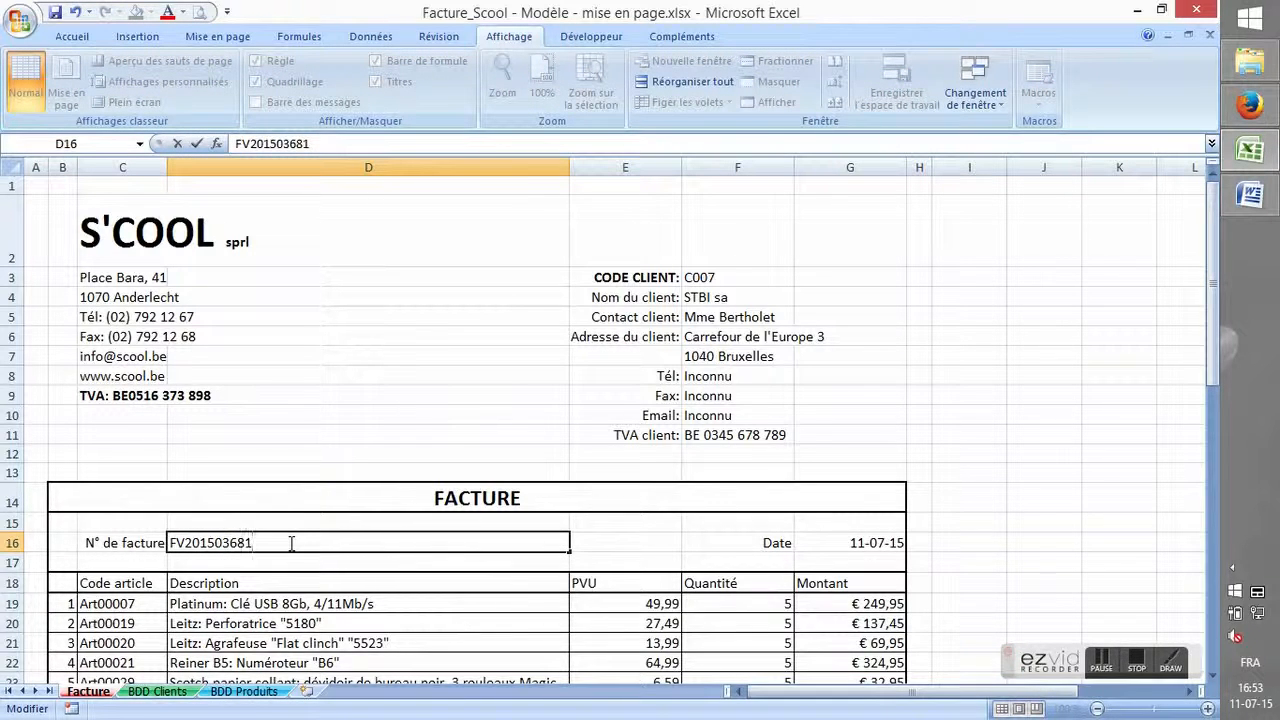
pyautogui.press('Return')
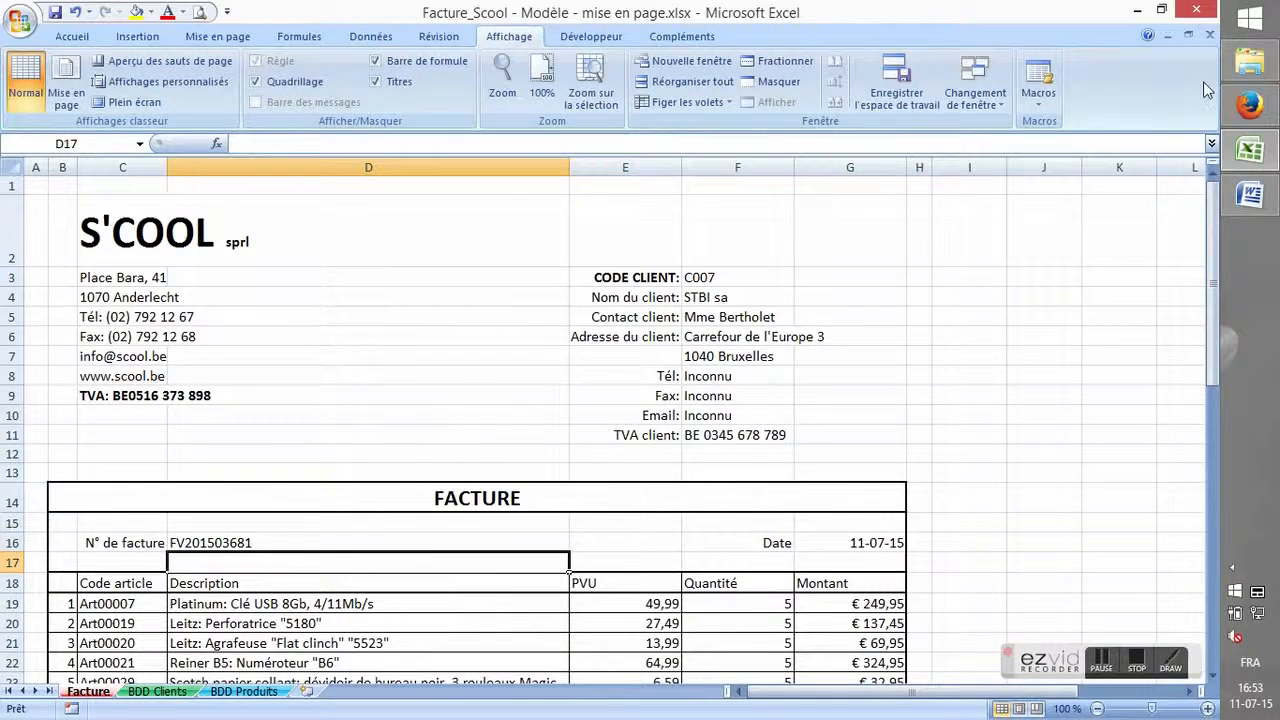
# Check the second client to invoice, Alerte, in the Gmail message and look up its client code in Excel's client database.
pyautogui.click(1250, 105)
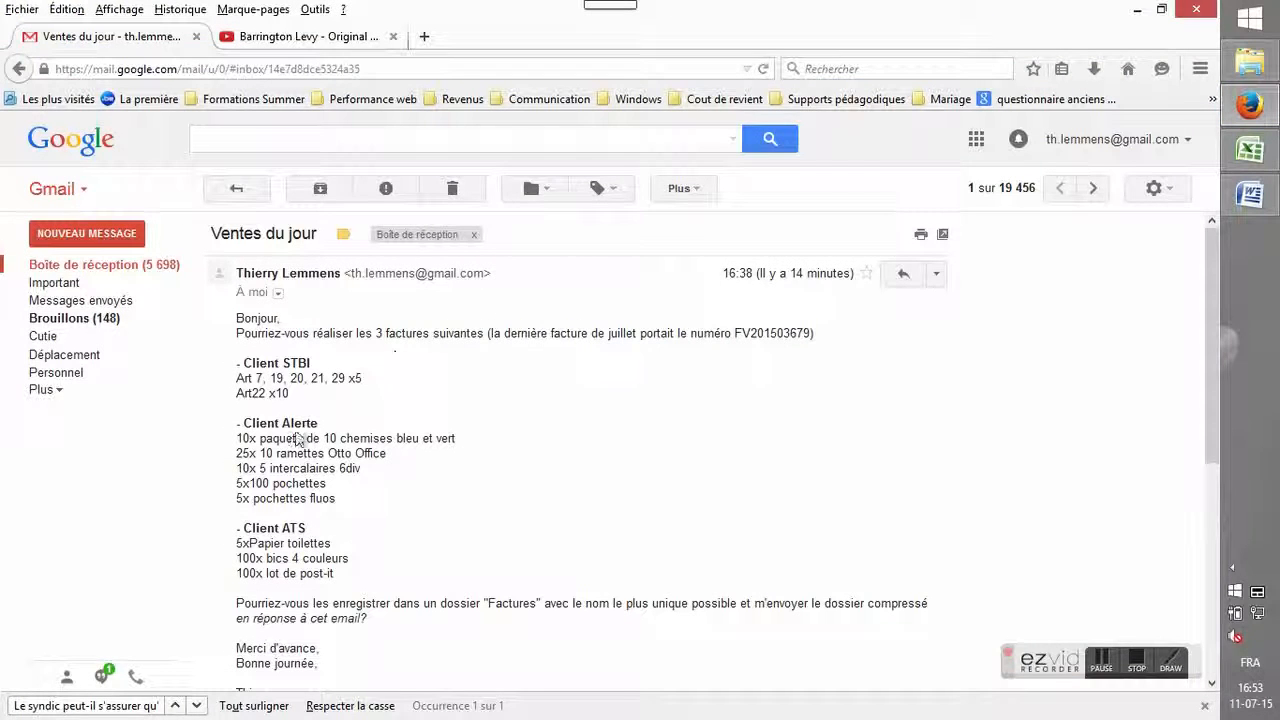
pyautogui.moveTo(244, 423); pyautogui.dragTo(318, 425)
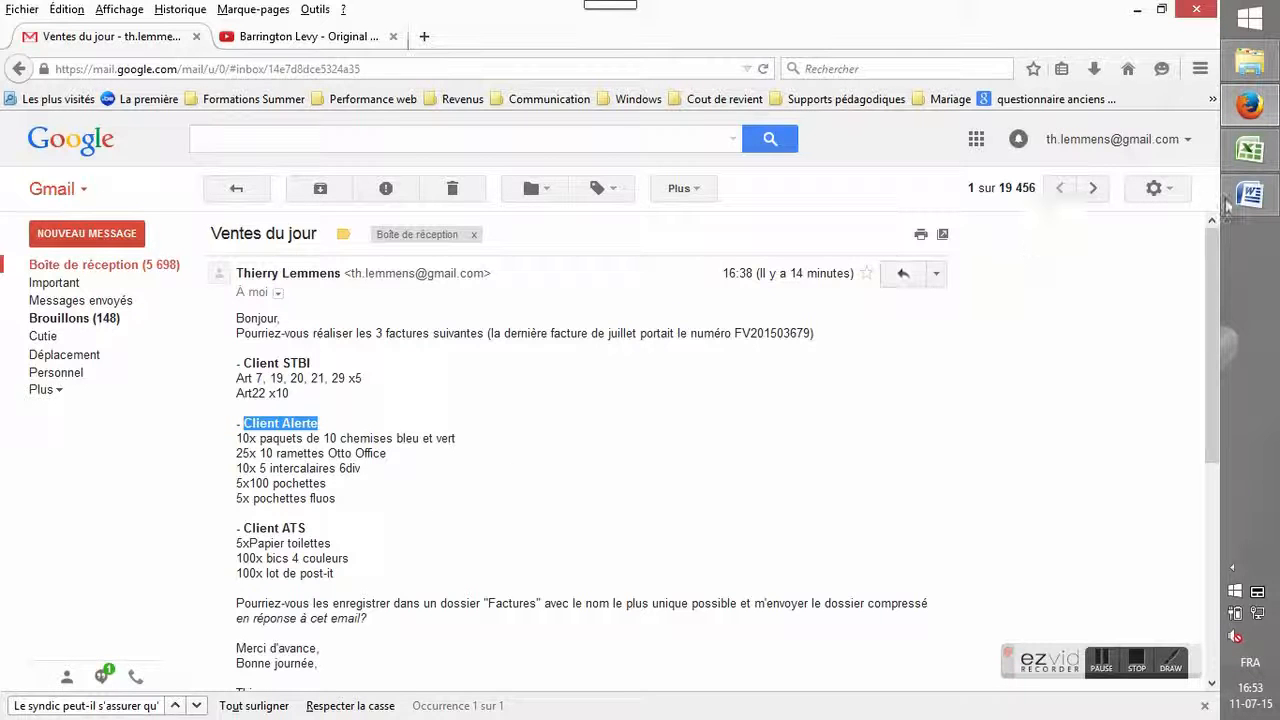
pyautogui.click(1252, 160)
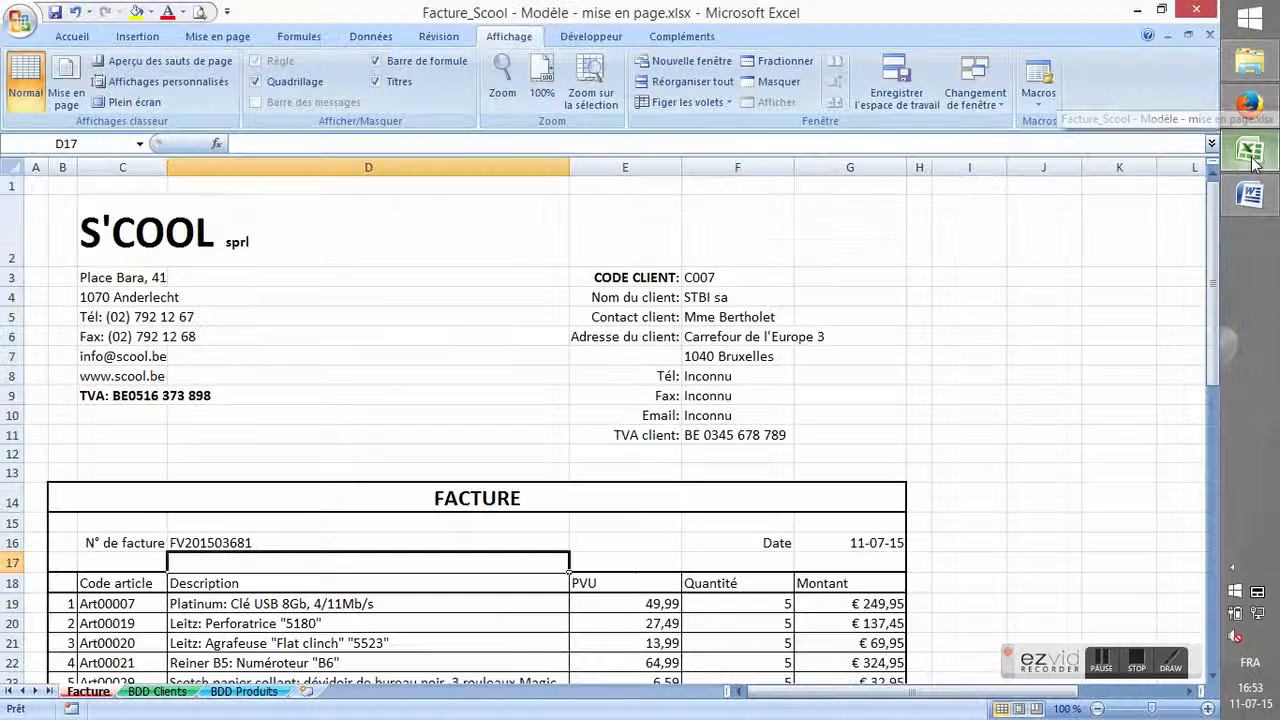
pyautogui.click(176, 692)
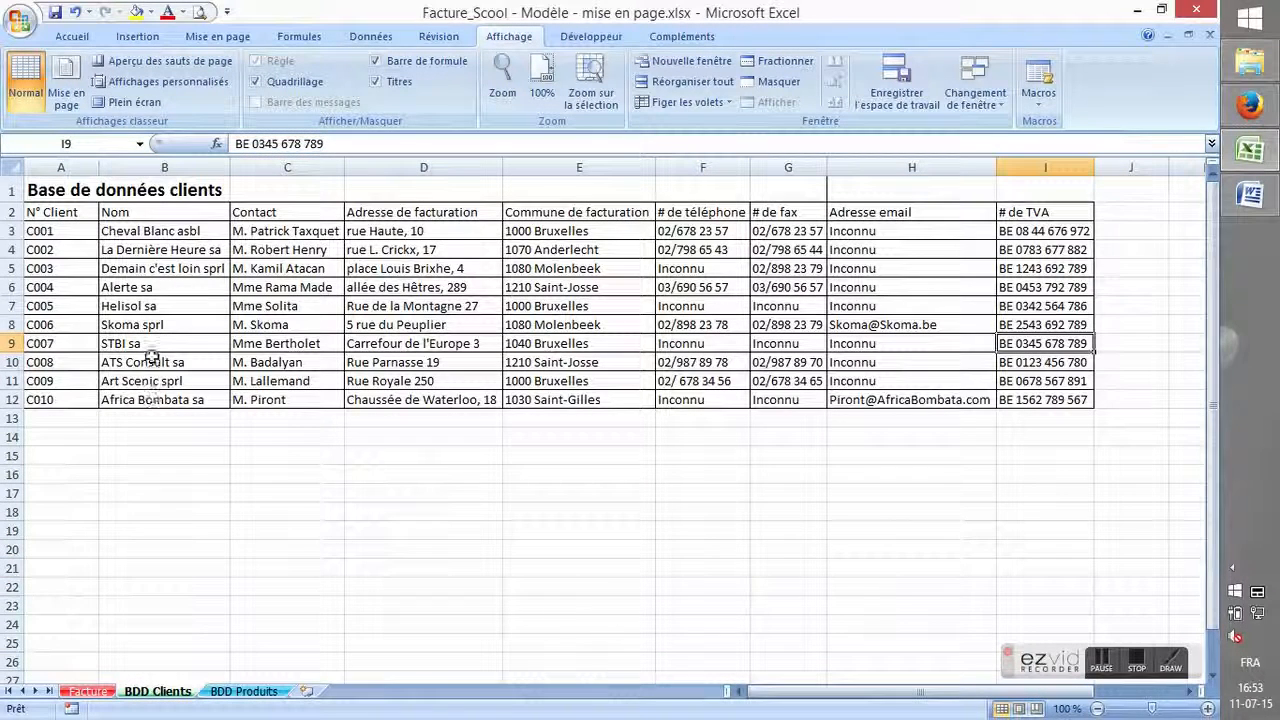
pyautogui.click(135, 287)
pyautogui.click(72, 287)
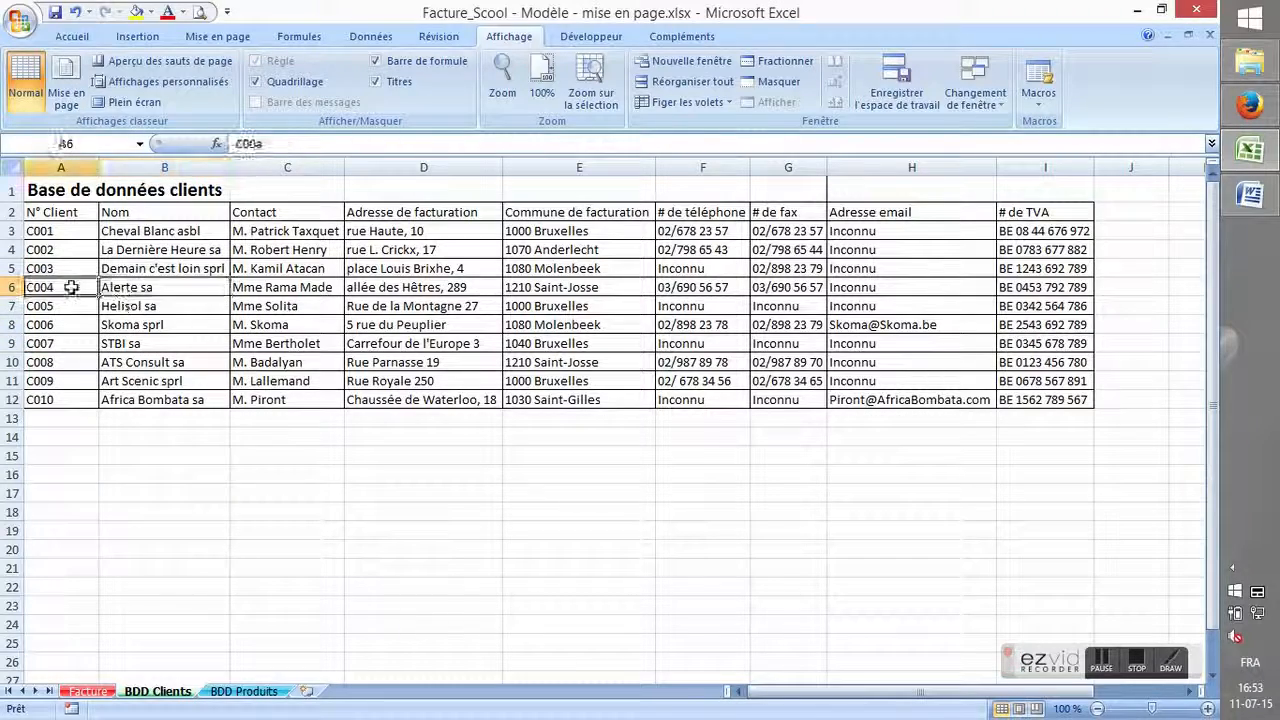
# Enter Alerte sa's client code in the invoice header and check the client details filled in below it.
pyautogui.click(86, 691)
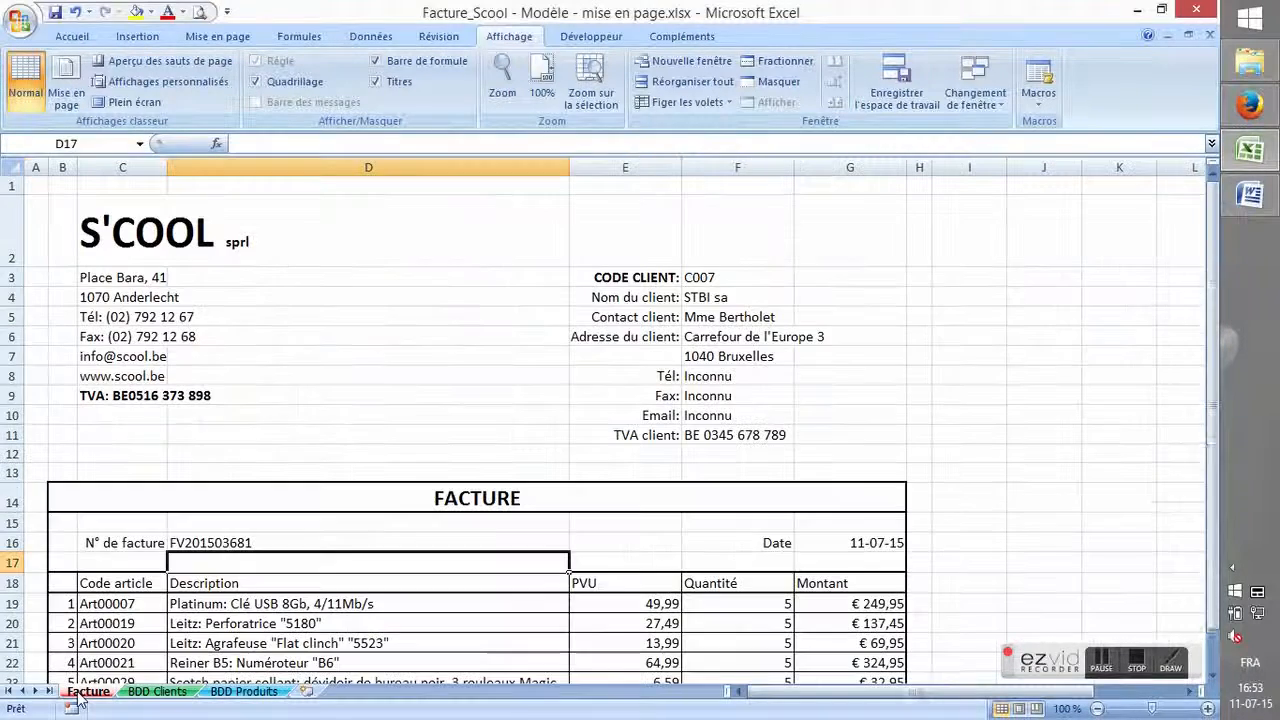
pyautogui.click(705, 277)
pyautogui.write('C00')
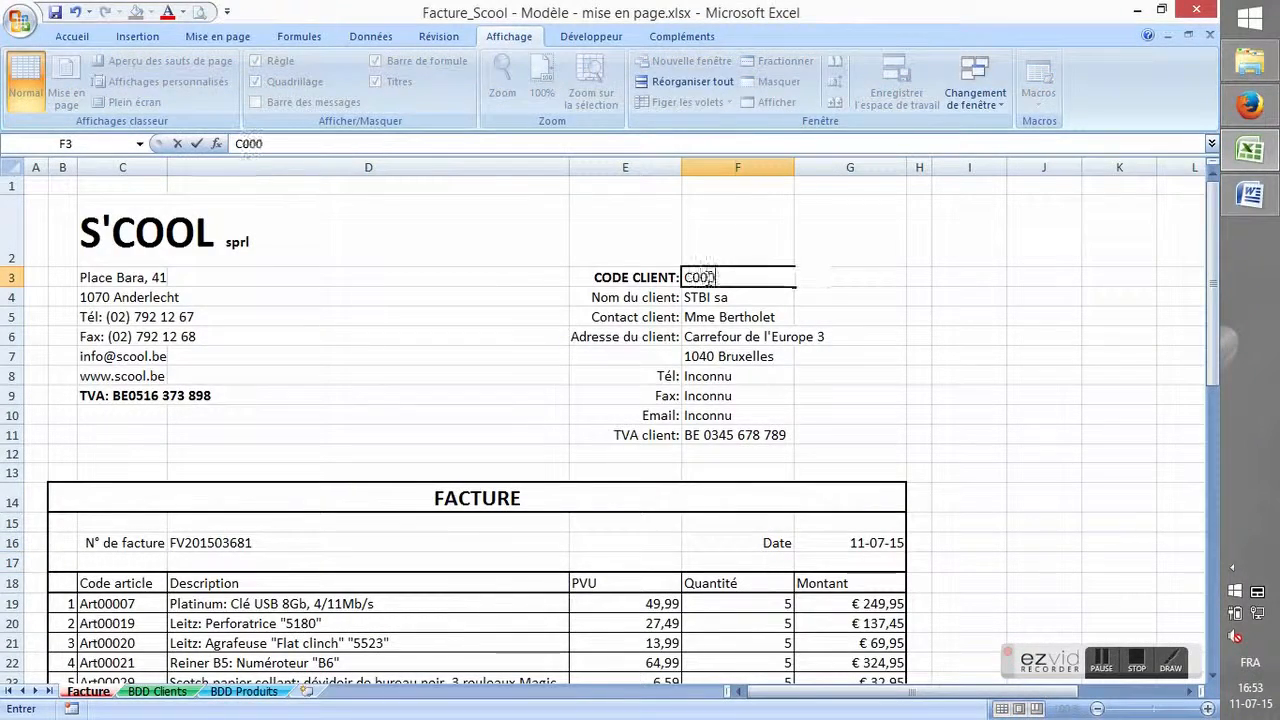
pyautogui.write('4')
pyautogui.press('Return')
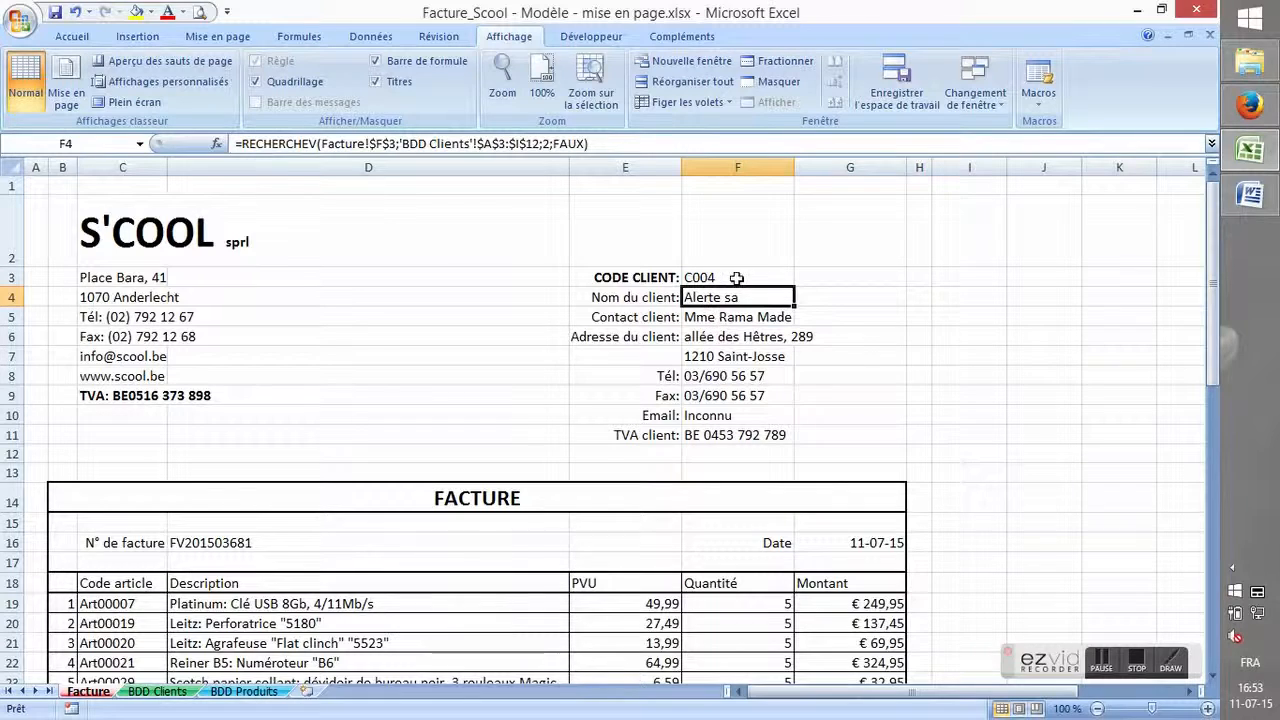
pyautogui.click(740, 318)
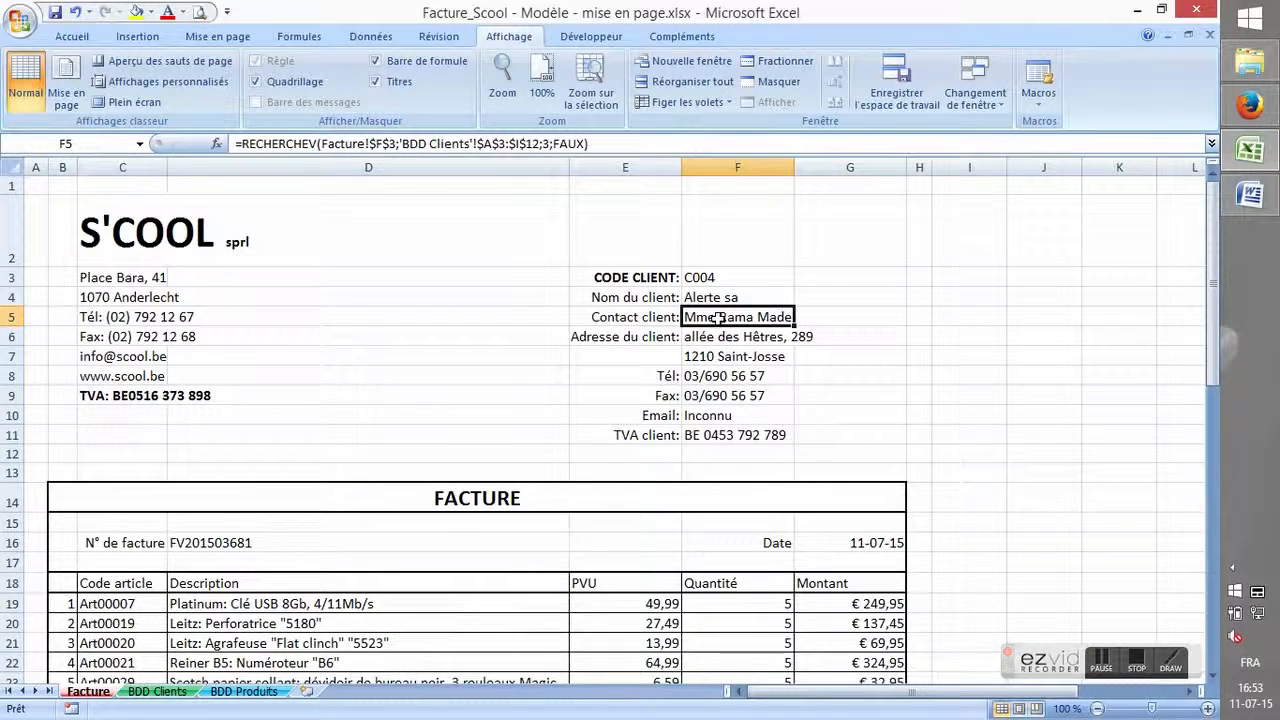
pyautogui.click(726, 398)
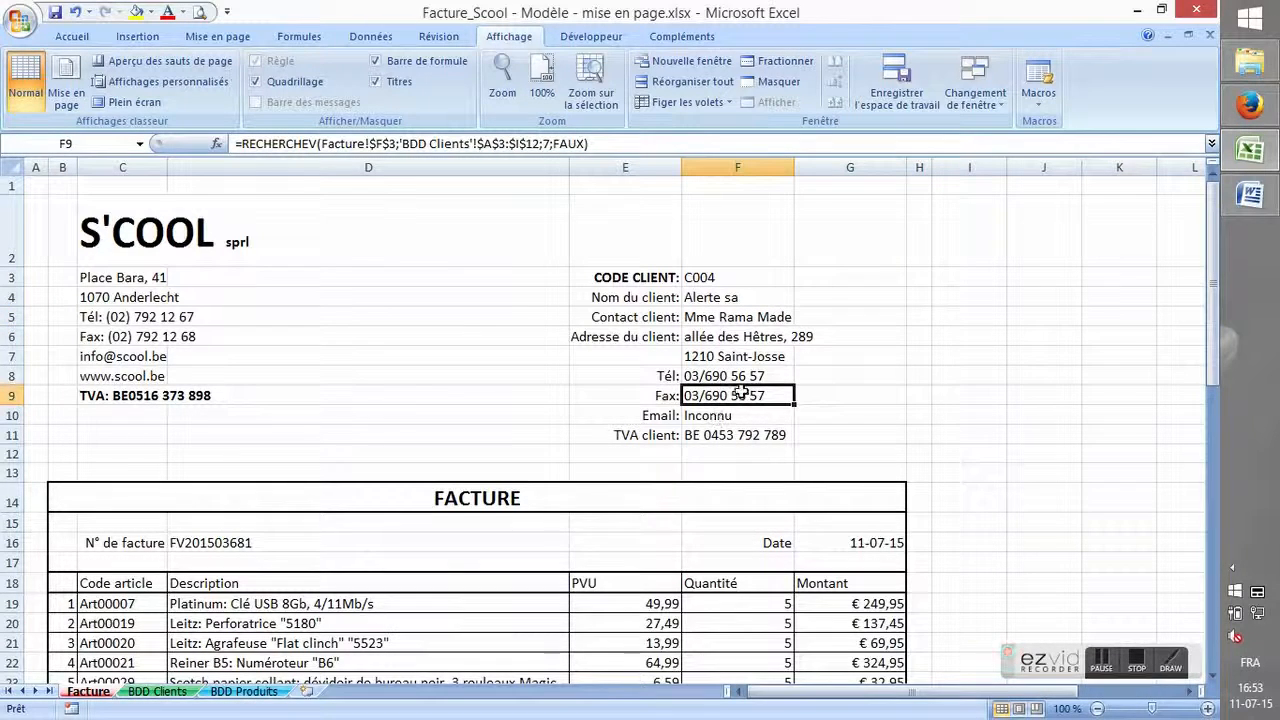
pyautogui.moveTo(737, 375); pyautogui.dragTo(737, 395)
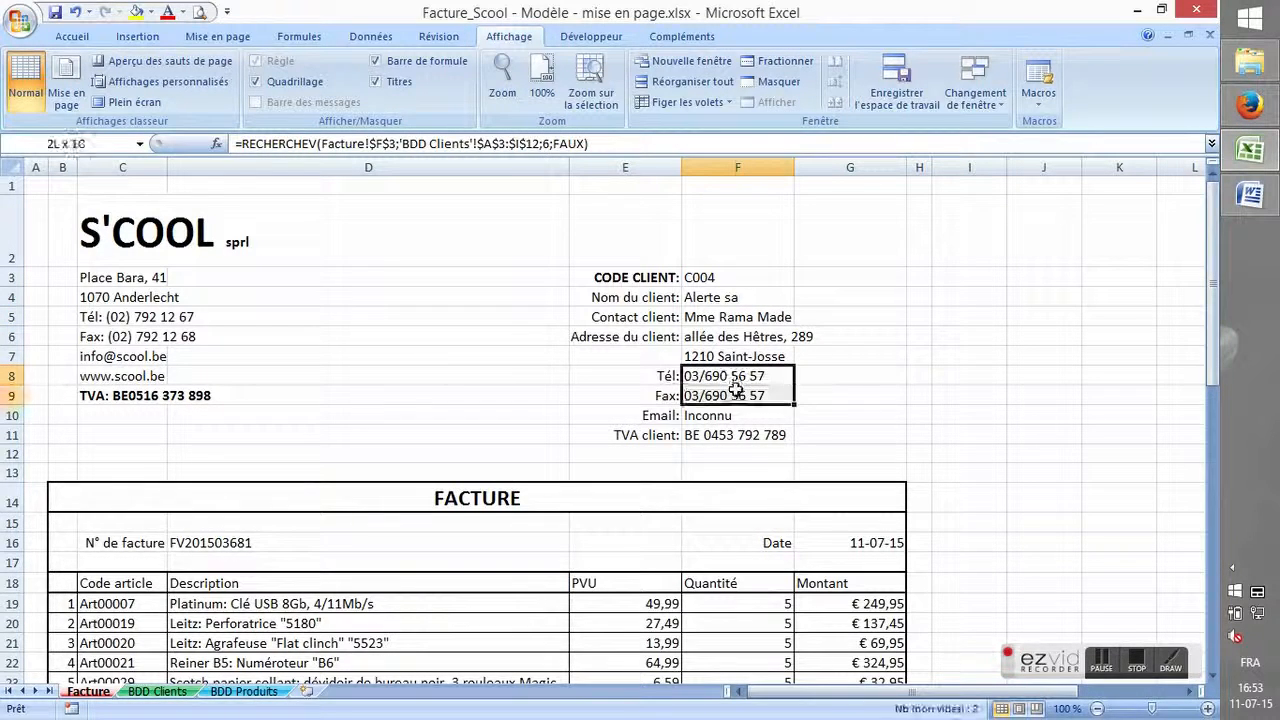
pyautogui.click(727, 438)
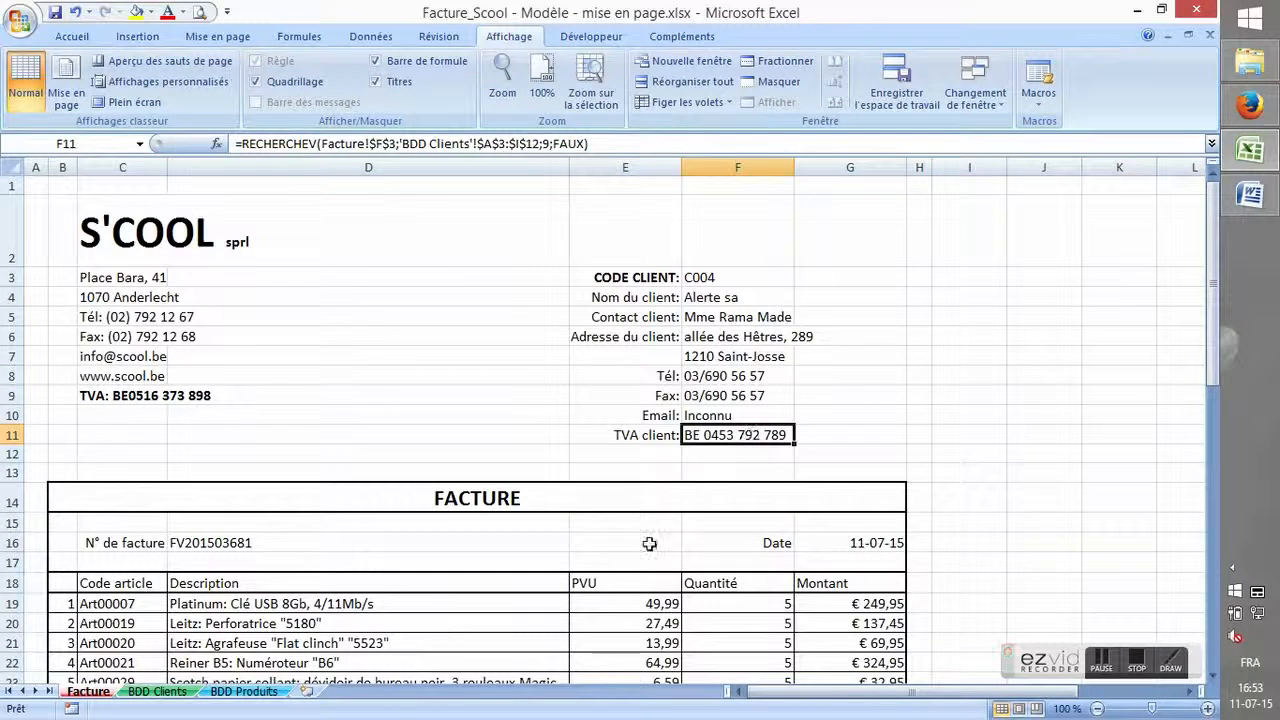
pyautogui.click(160, 691)
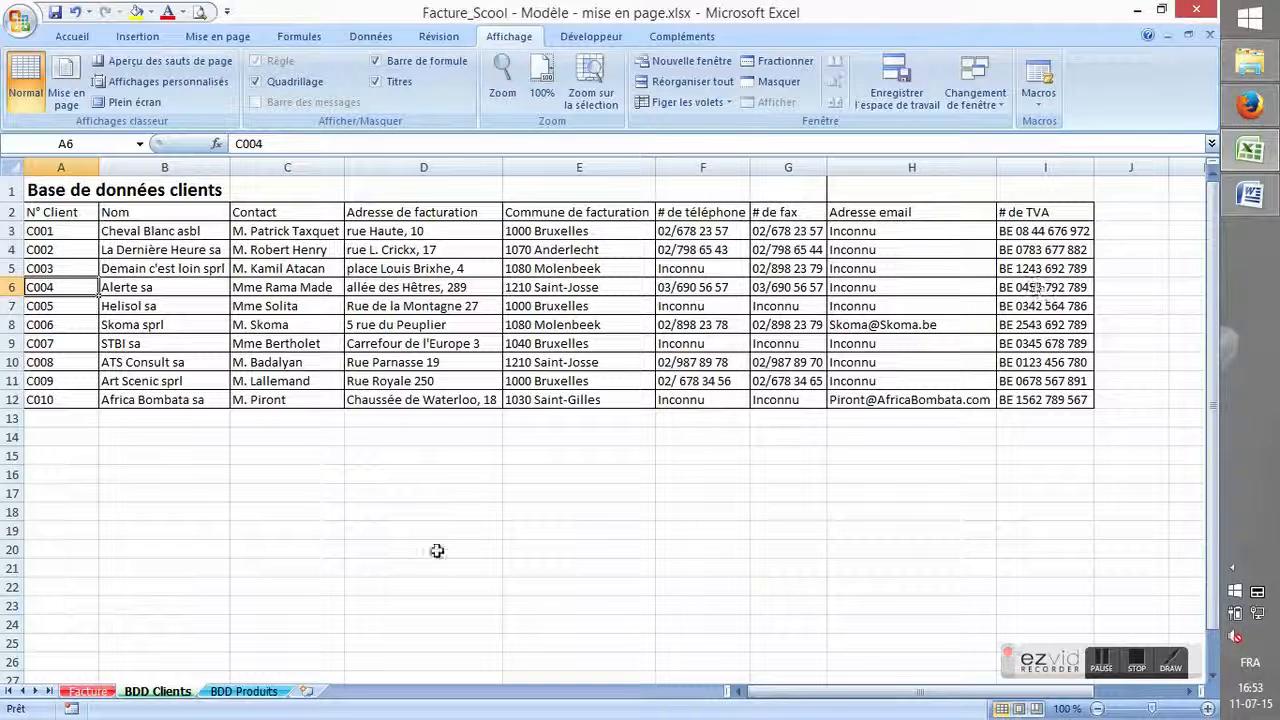
pyautogui.click(87, 691)
pyautogui.click(415, 473)
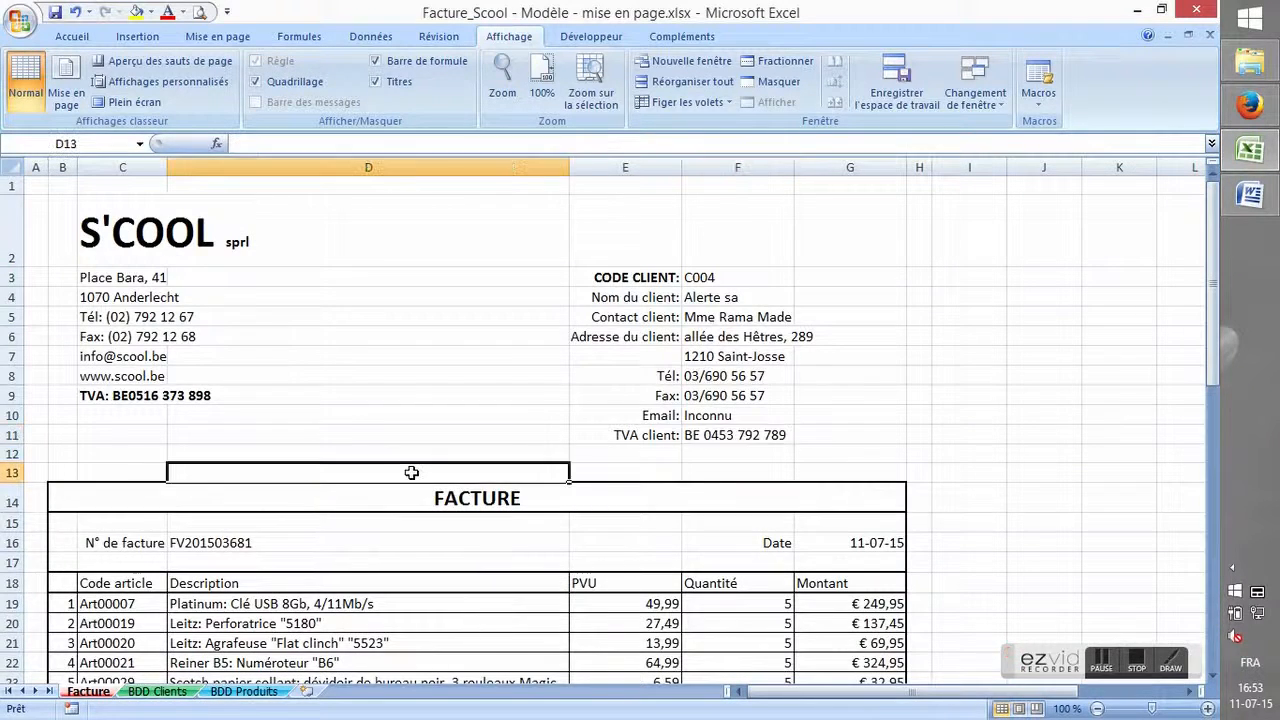
# Review the invoice's article lines and check Alerte's first ordered item in the Gmail message, ending back in Excel.
pyautogui.scroll(-3, 415, 470)
pyautogui.click(229, 316)
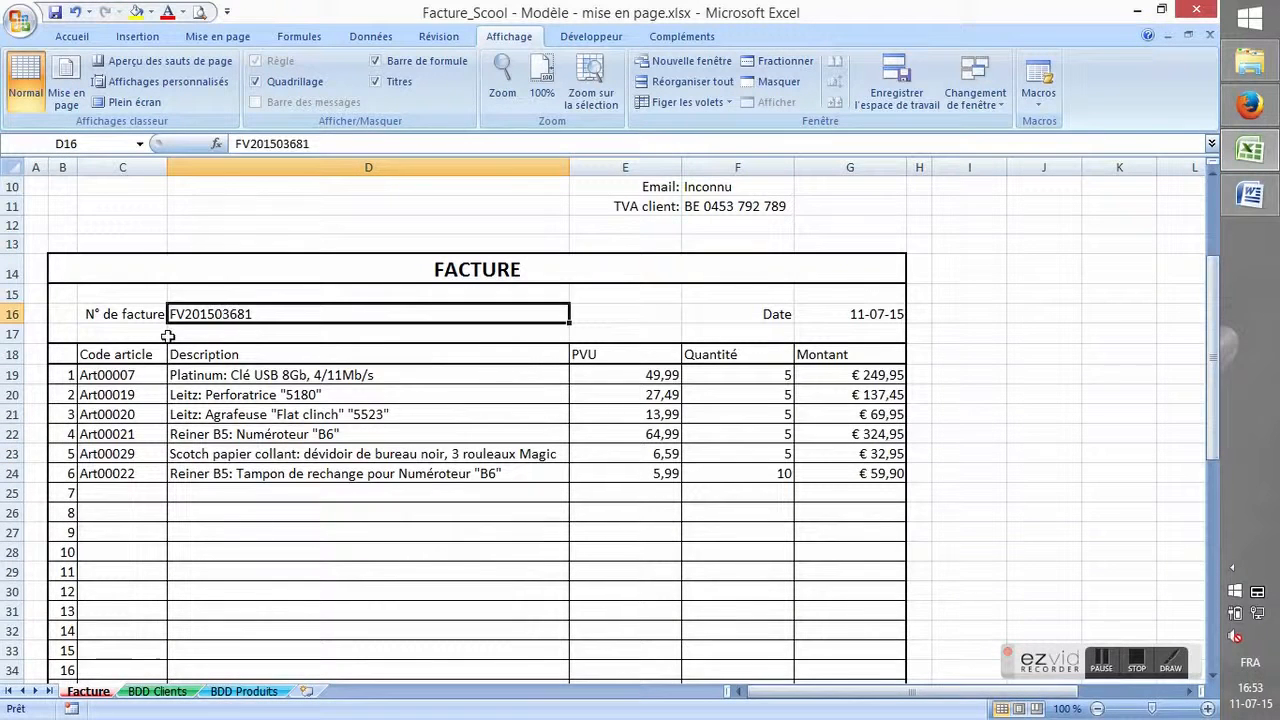
pyautogui.click(117, 376)
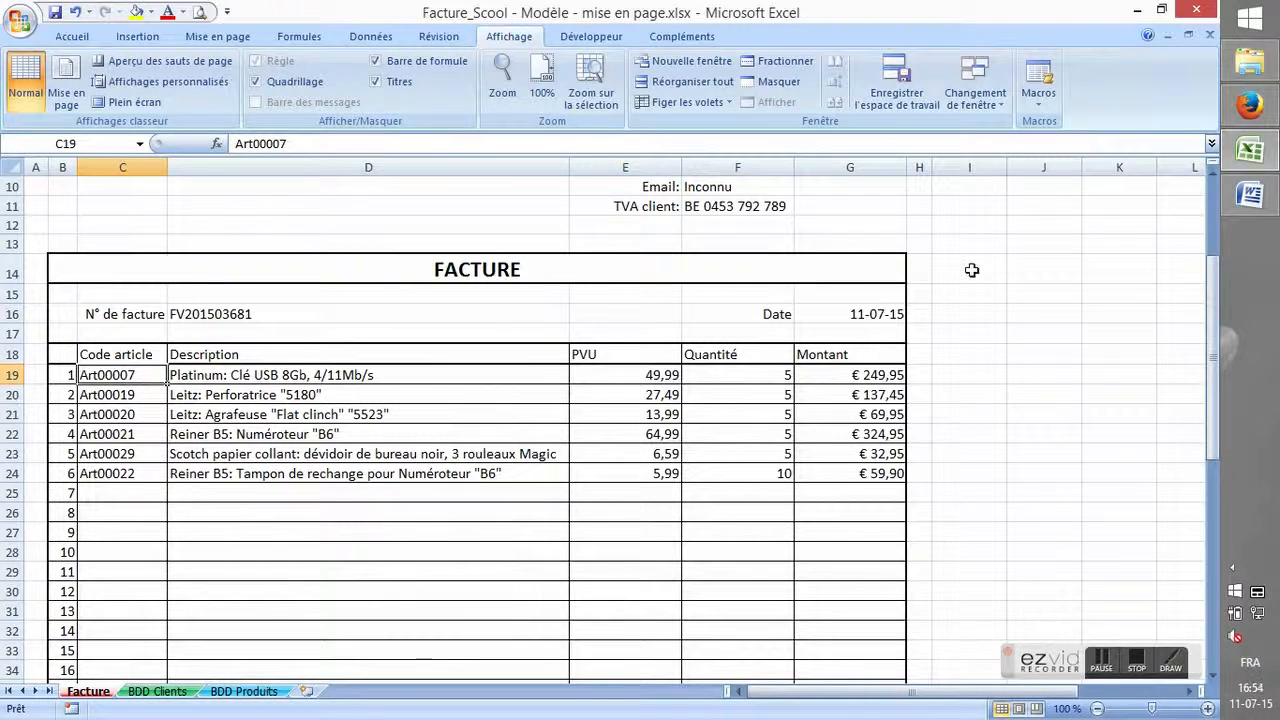
pyautogui.click(1252, 150)
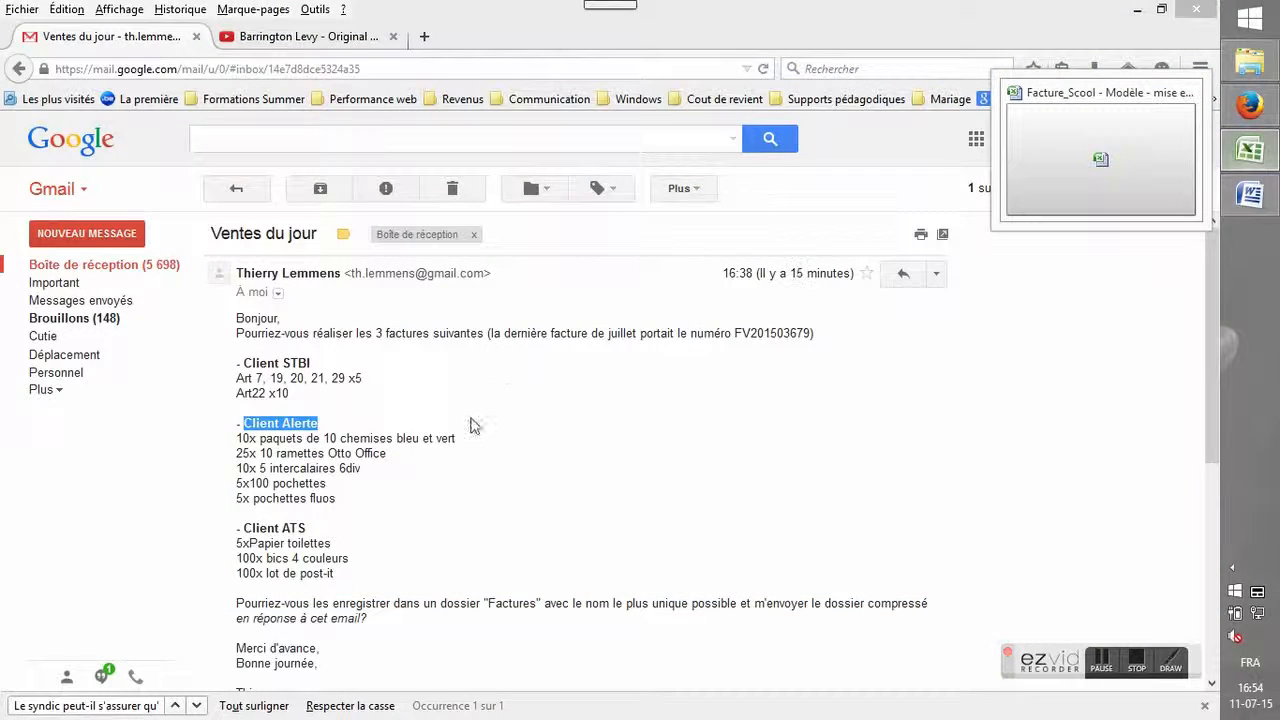
pyautogui.click(452, 433)
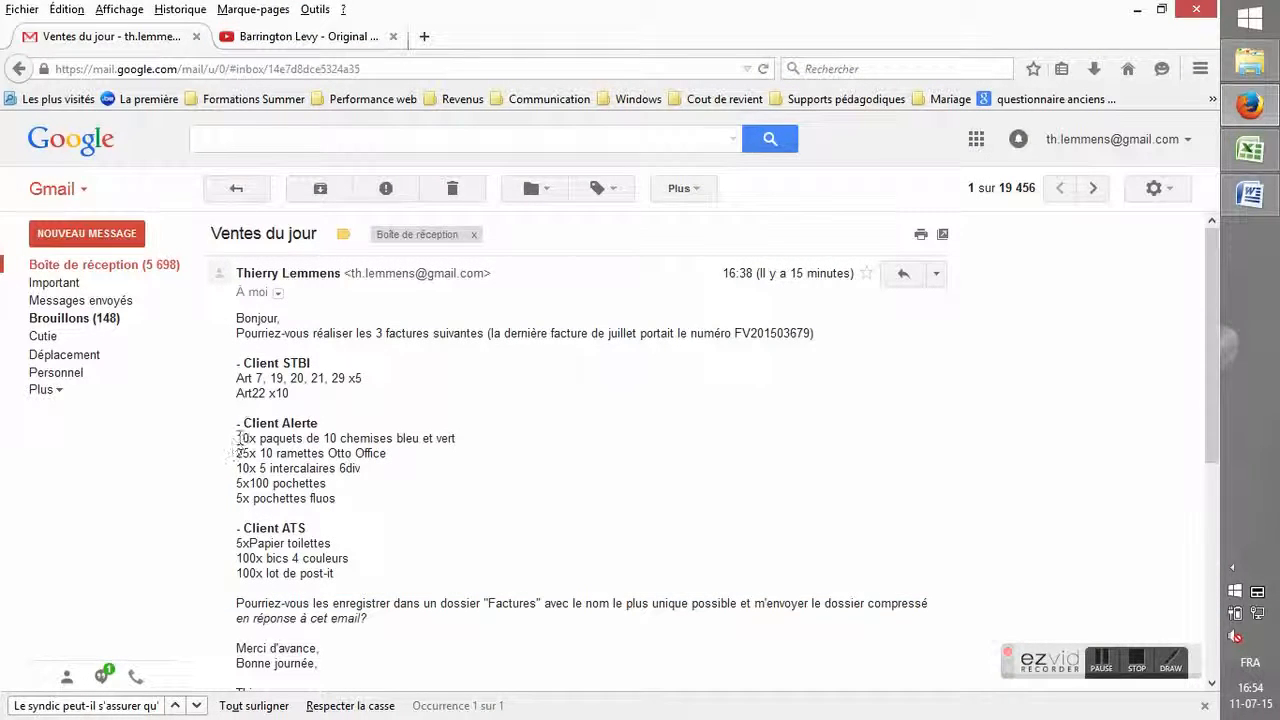
pyautogui.moveTo(236, 440); pyautogui.dragTo(466, 447)
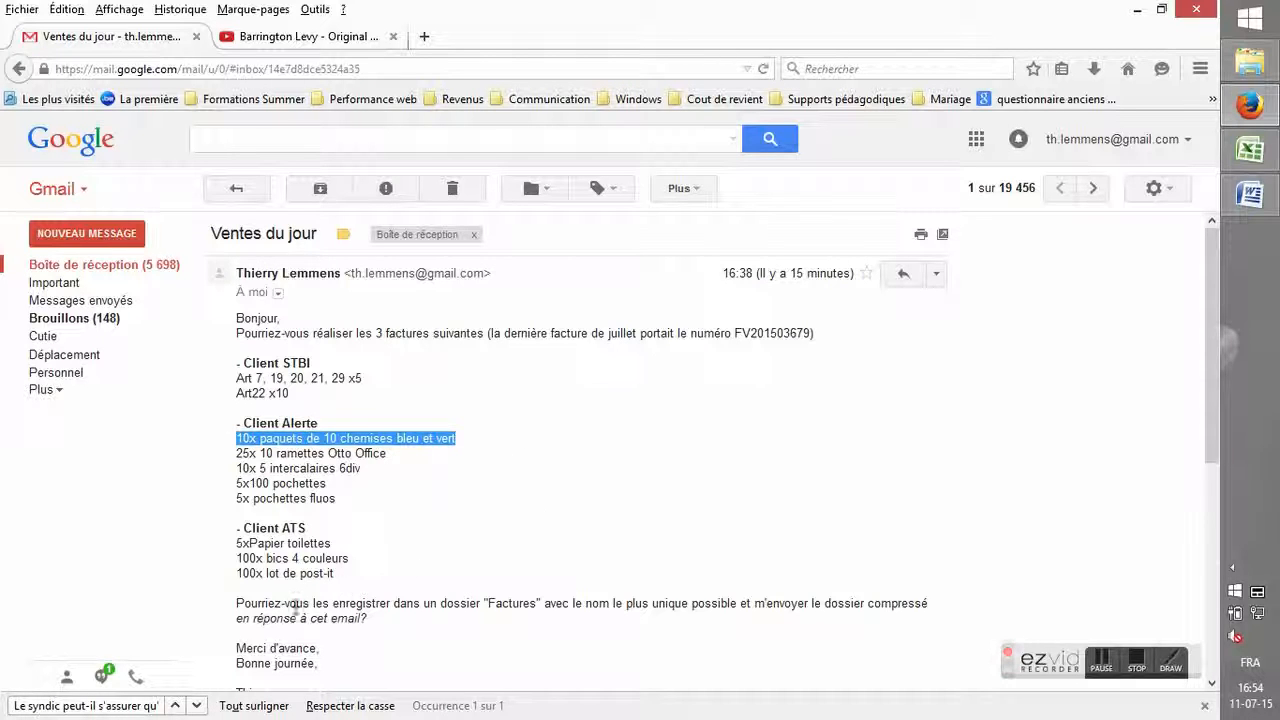
pyautogui.click(1250, 192)
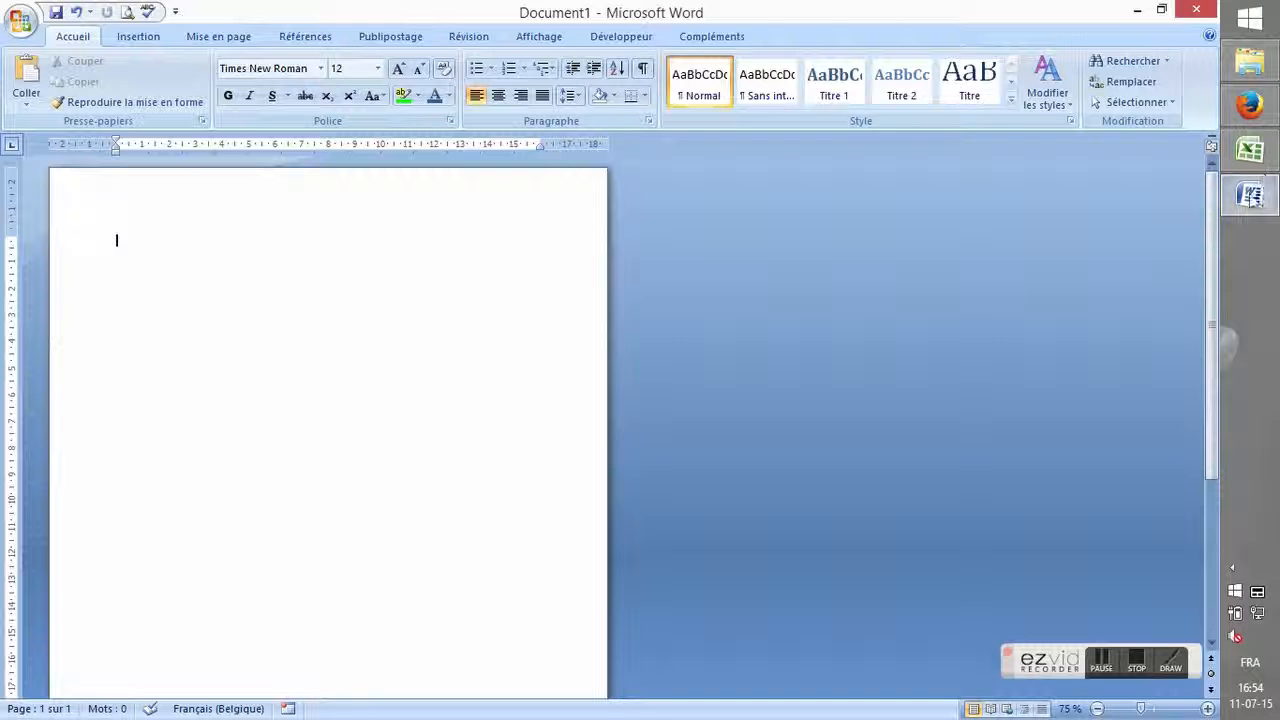
pyautogui.click(1251, 160)
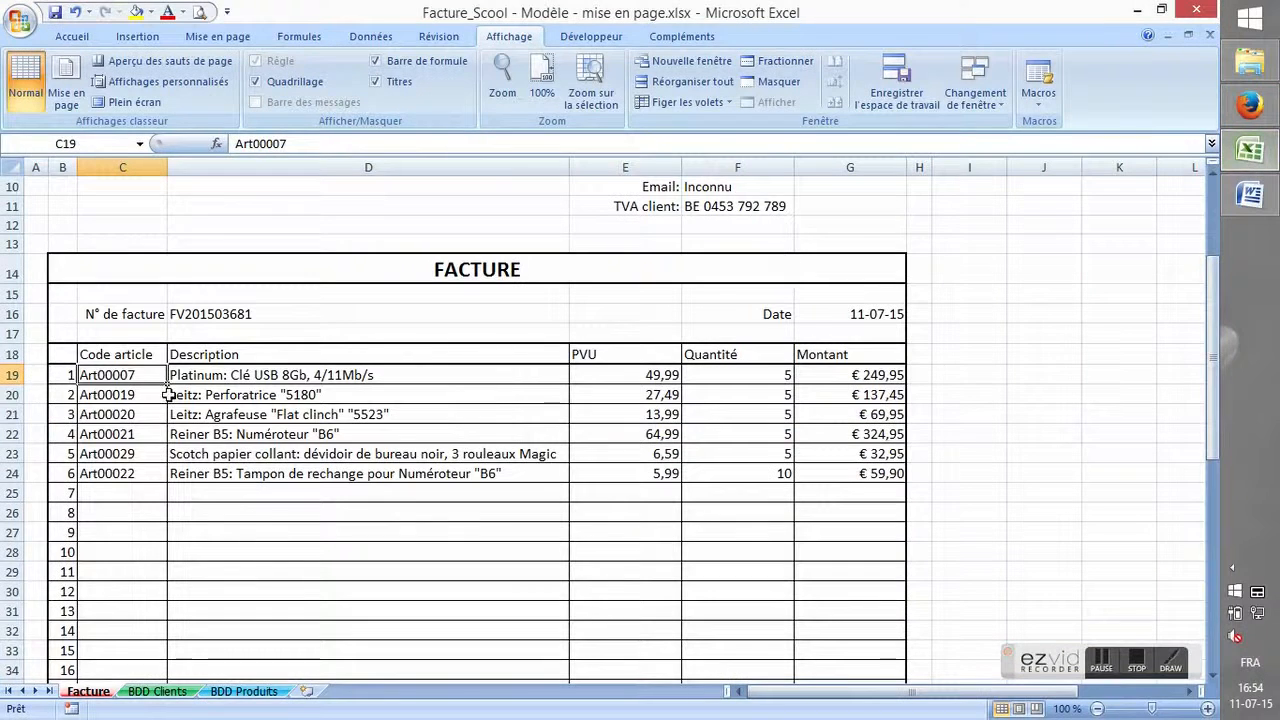
# Search the product database's description column for "chemise" and close the search.
pyautogui.click(170, 395)
pyautogui.click(238, 692)
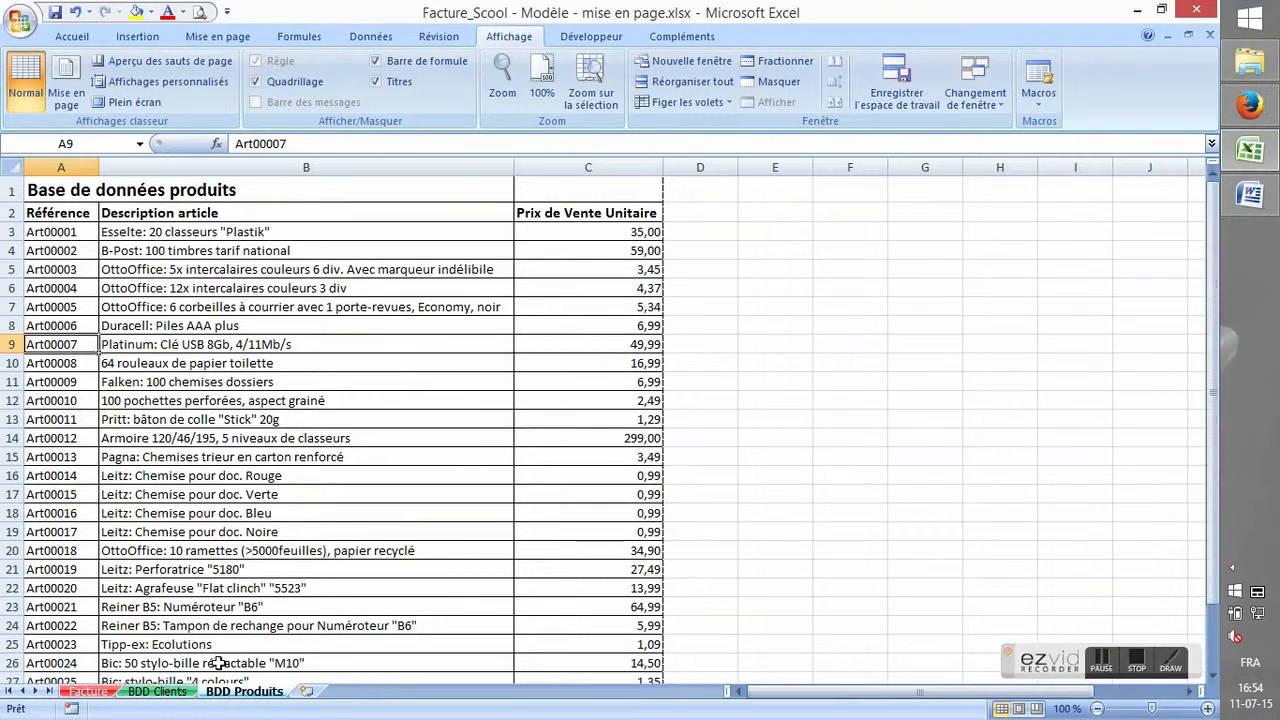
pyautogui.click(178, 162)
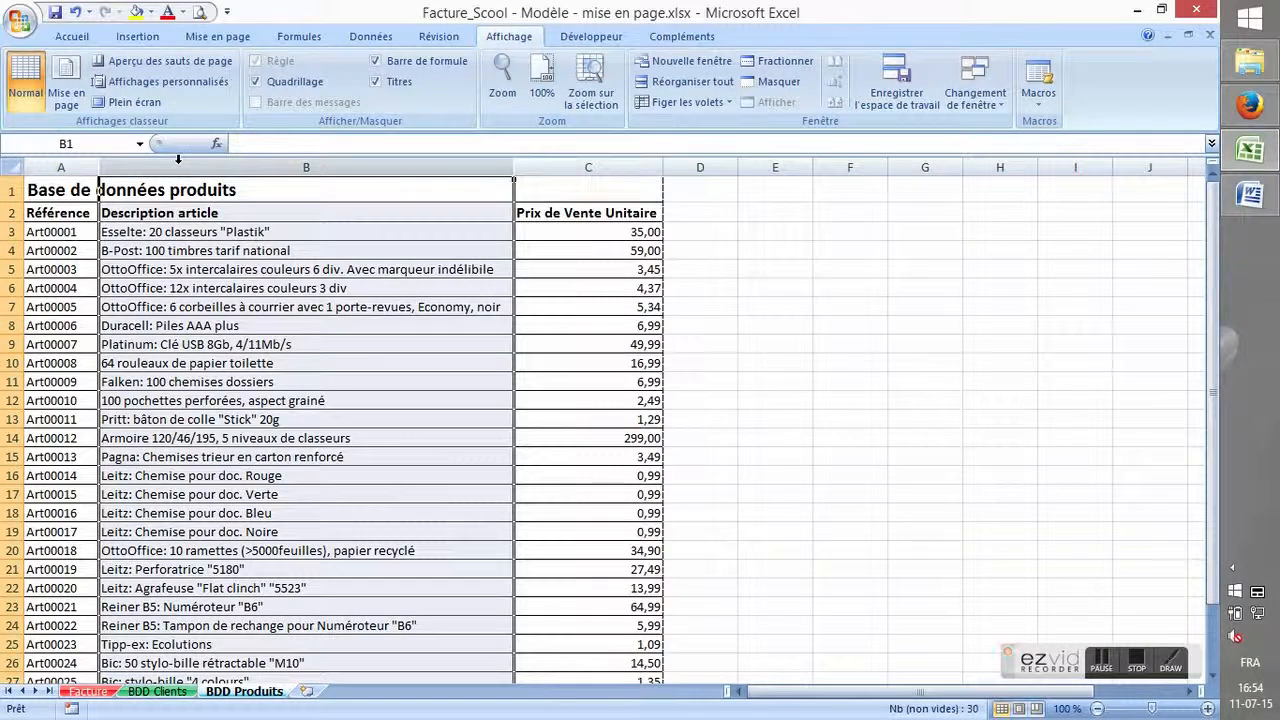
pyautogui.hotkey('ctrl', 'f')
pyautogui.write('chemis')
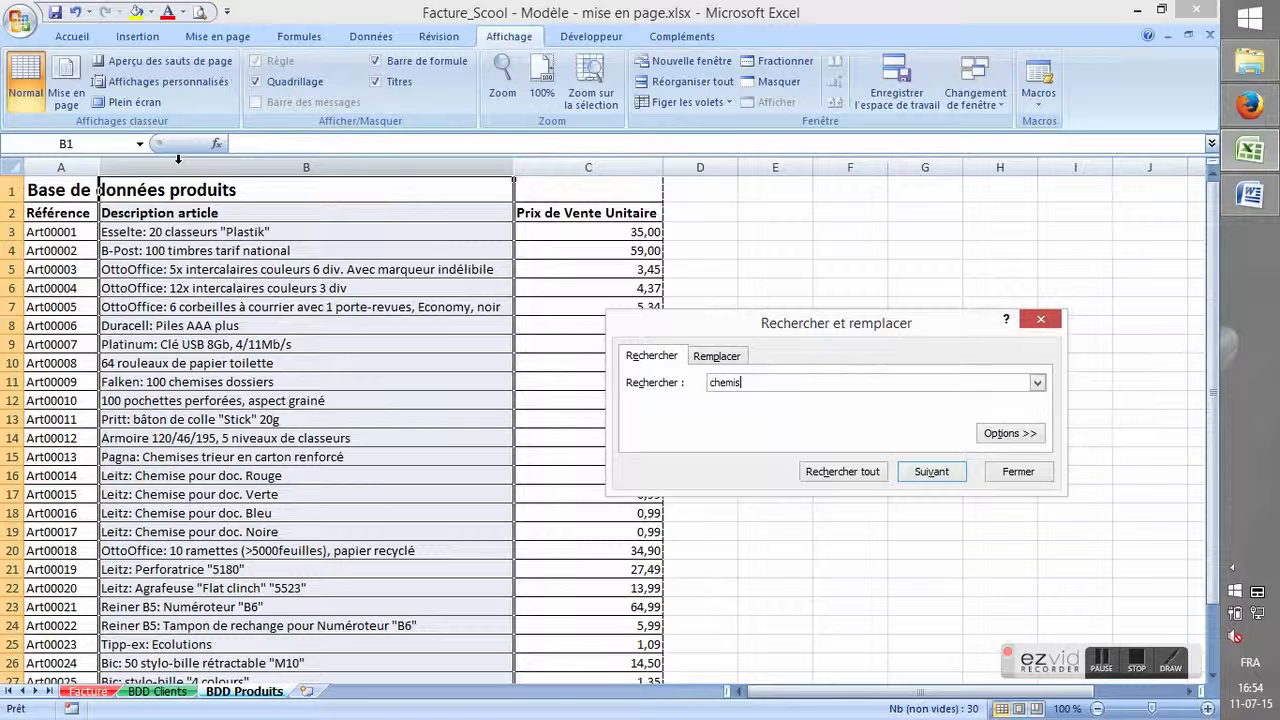
pyautogui.write('e')
pyautogui.press('Return')
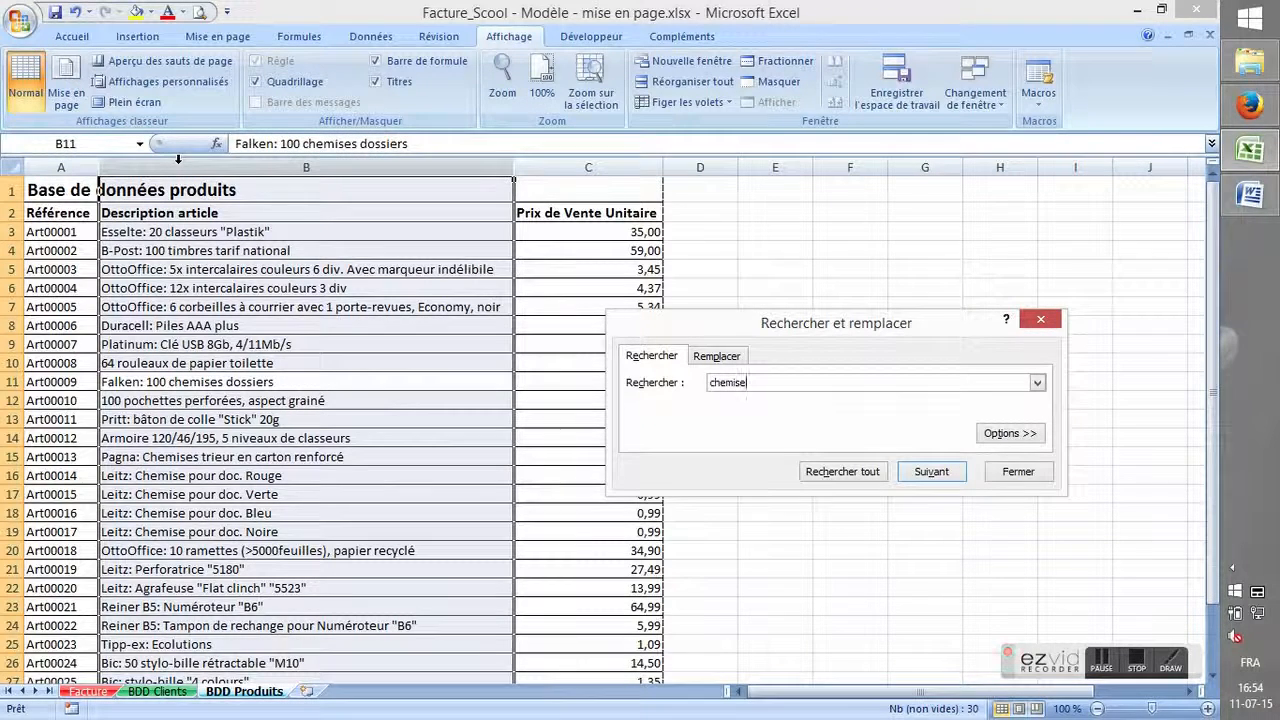
pyautogui.moveTo(893, 331); pyautogui.dragTo(840, 300)
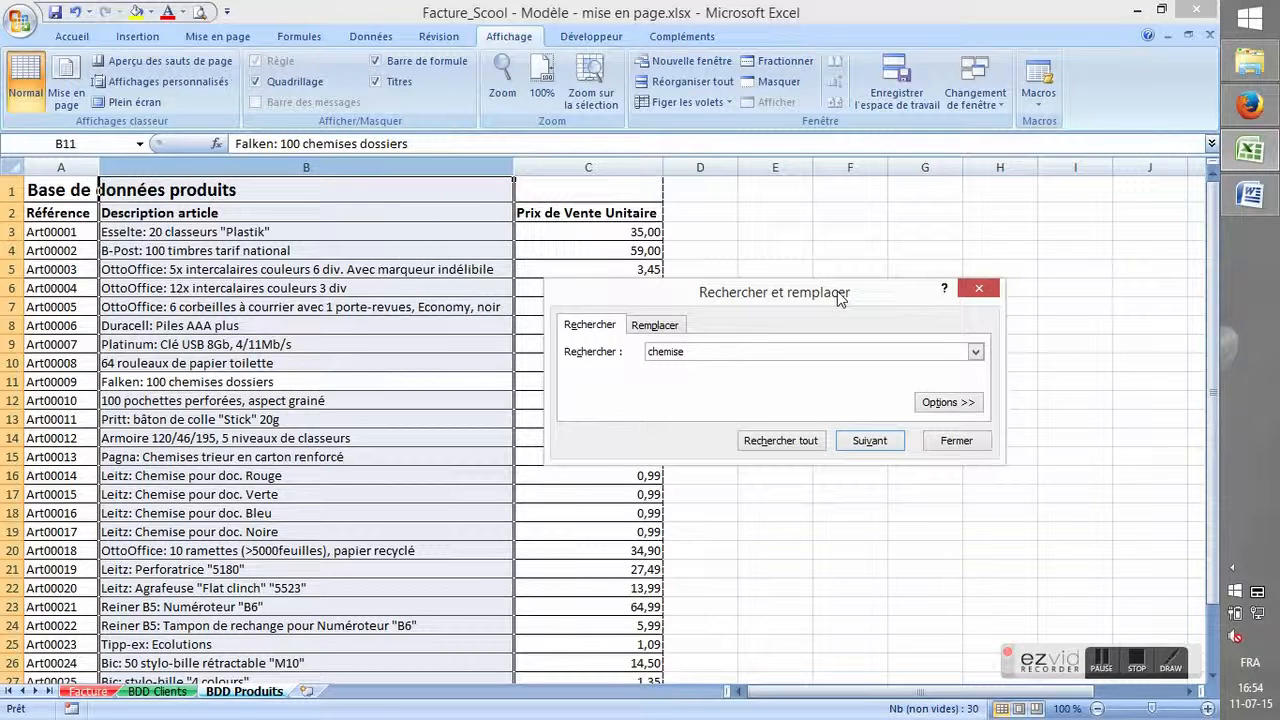
pyautogui.click(977, 288)
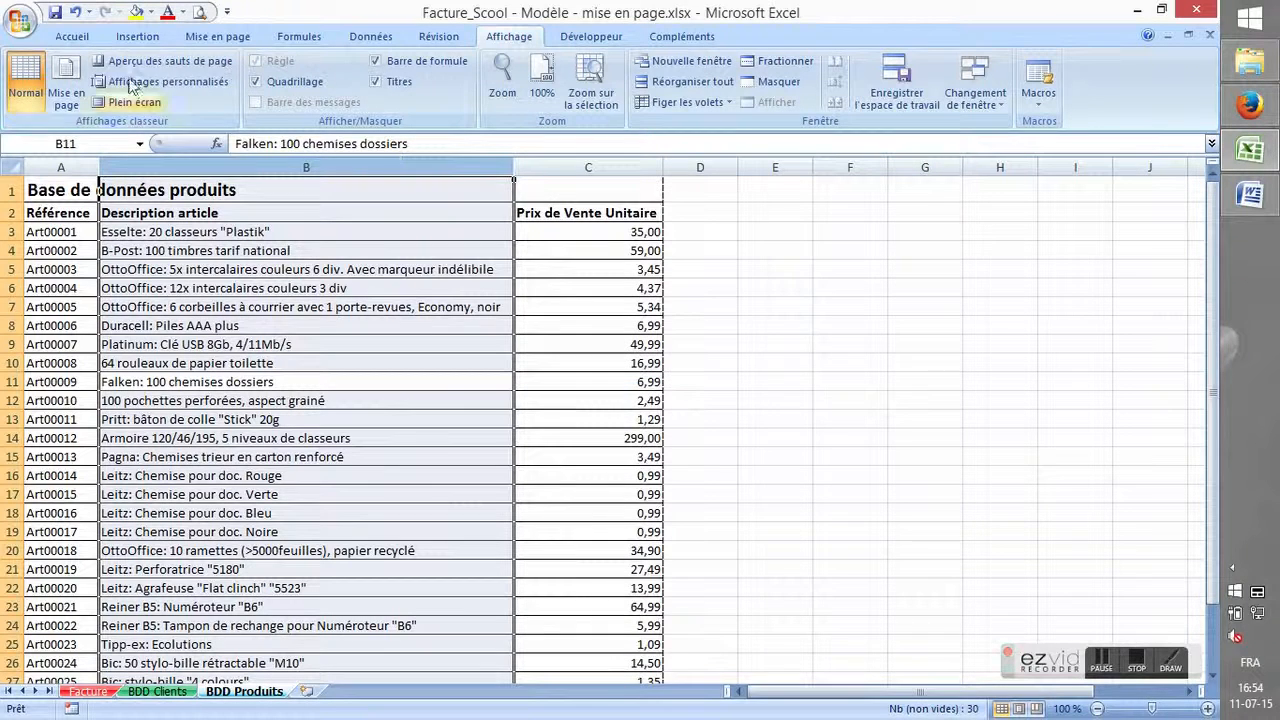
# Search the product descriptions for "chemise" again, stepping through the matches as far as the blue Leitz folder.
pyautogui.click(76, 37)
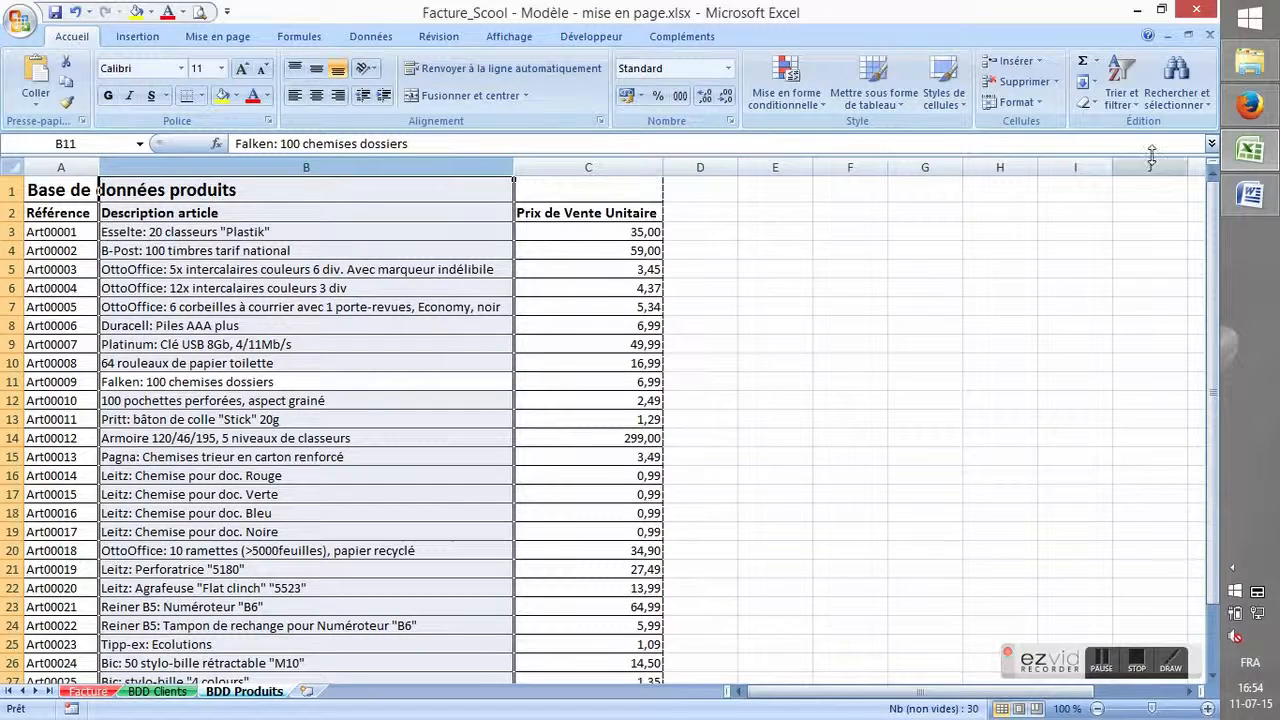
pyautogui.click(1188, 102)
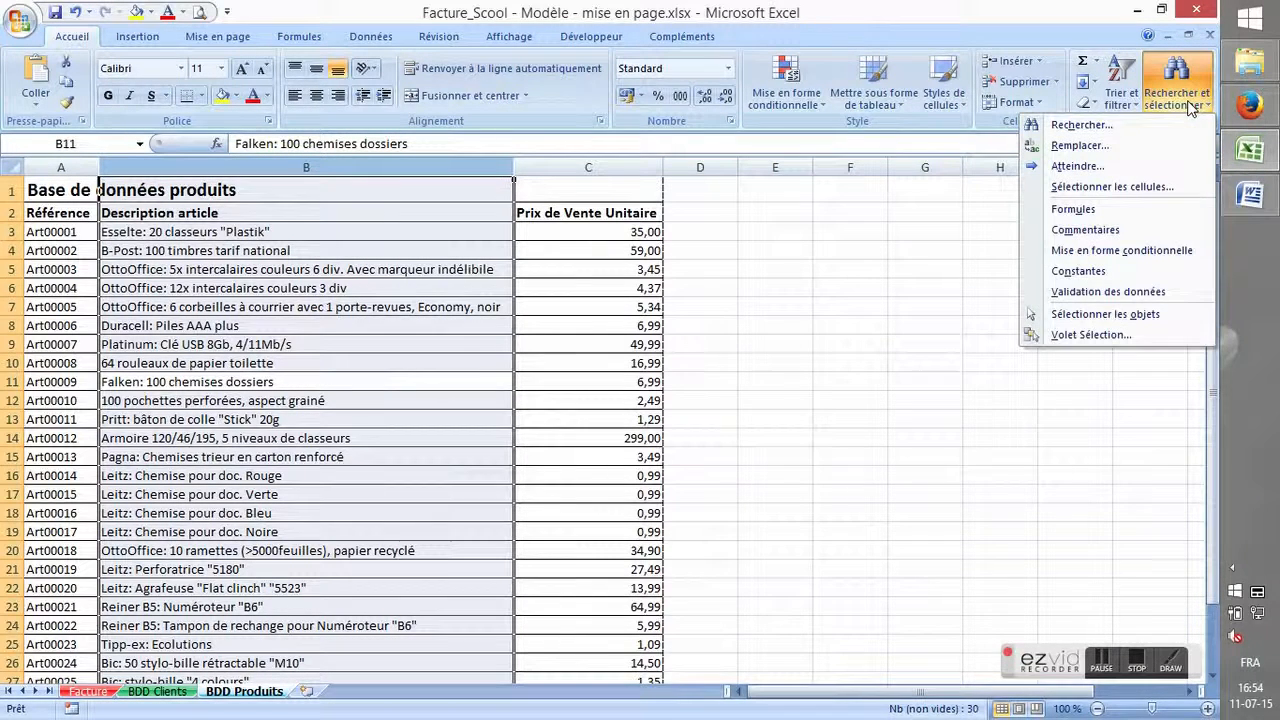
pyautogui.click(1104, 131)
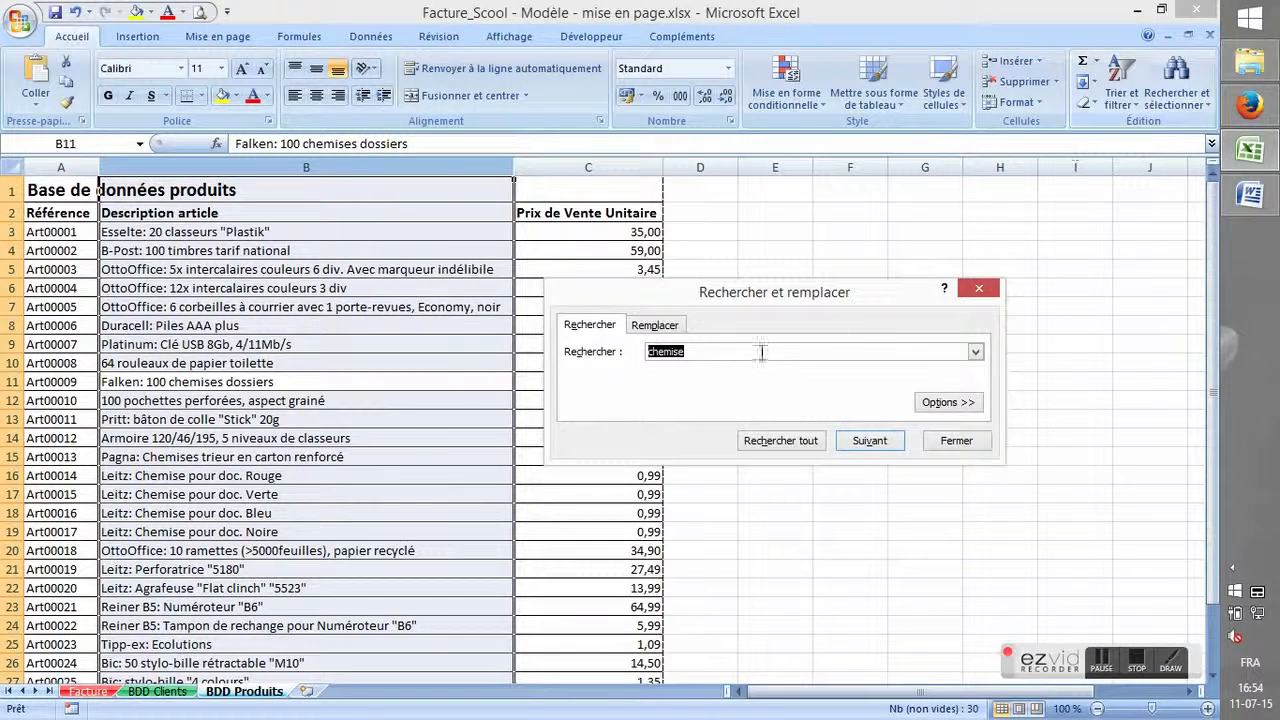
pyautogui.click(760, 351)
pyautogui.moveTo(702, 351); pyautogui.dragTo(625, 362)
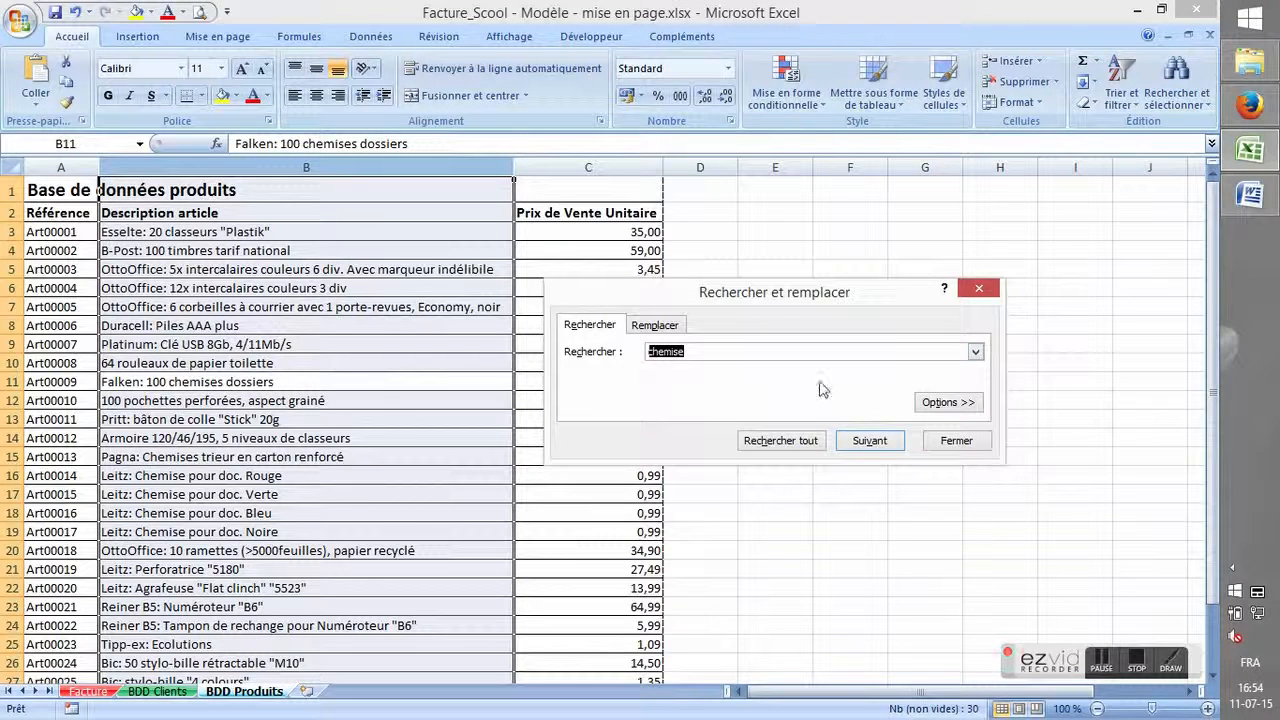
pyautogui.click(872, 443)
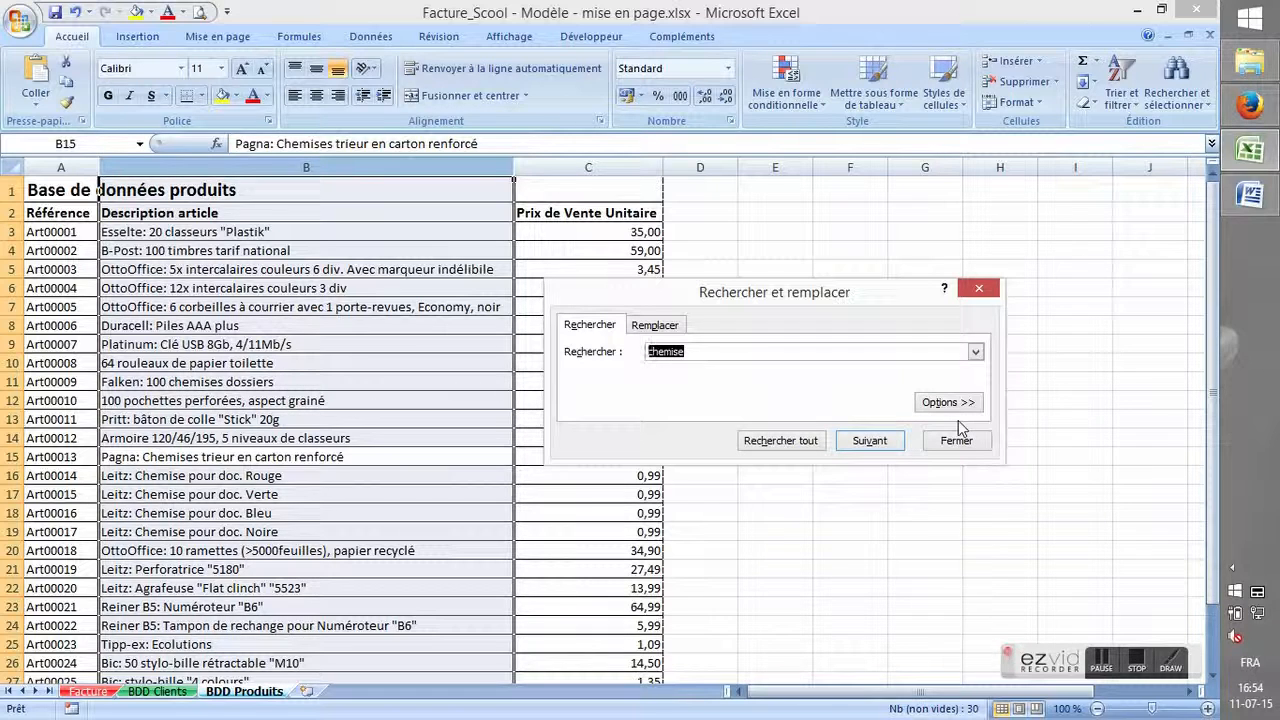
pyautogui.click(890, 441)
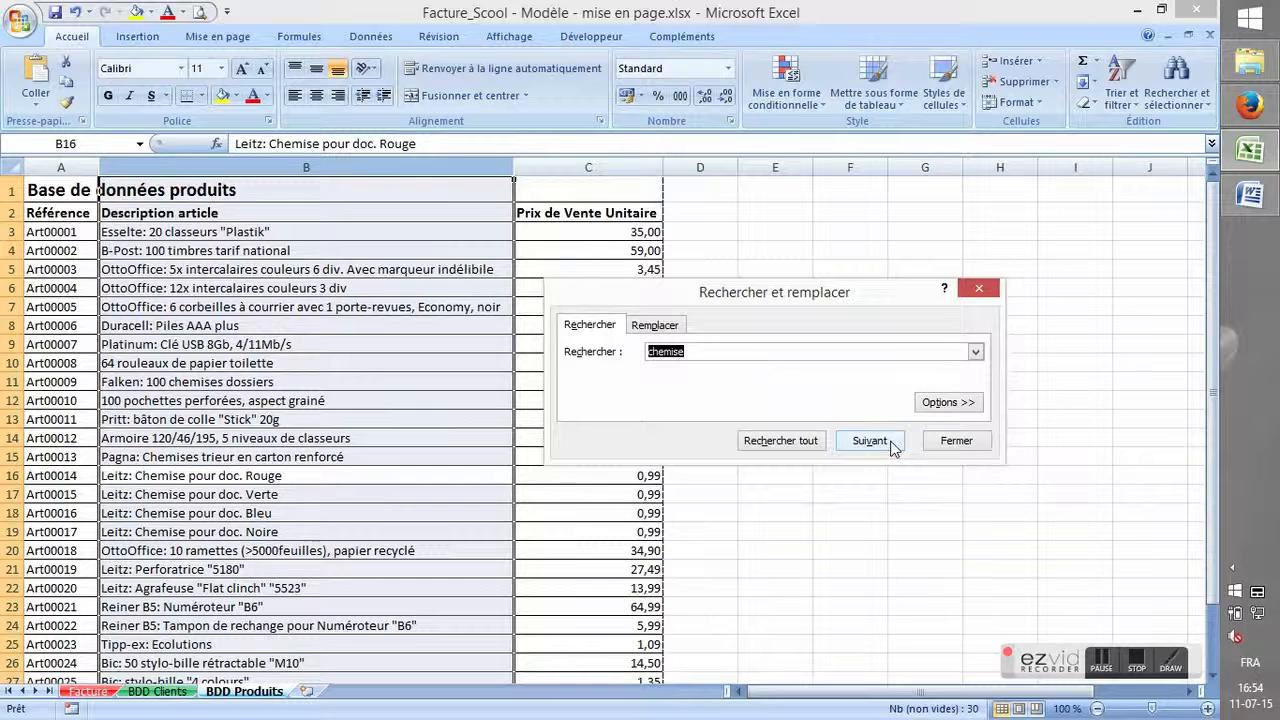
pyautogui.click(891, 443)
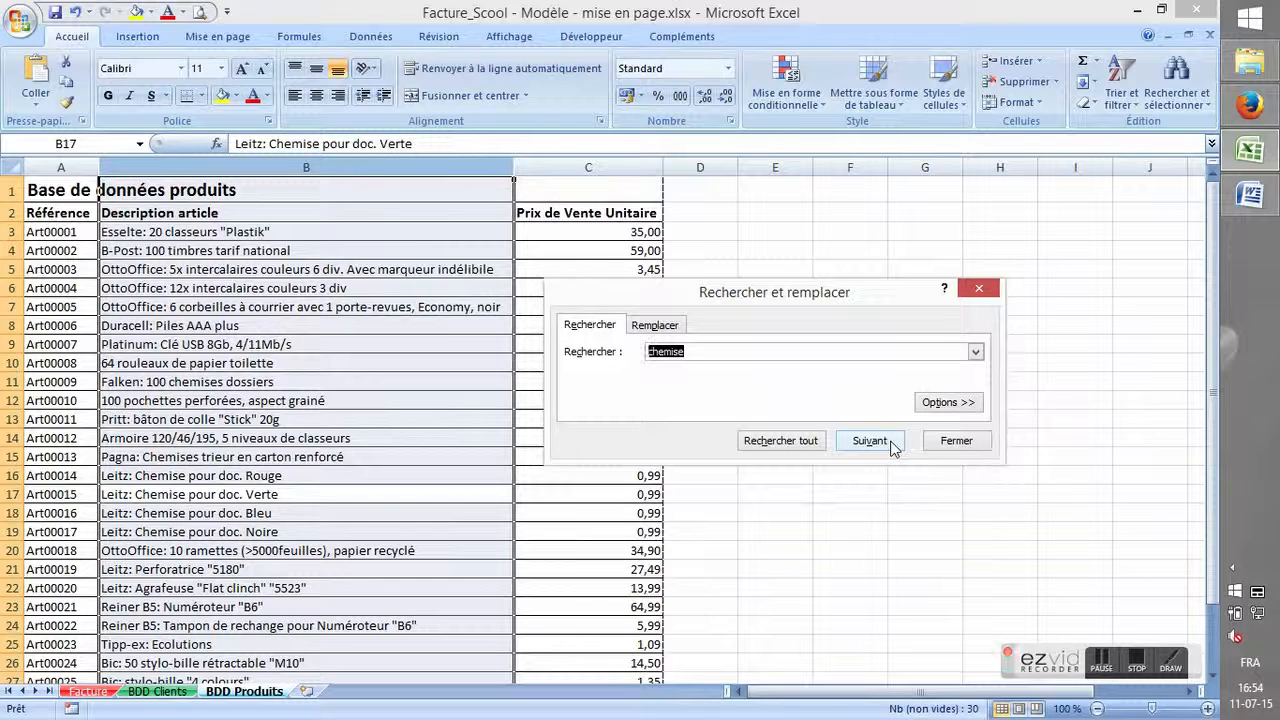
pyautogui.click(891, 443)
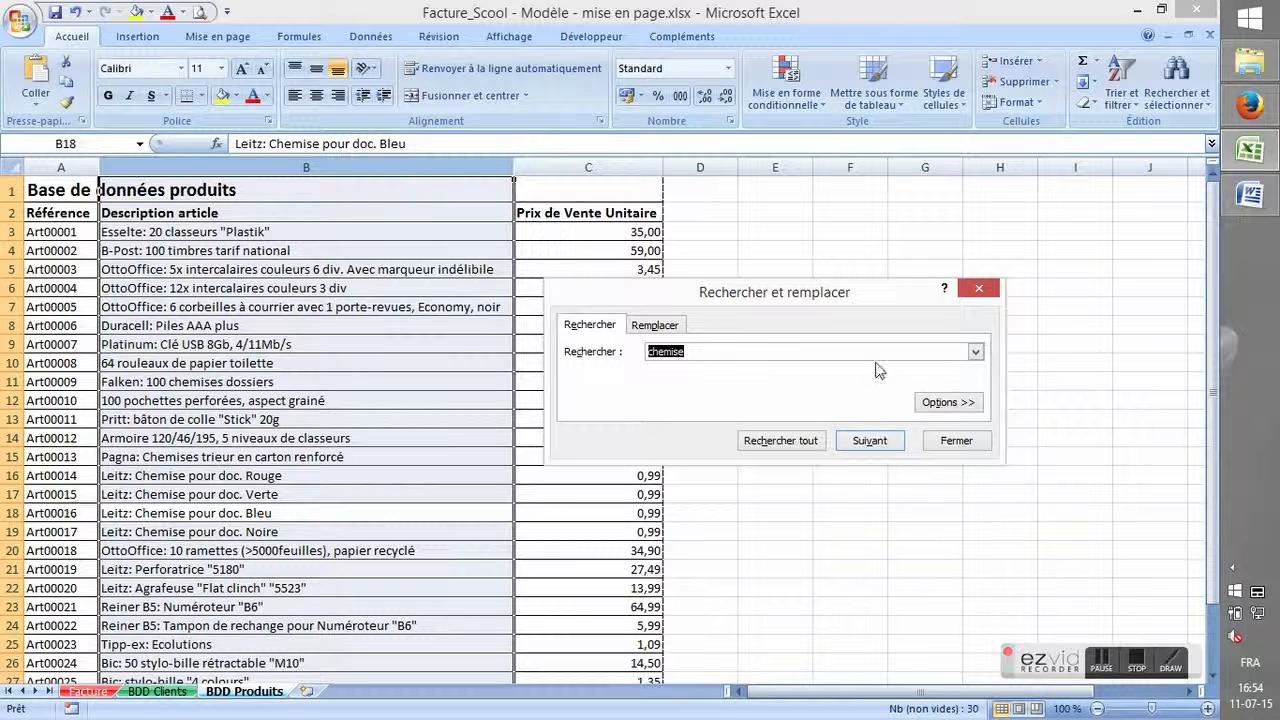
# Change the article codes of the invoice's first two lines to Art00015 and Art00016, and close the search dialog.
pyautogui.click(86, 692)
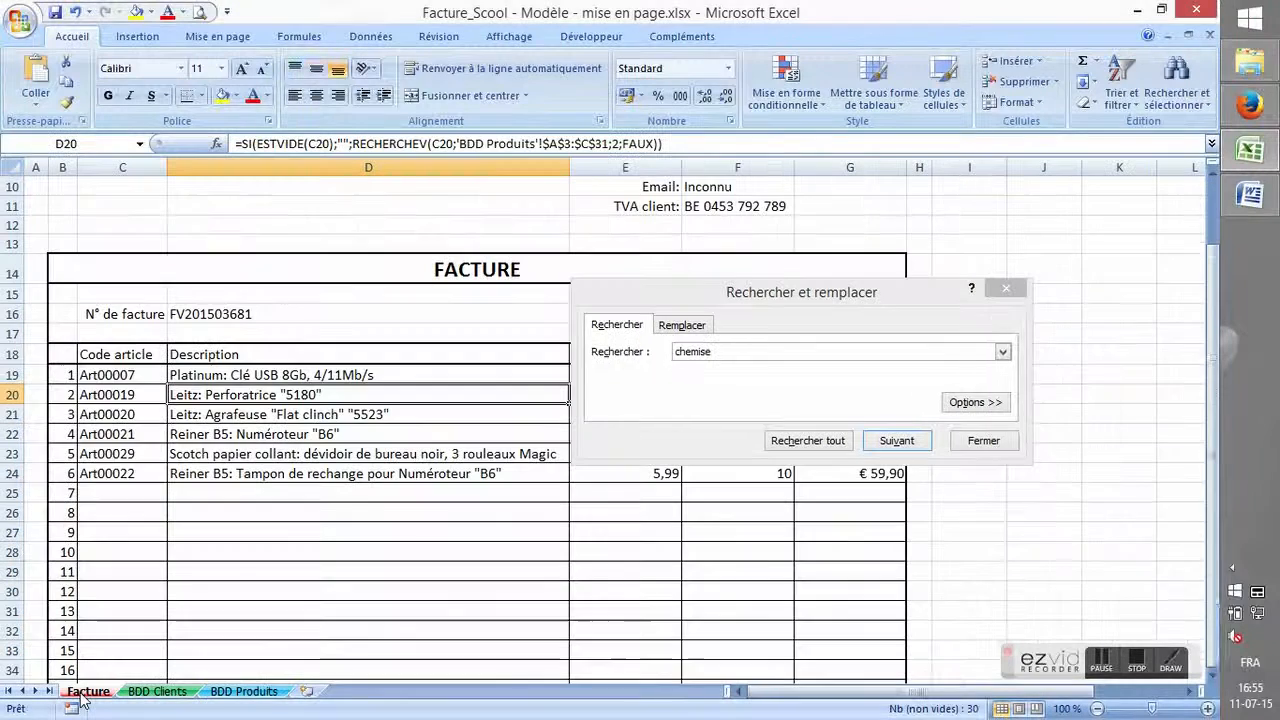
pyautogui.click(141, 374)
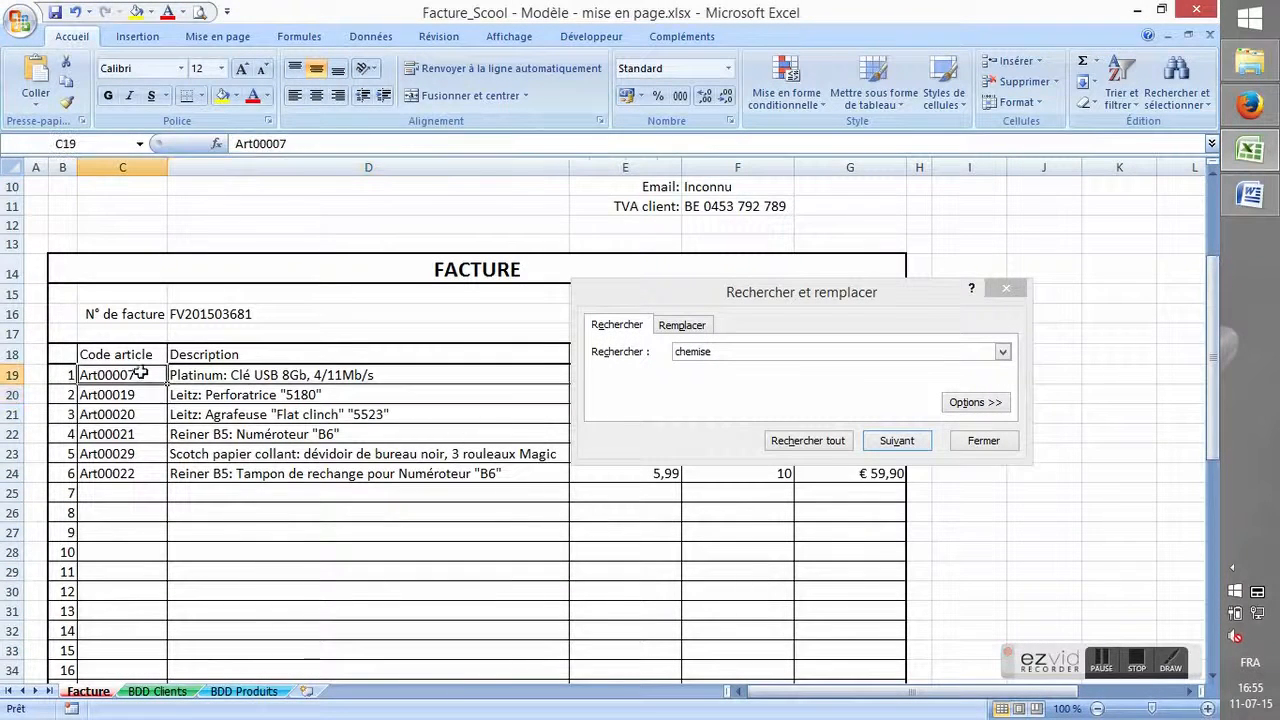
pyautogui.click(288, 144)
pyautogui.press('BackSpace')
pyautogui.press('BackSpace')
pyautogui.write('15')
pyautogui.press('Return')
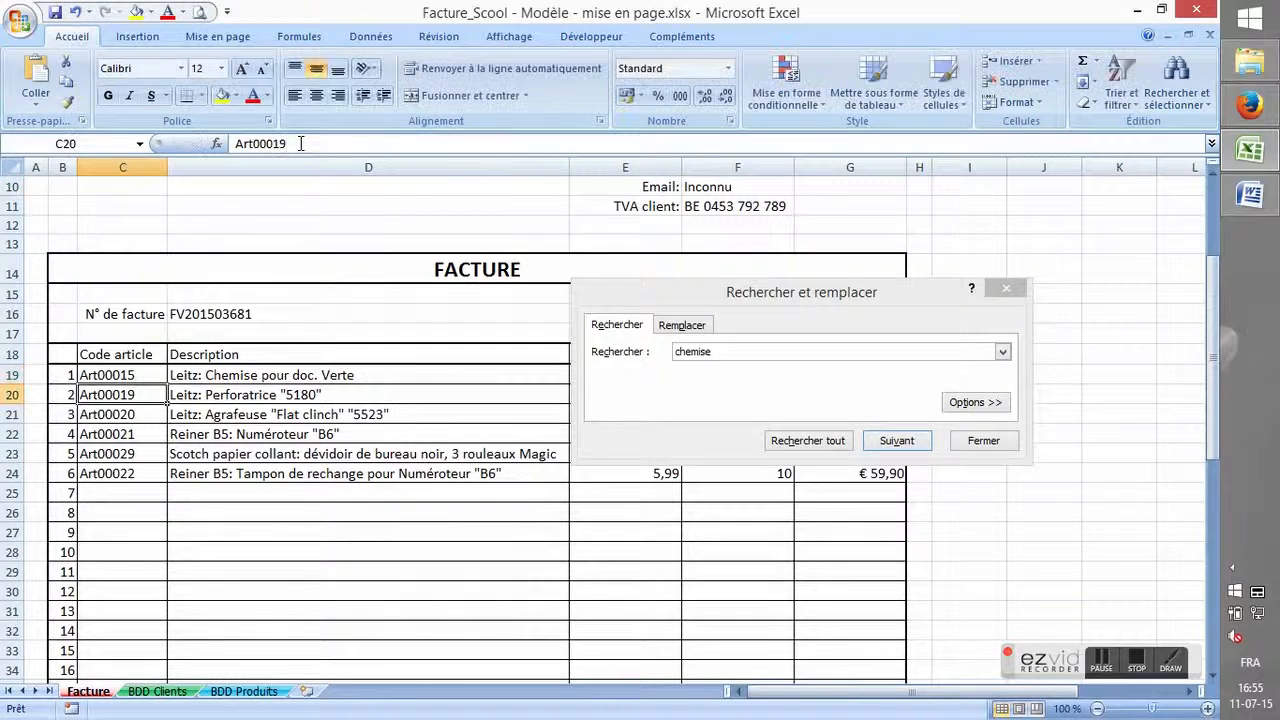
pyautogui.click(300, 143)
pyautogui.write('6')
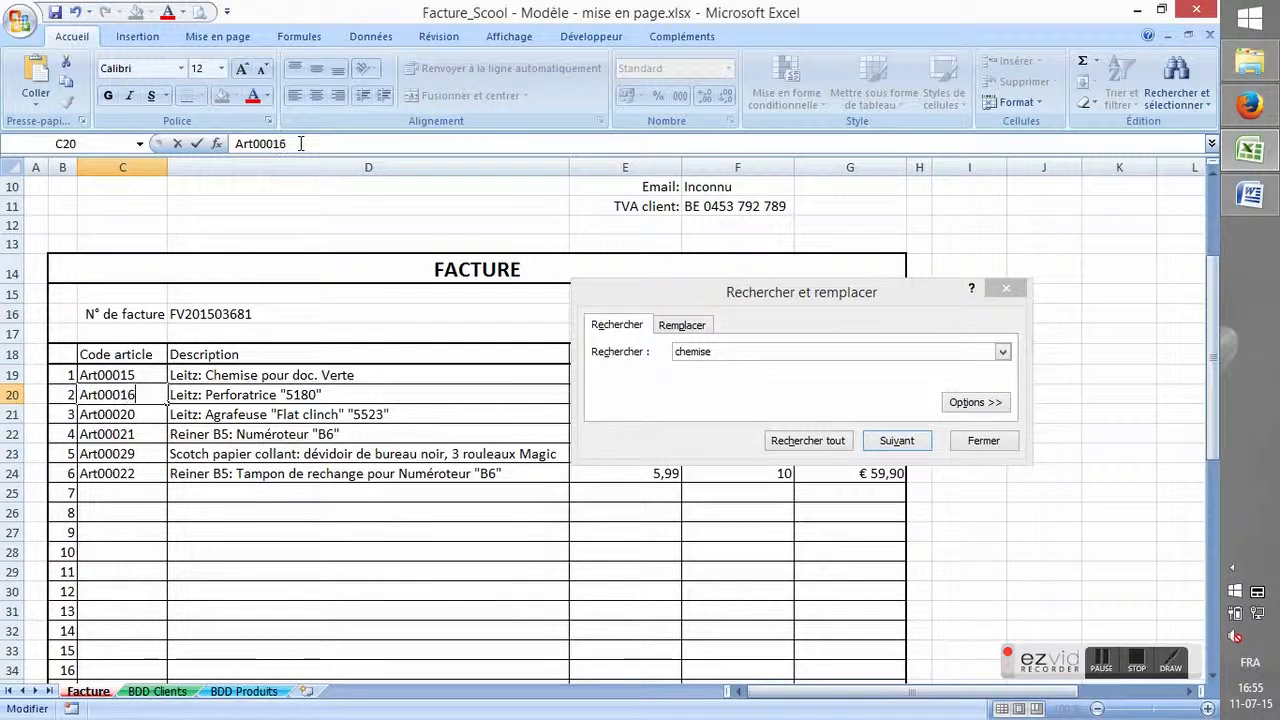
pyautogui.press('Return')
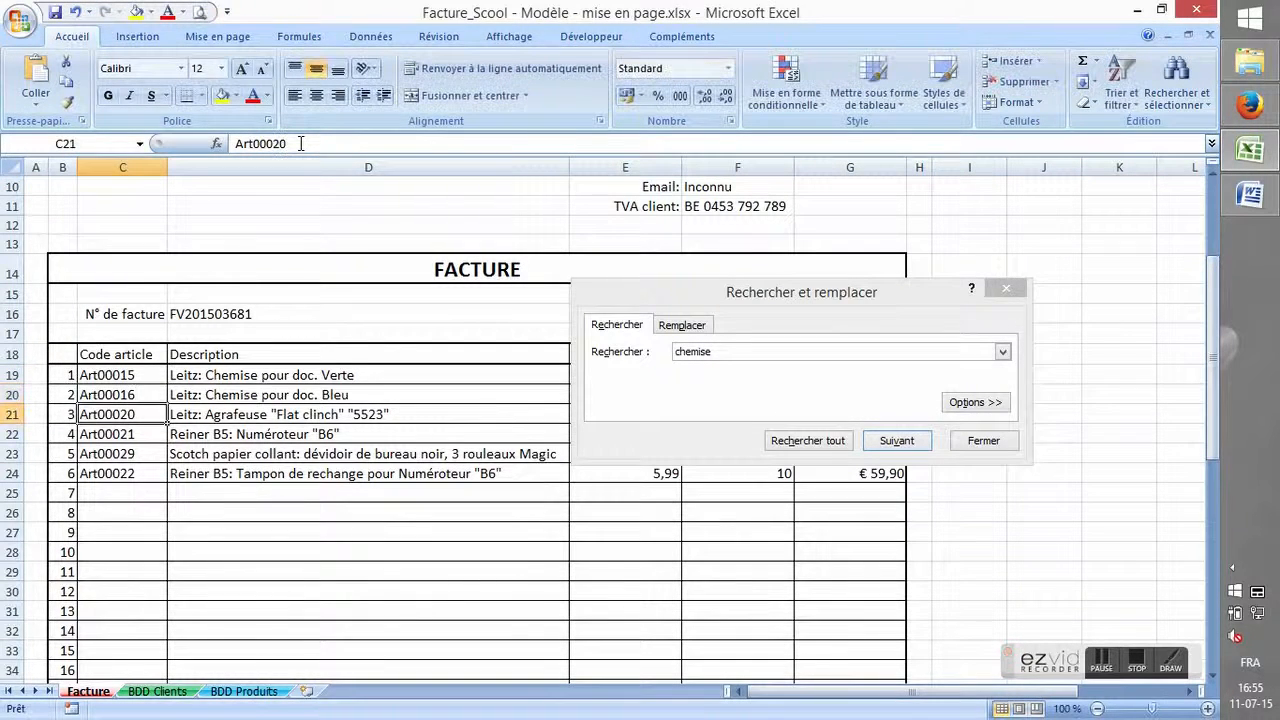
pyautogui.click(1008, 290)
# Check the ordered folder quantity in the Gmail message, and set the invoice's first two line quantities to 10 in Excel.
pyautogui.click(1251, 118)
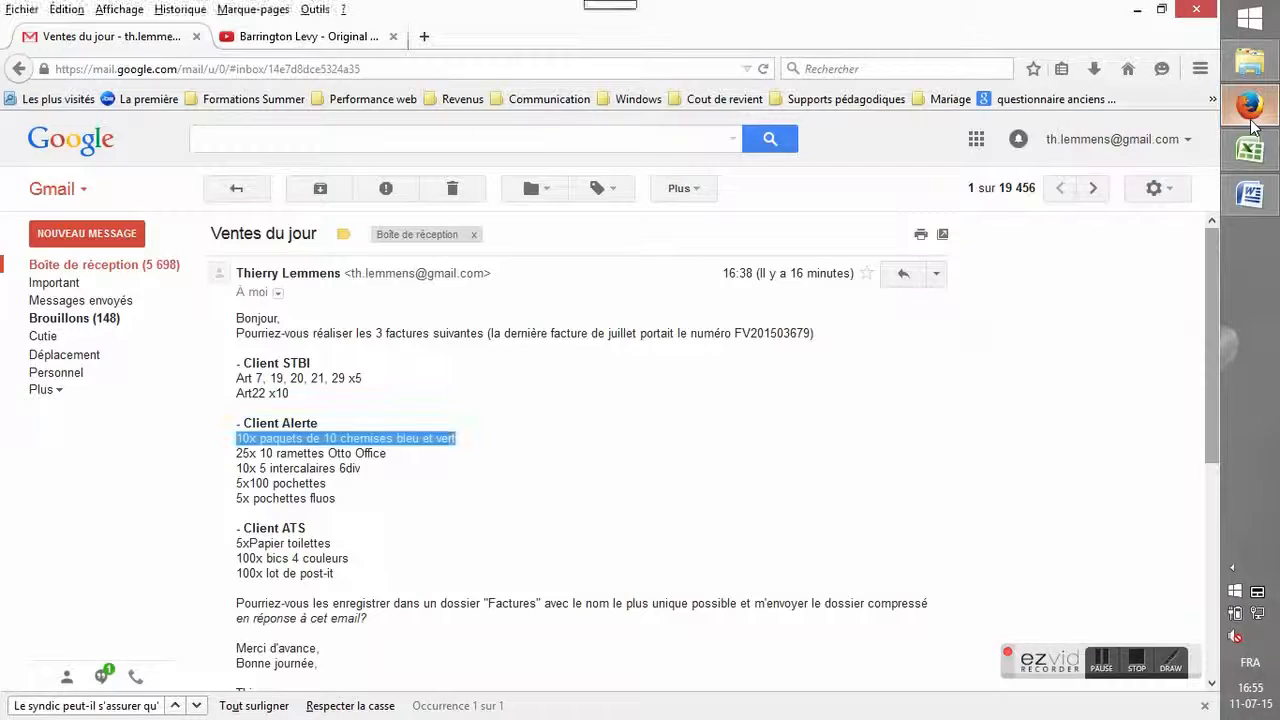
pyautogui.click(1251, 118)
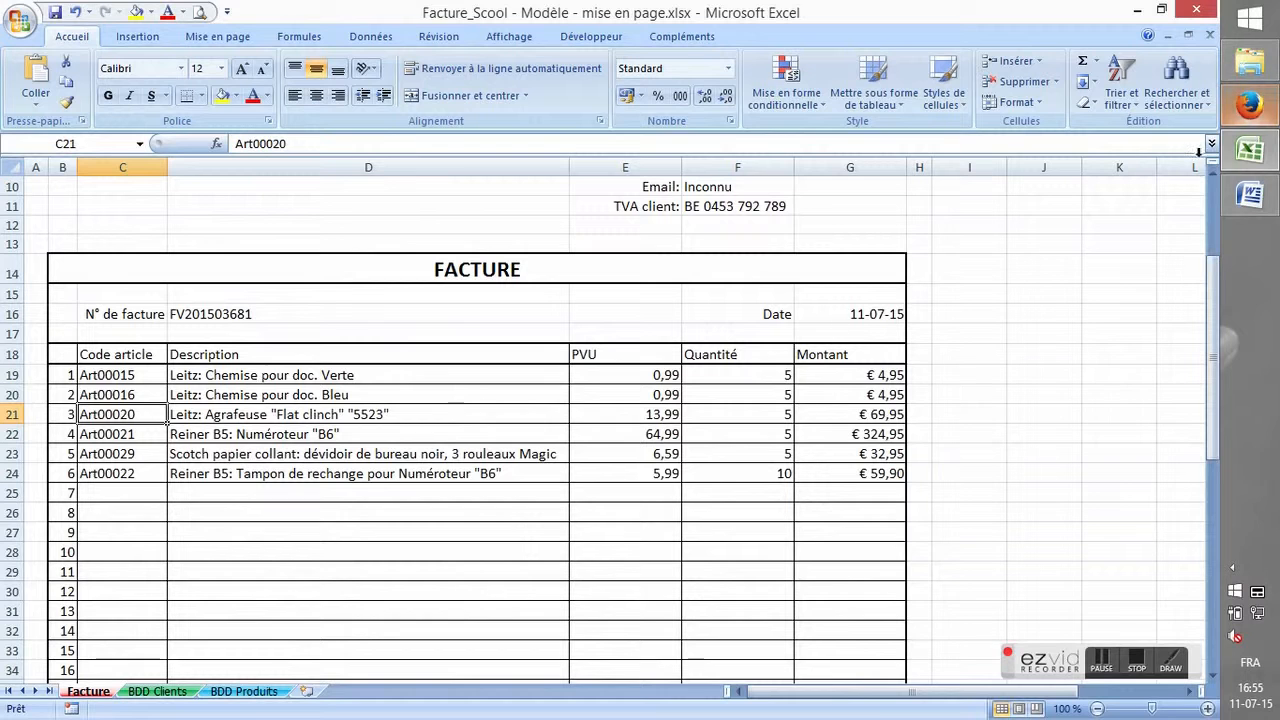
pyautogui.click(756, 376)
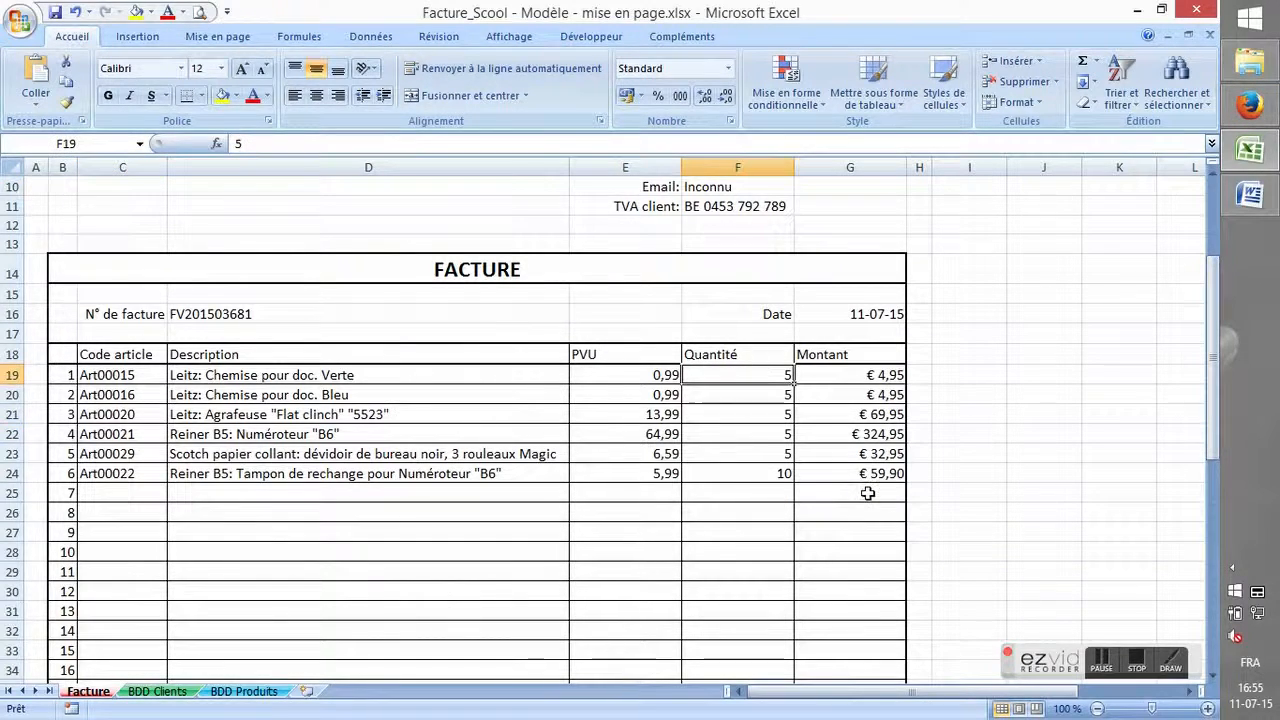
pyautogui.write('10')
pyautogui.press('Return')
pyautogui.write('10')
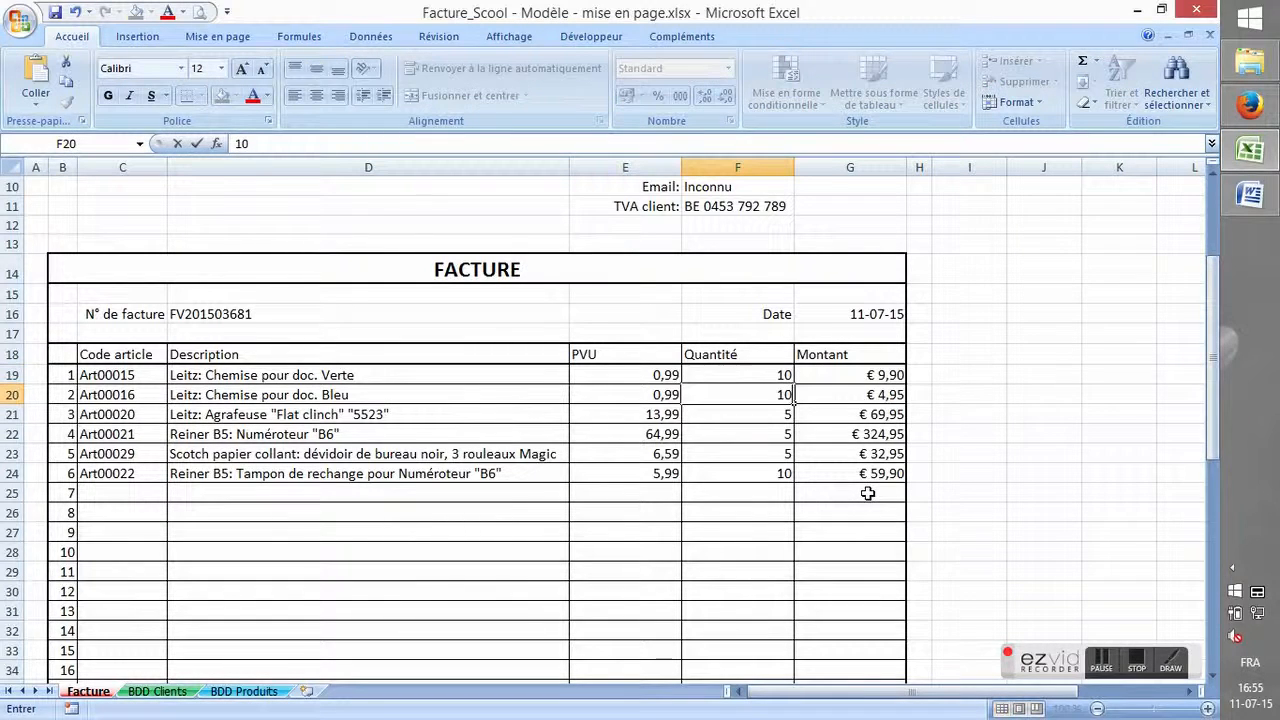
pyautogui.press('Return')
# Check Alerte's second ordered item in the Gmail message, highlighting its line and ending back in Excel.
pyautogui.click(150, 414)
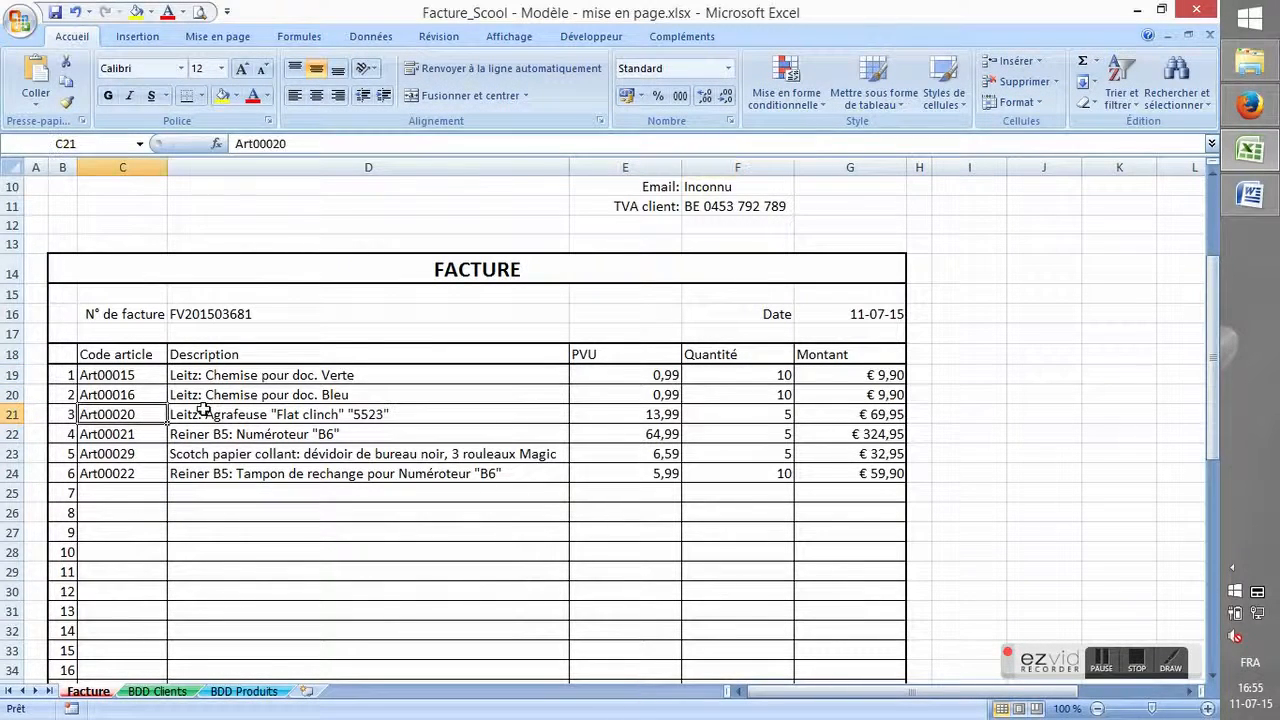
pyautogui.click(1248, 112)
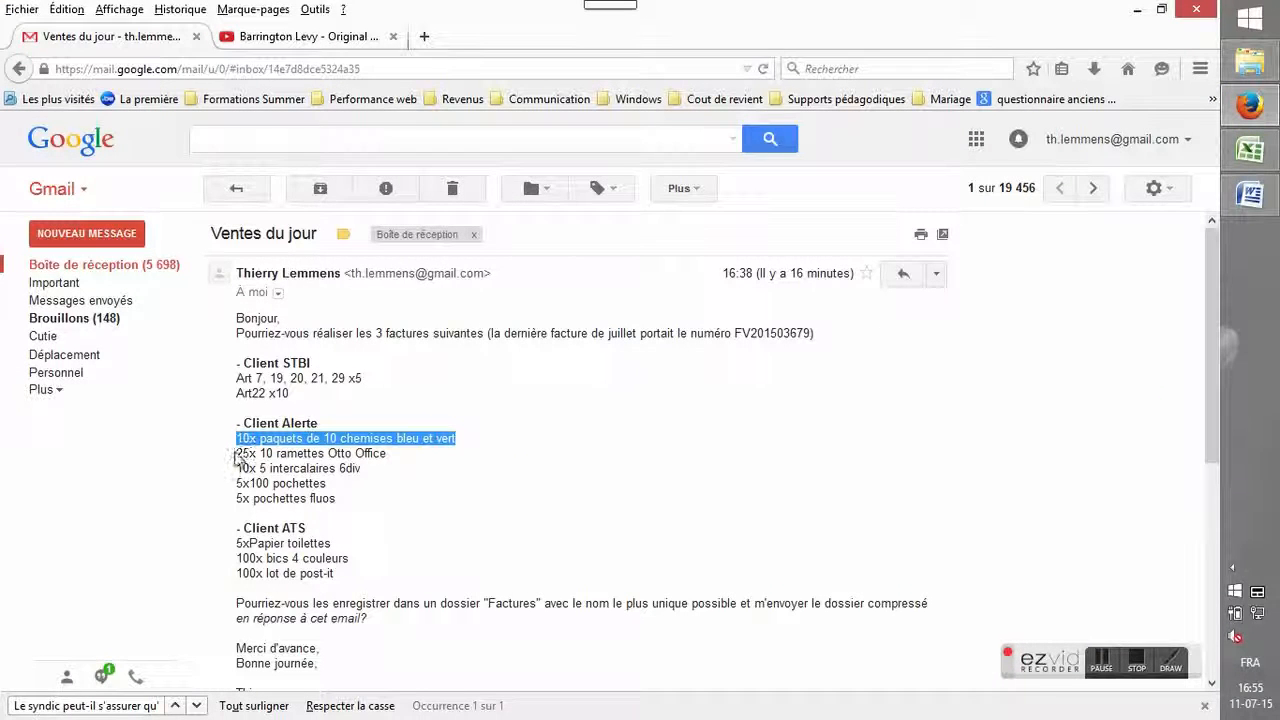
pyautogui.moveTo(237, 455); pyautogui.dragTo(386, 455)
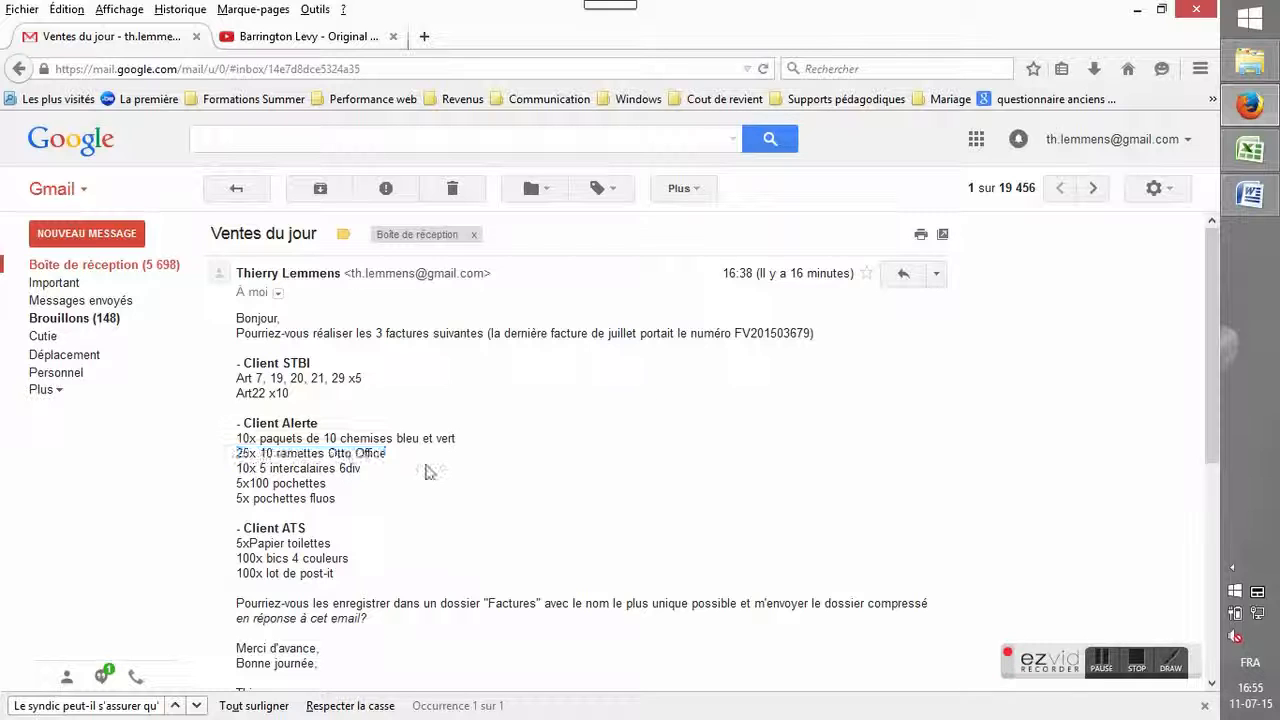
pyautogui.click(1248, 152)
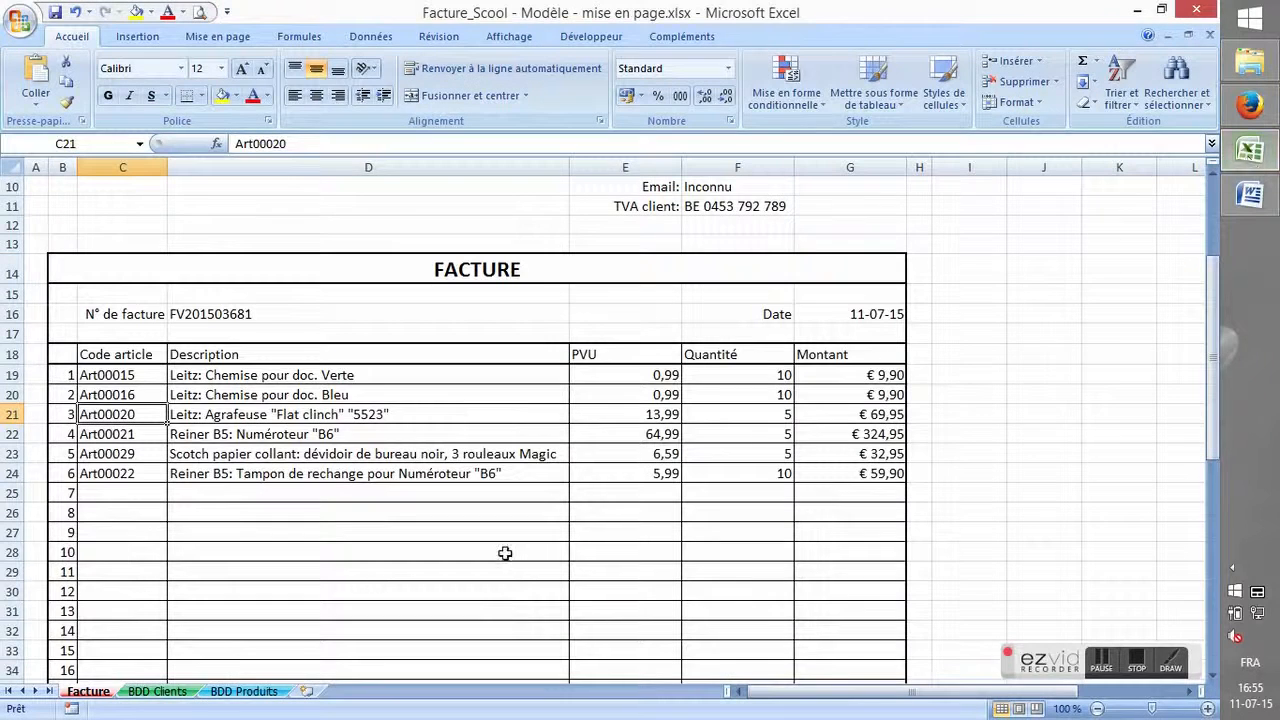
# Search the product database for "ramette", select the matching article's reference and close the search.
pyautogui.click(244, 691)
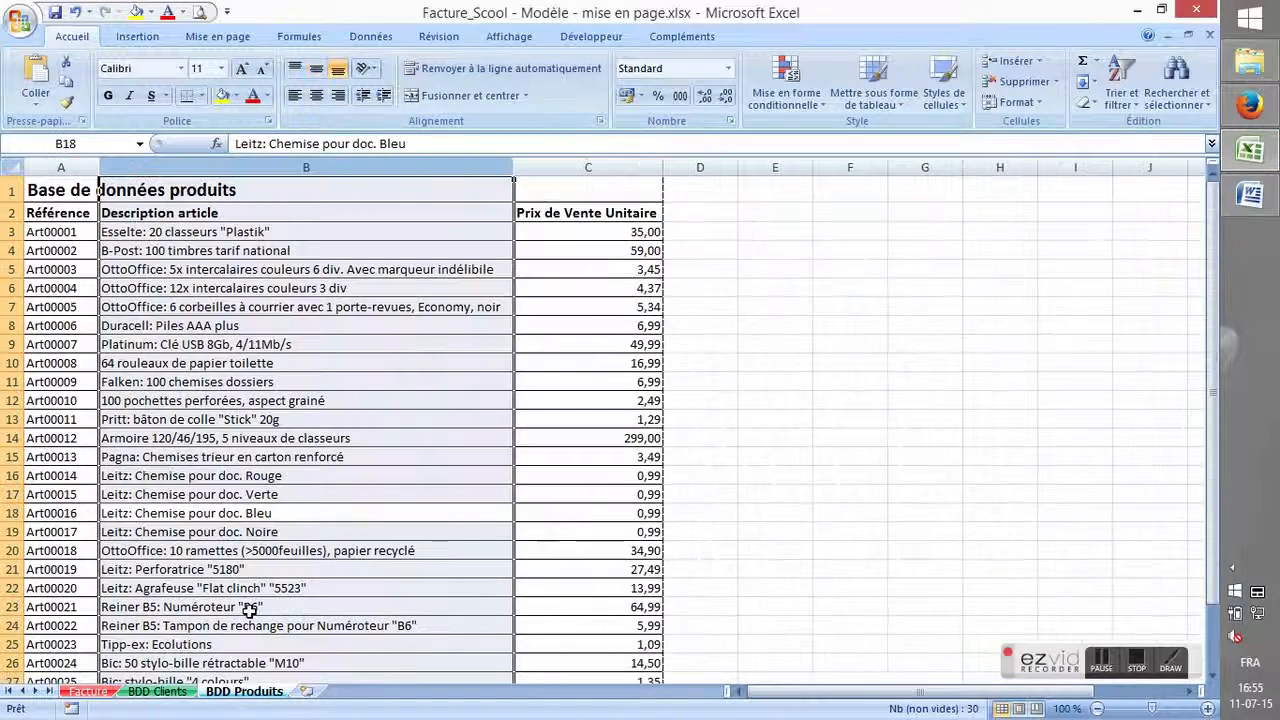
pyautogui.click(320, 166)
pyautogui.click(326, 231)
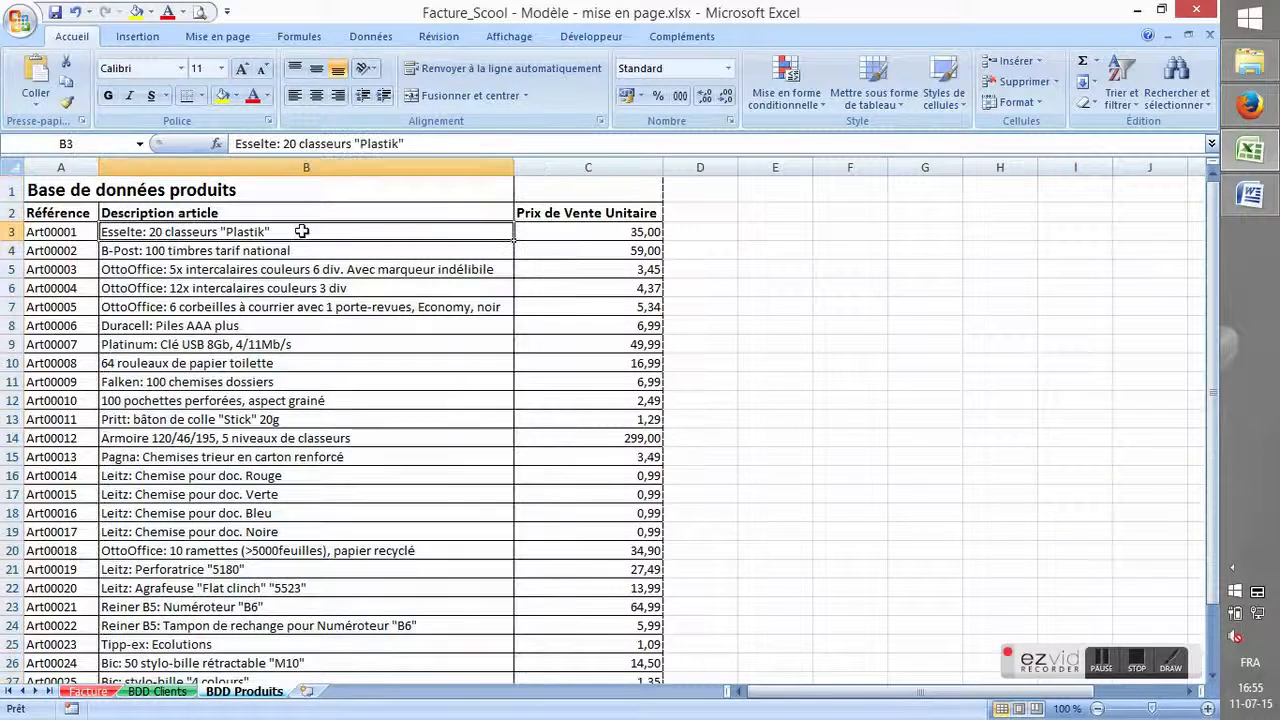
pyautogui.click(52, 190)
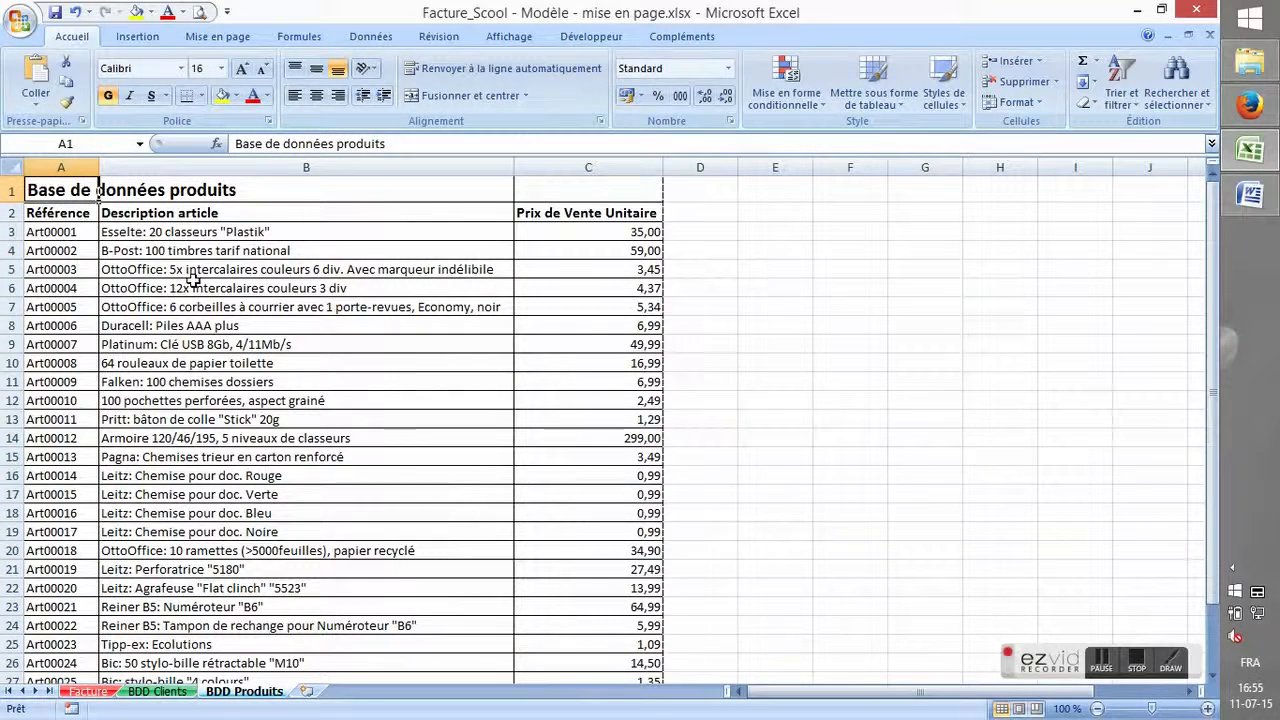
pyautogui.hotkey('ctrl', 'f')
pyautogui.write('ra')
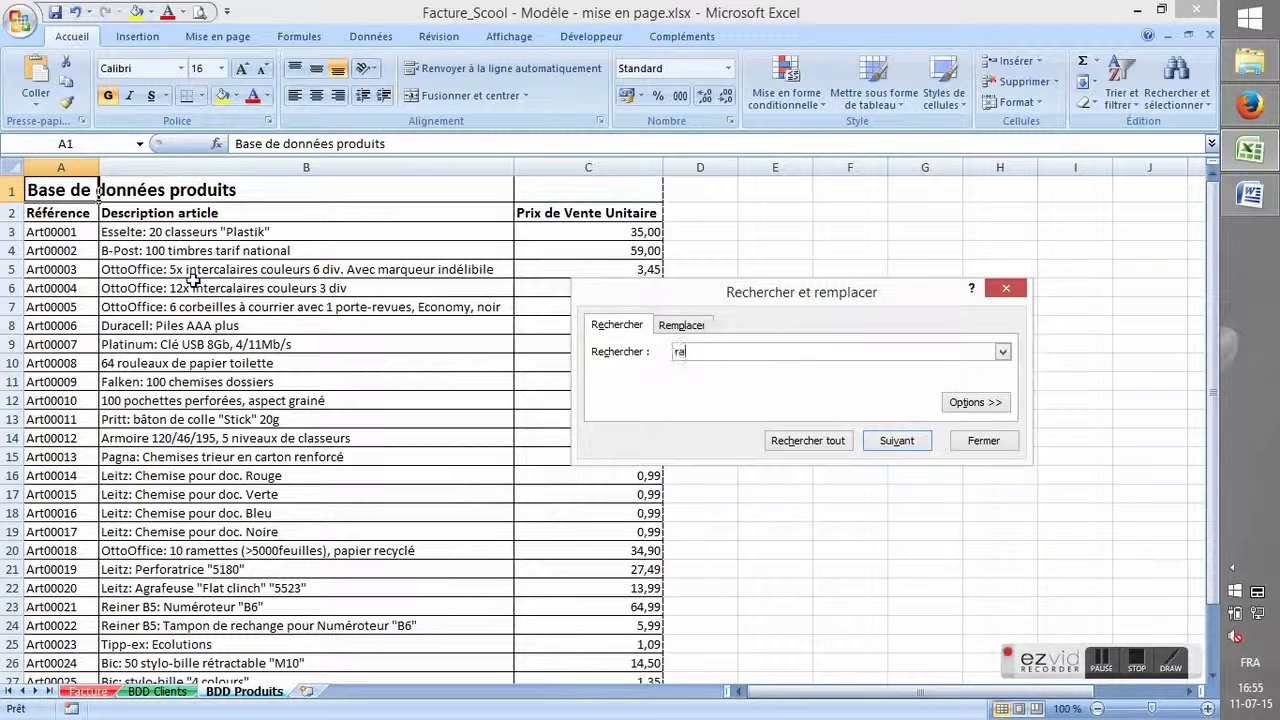
pyautogui.write('mette')
pyautogui.press('Return')
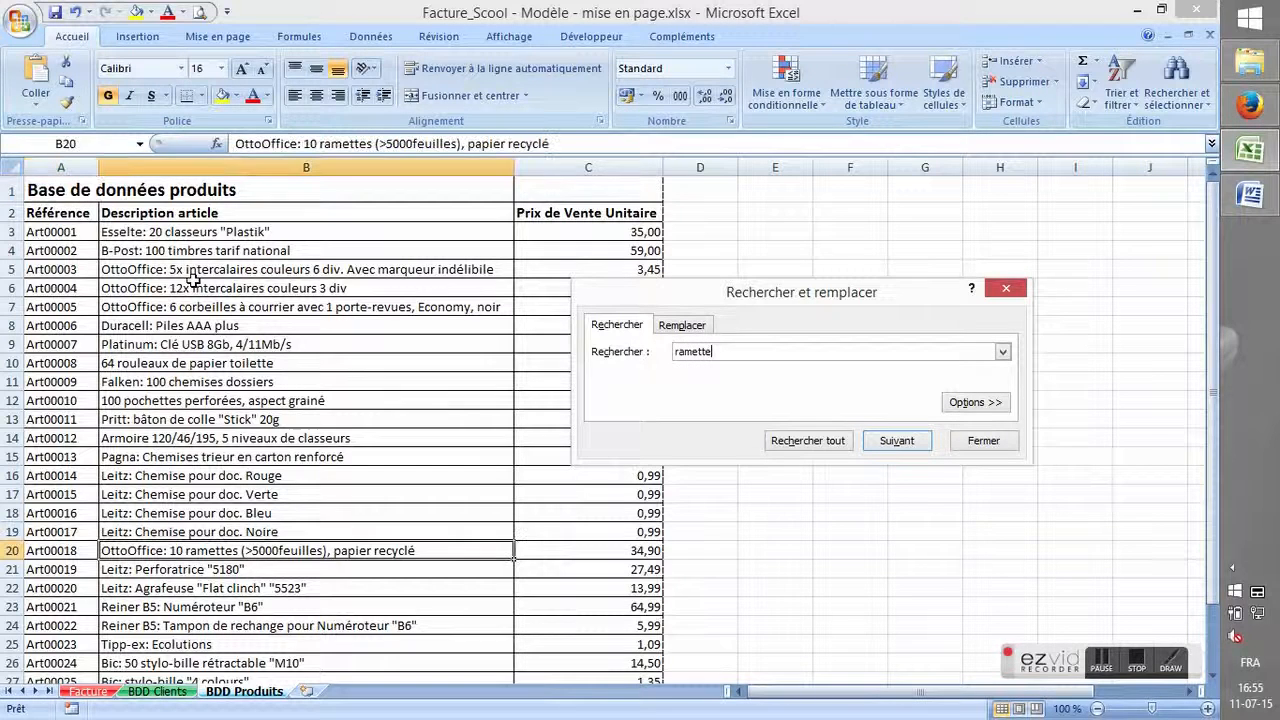
pyautogui.click(78, 552)
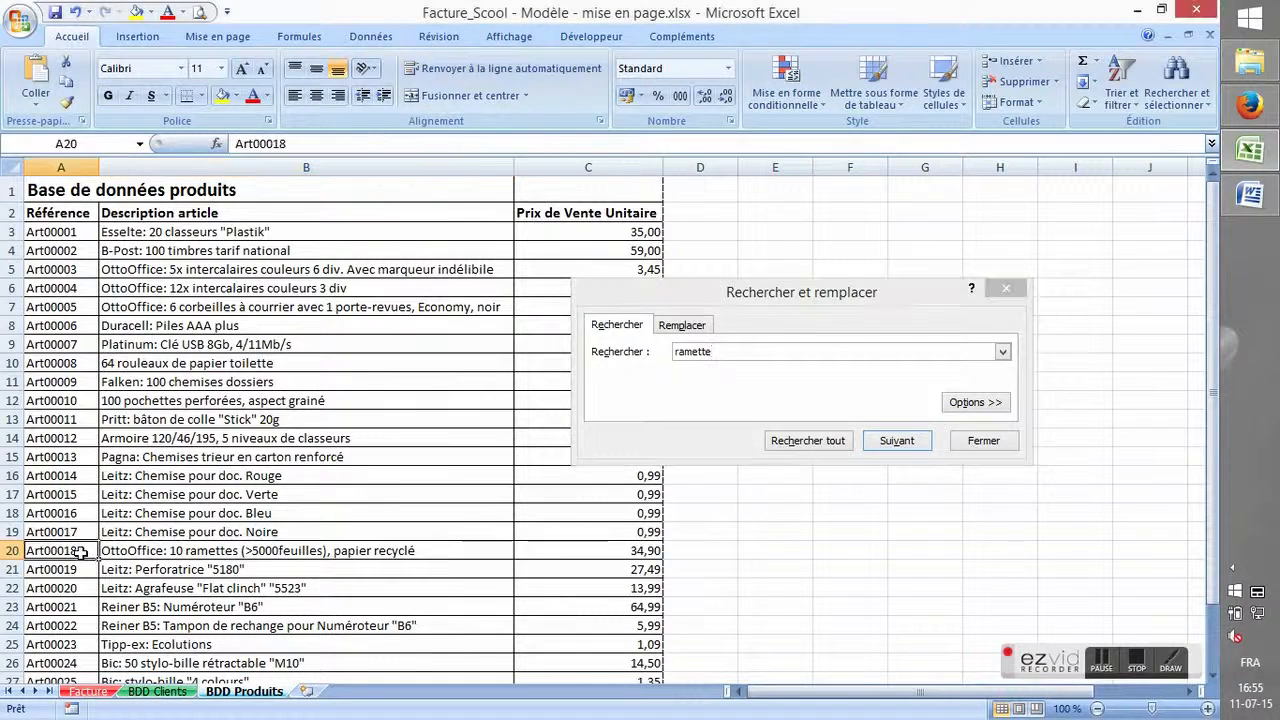
pyautogui.click(1006, 288)
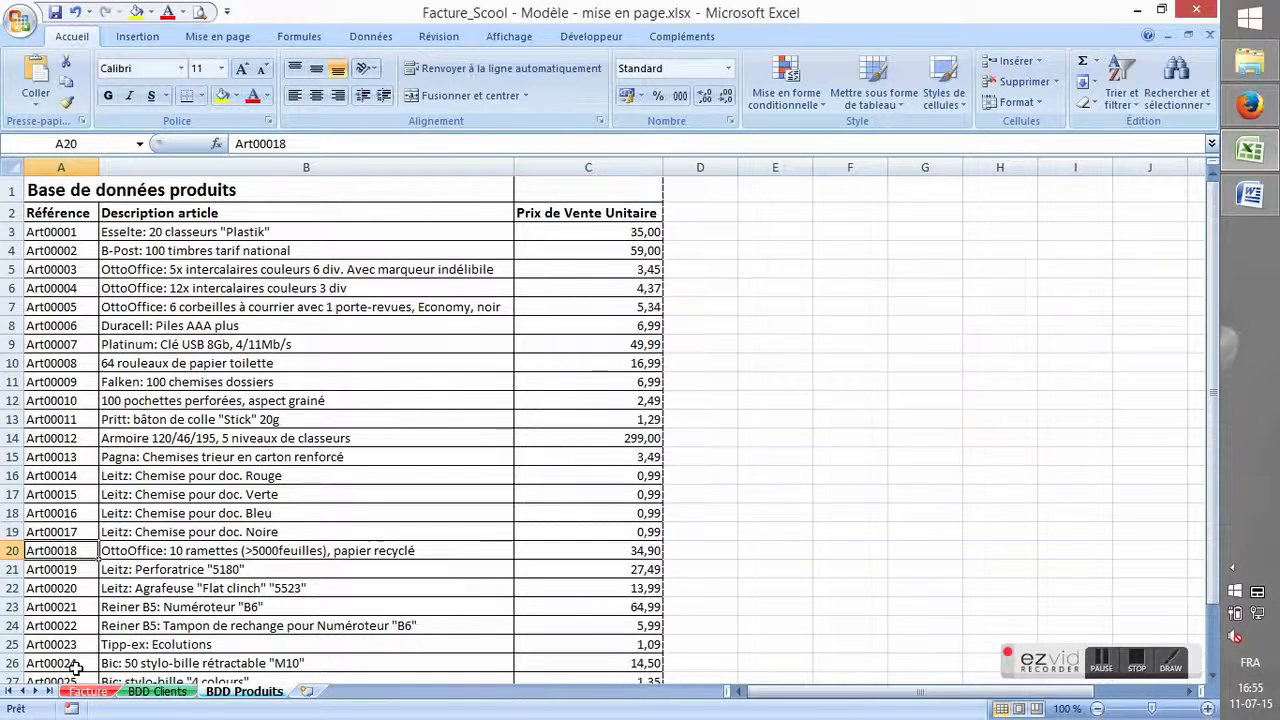
# Change the invoice's third line to article code Art00018 with a quantity of 25.
pyautogui.click(88, 691)
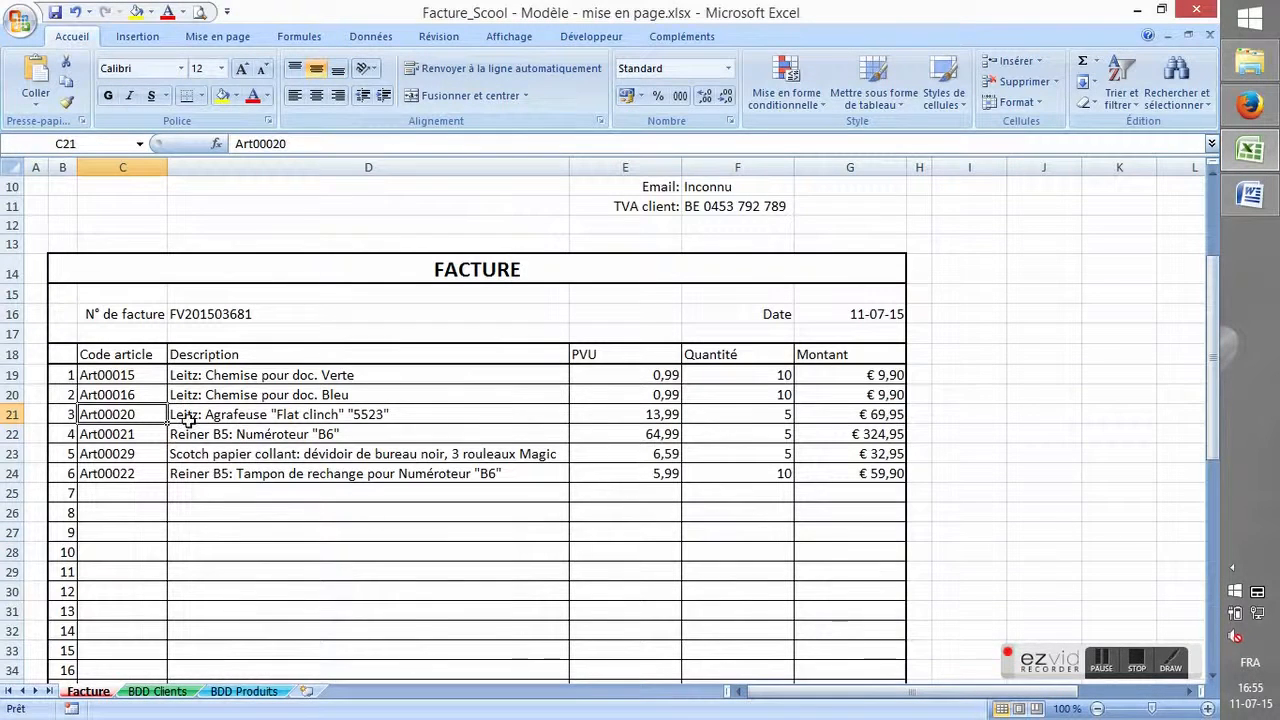
pyautogui.press('F2')
pyautogui.write('1')
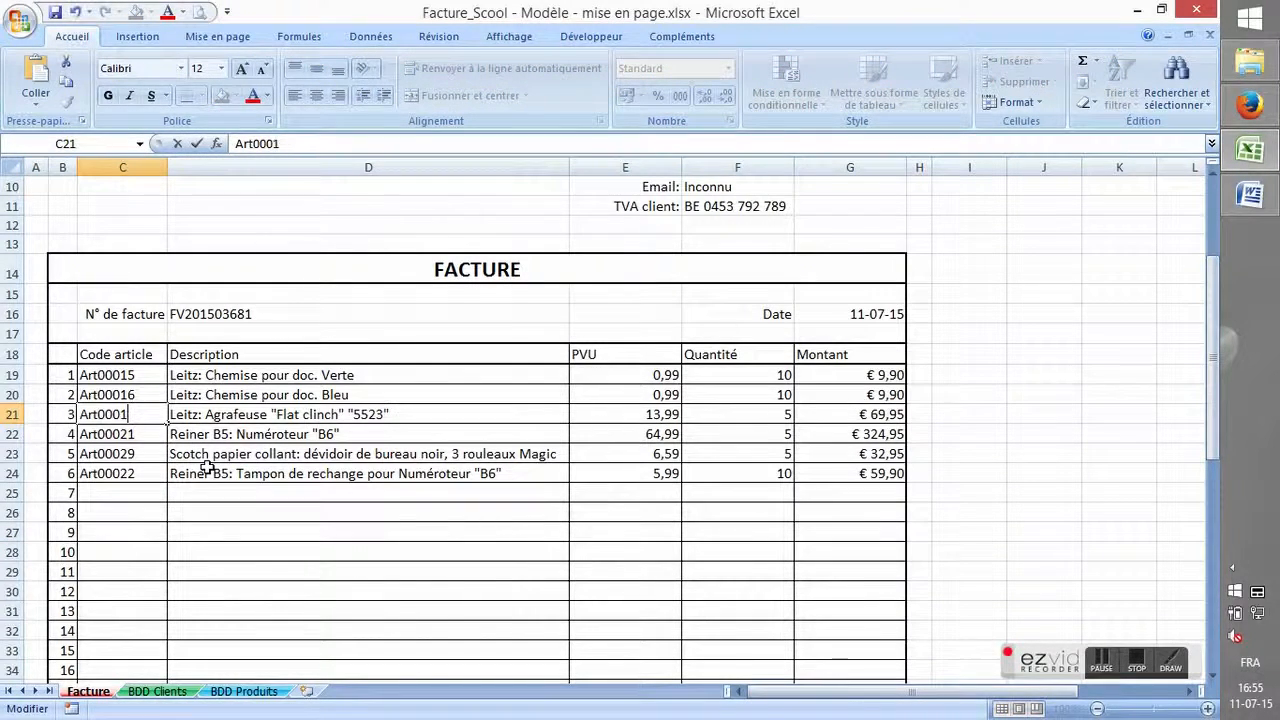
pyautogui.press('Tab')
pyautogui.press('Tab')
pyautogui.press('Tab')
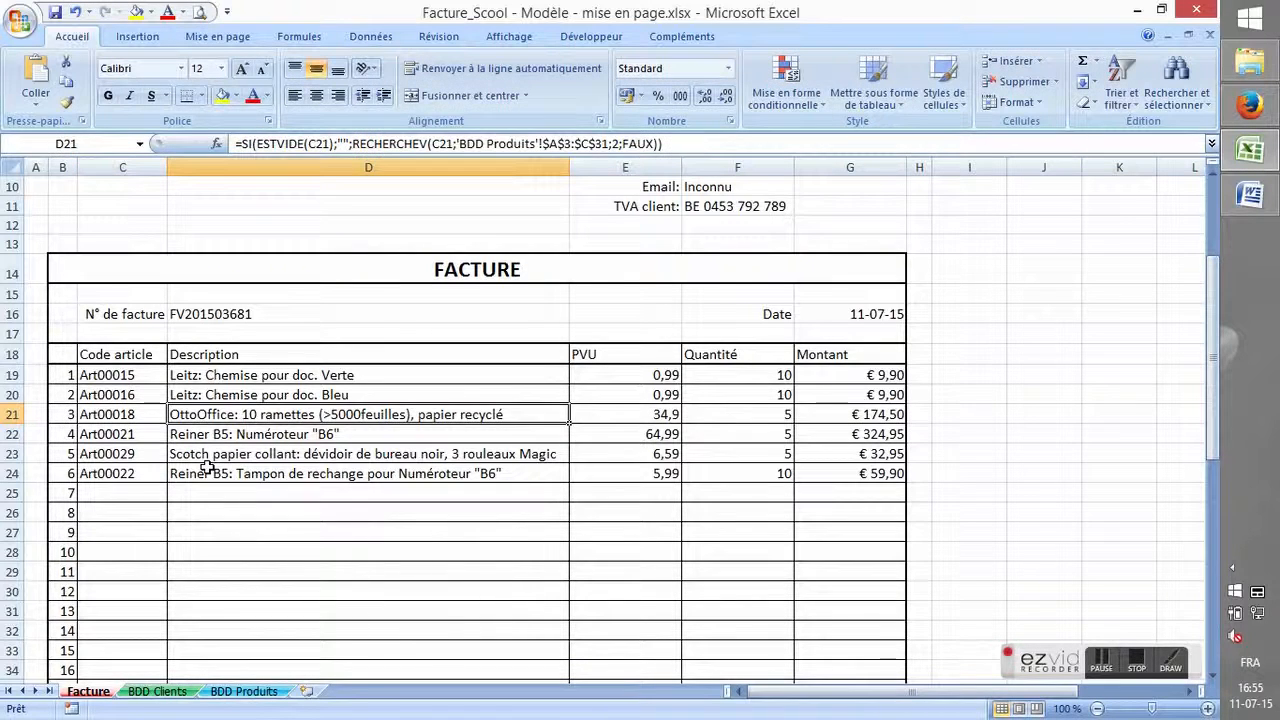
pyautogui.write('25')
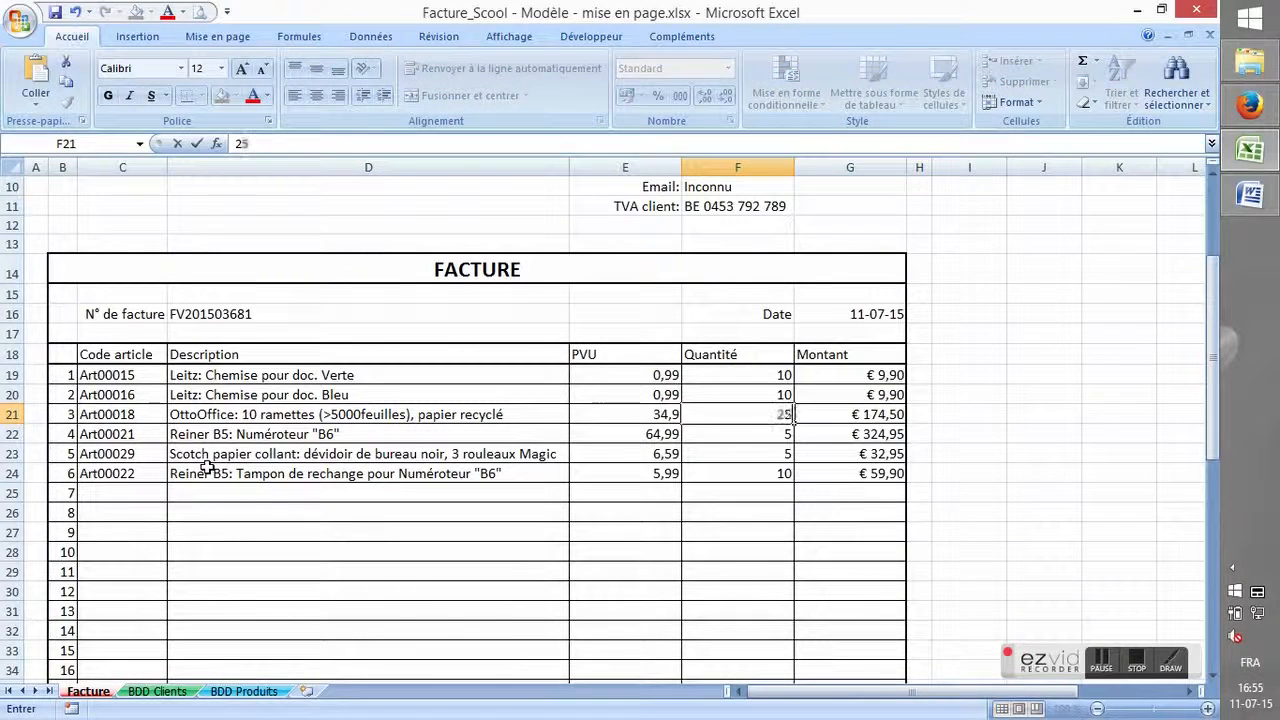
pyautogui.press('Return')
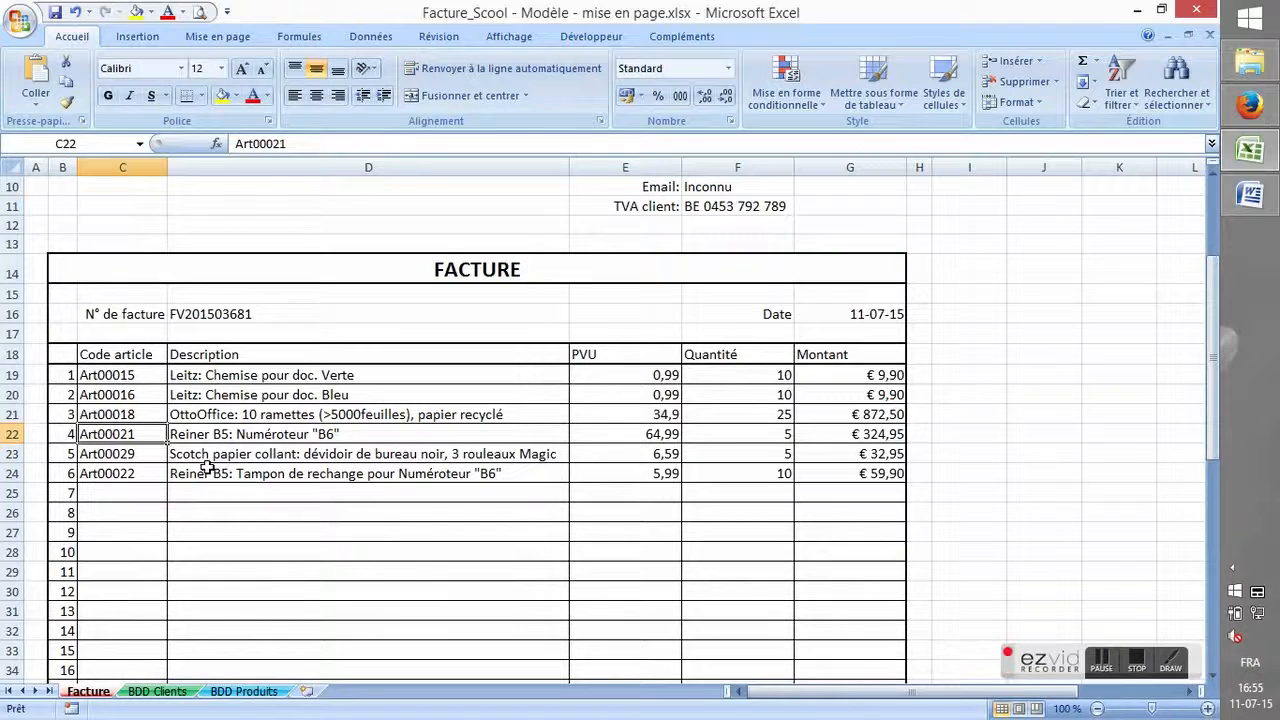
# Check Alerte's third ordered item in the Gmail message, highlighting its line and ending back in Excel.
pyautogui.click(1249, 105)
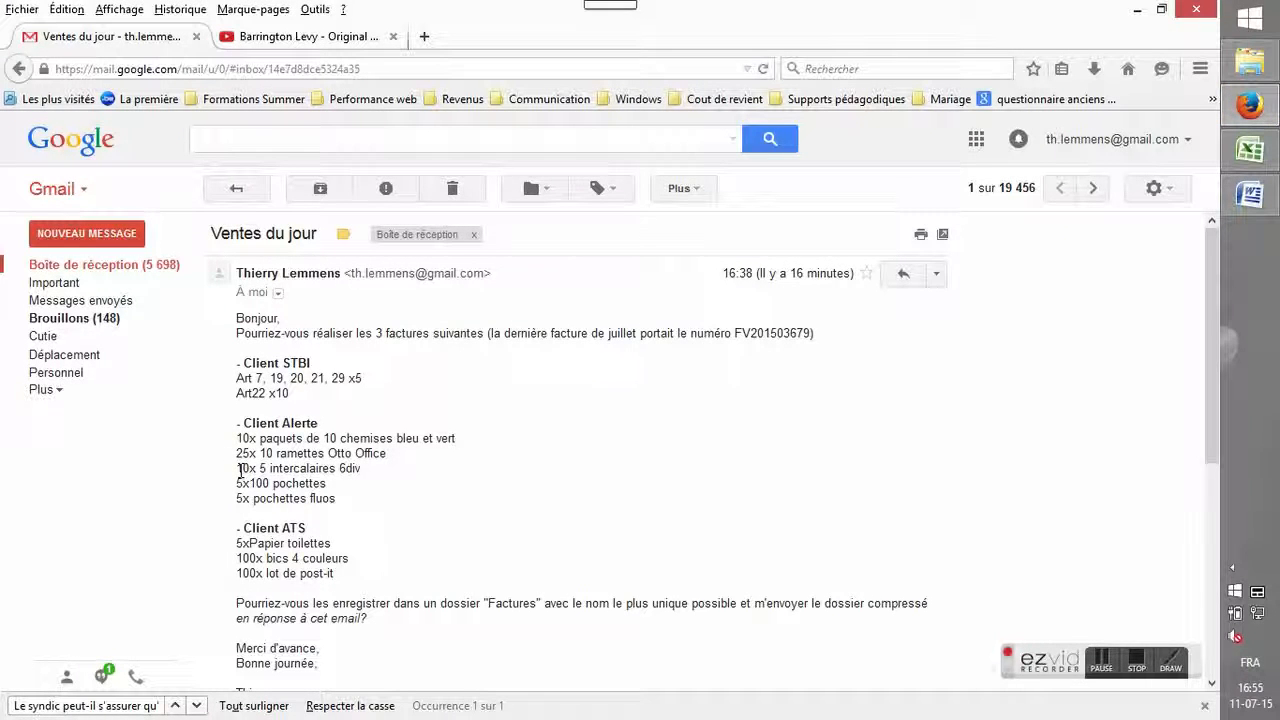
pyautogui.moveTo(240, 470); pyautogui.dragTo(366, 471)
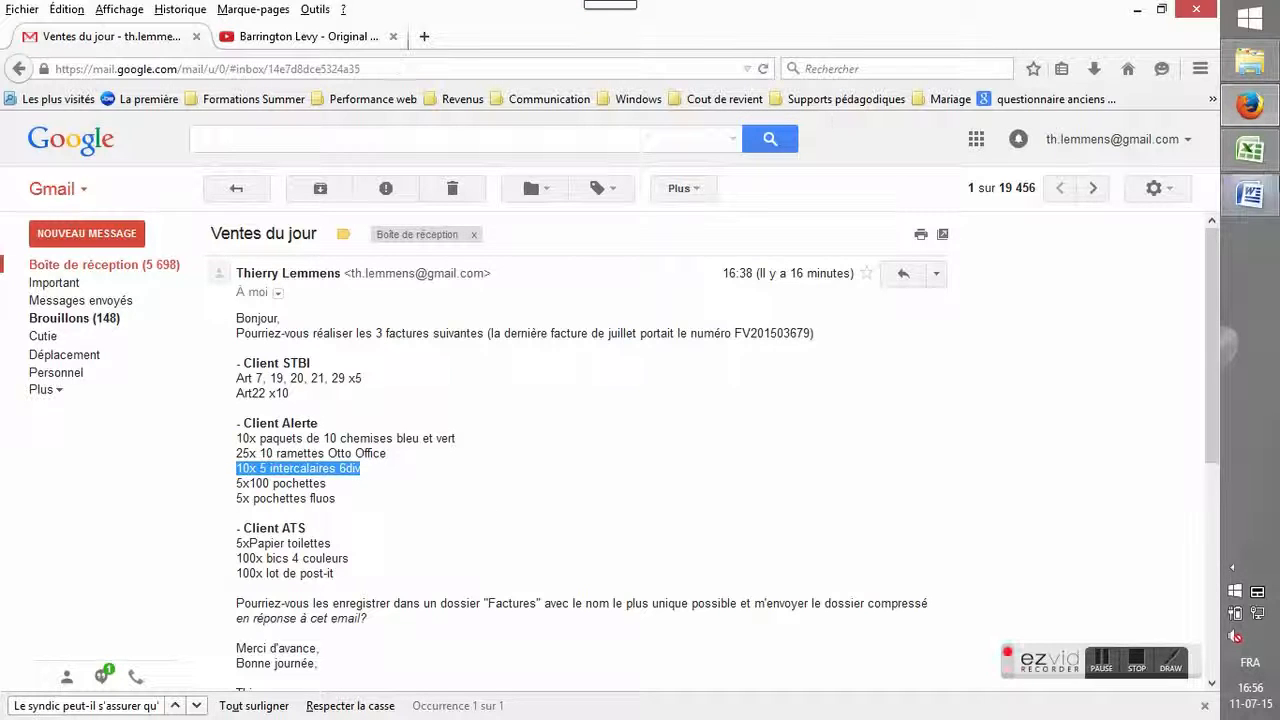
pyautogui.click(1266, 158)
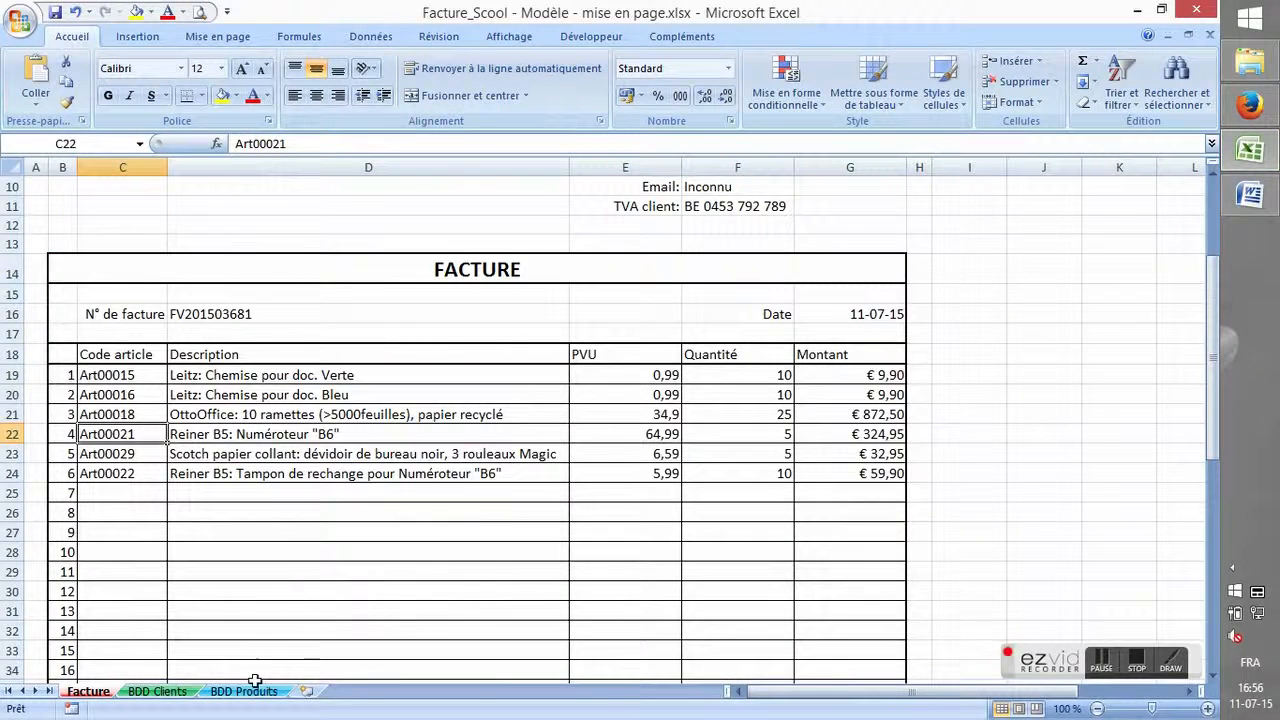
# Search the product database for "intercalaire", cycle through the matches back to the 6-division OttoOffice dividers, and close the search.
pyautogui.click(255, 693)
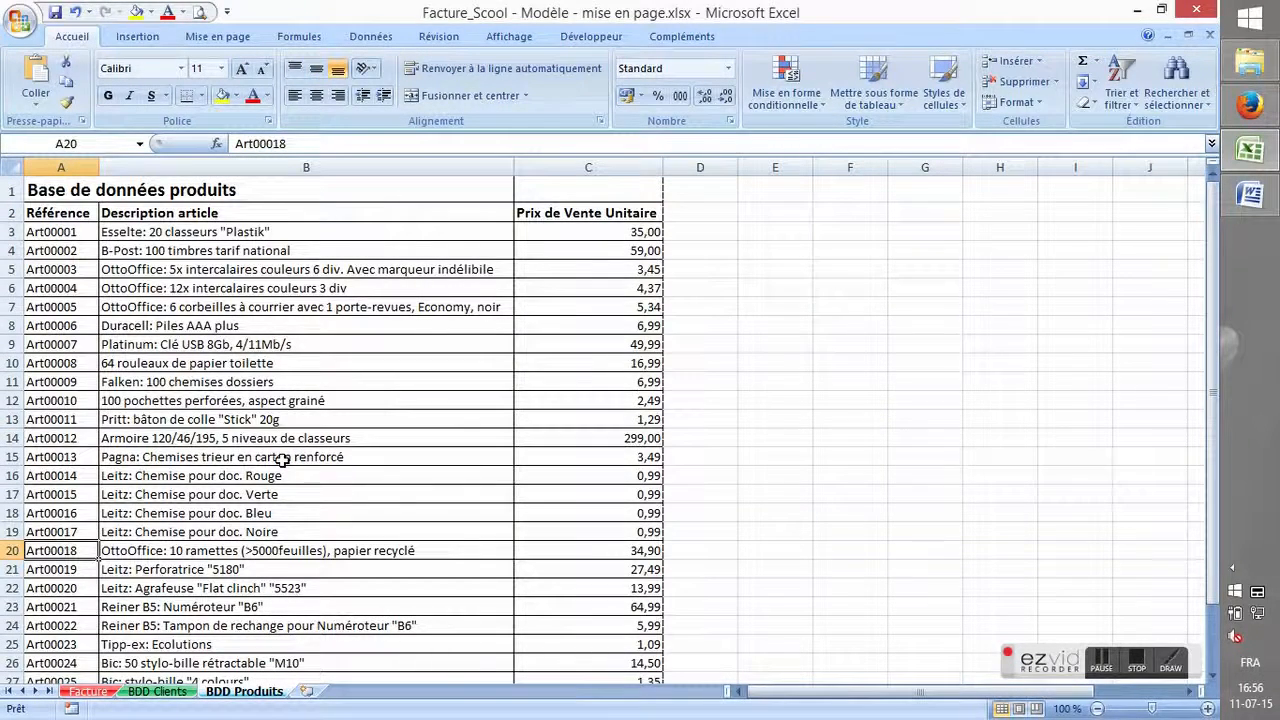
pyautogui.hotkey('ctrl', 'f')
pyautogui.write('in')
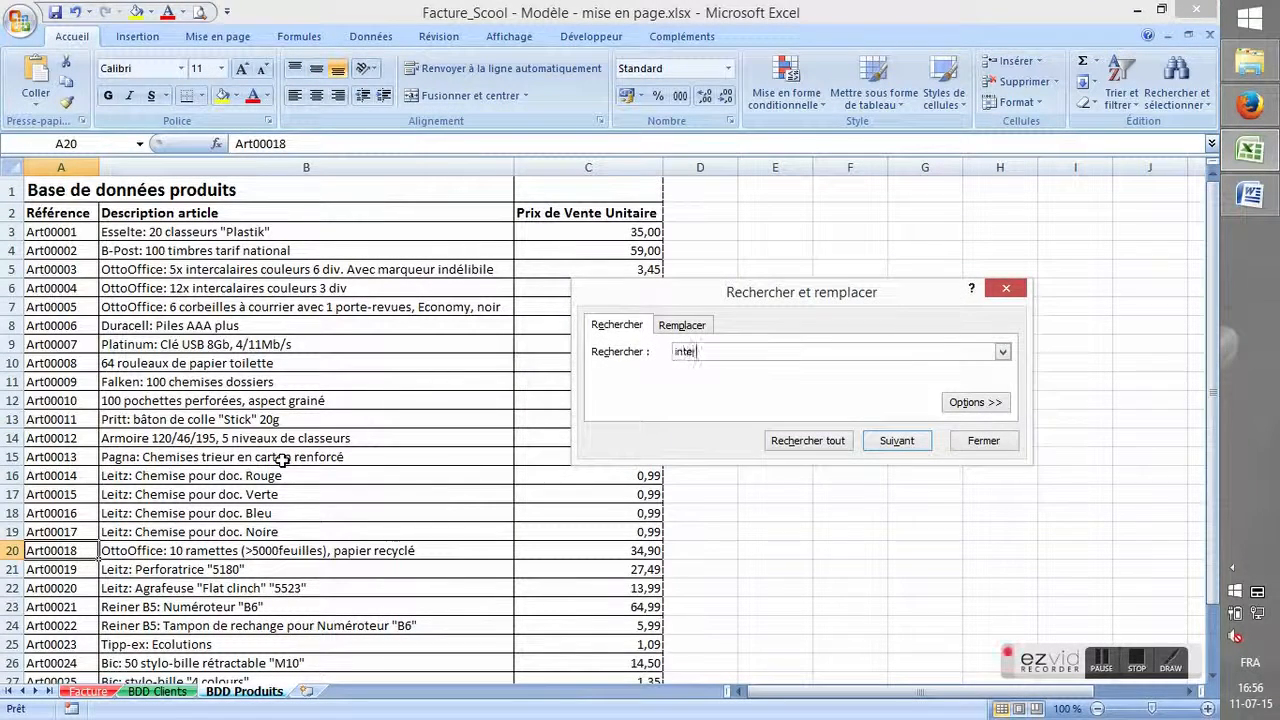
pyautogui.write('tercalaire')
pyautogui.press('Return')
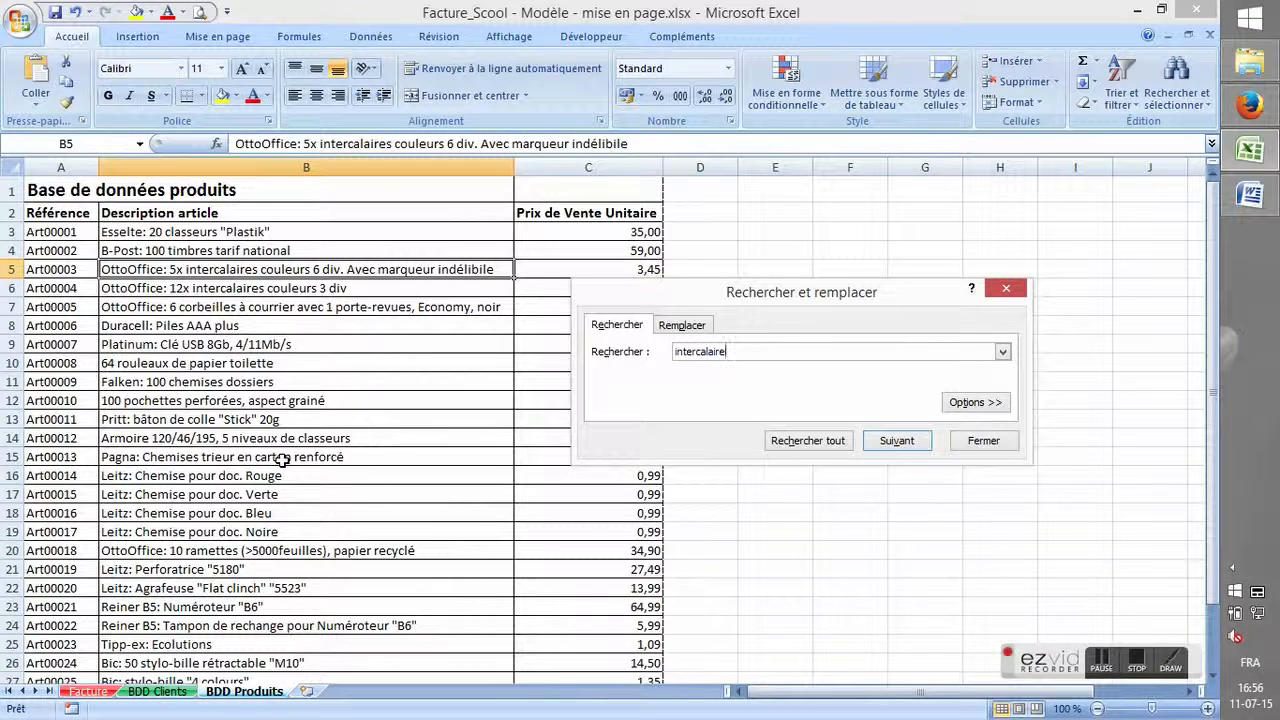
pyautogui.press('Return')
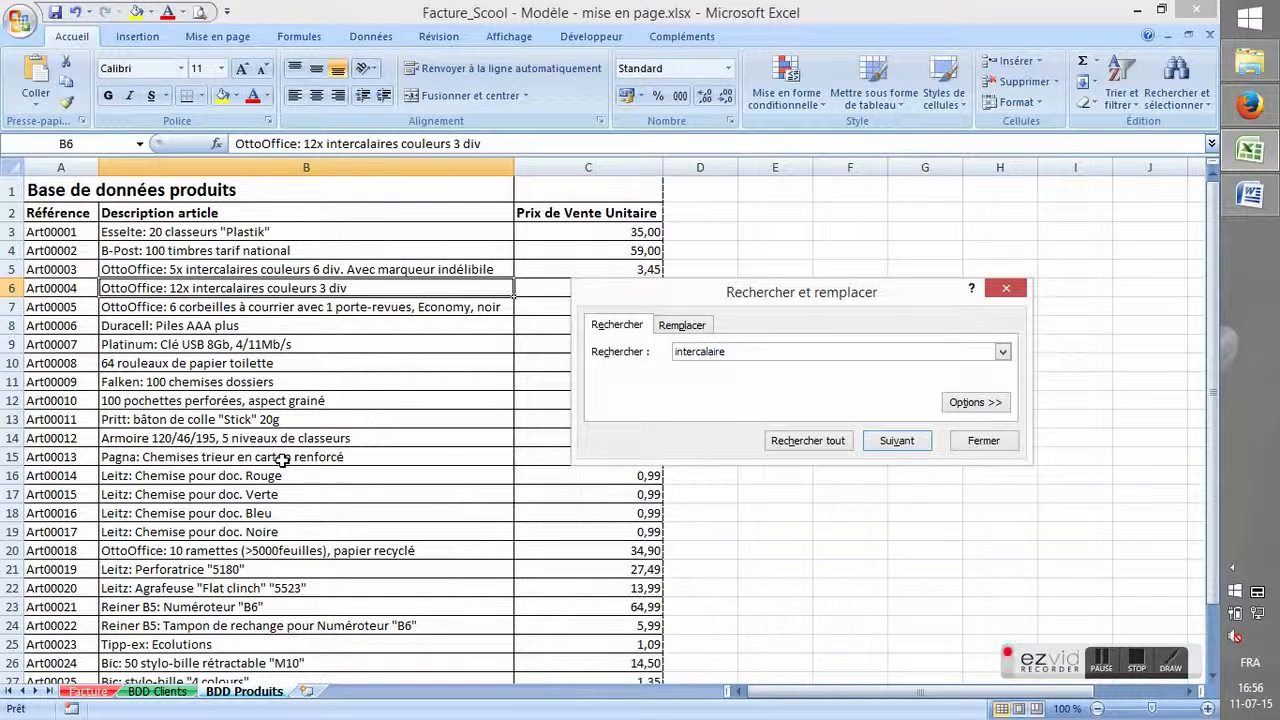
pyautogui.press('Return')
pyautogui.press('Return')
pyautogui.press('Return')
pyautogui.press('Return')
pyautogui.press('Return')
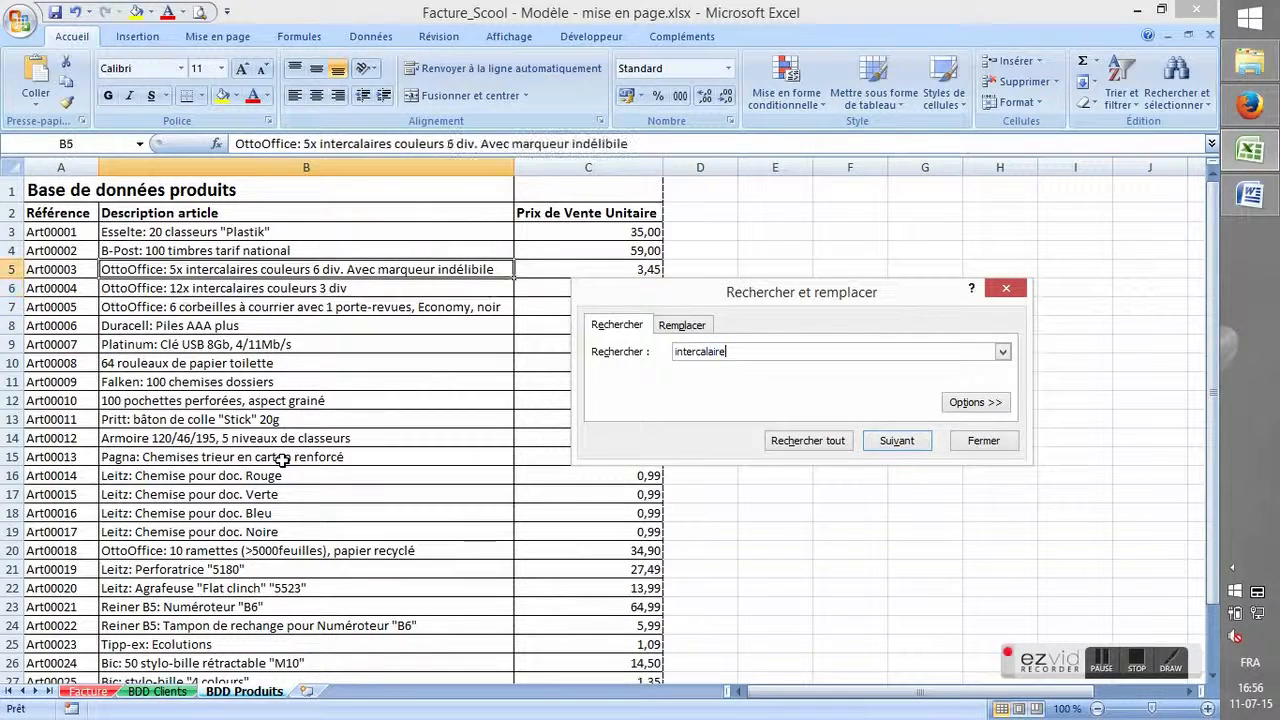
pyautogui.press('Return')
pyautogui.press('Return')
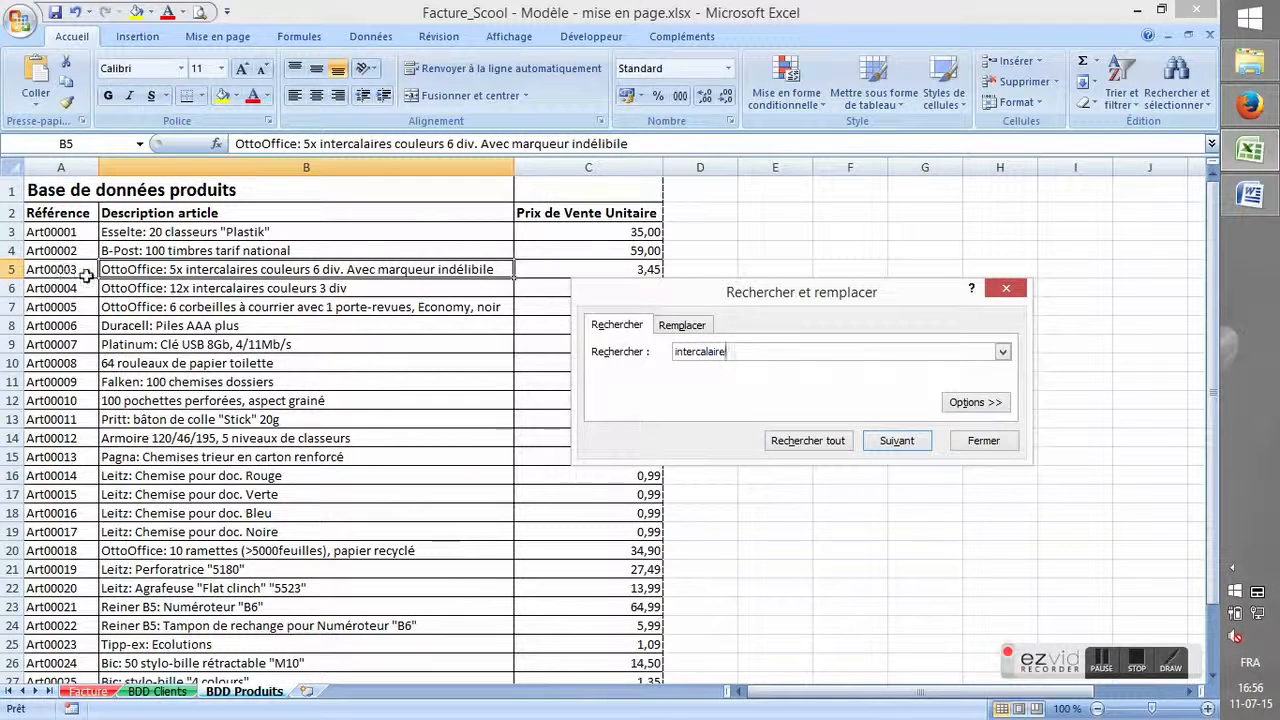
pyautogui.click(1005, 288)
# Change the article code of the invoice's fourth line to Art00003.
pyautogui.click(88, 691)
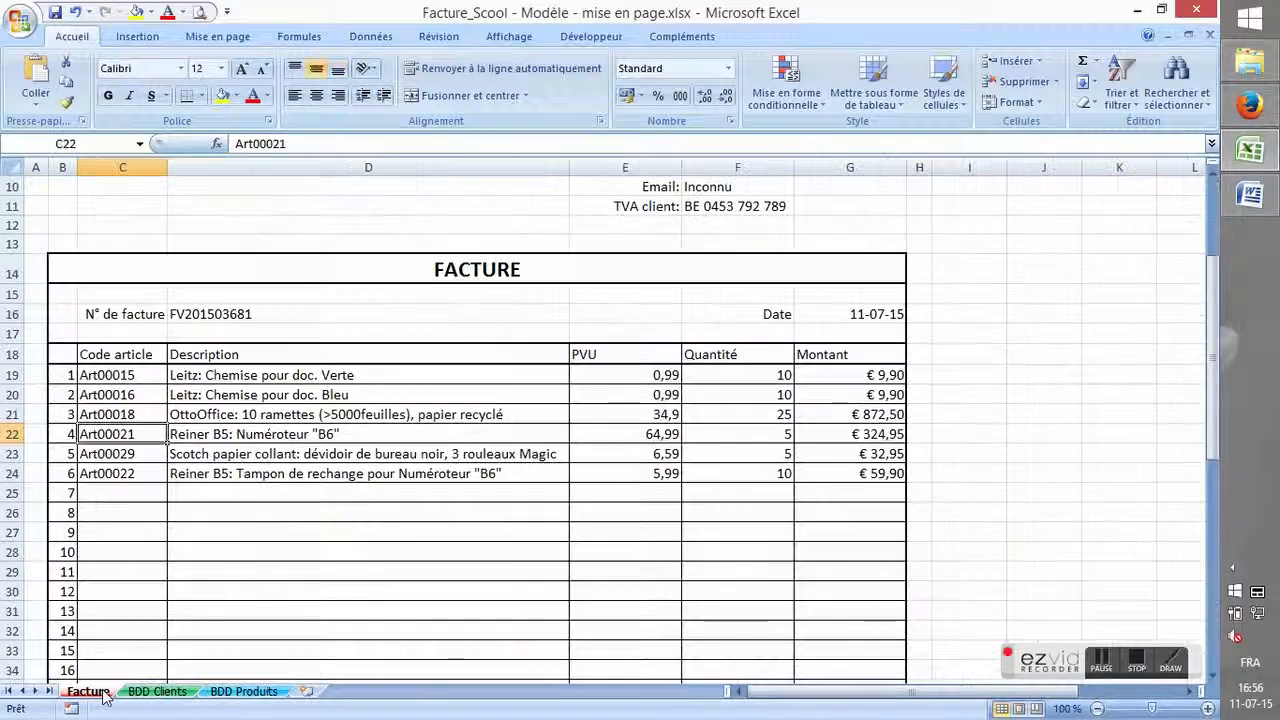
pyautogui.press('F2')
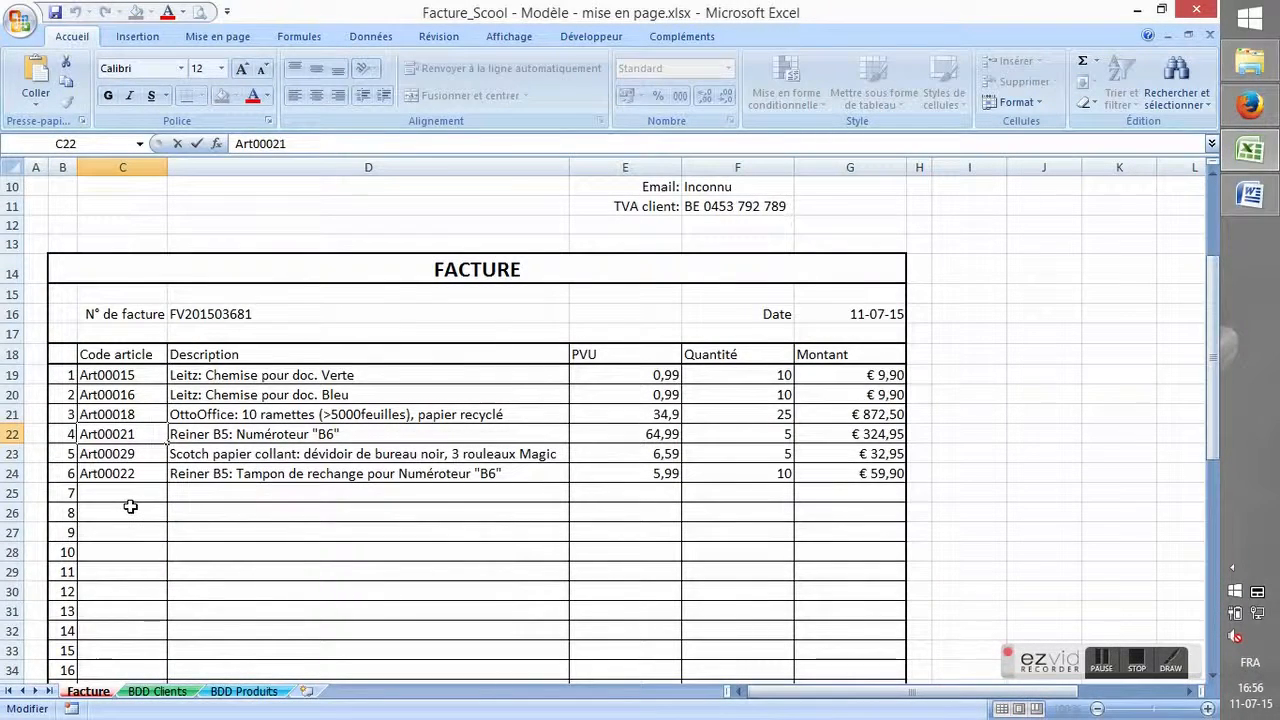
pyautogui.hotkey('shift', 'Left')
pyautogui.hotkey('shift', 'Left')
pyautogui.press('BackSpace')
pyautogui.press('Tab')
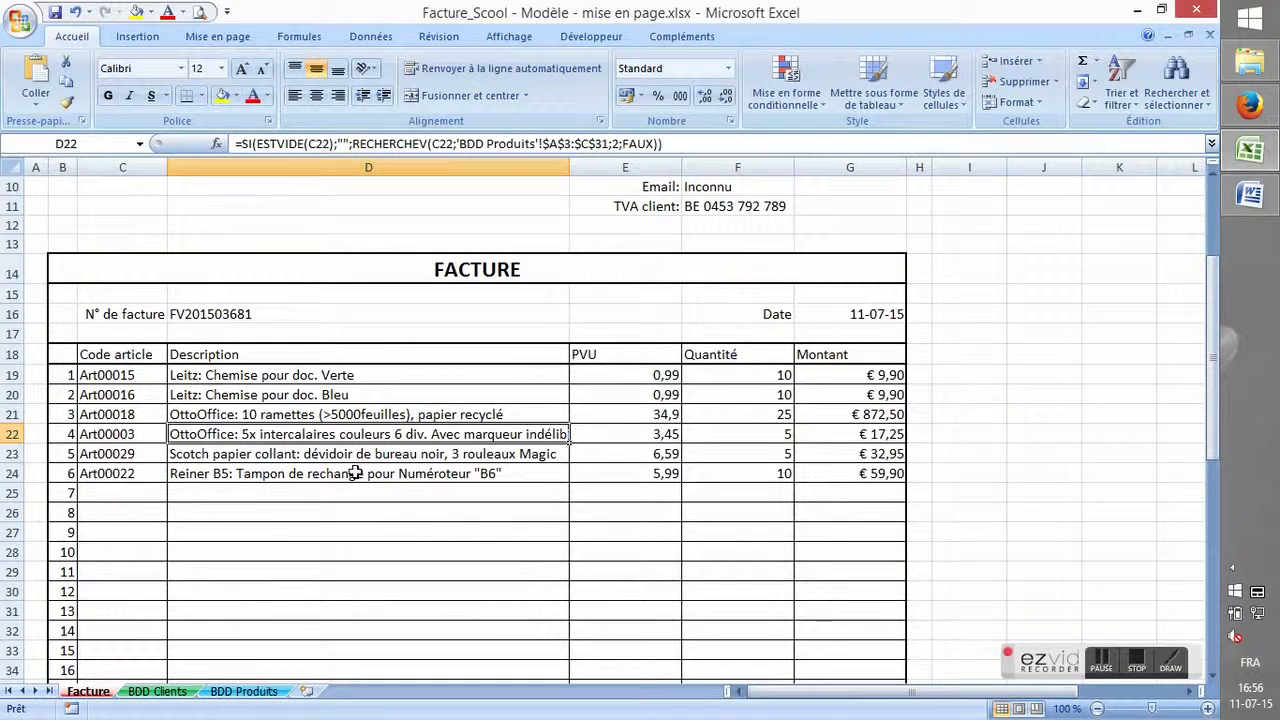
# Set the quantity of the invoice's fourth line to 10, as ordered in the e-mail, and clear the article codes of lines five and six.
pyautogui.click(624, 432)
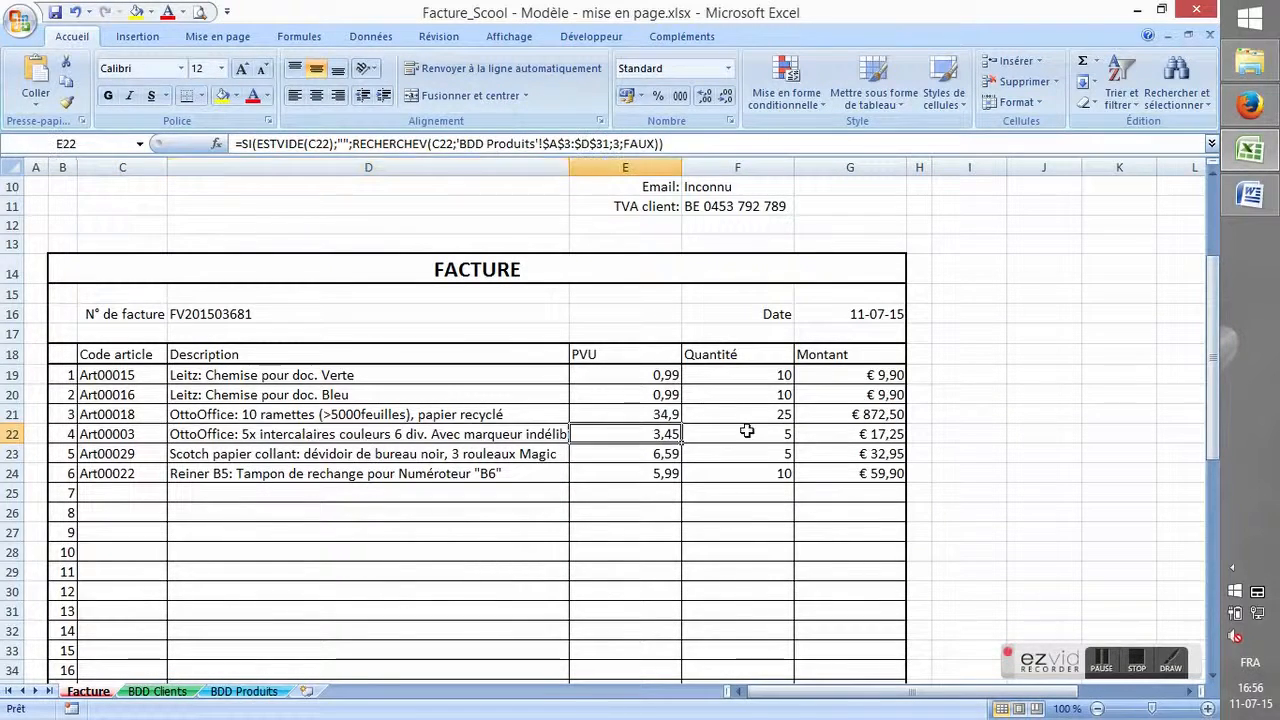
pyautogui.click(748, 430)
pyautogui.click(1259, 107)
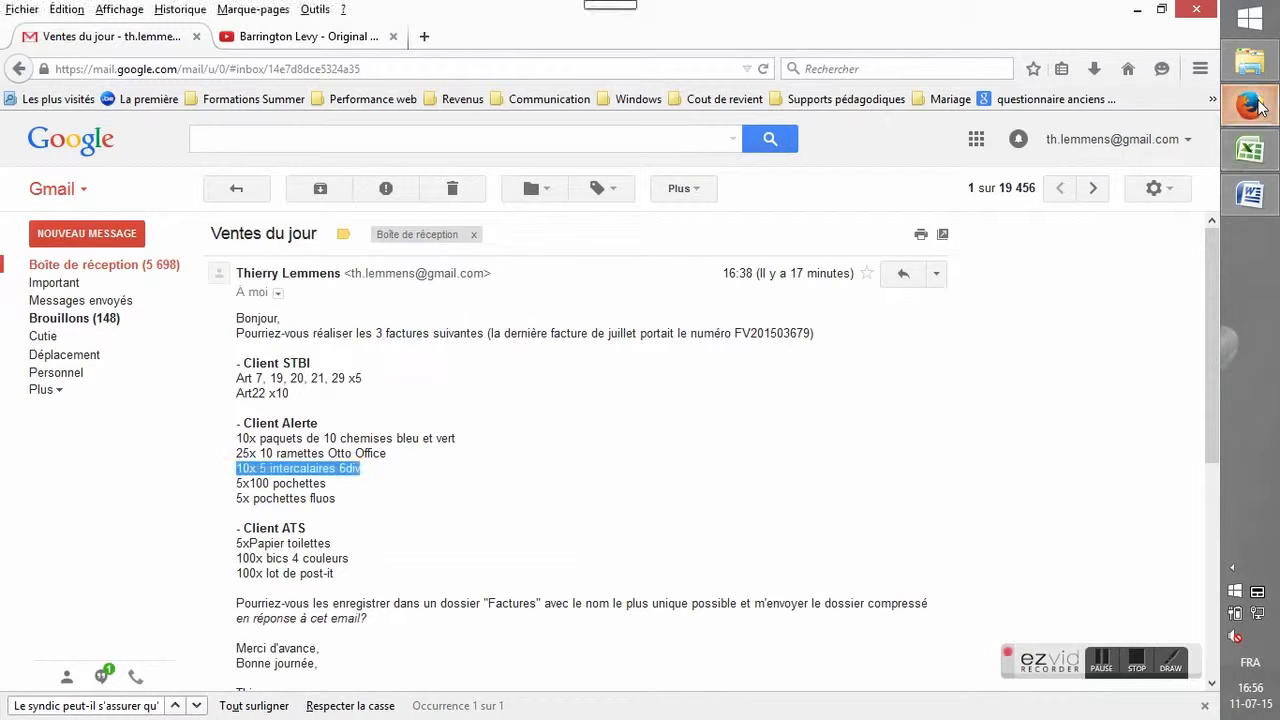
pyautogui.click(1250, 150)
pyautogui.write('19')
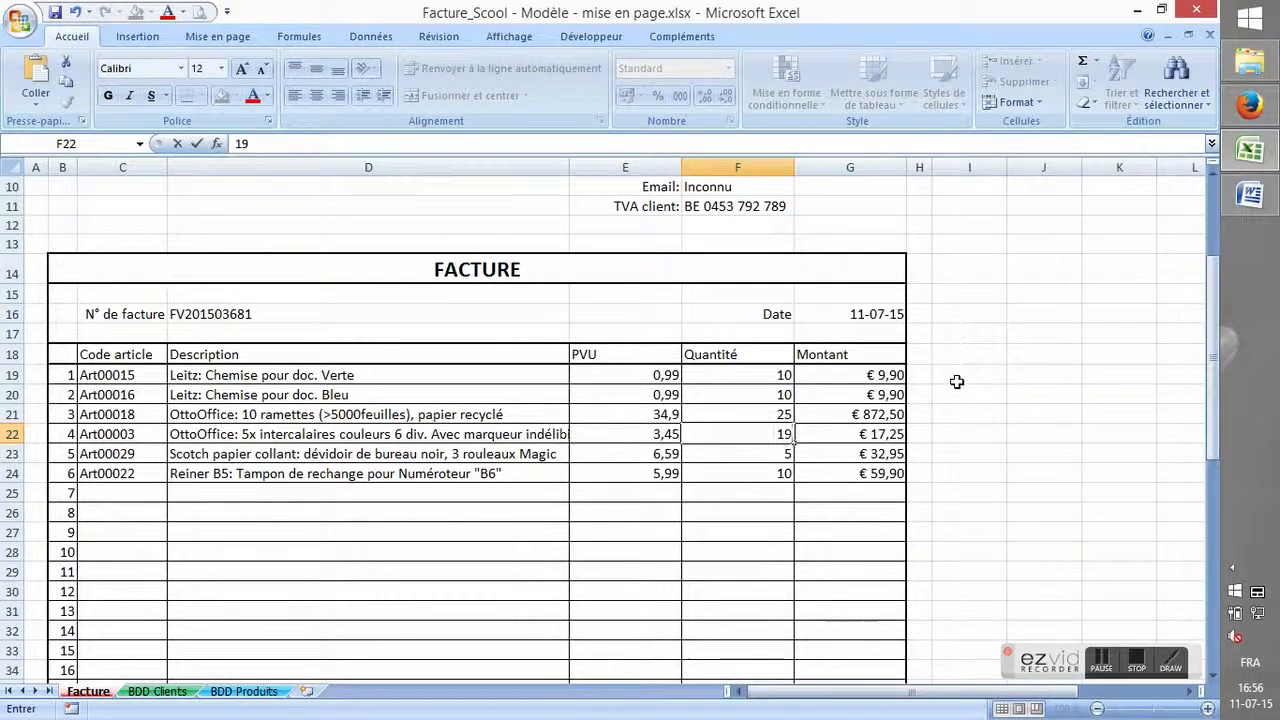
pyautogui.press('BackSpace')
pyautogui.write('0')
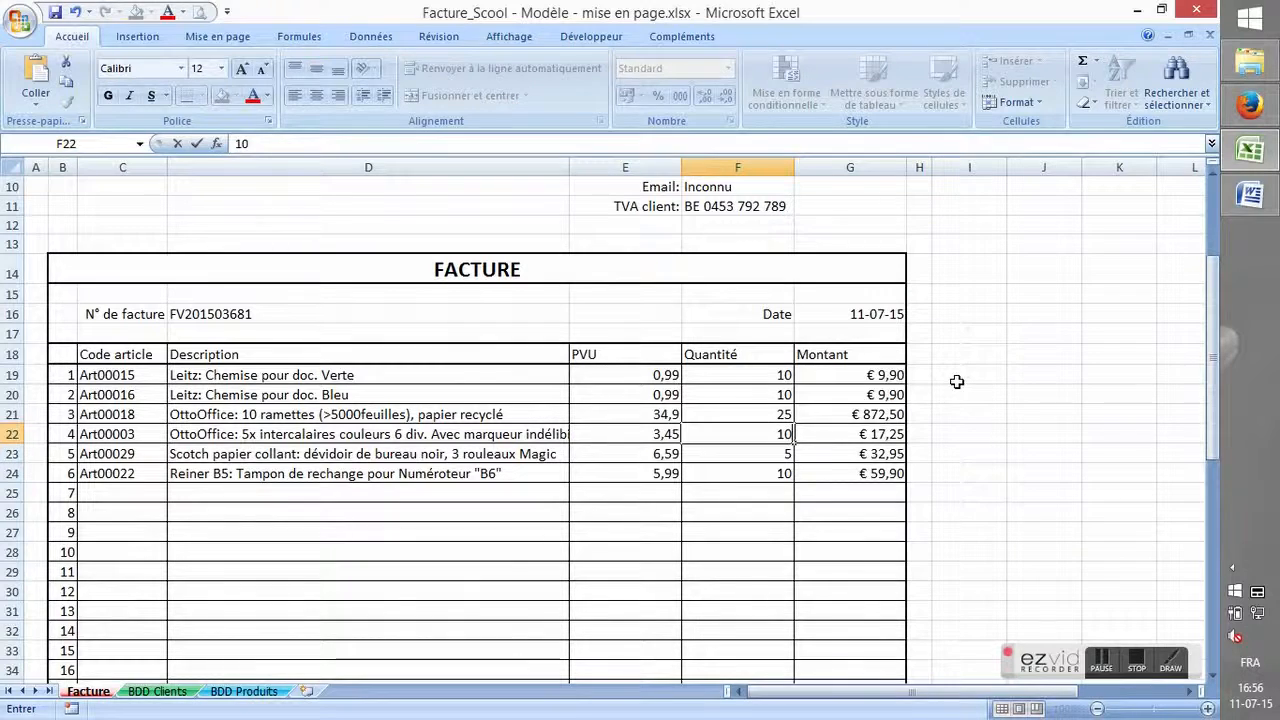
pyautogui.press('Return')
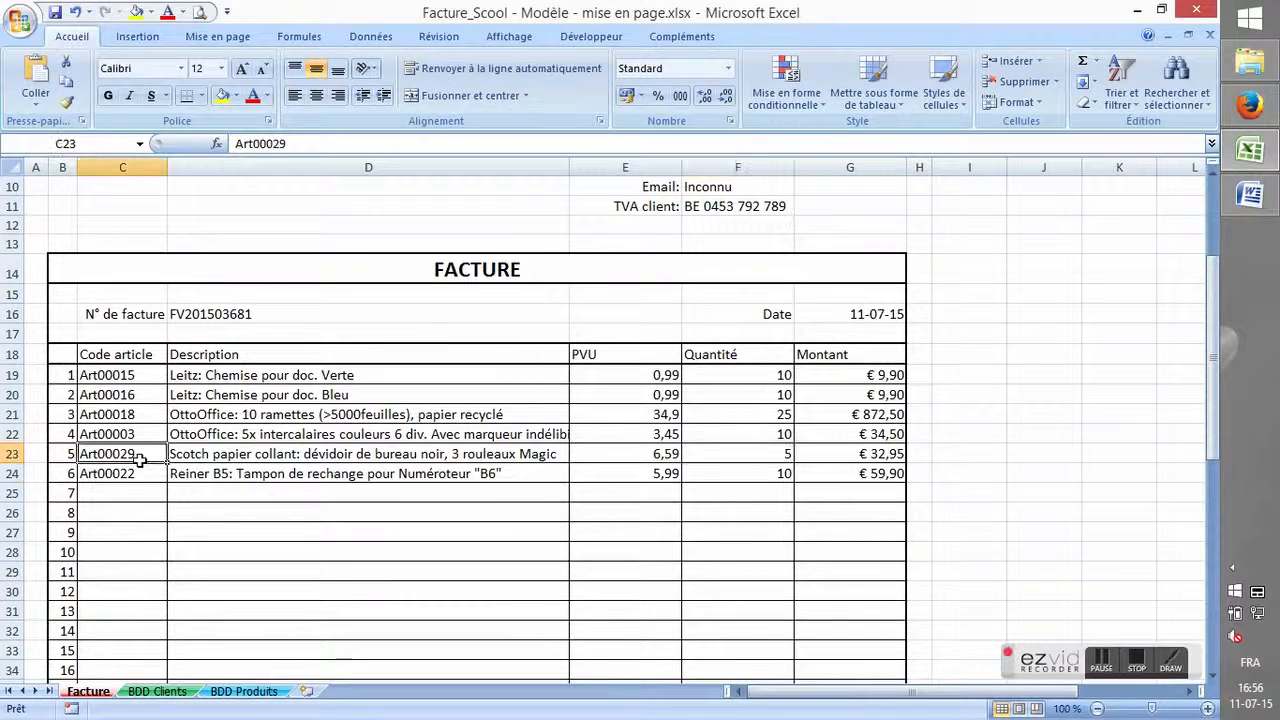
pyautogui.moveTo(136, 462); pyautogui.dragTo(163, 489)
pyautogui.press('Delete')
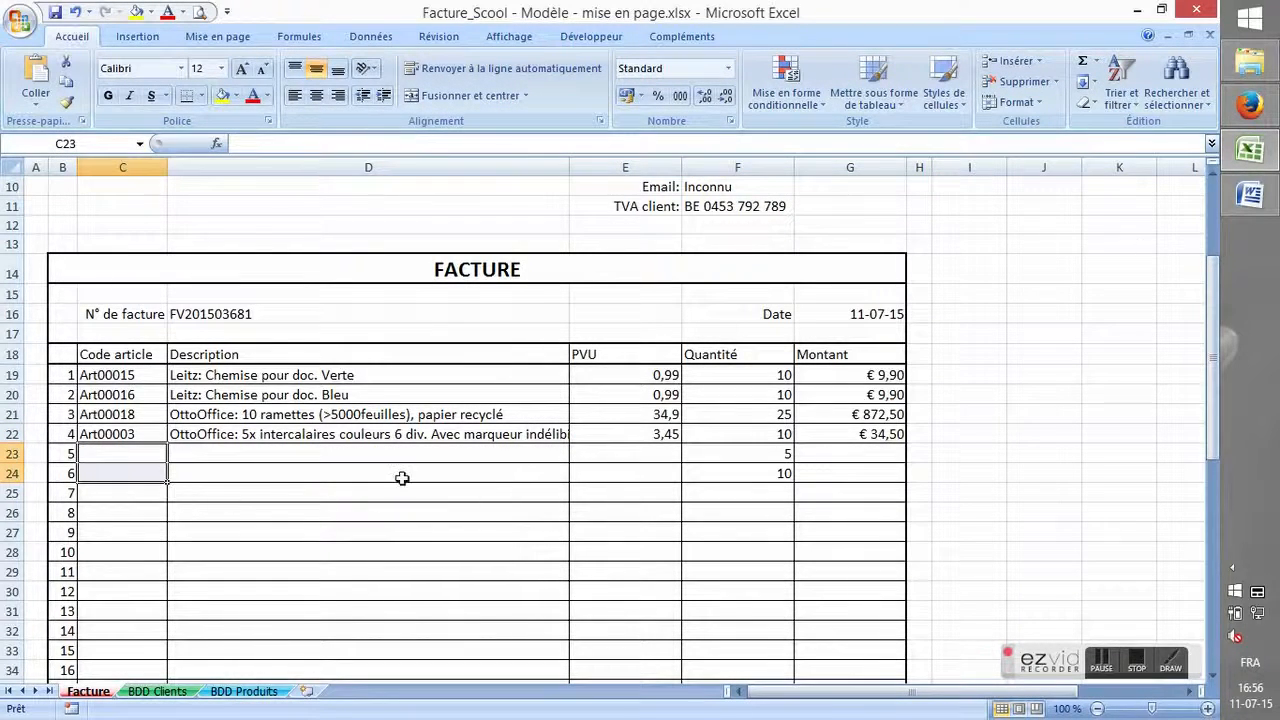
# Check Alerte's fourth ordered item in the Gmail message, highlighting its line and returning to Excel.
pyautogui.click(1247, 160)
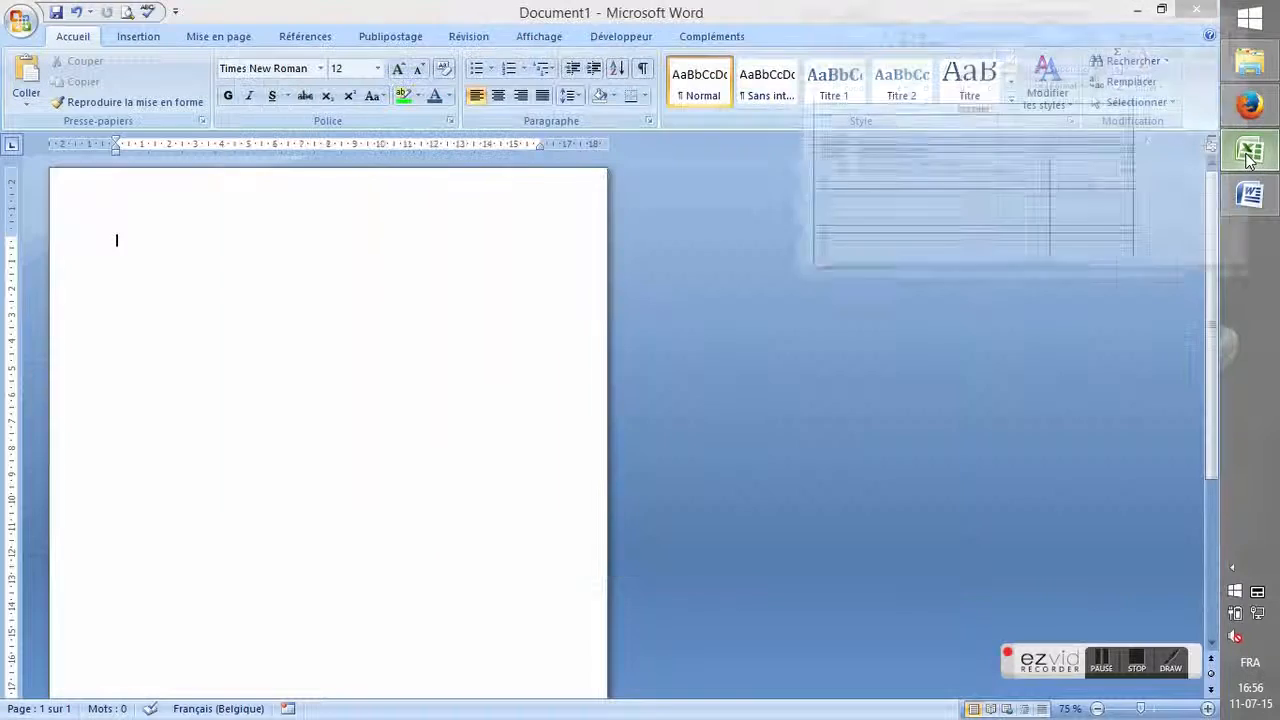
pyautogui.click(1249, 112)
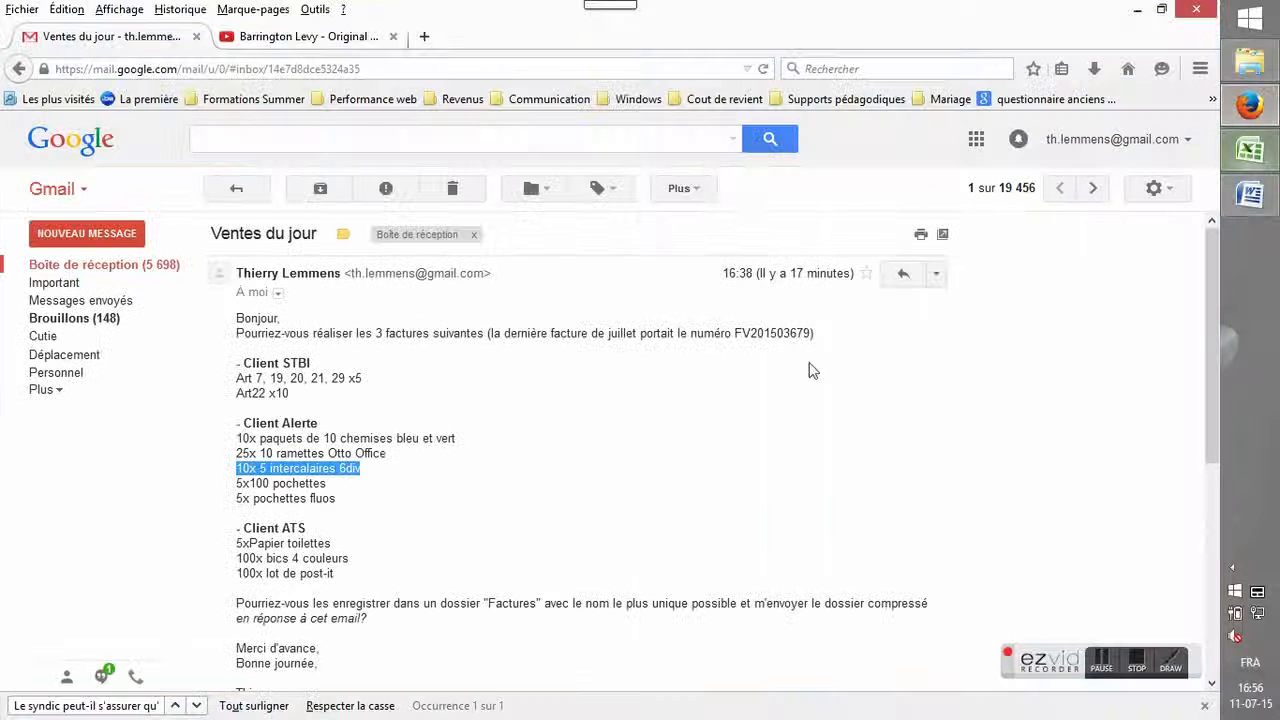
pyautogui.click(242, 483)
pyautogui.moveTo(241, 483); pyautogui.dragTo(325, 484)
pyautogui.click(1246, 160)
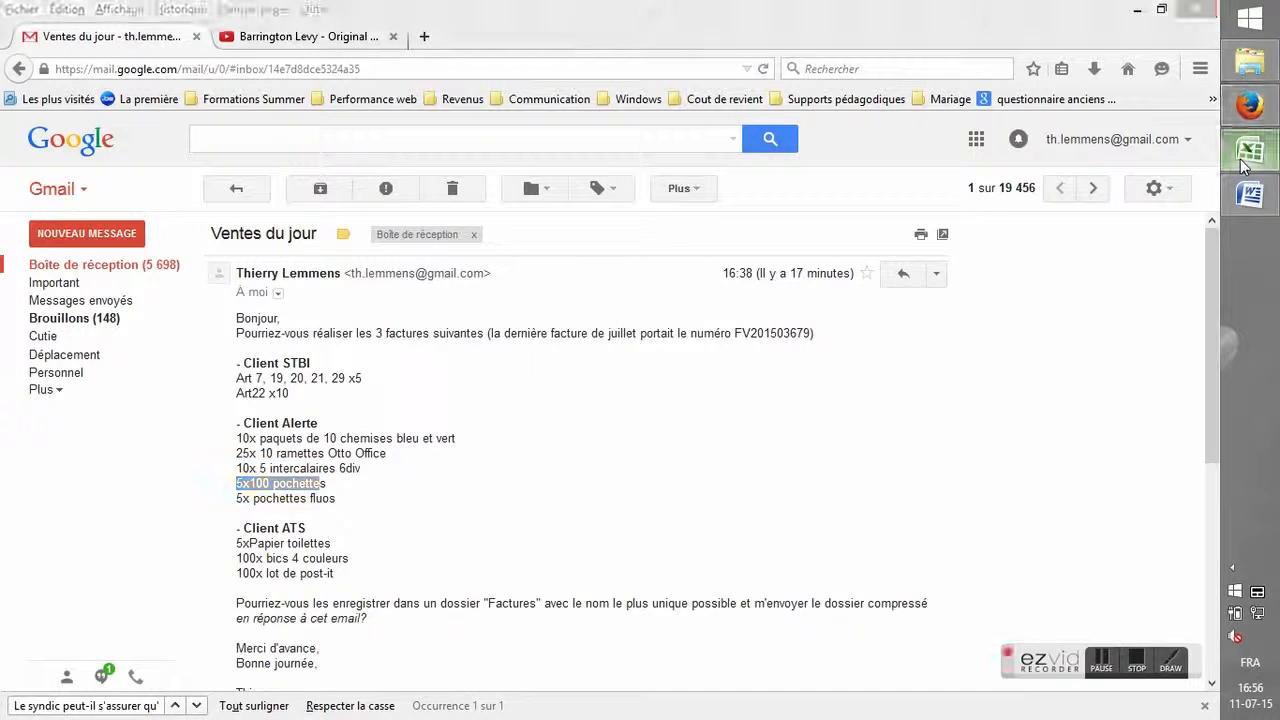
# Search the product database for "pochette" and close the search at the matching article.
pyautogui.click(244, 691)
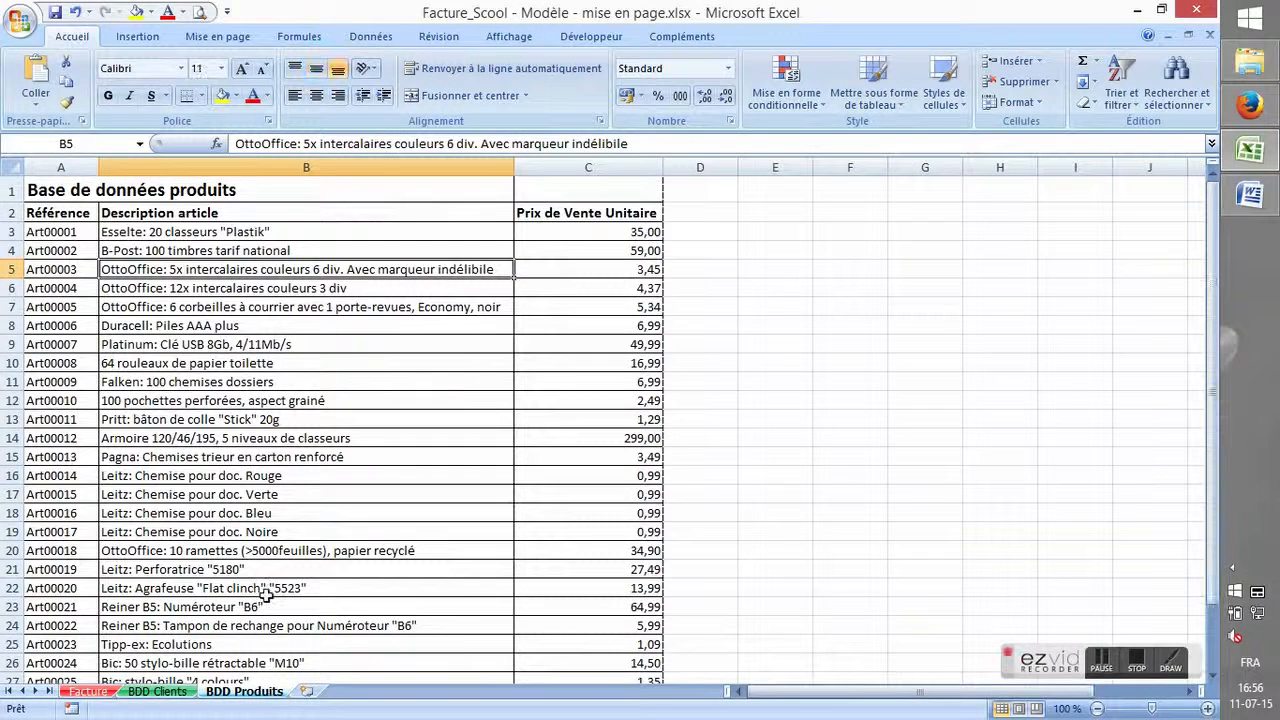
pyautogui.hotkey('ctrl', 'f')
pyautogui.write('pochett')
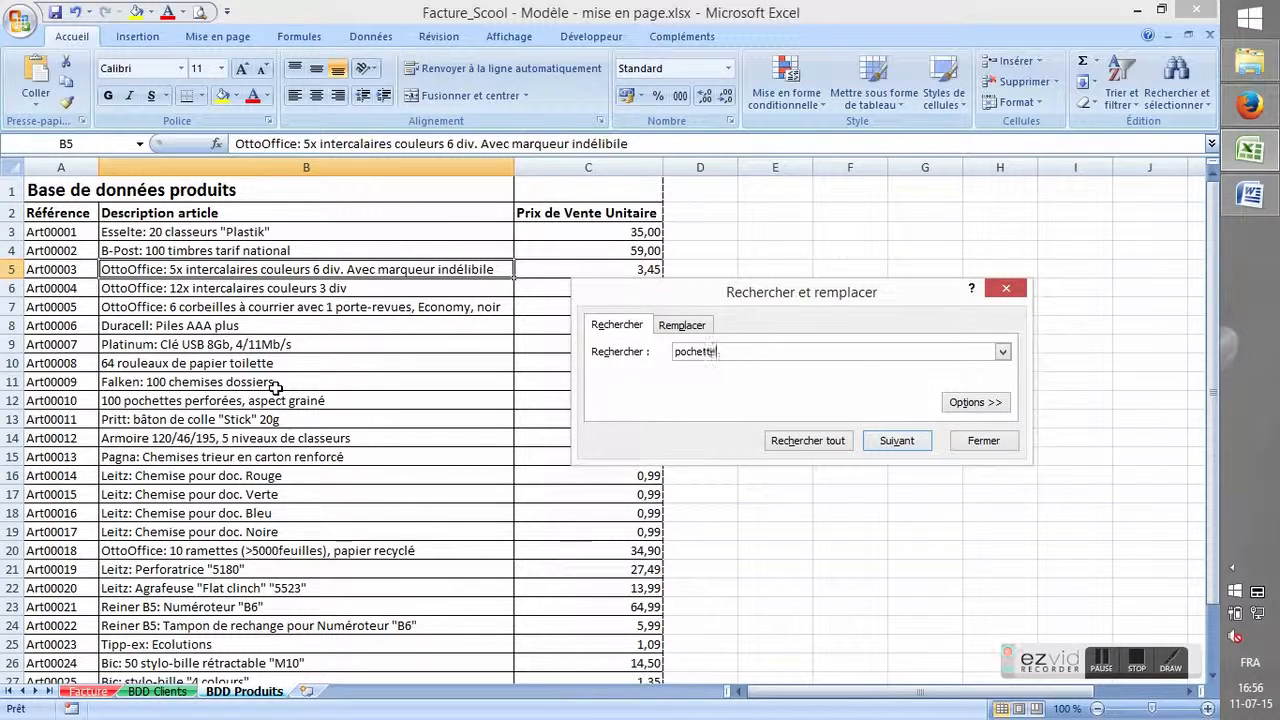
pyautogui.press('Return')
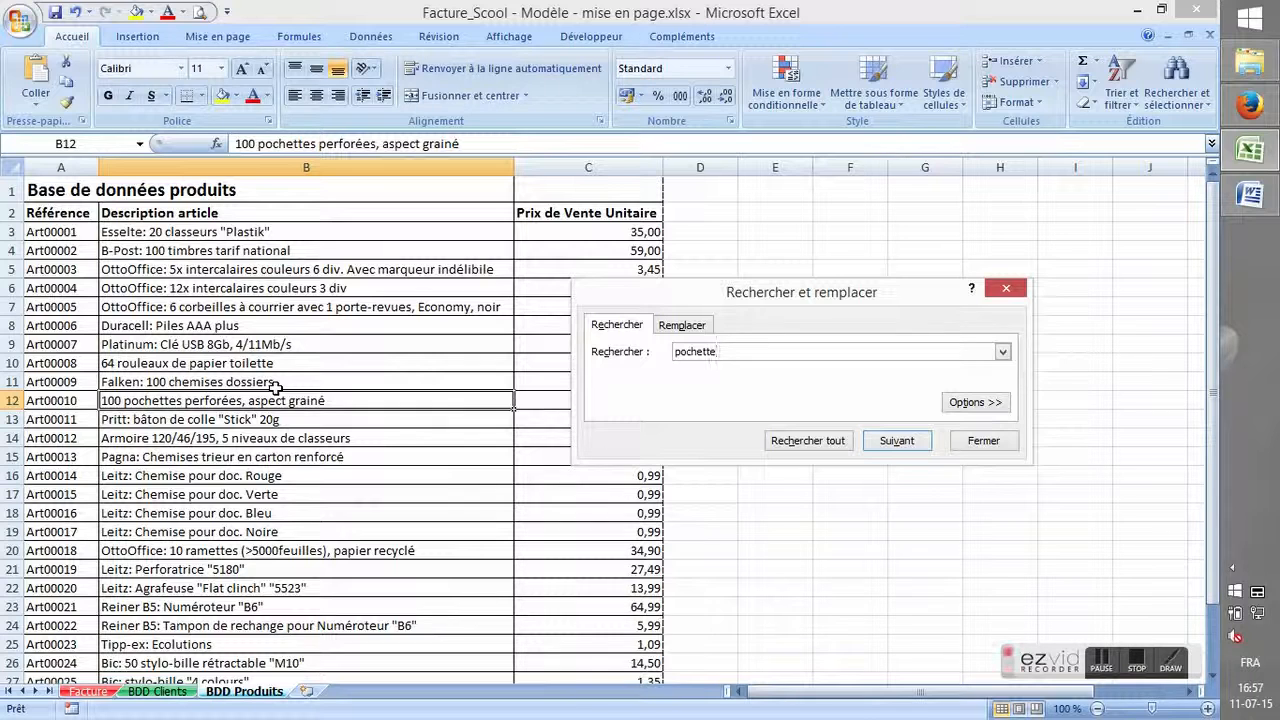
pyautogui.click(1006, 288)
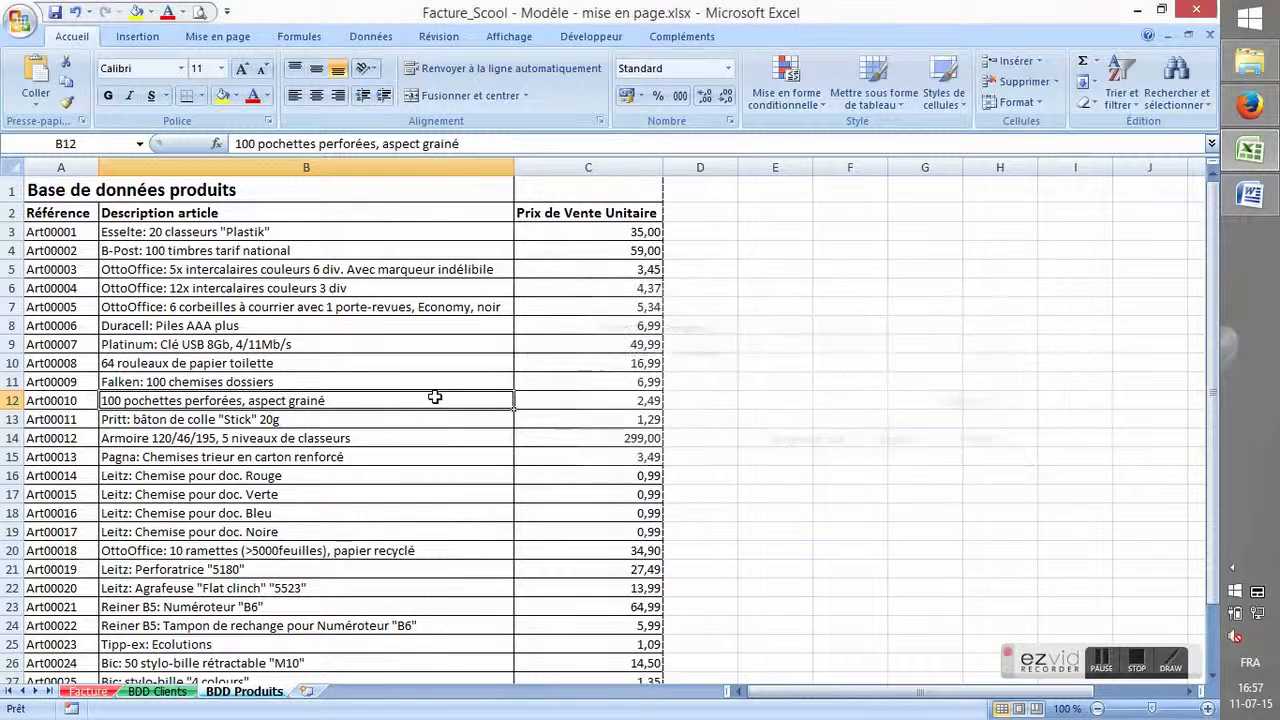
# Enter article code Art00010 on the invoice's fifth line and check its quantity against the Gmail message.
pyautogui.click(155, 691)
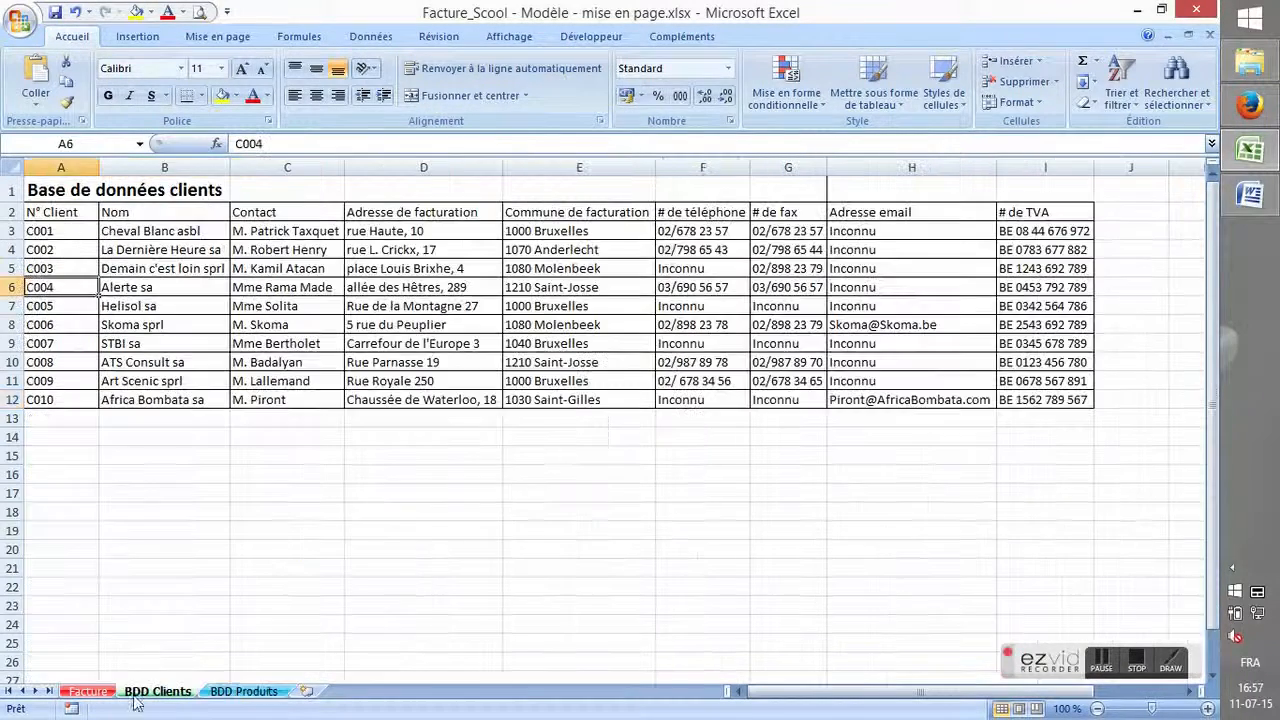
pyautogui.click(75, 692)
pyautogui.click(116, 452)
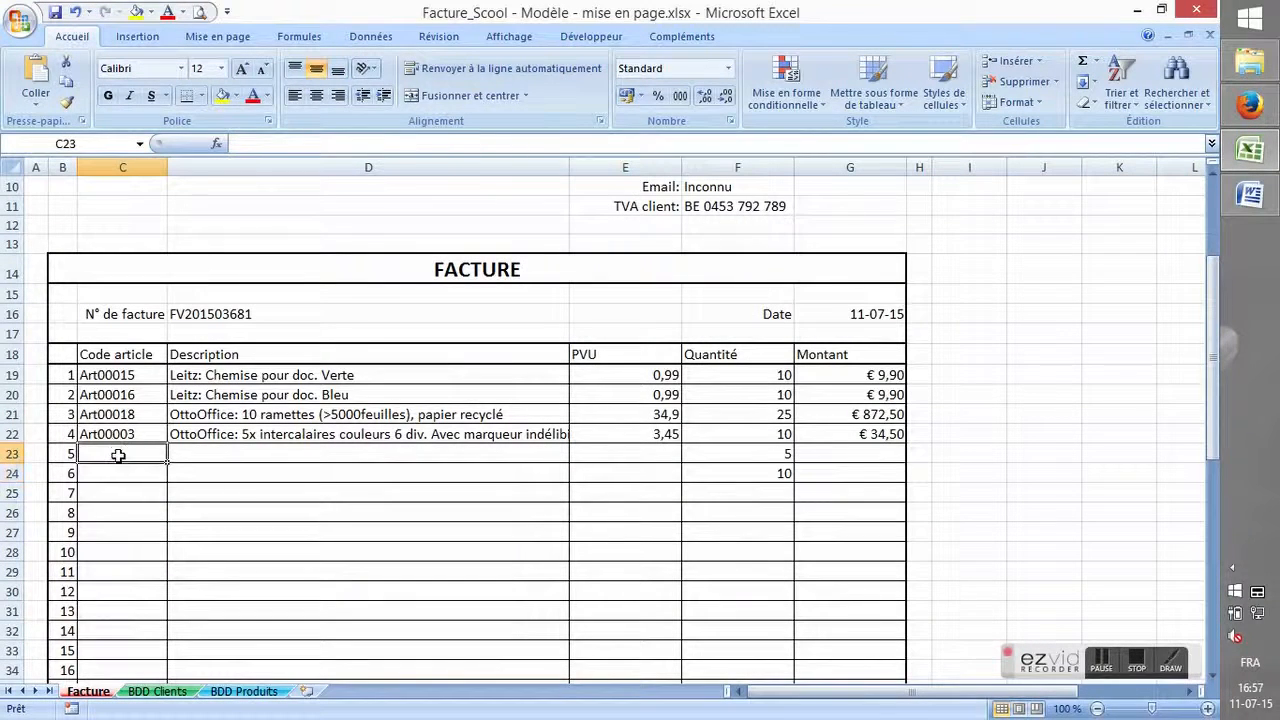
pyautogui.write('Art000')
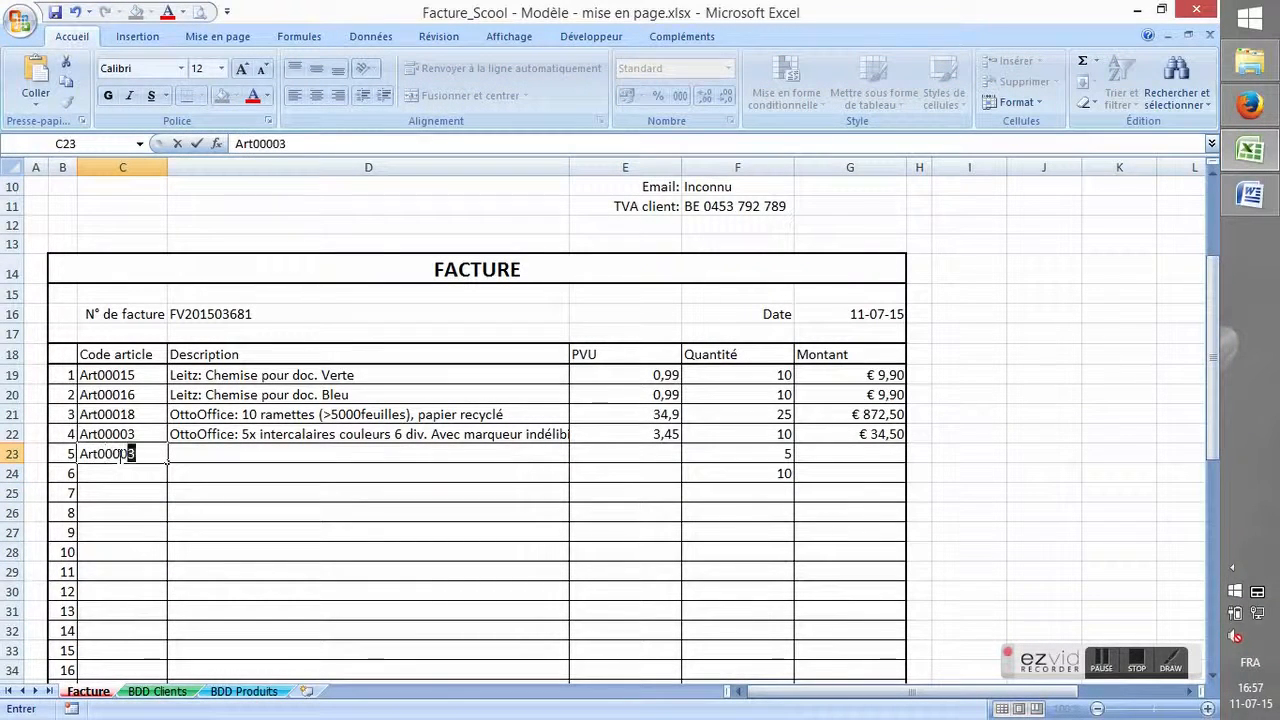
pyautogui.write('010')
pyautogui.press('Tab')
pyautogui.press('Tab')
pyautogui.press('Tab')
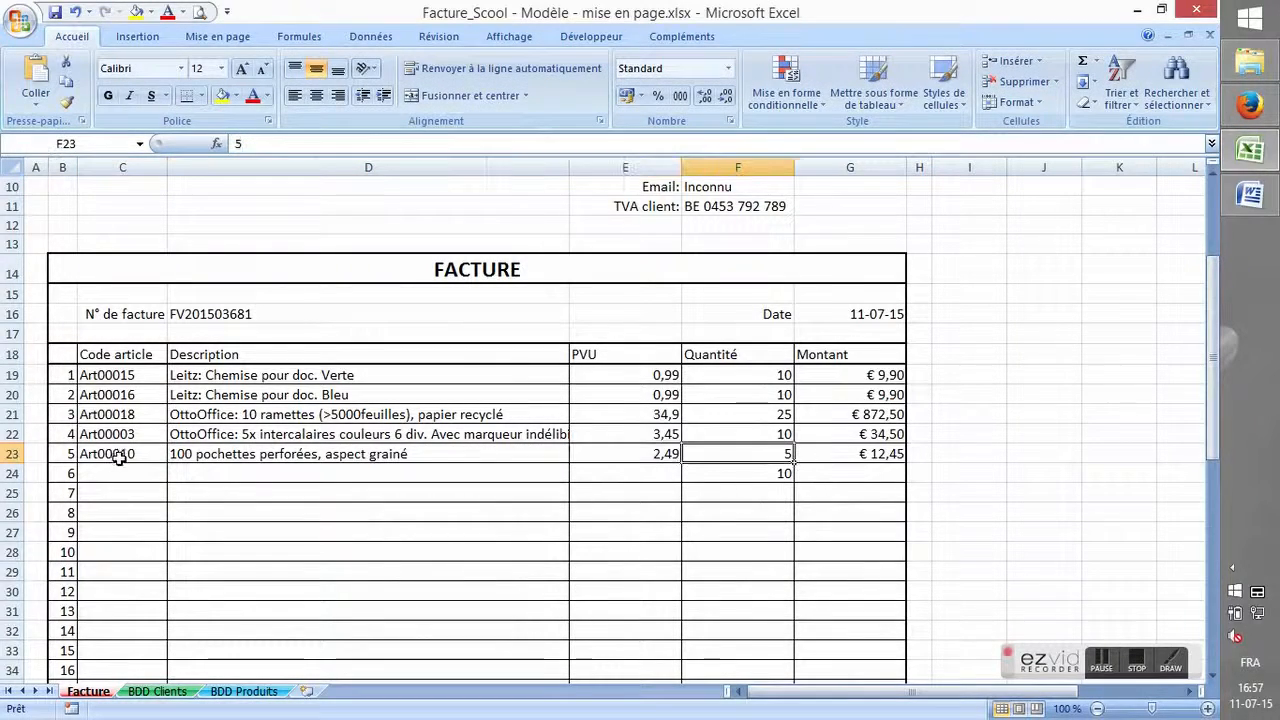
pyautogui.click(1251, 108)
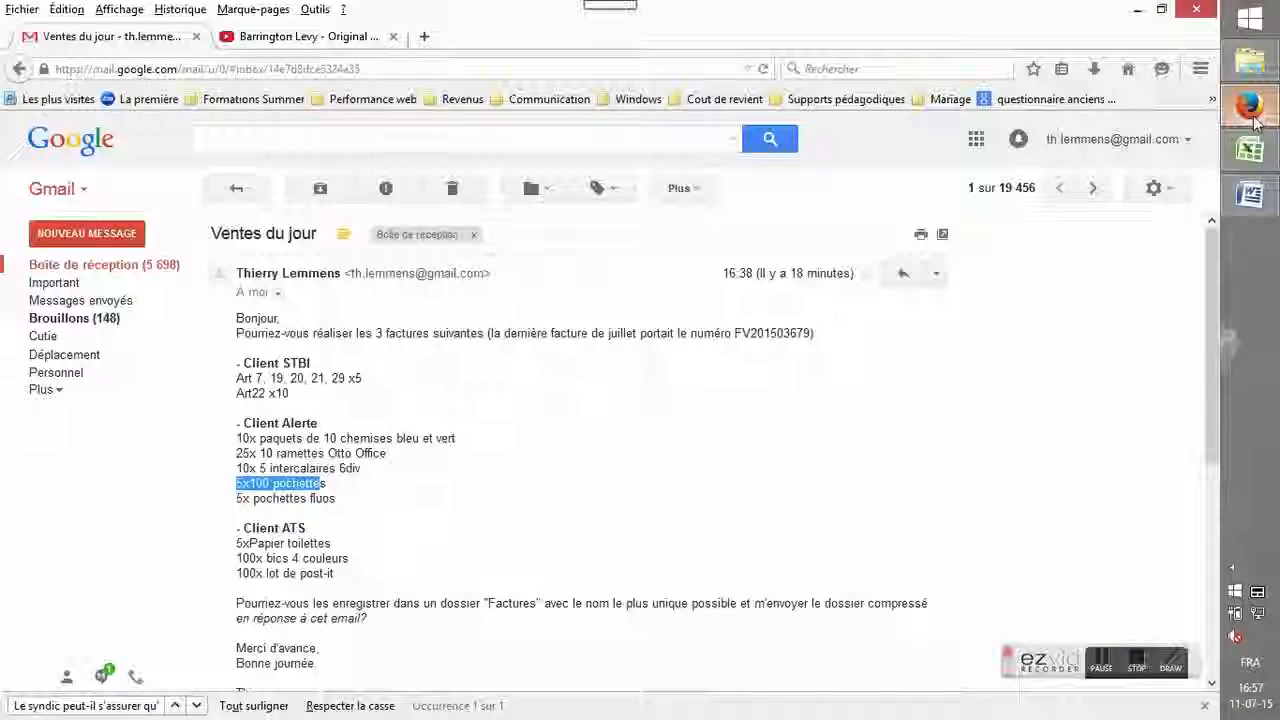
pyautogui.click(1251, 148)
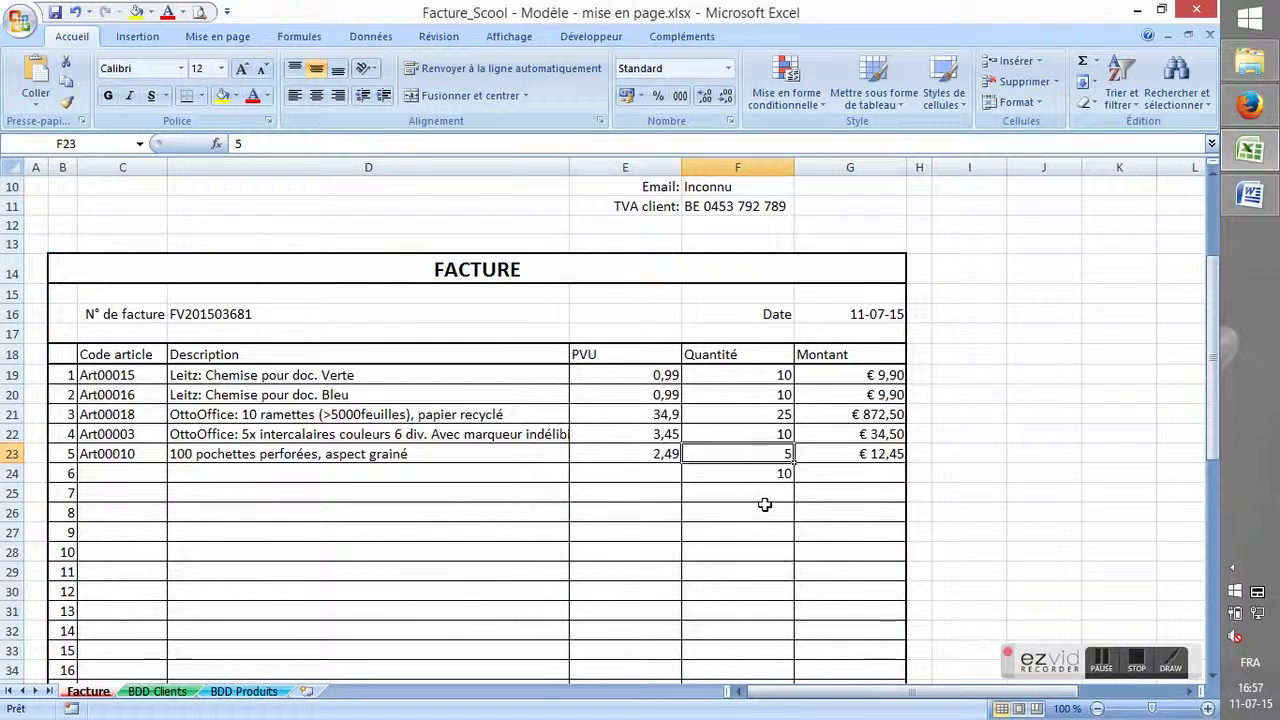
pyautogui.press('Return')
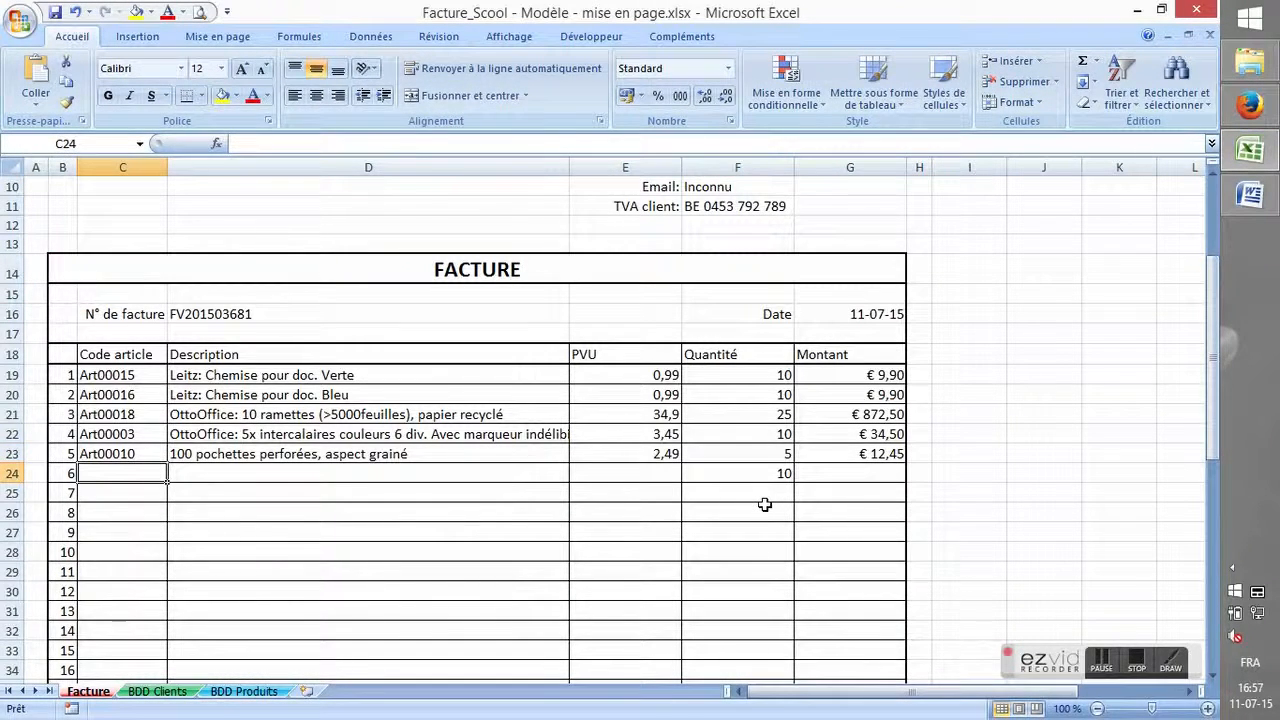
# Check Alerte's last ordered item in the Gmail message, highlighting its text and returning to the invoice.
pyautogui.click(1250, 105)
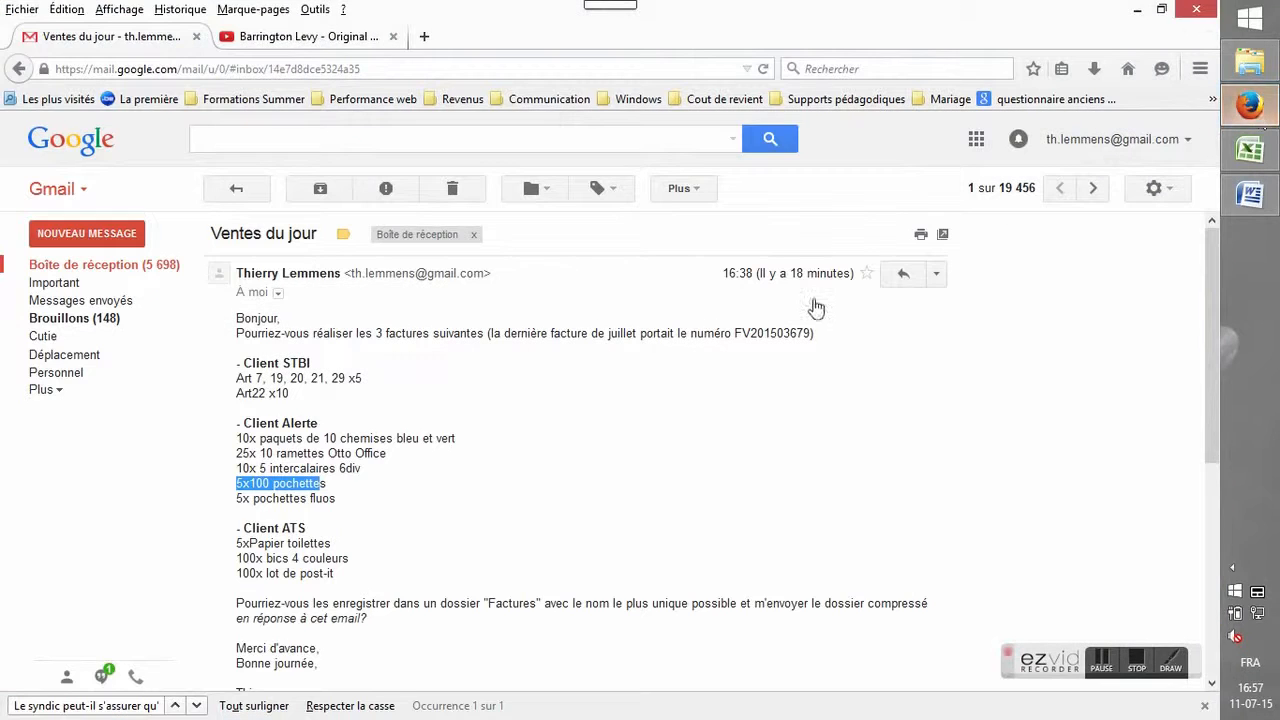
pyautogui.moveTo(336, 498); pyautogui.dragTo(268, 500)
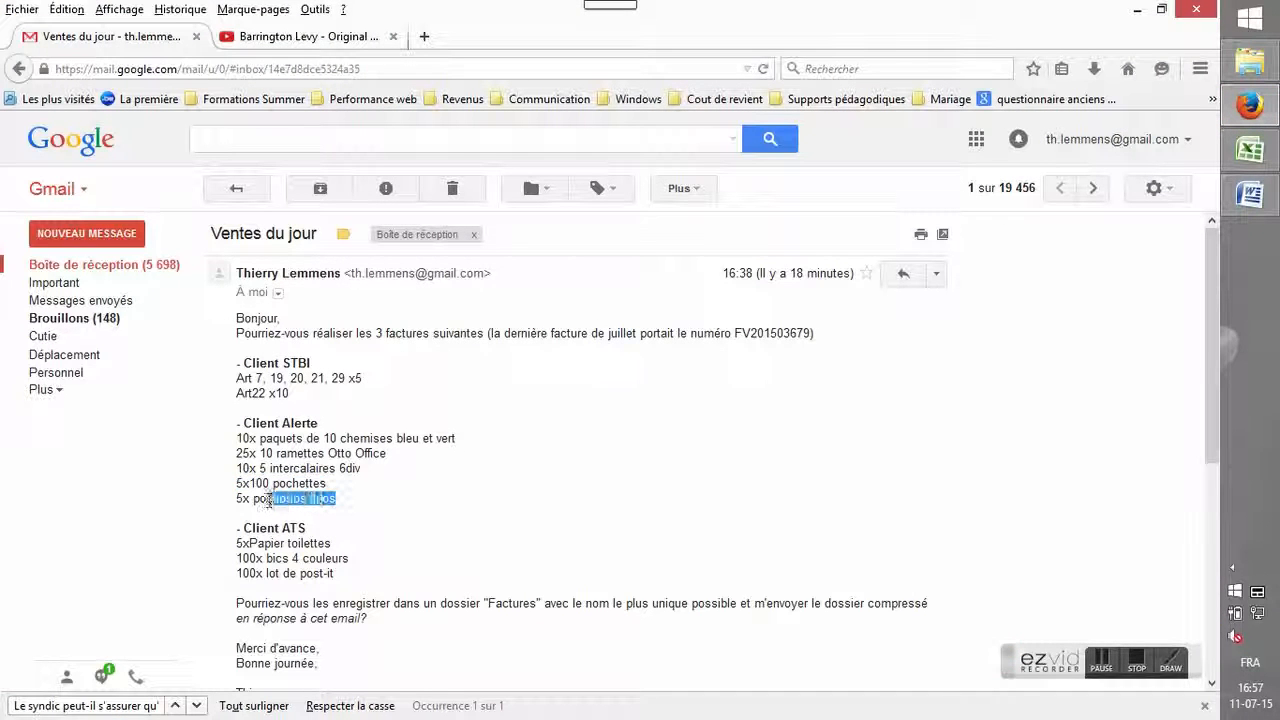
pyautogui.click(1137, 10)
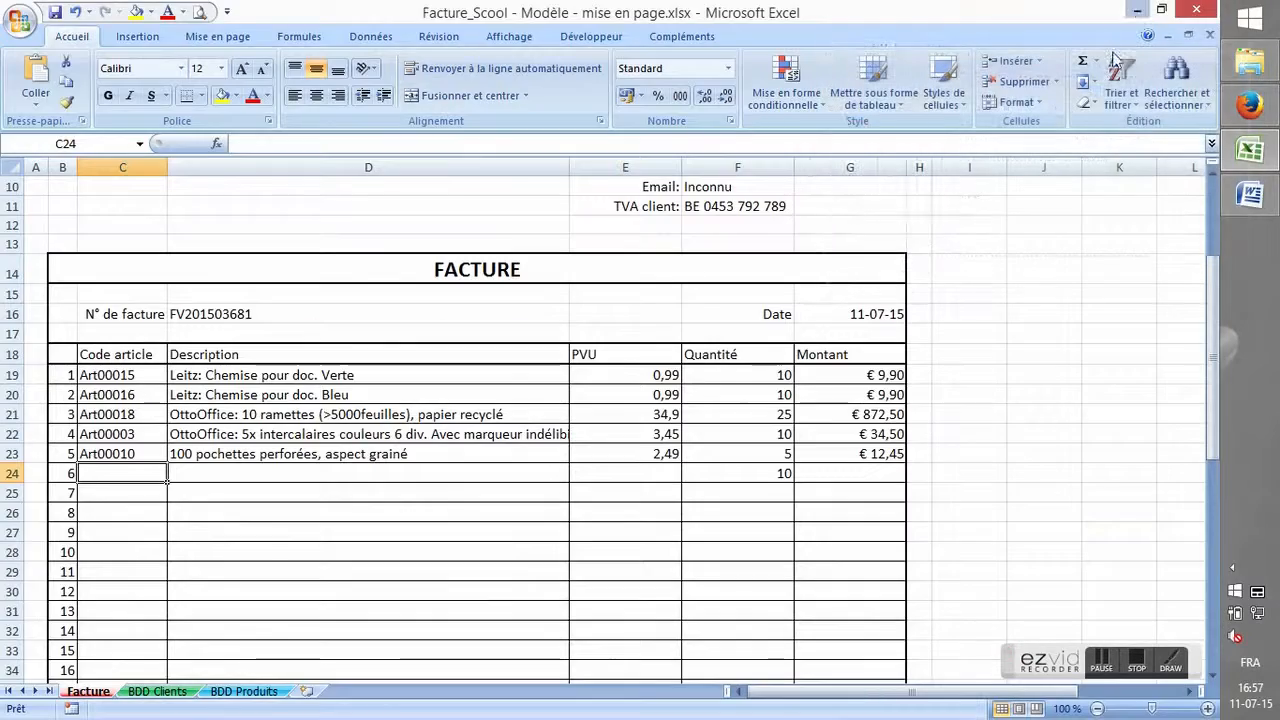
# Search the product database's description column for the pochettes and for "fluo", and close the search.
pyautogui.click(244, 691)
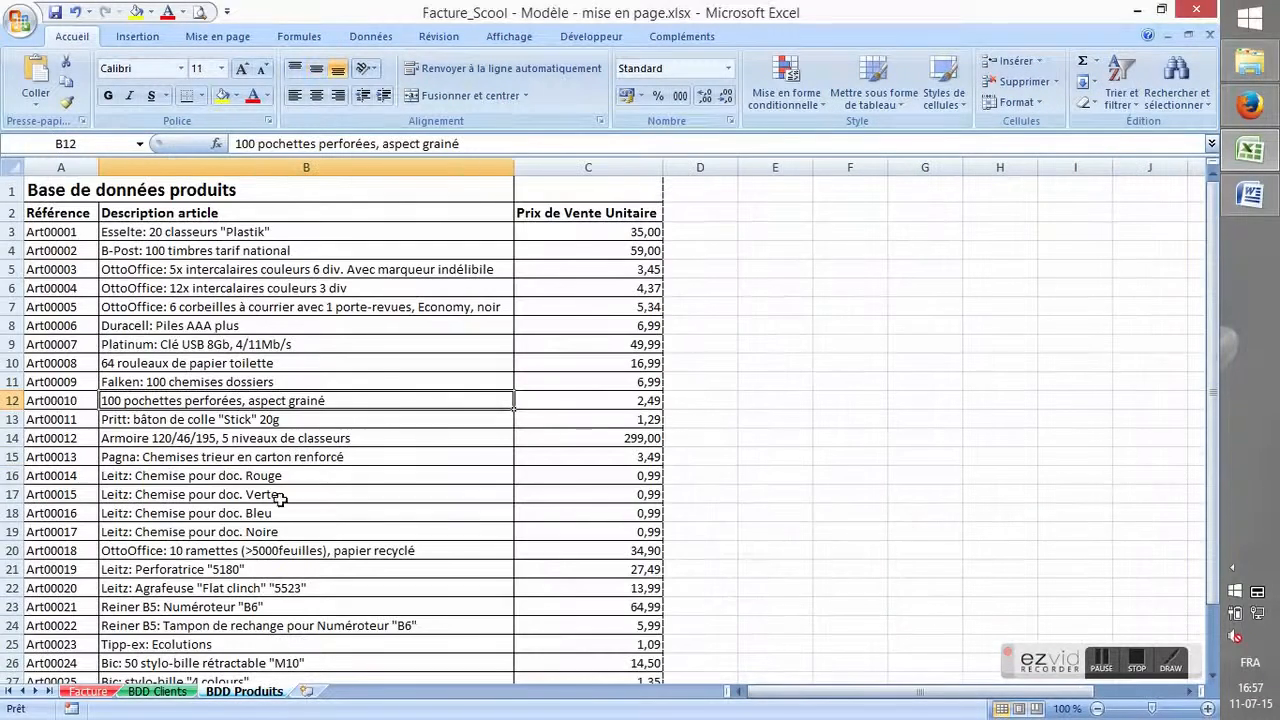
pyautogui.click(227, 170)
pyautogui.hotkey('ctrl', 'f')
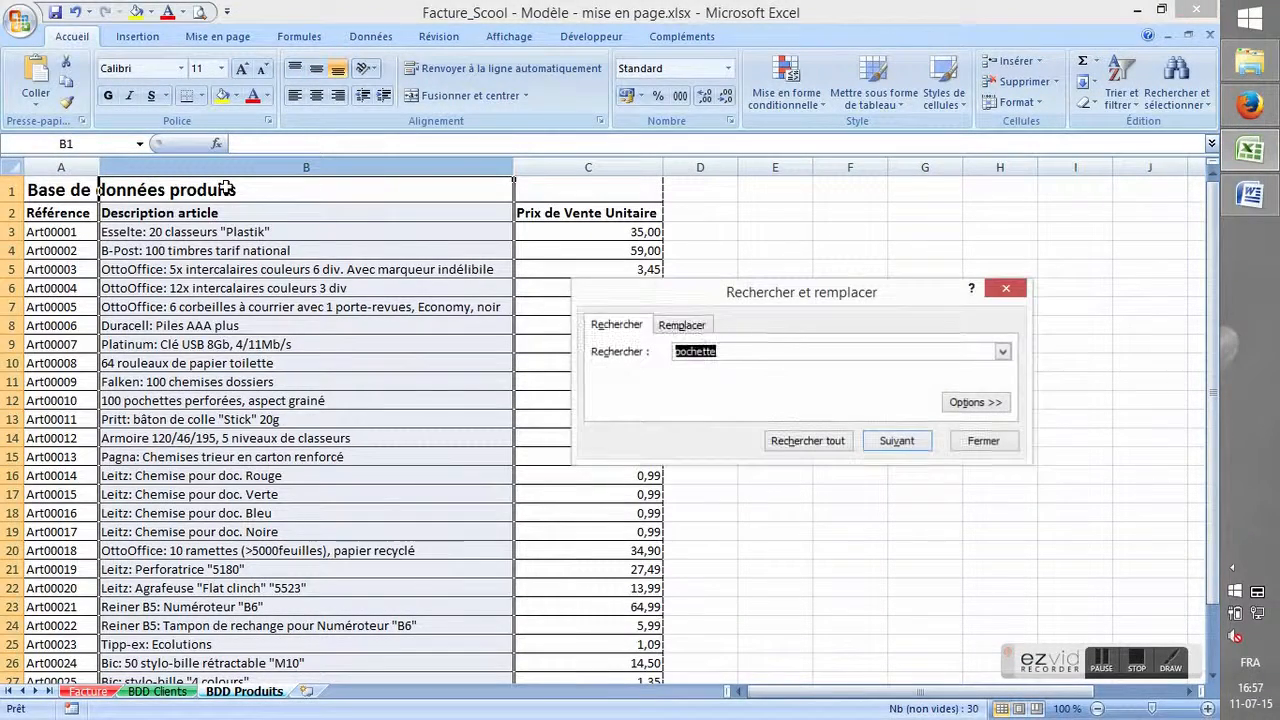
pyautogui.write('plu')
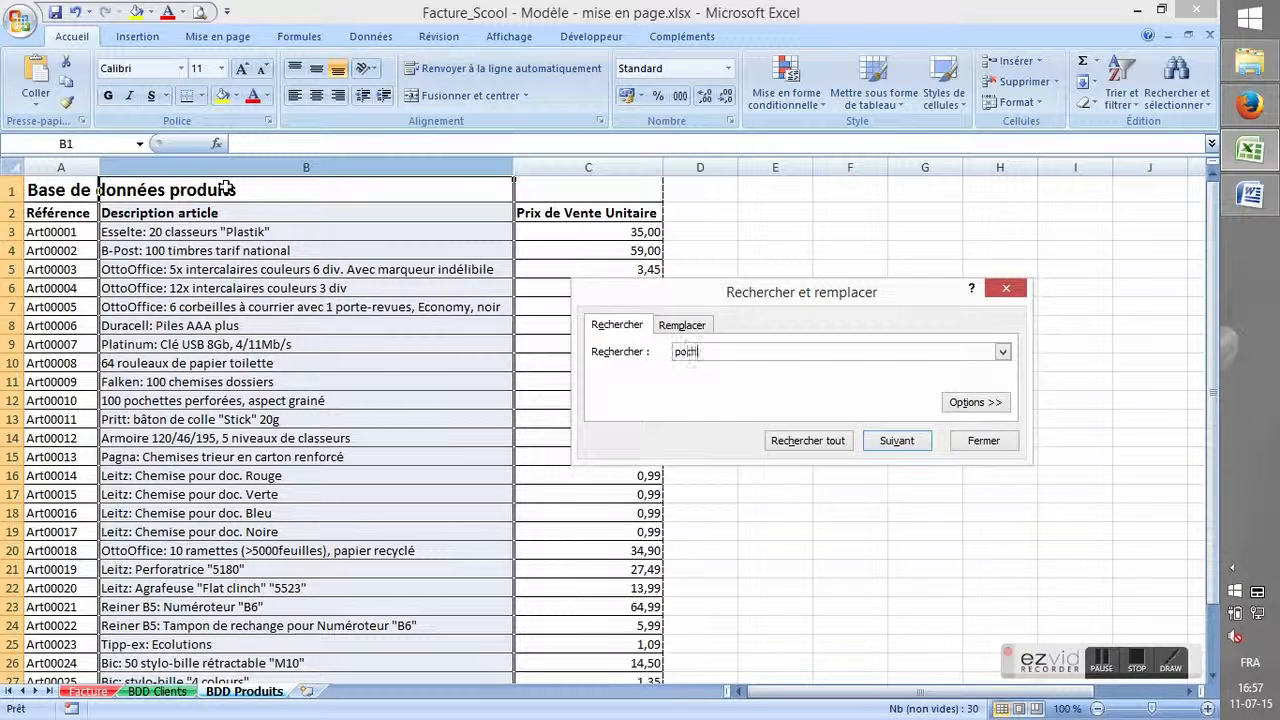
pyautogui.write('h')
pyautogui.press('Return')
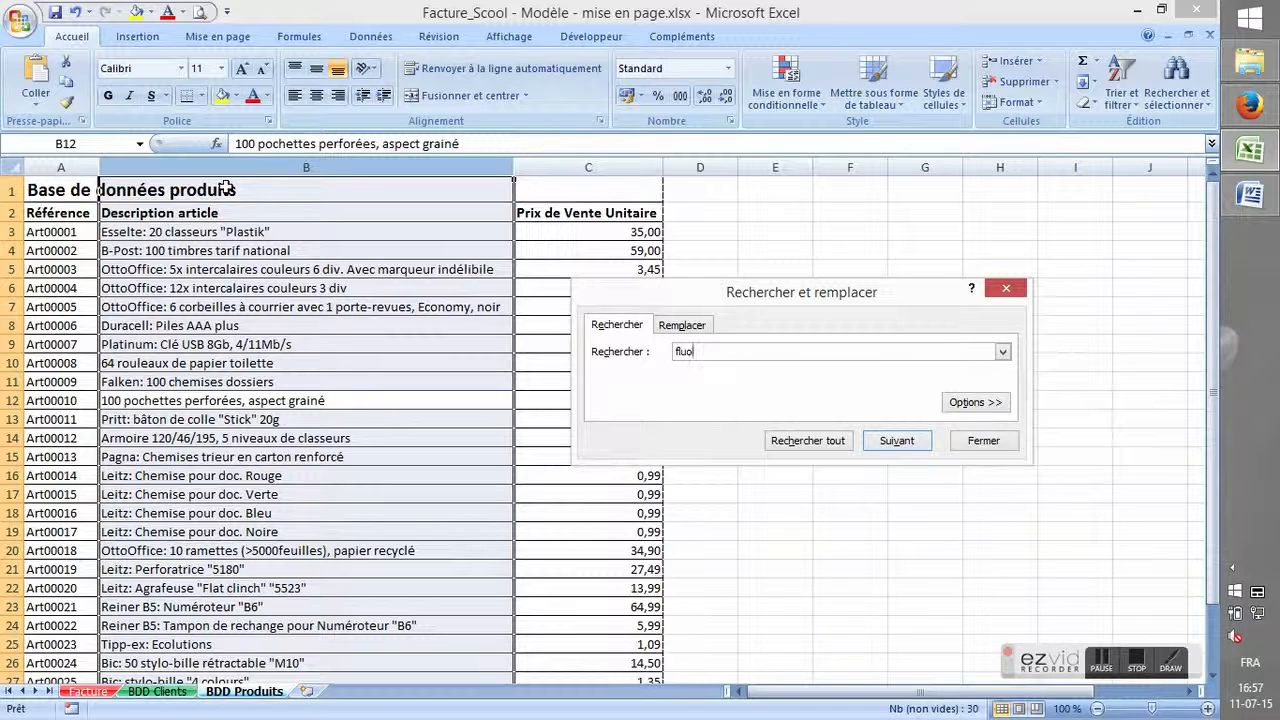
pyautogui.press('Return')
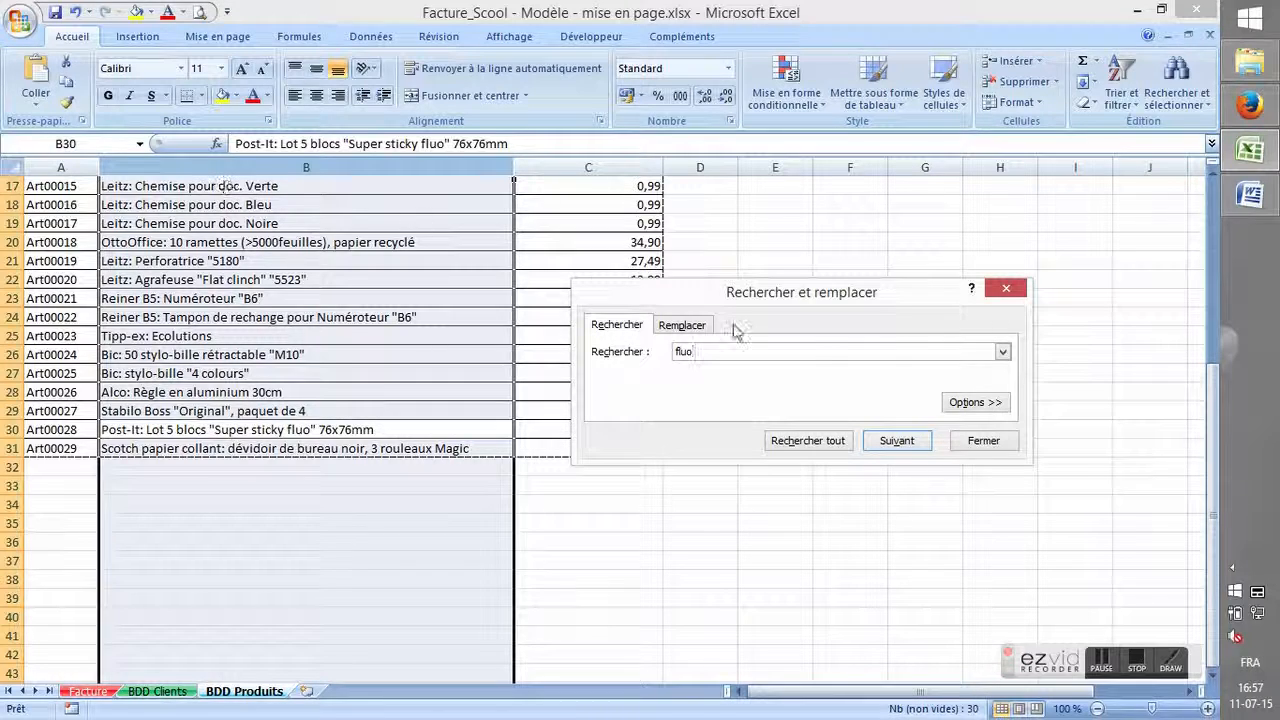
pyautogui.click(1005, 289)
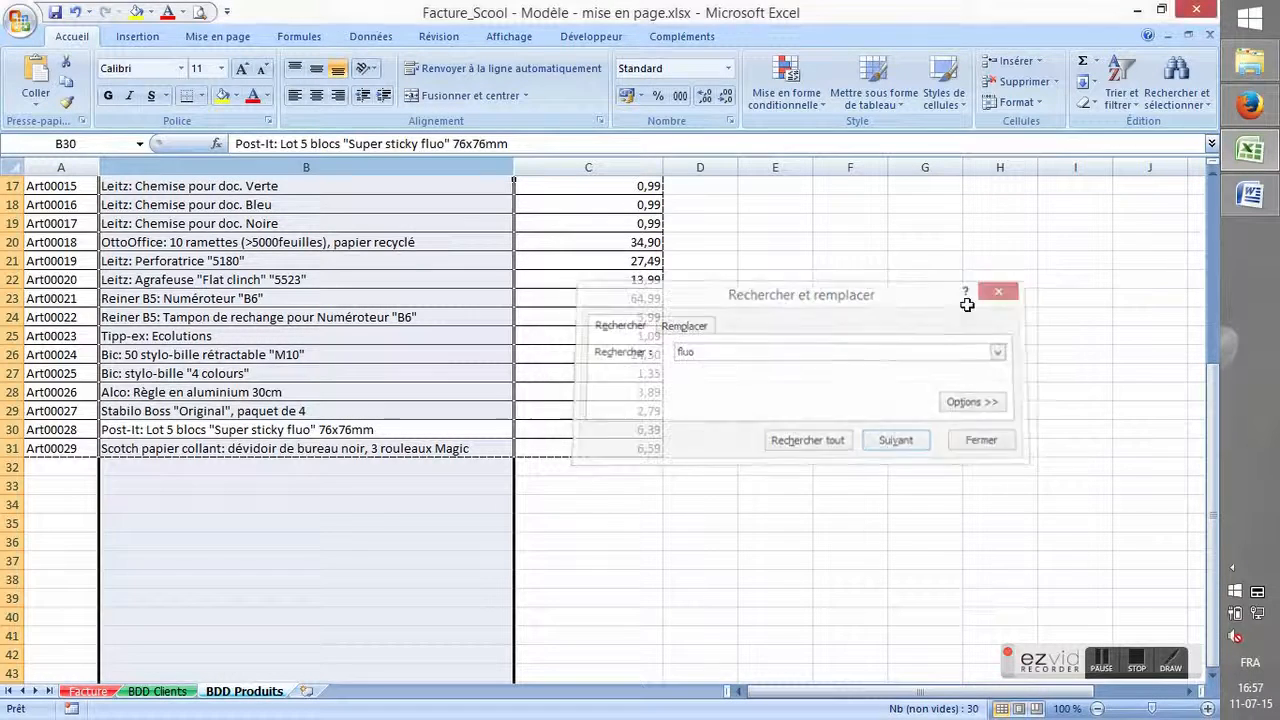
# Compare the Stabilo Boss and fluo Post-It entries in the product database with the last Alerte item in the Gmail message.
pyautogui.click(245, 430)
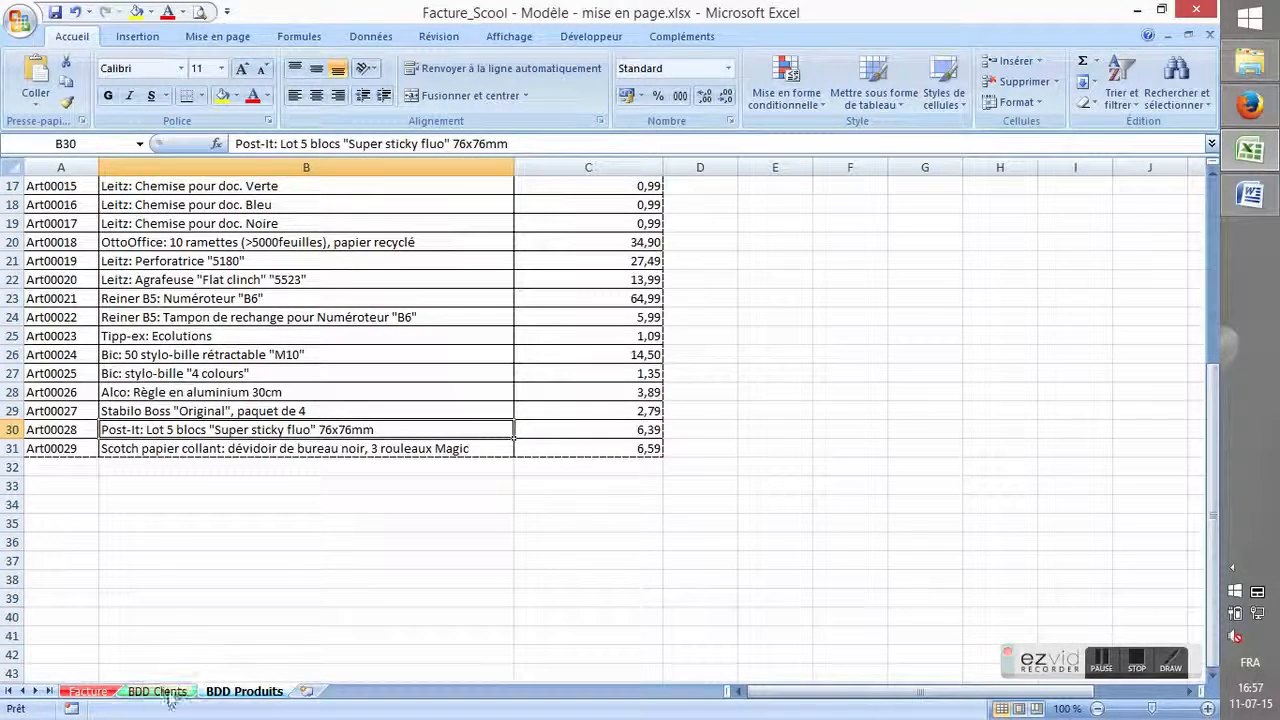
pyautogui.click(166, 412)
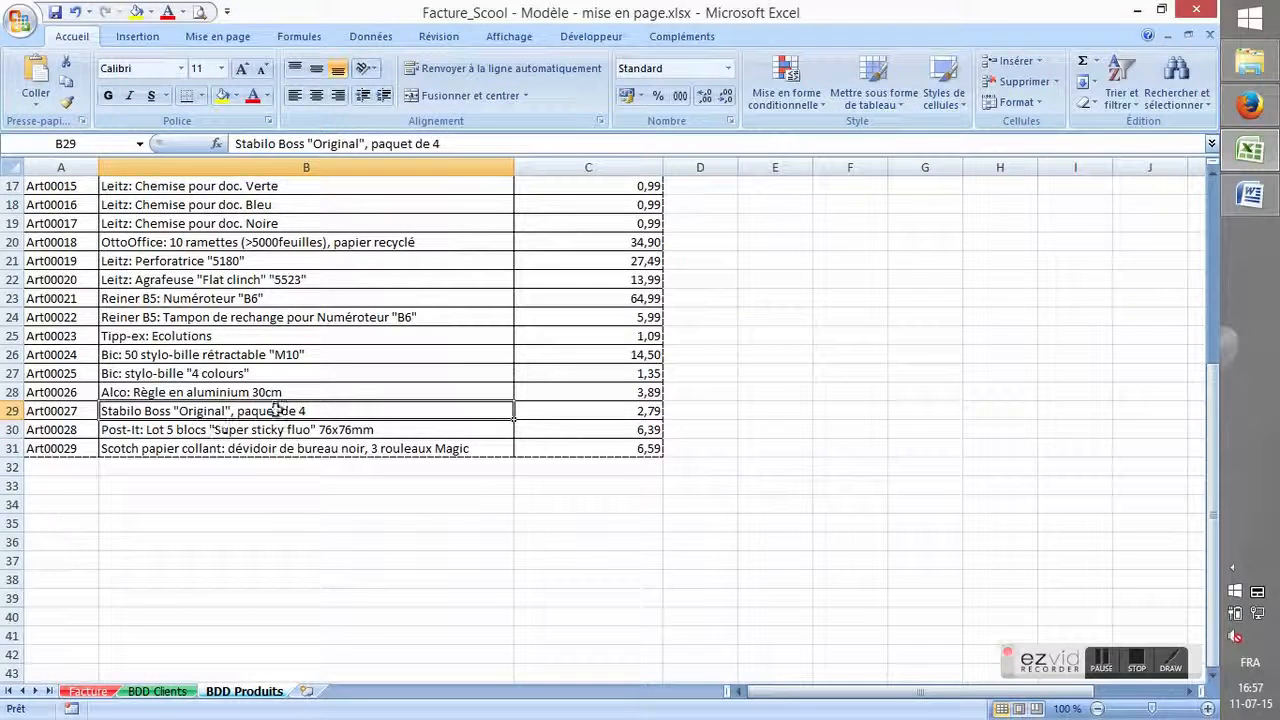
pyautogui.click(142, 430)
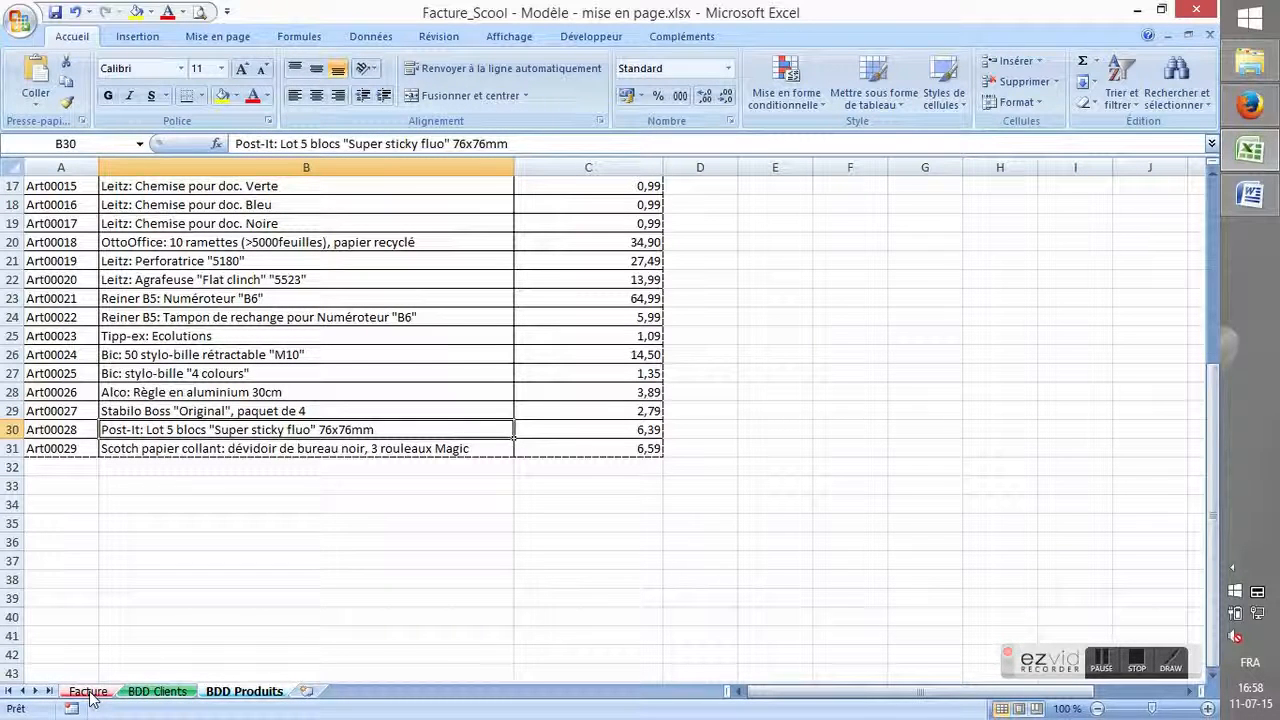
pyautogui.click(89, 694)
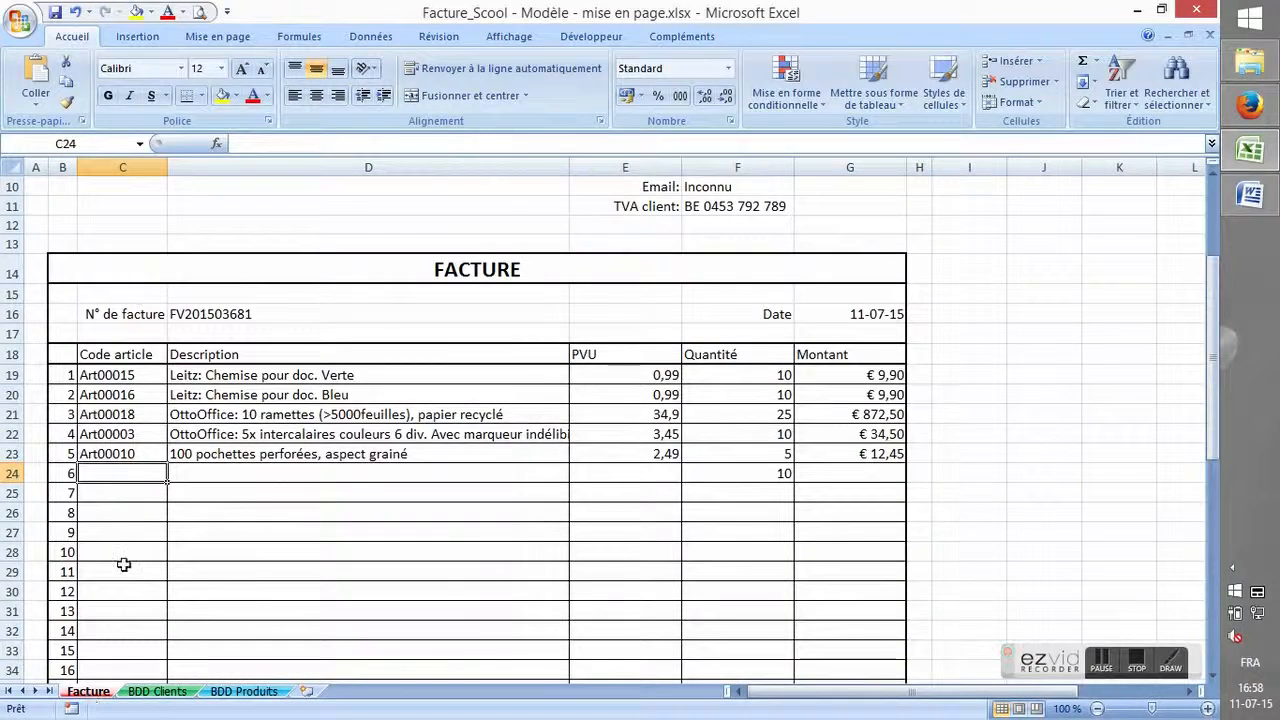
pyautogui.click(1252, 110)
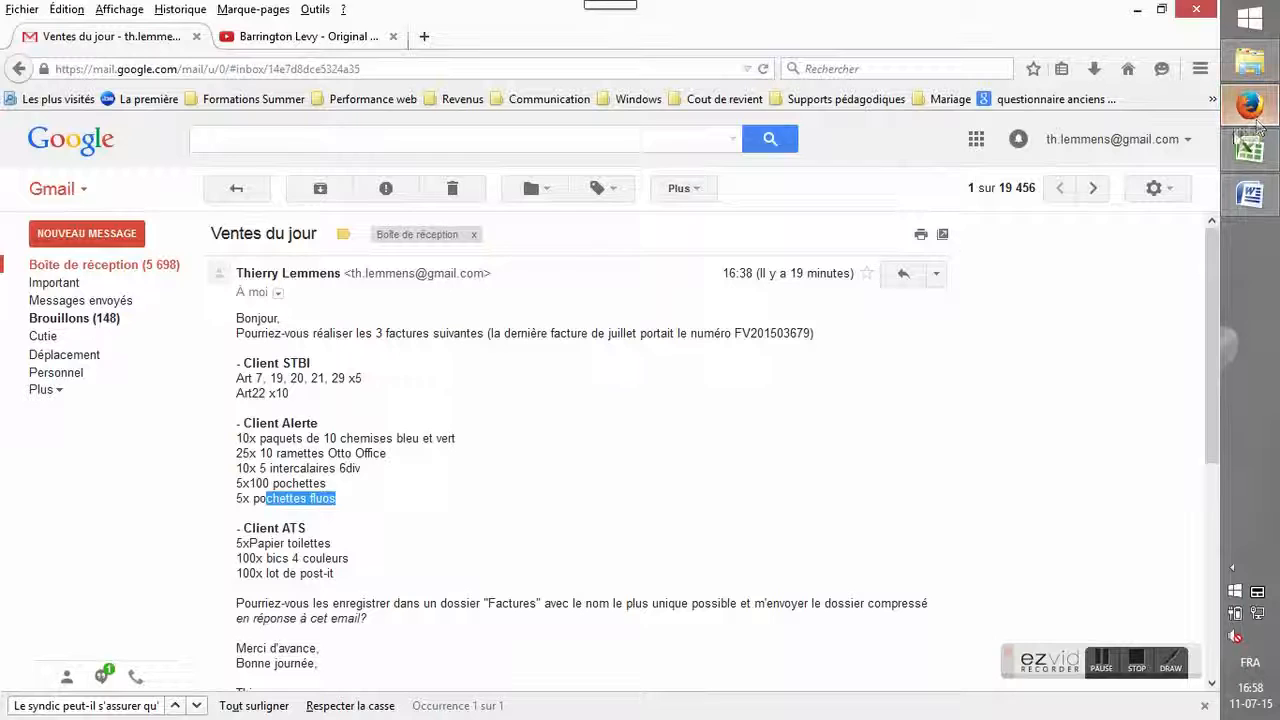
pyautogui.click(348, 500)
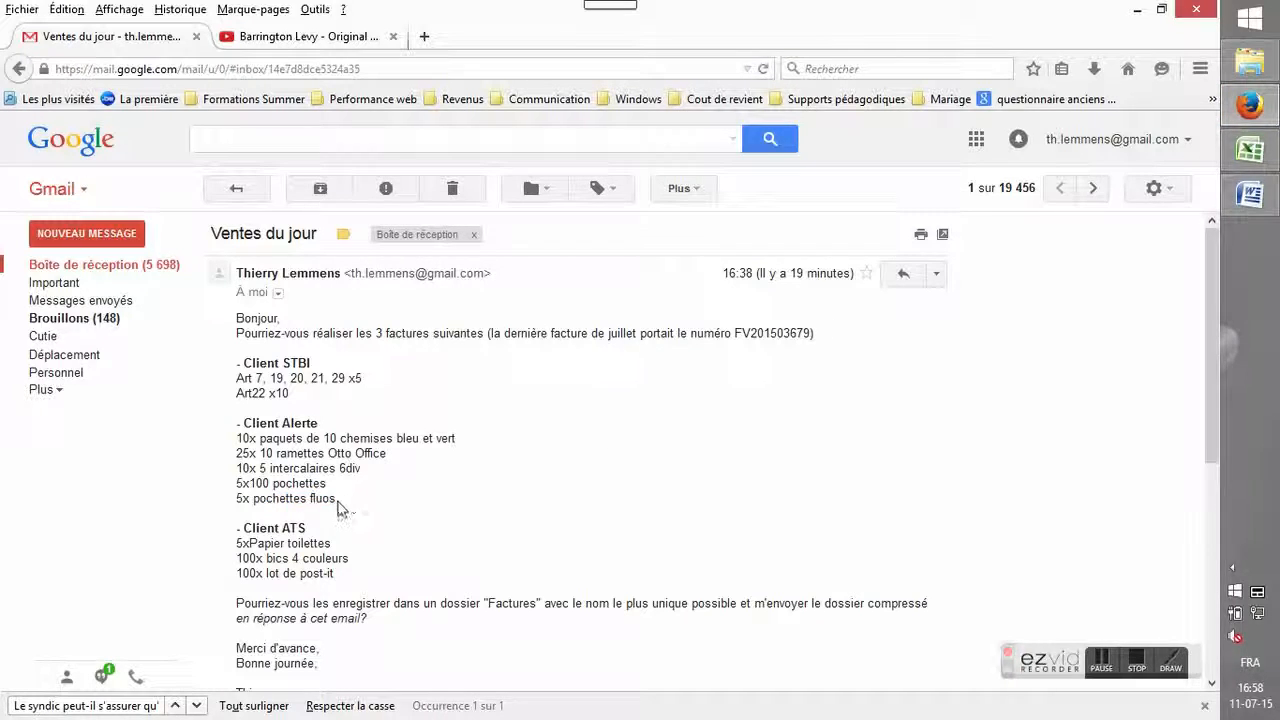
# Recheck Alerte's last item in the Gmail message and enter article code Art00027 on the invoice's sixth line.
pyautogui.moveTo(321, 500); pyautogui.dragTo(243, 503)
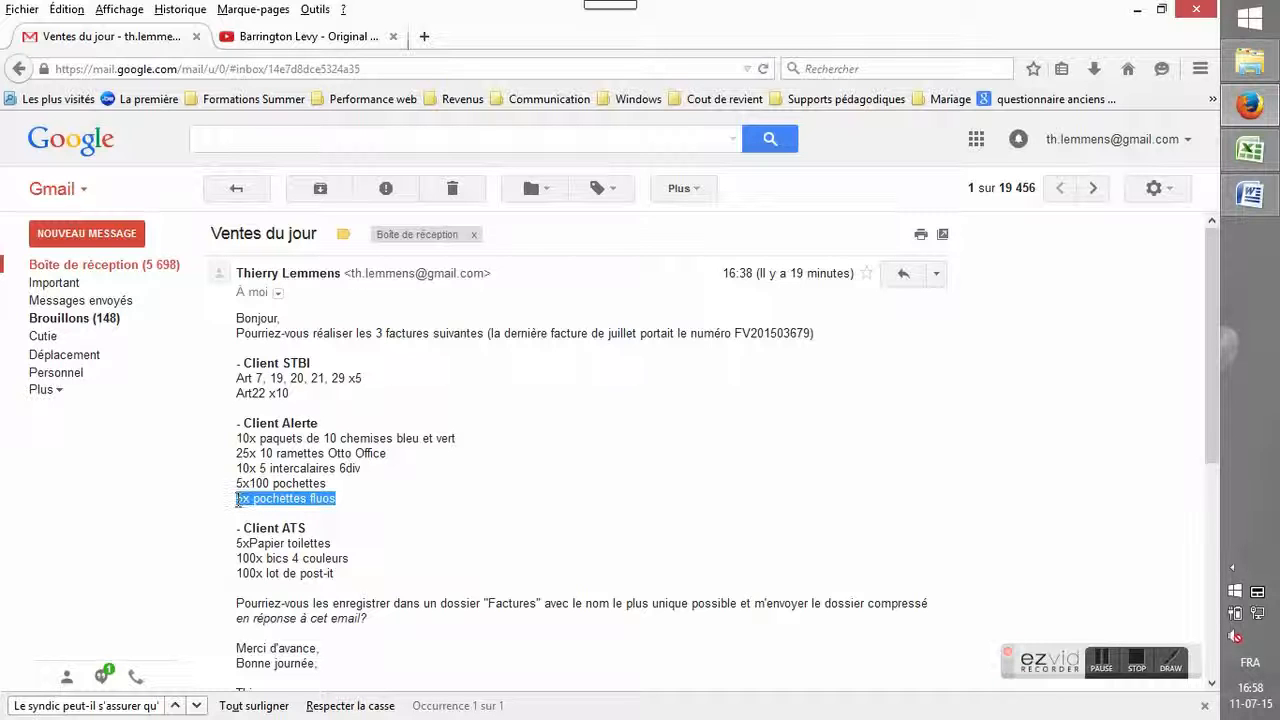
pyautogui.click(1252, 115)
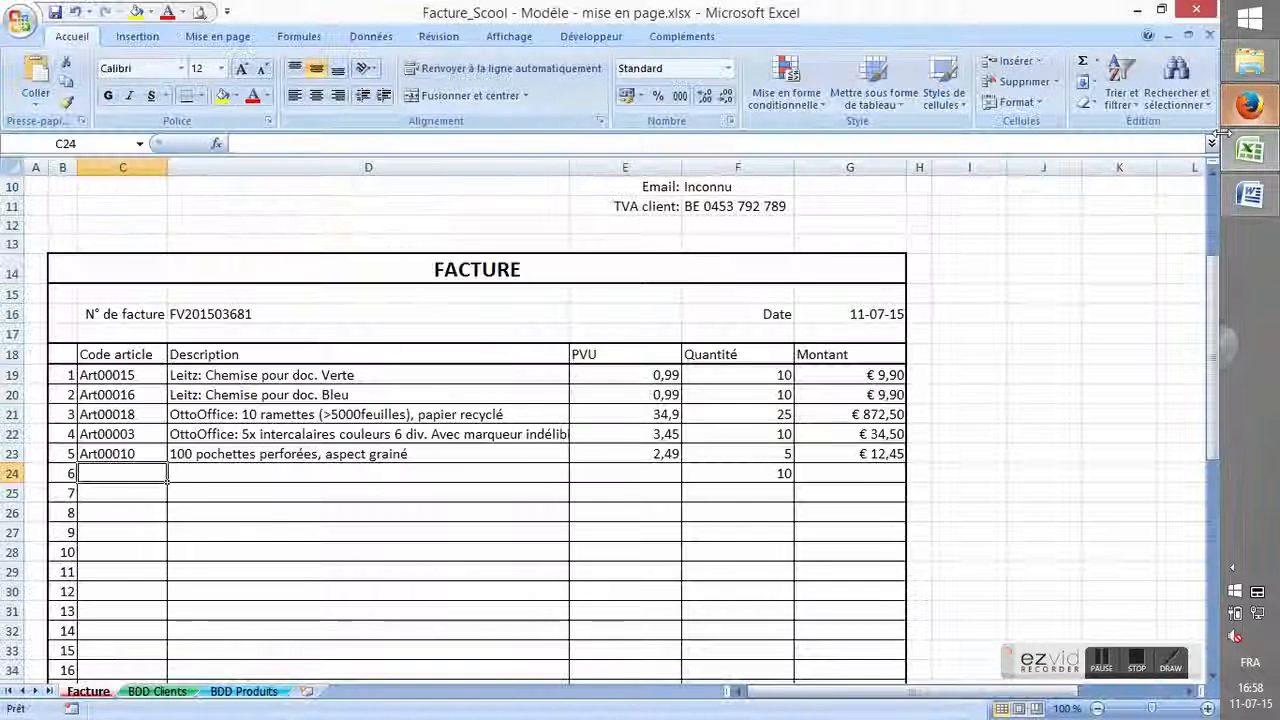
pyautogui.write('Art')
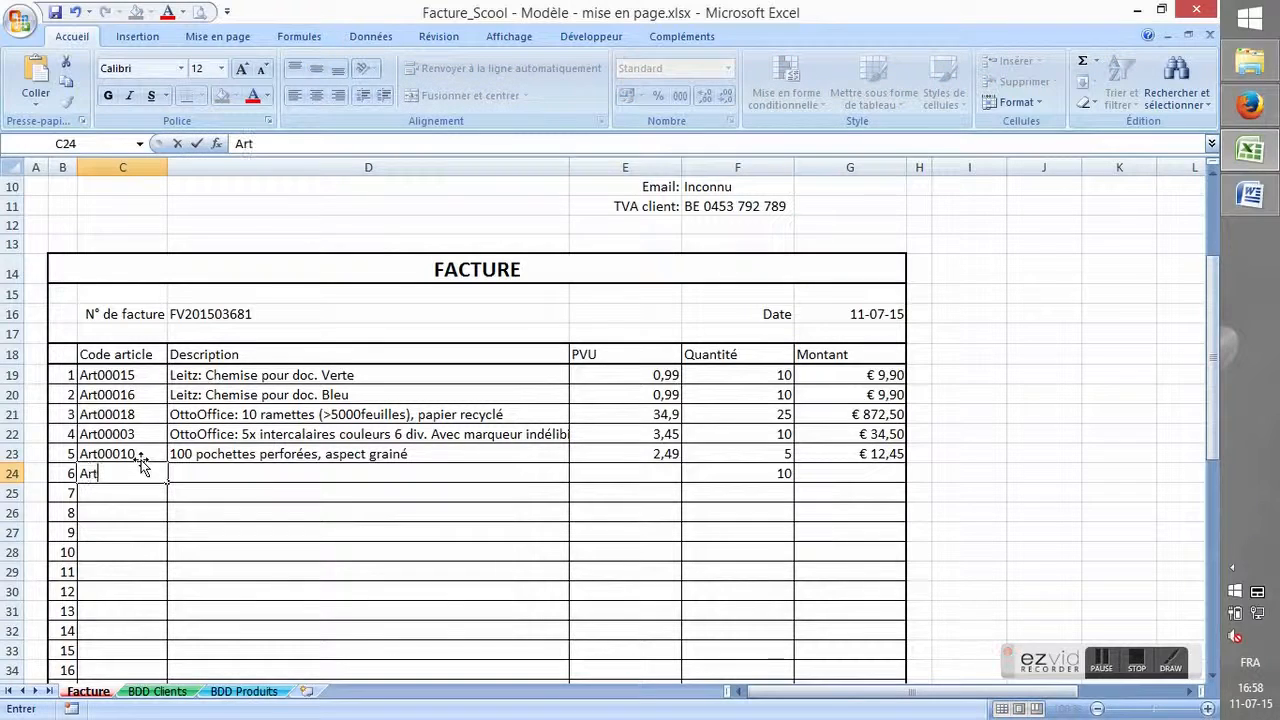
pyautogui.write('00027')
pyautogui.press('Tab')
pyautogui.press('Tab')
pyautogui.press('Tab')
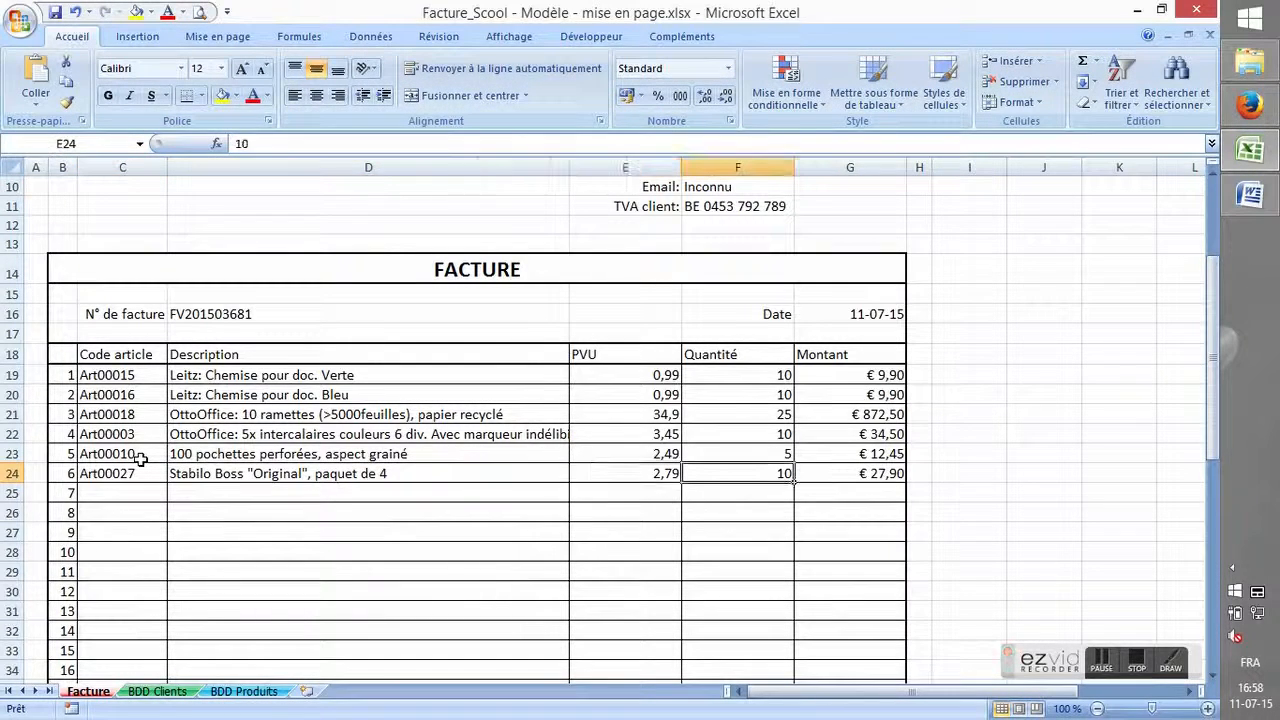
# Check the last Alerte item's quantity in the Gmail message and set the sixth invoice line's quantity to 5.
pyautogui.click(1252, 112)
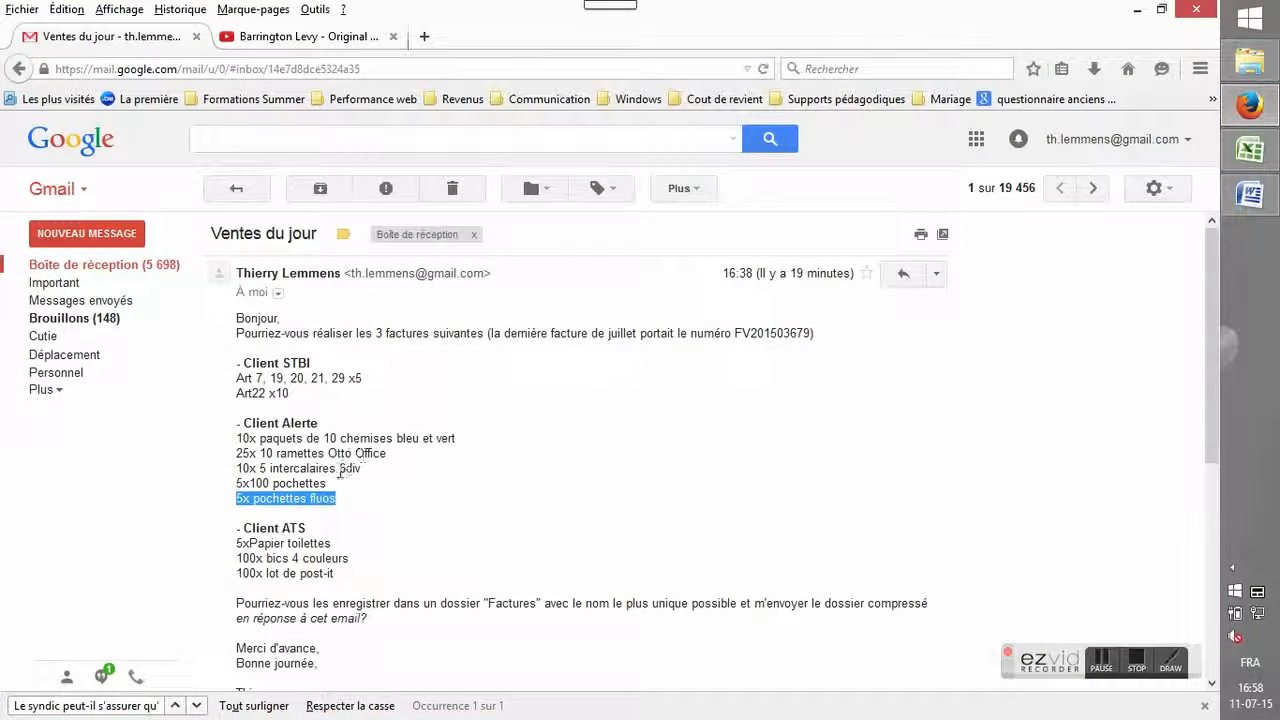
pyautogui.click(1137, 9)
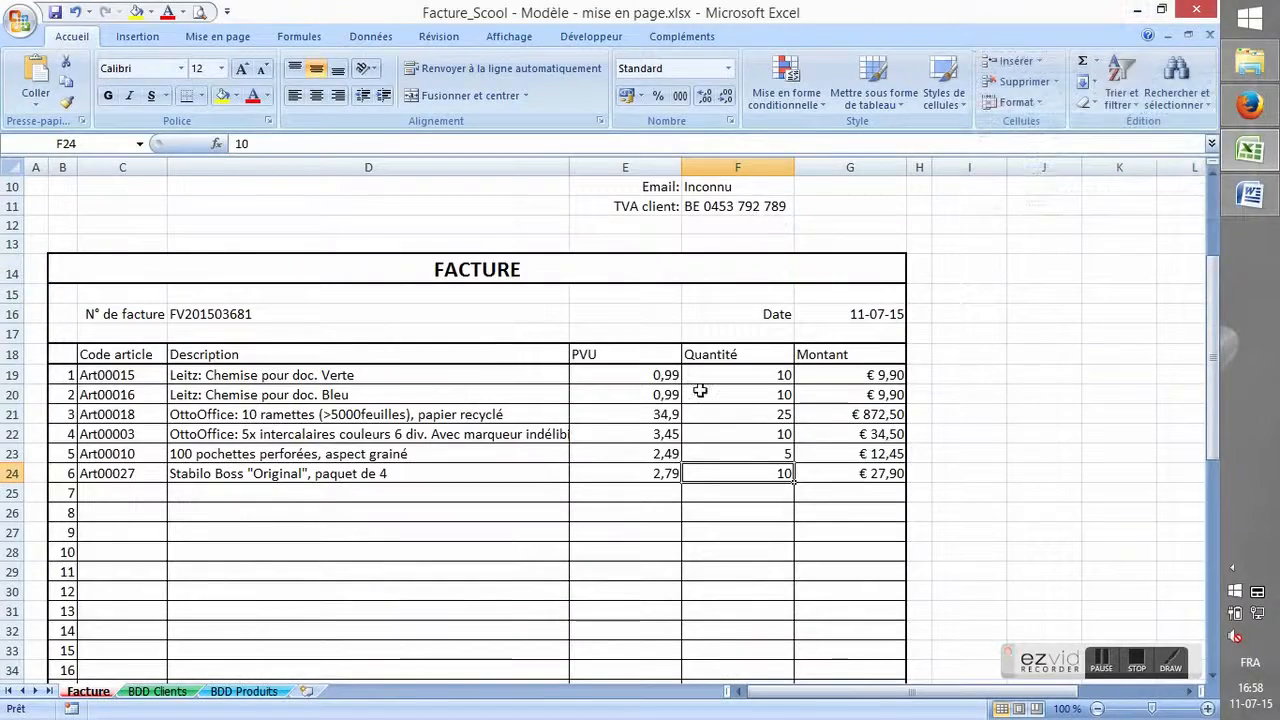
pyautogui.write('5')
pyautogui.press('Return')
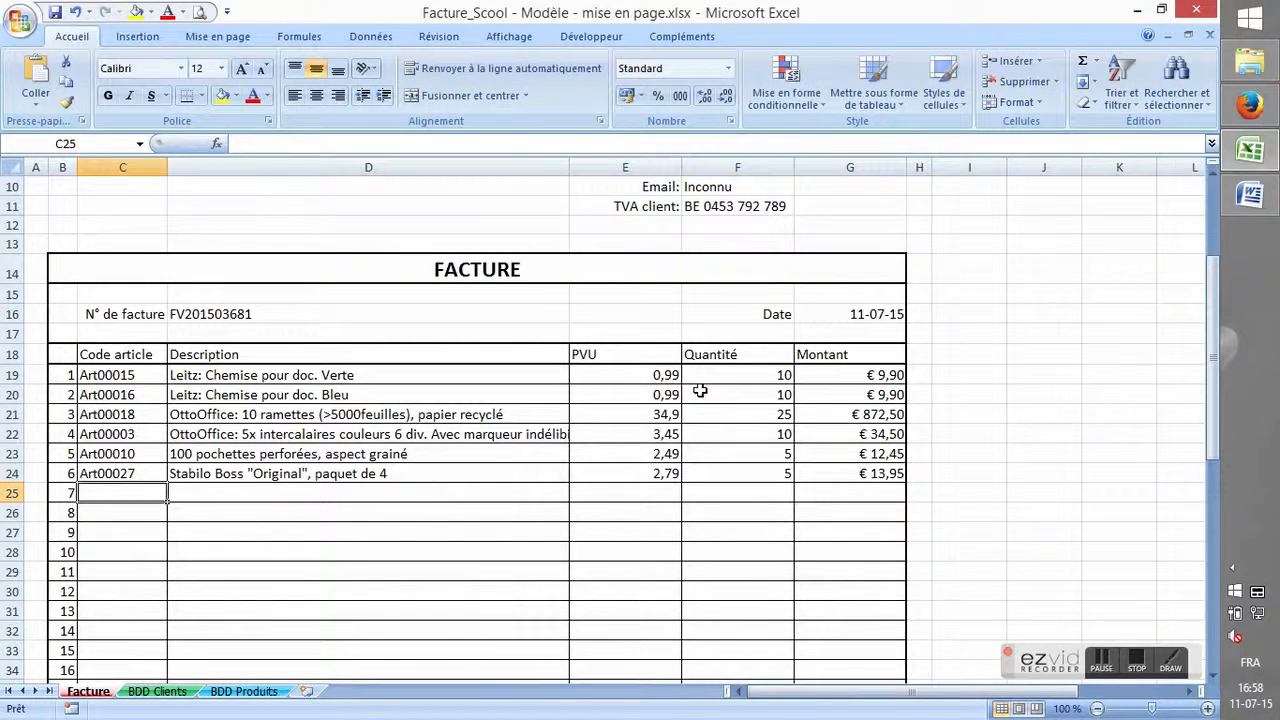
# Review the formulas behind the invoice's TOTAL HTVA, TVA and amount to pay, and return to the sheet's first row.
pyautogui.scroll(-4, 884, 424)
pyautogui.click(862, 521)
pyautogui.hotkey('alt', '=')
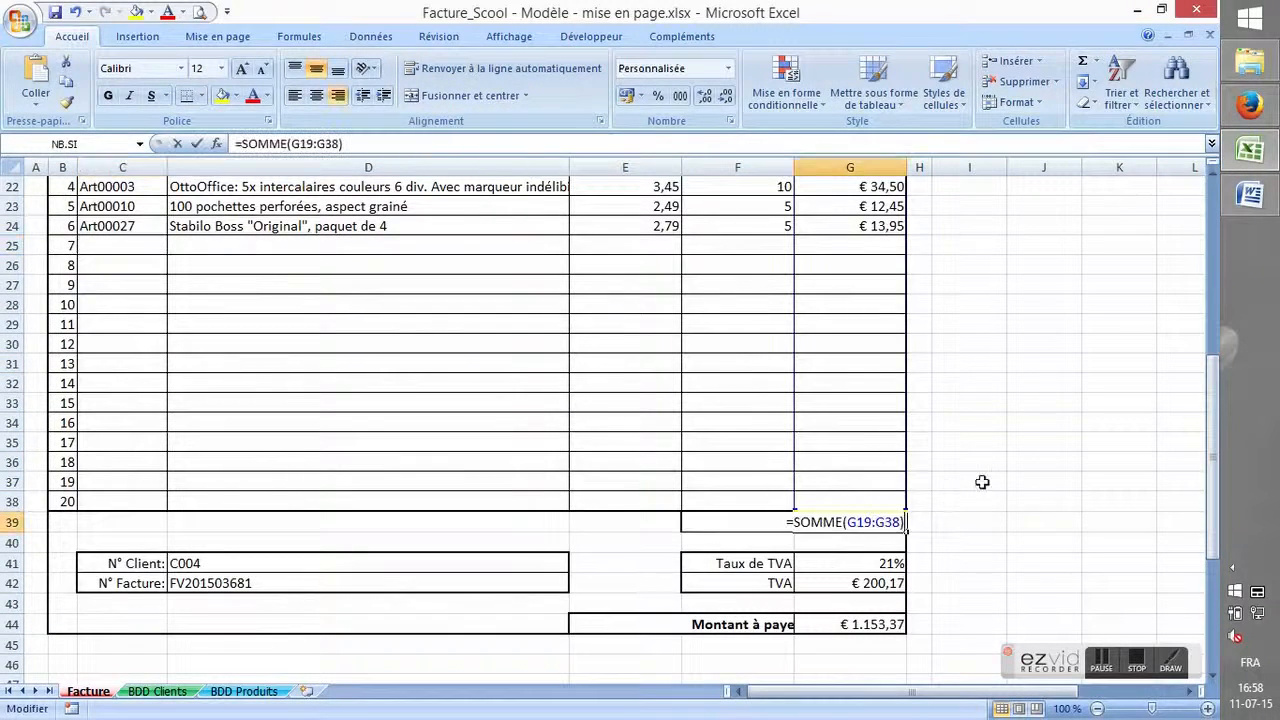
pyautogui.press('Return')
pyautogui.press('Return')
pyautogui.press('Return')
pyautogui.press('F2')
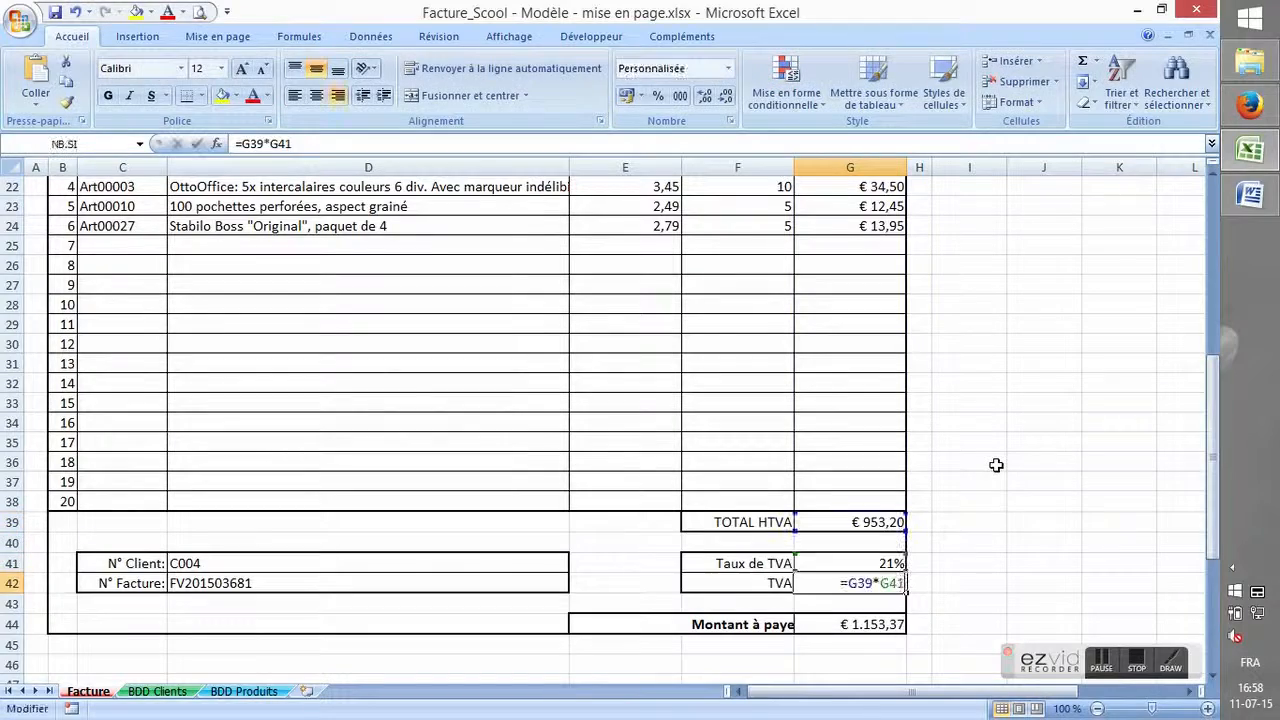
pyautogui.press('Return')
pyautogui.press('Return')
pyautogui.press('F2')
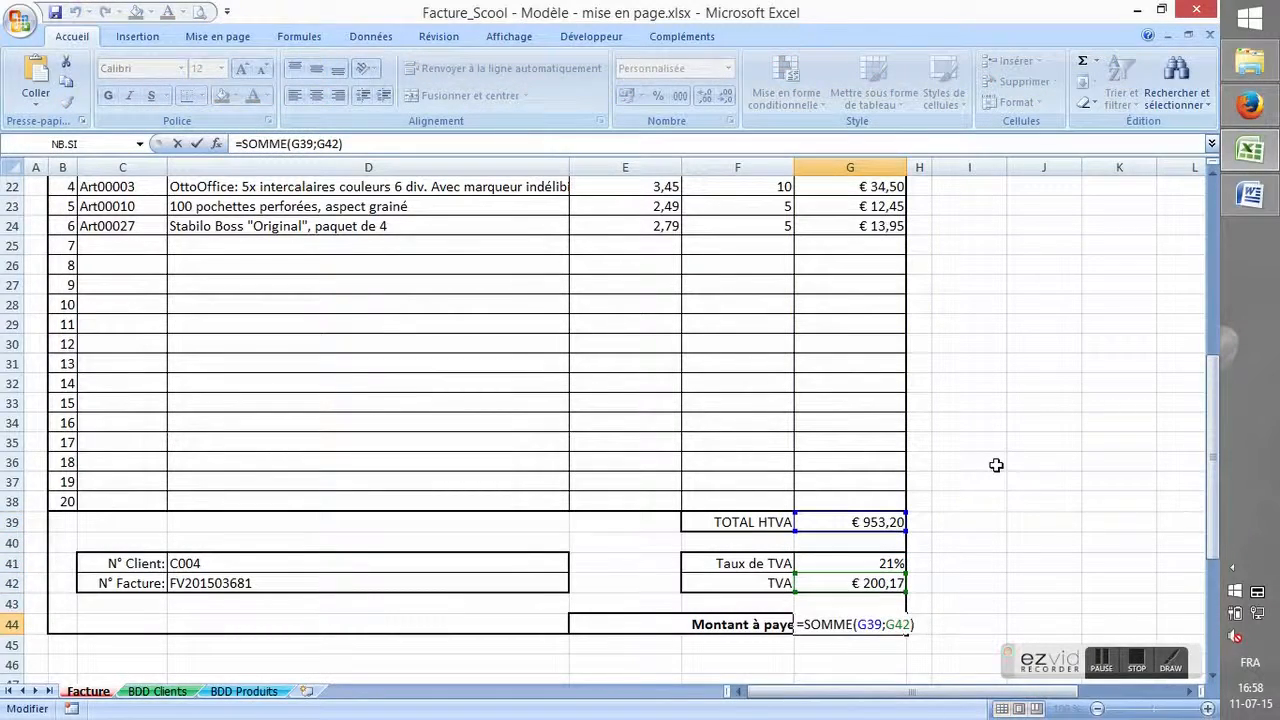
pyautogui.press('Return')
pyautogui.press('Up')
pyautogui.press('Up')
pyautogui.press('Up')
pyautogui.press('Up')
pyautogui.press('Up')
pyautogui.press('Up')
pyautogui.press('Up')
pyautogui.press('Up')
pyautogui.press('Up')
pyautogui.press('Up')
pyautogui.press('Up')
pyautogui.press('Up')
pyautogui.press('Up')
pyautogui.press('Up')
pyautogui.press('Up')
pyautogui.press('Up')
pyautogui.press('Up')
pyautogui.press('Up')
pyautogui.press('Up')
pyautogui.press('Up')
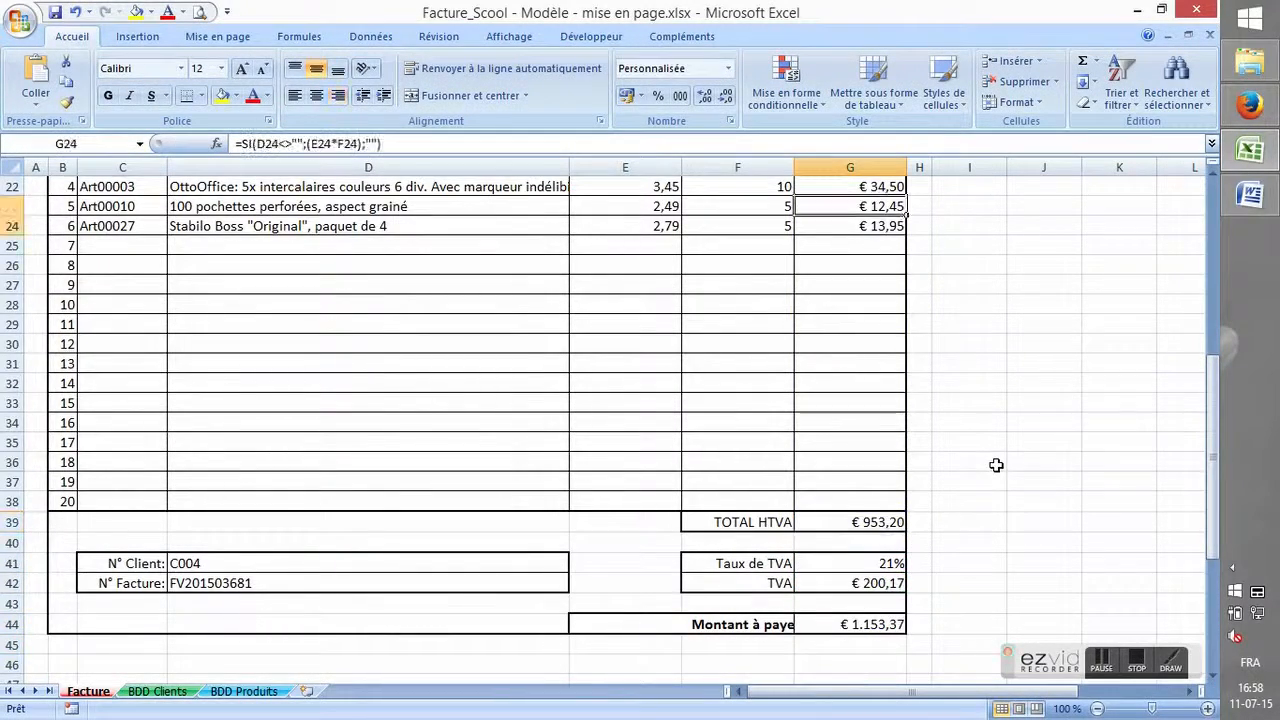
# Print the Alerte invoice sheet with the PDFCreator printer.
pyautogui.click(22, 22)
pyautogui.moveTo(53, 229)
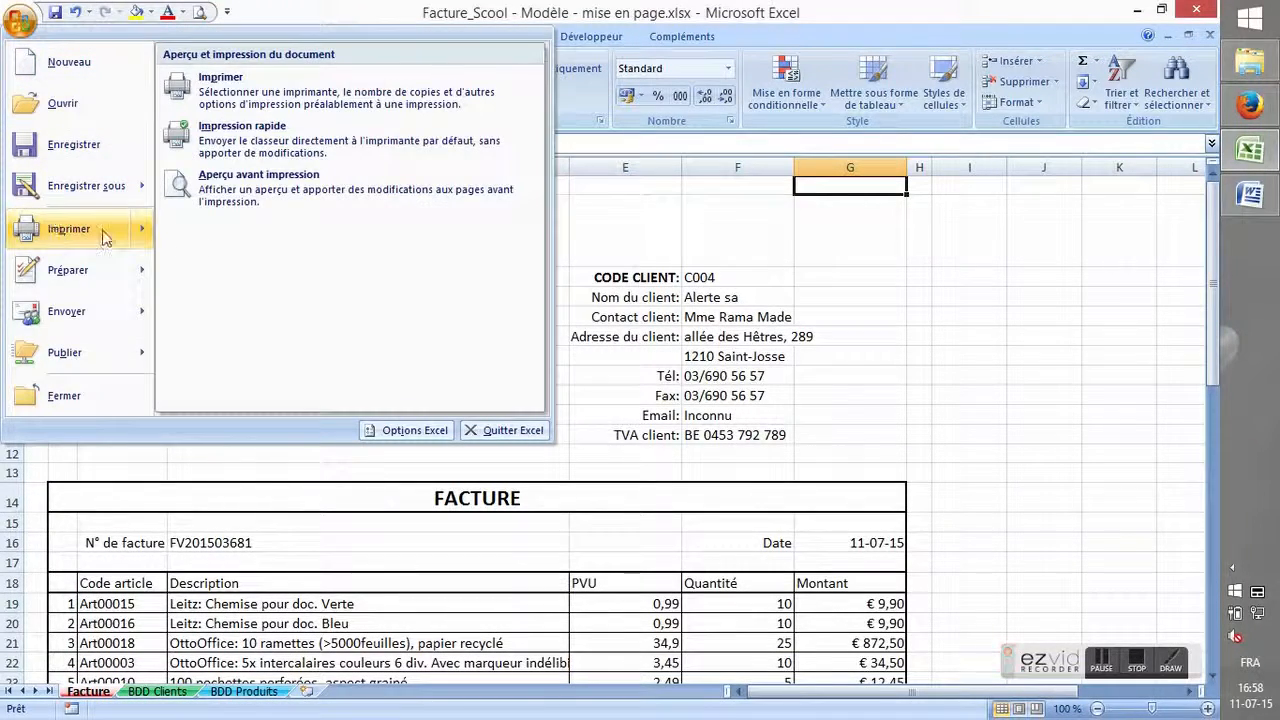
pyautogui.click(248, 94)
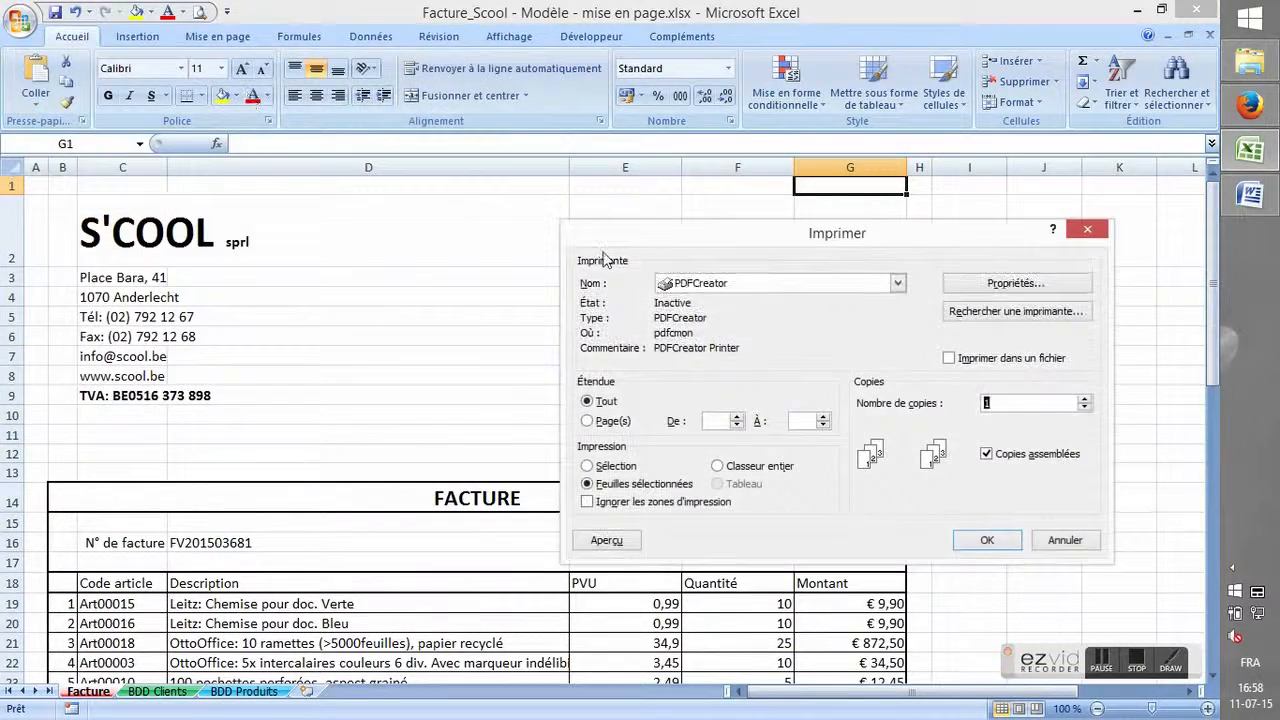
pyautogui.click(720, 284)
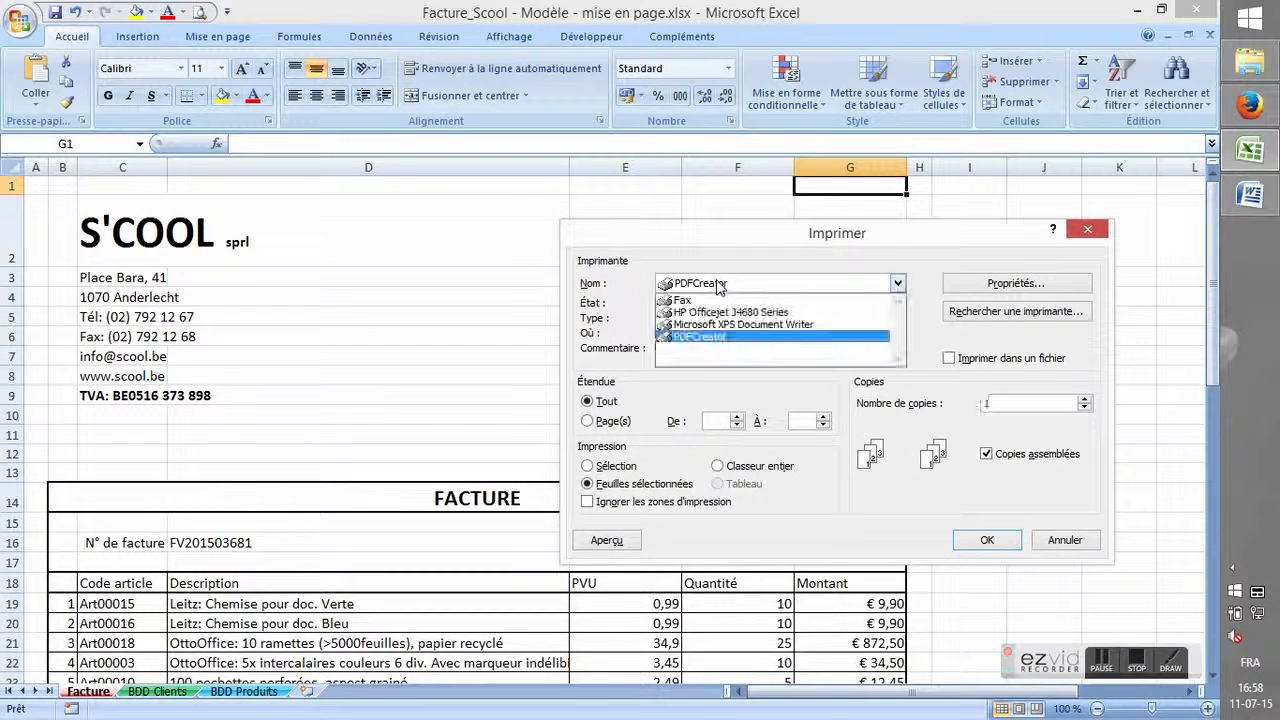
pyautogui.click(720, 284)
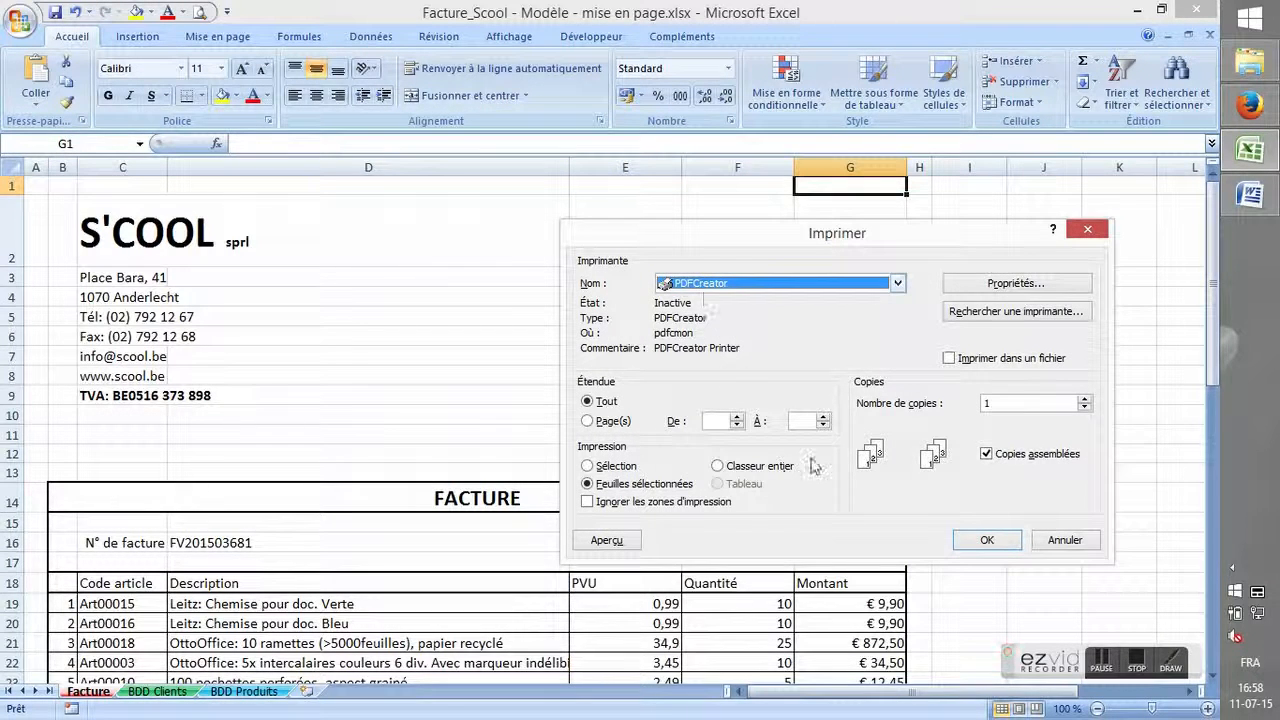
pyautogui.click(987, 541)
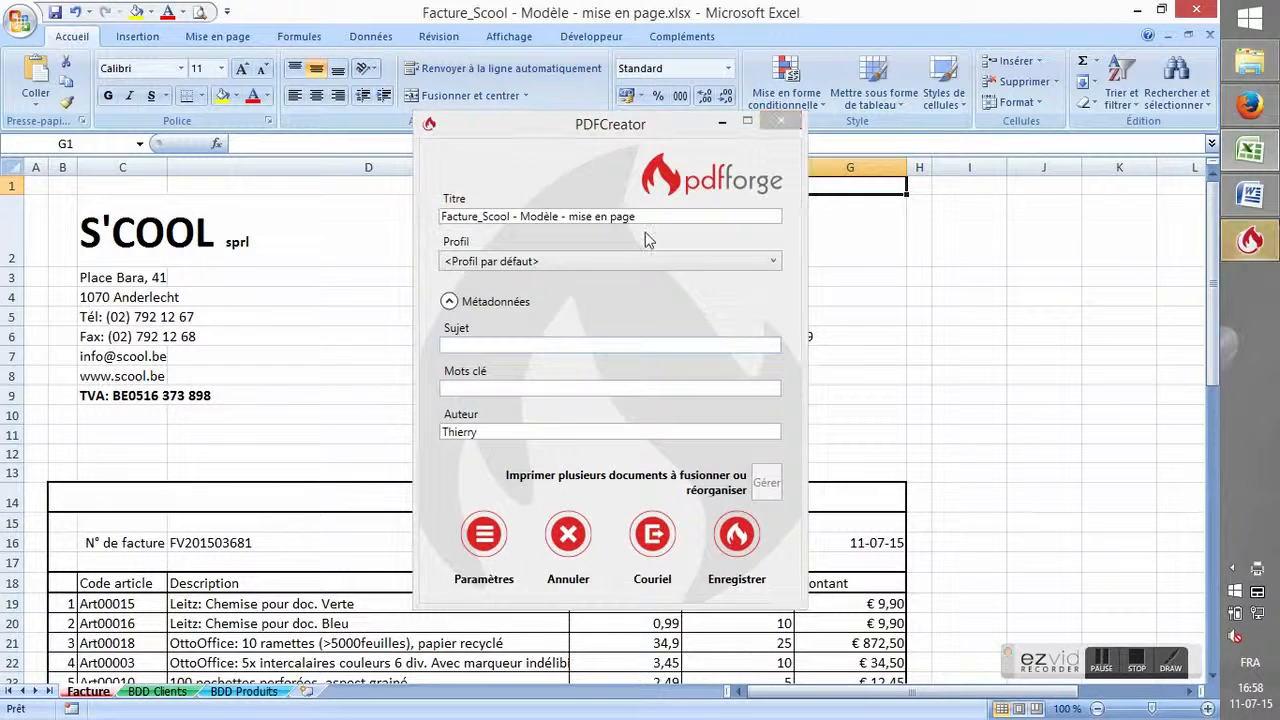
# Replace the PDF's title with "FV201503681 - Alerte", moving the PDFCreator window aside to see the client details.
pyautogui.click(647, 218)
pyautogui.moveTo(647, 218); pyautogui.dragTo(435, 225)
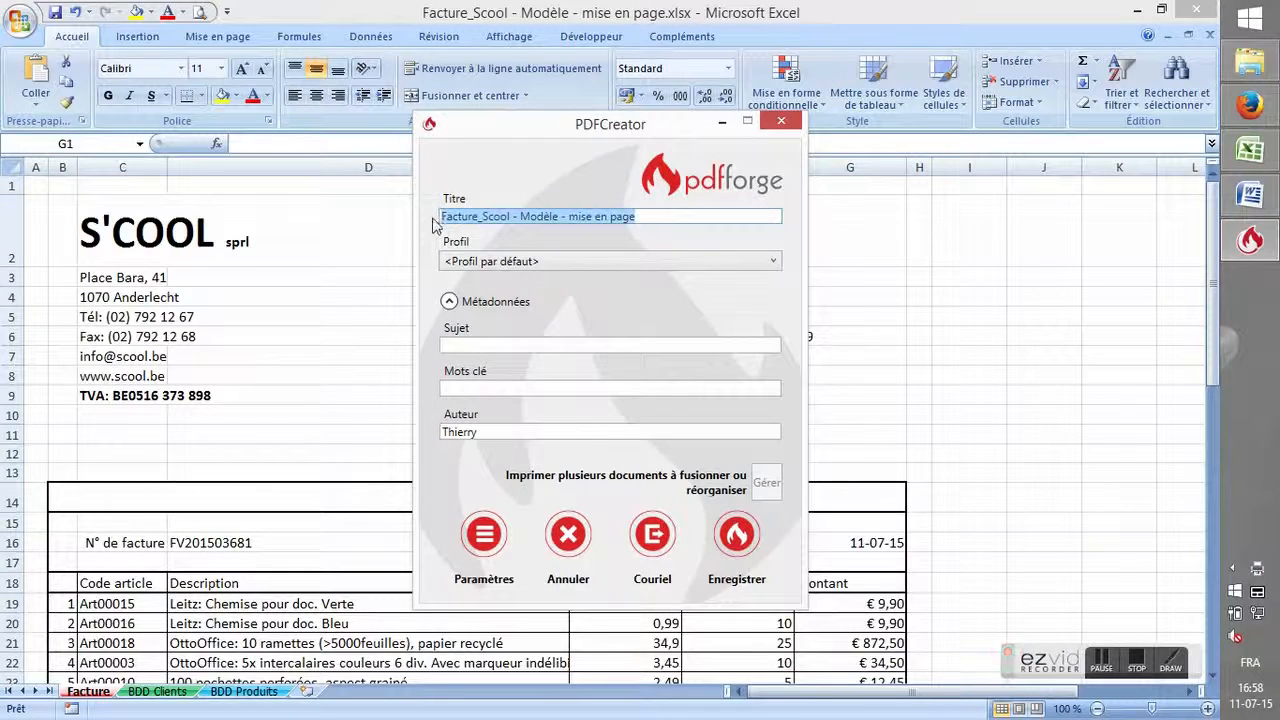
pyautogui.write('FV201503681 -')
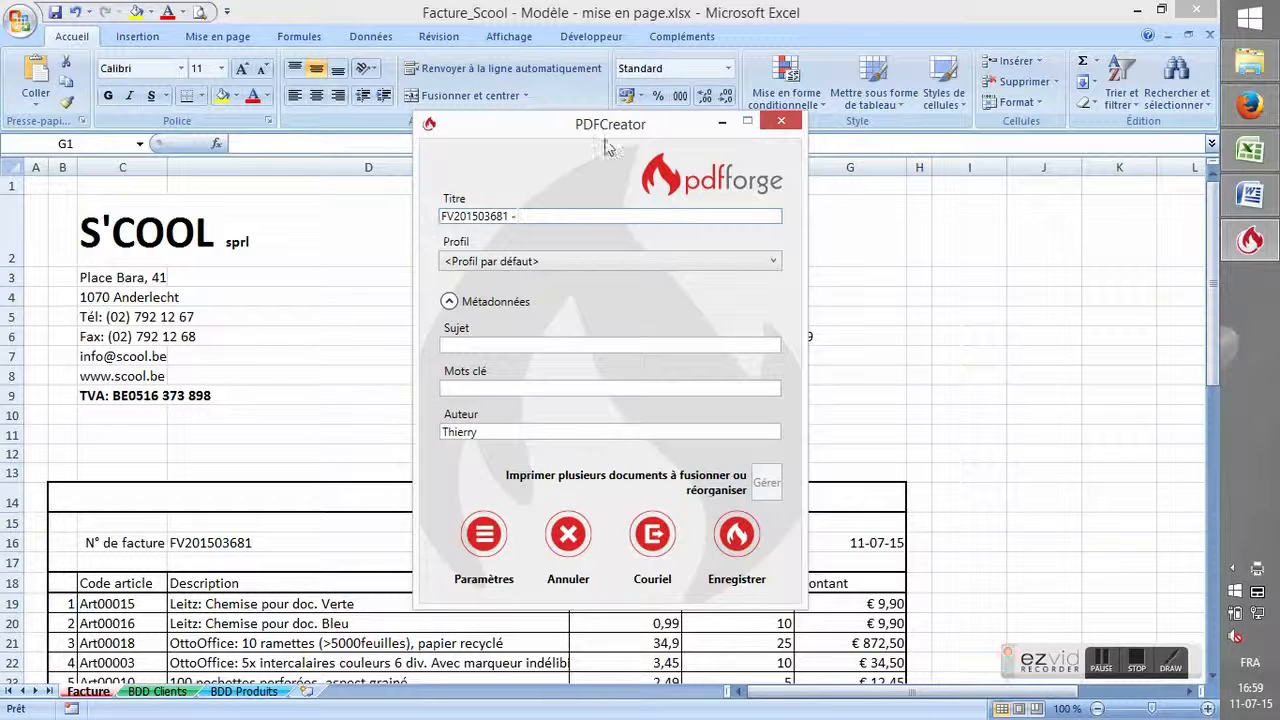
pyautogui.moveTo(607, 147); pyautogui.dragTo(354, 153)
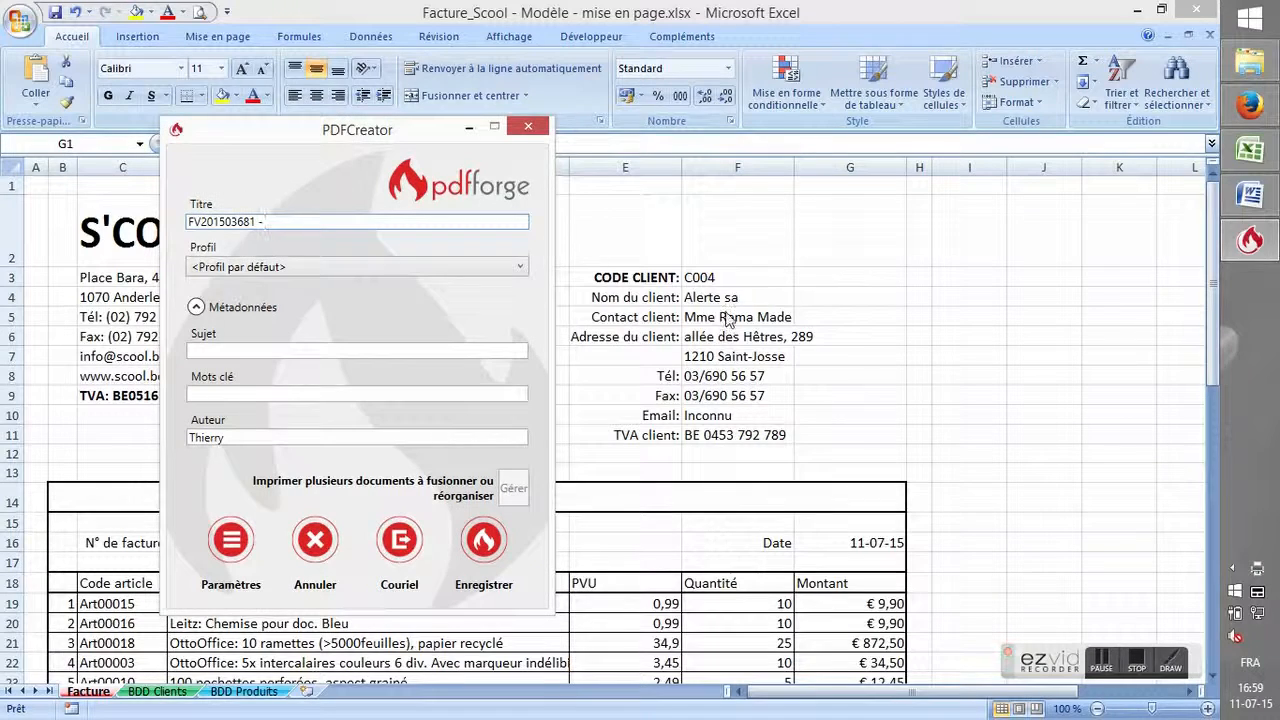
pyautogui.write('Alerte')
# Save the Alerte invoice as "FV201503681 - Alerte.pdf" in the SCool folder and close the opened PDF.
pyautogui.click(484, 545)
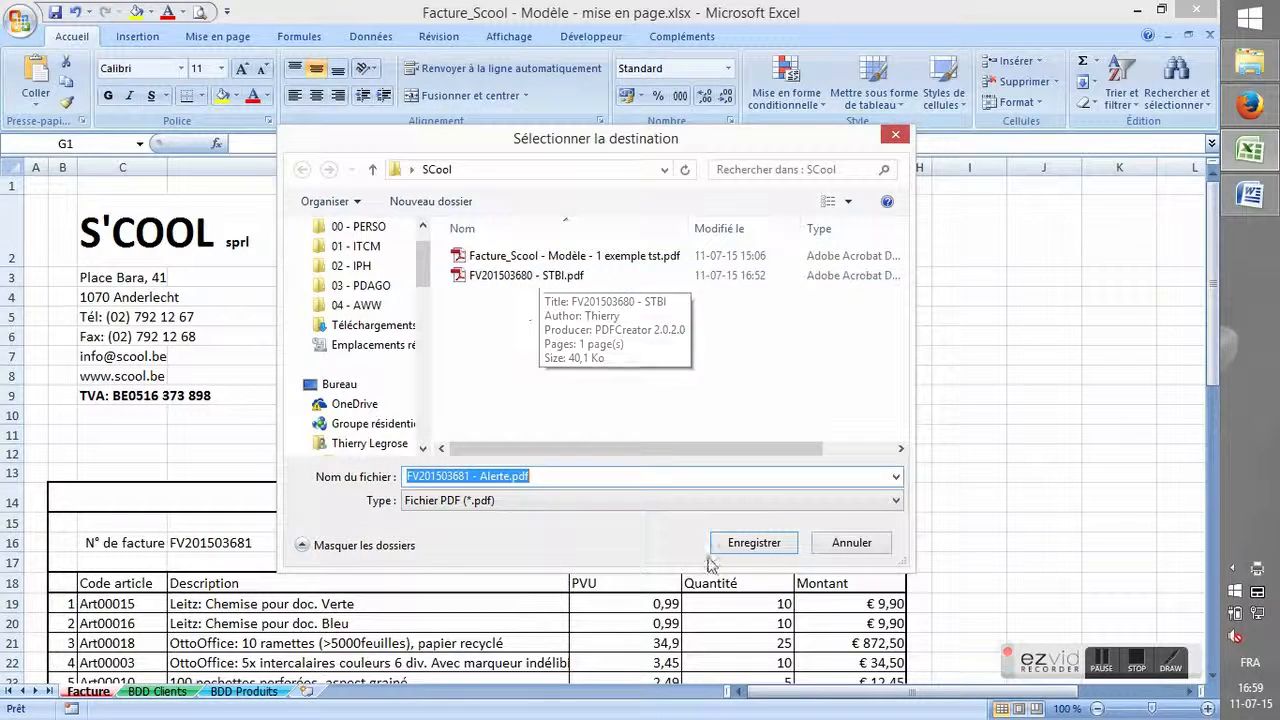
pyautogui.click(755, 545)
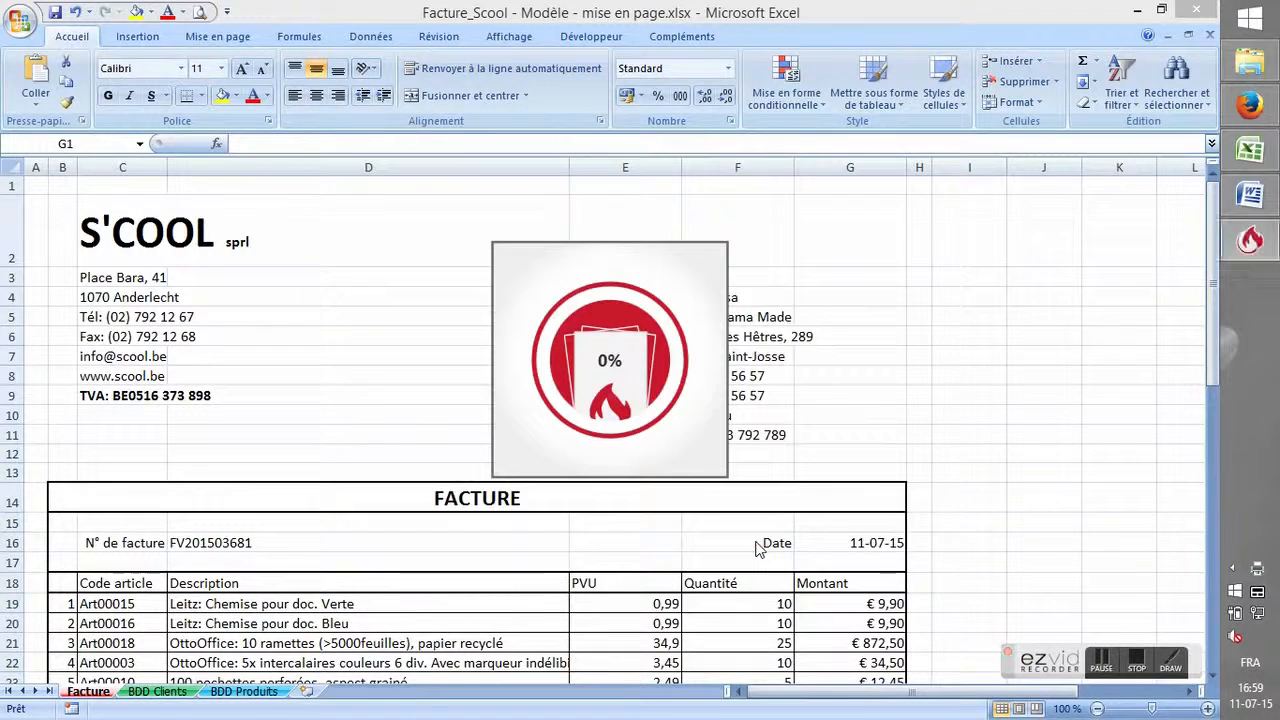
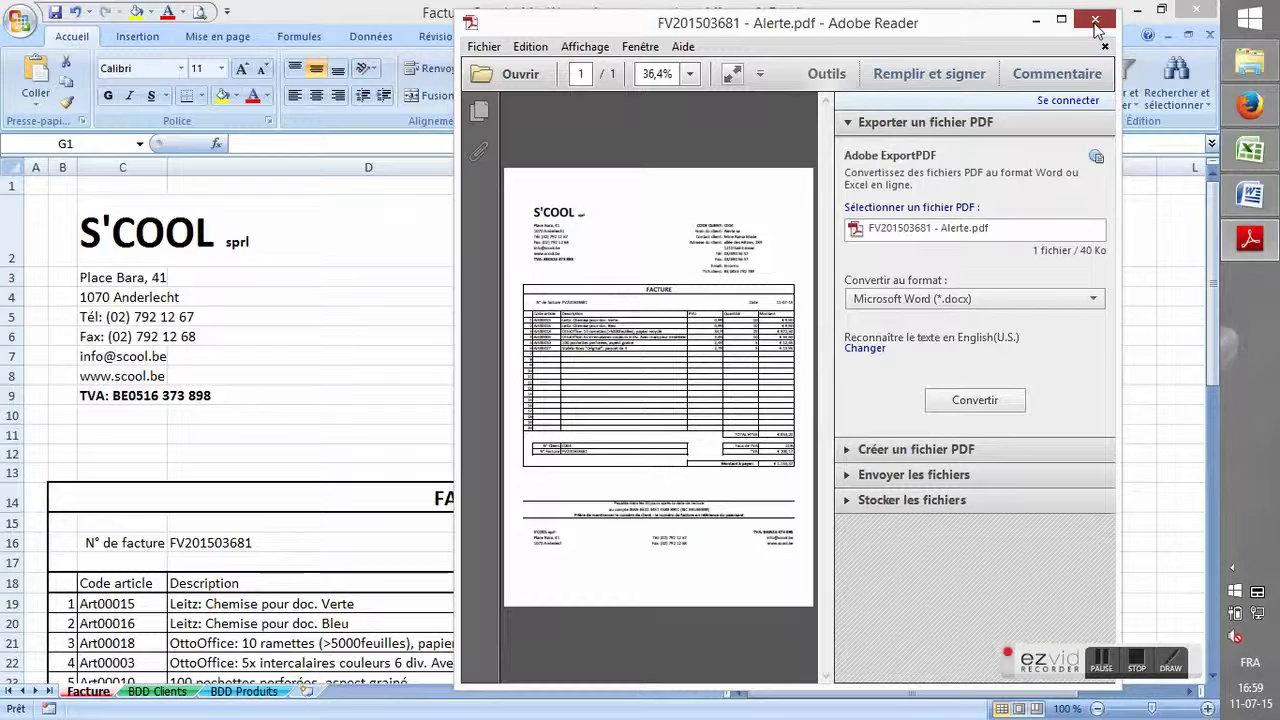
pyautogui.click(1095, 20)
pyautogui.click(875, 337)
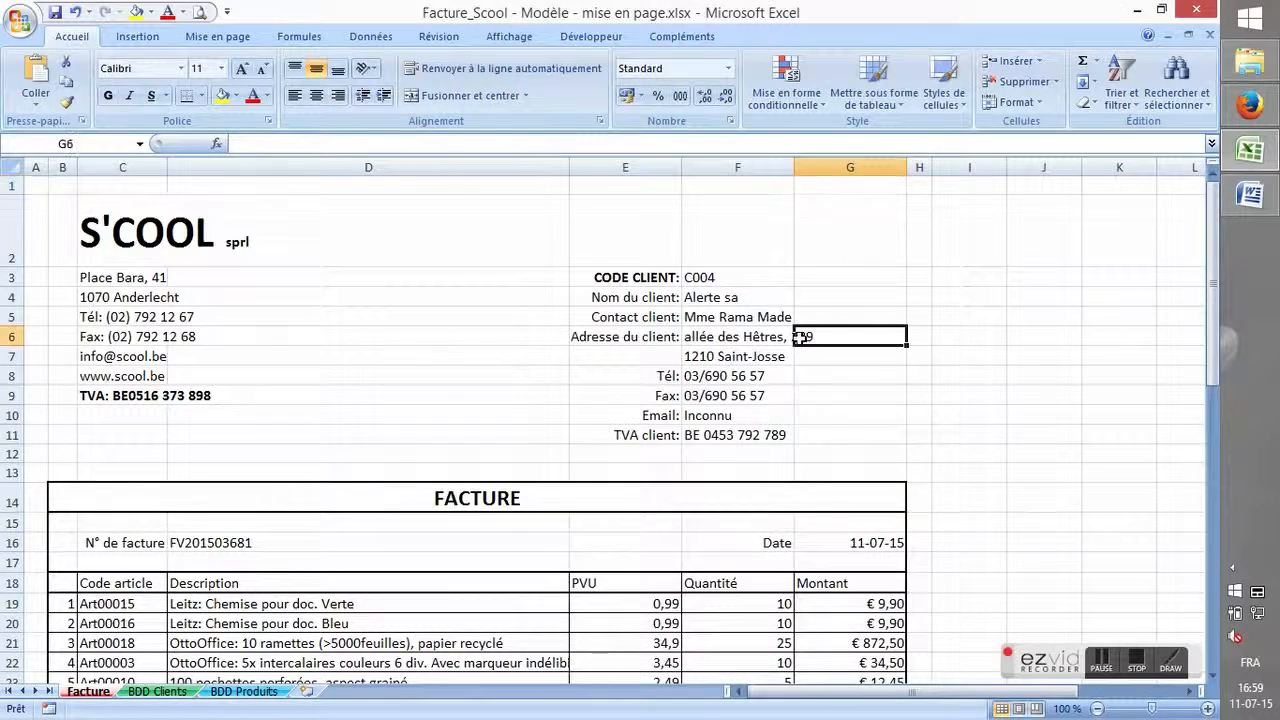
# Read the ATS client's order in the Gmail message, highlighting its items and the client heading.
pyautogui.click(1249, 105)
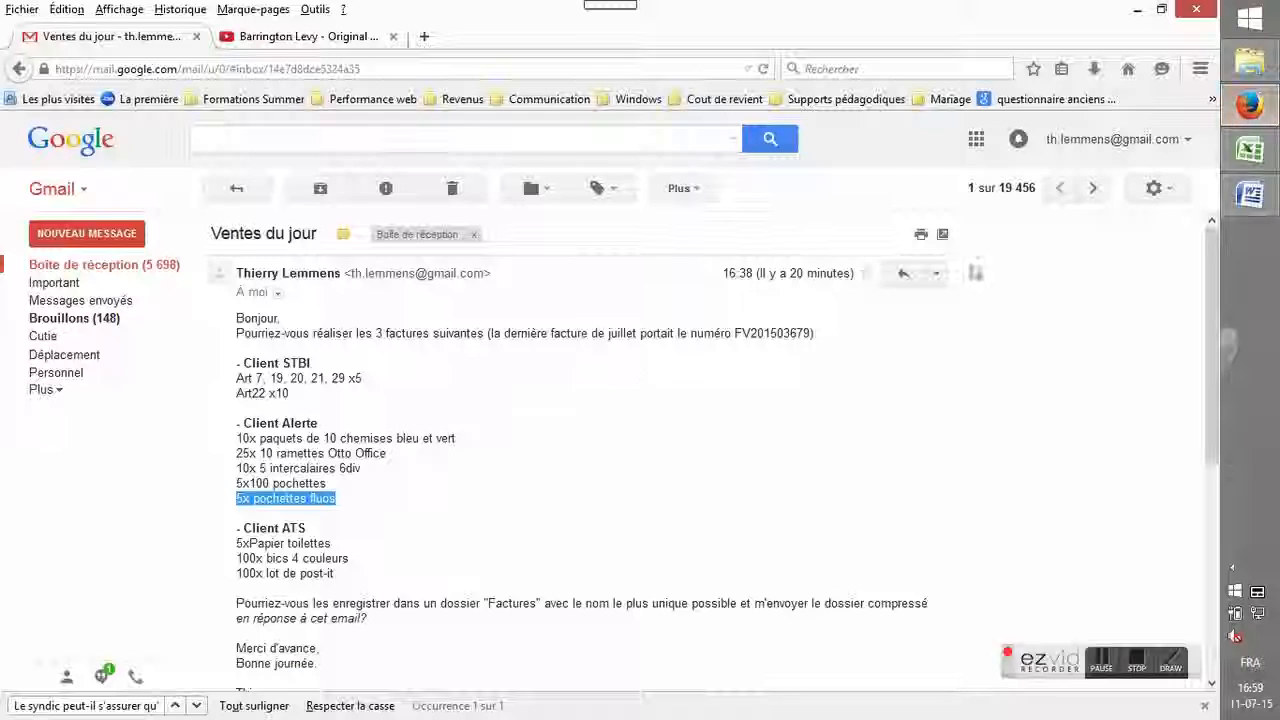
pyautogui.click(478, 494)
pyautogui.scroll(-3, 448, 511)
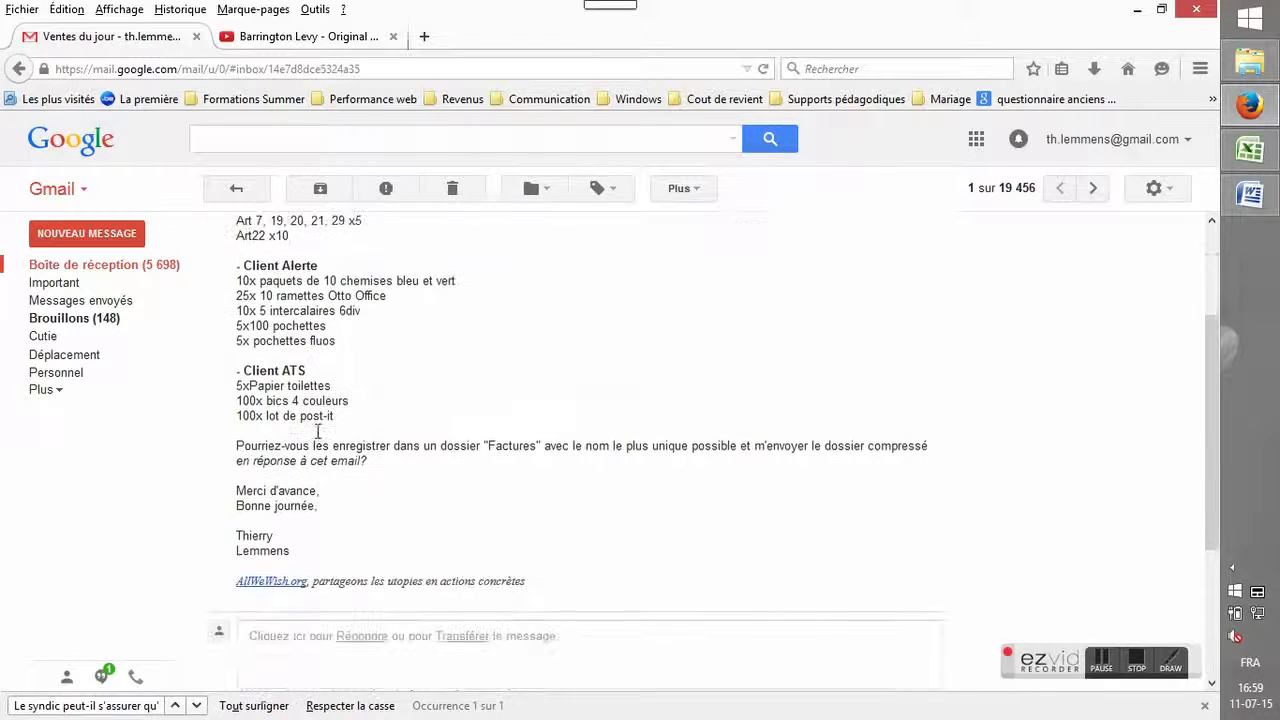
pyautogui.moveTo(237, 383); pyautogui.dragTo(318, 403)
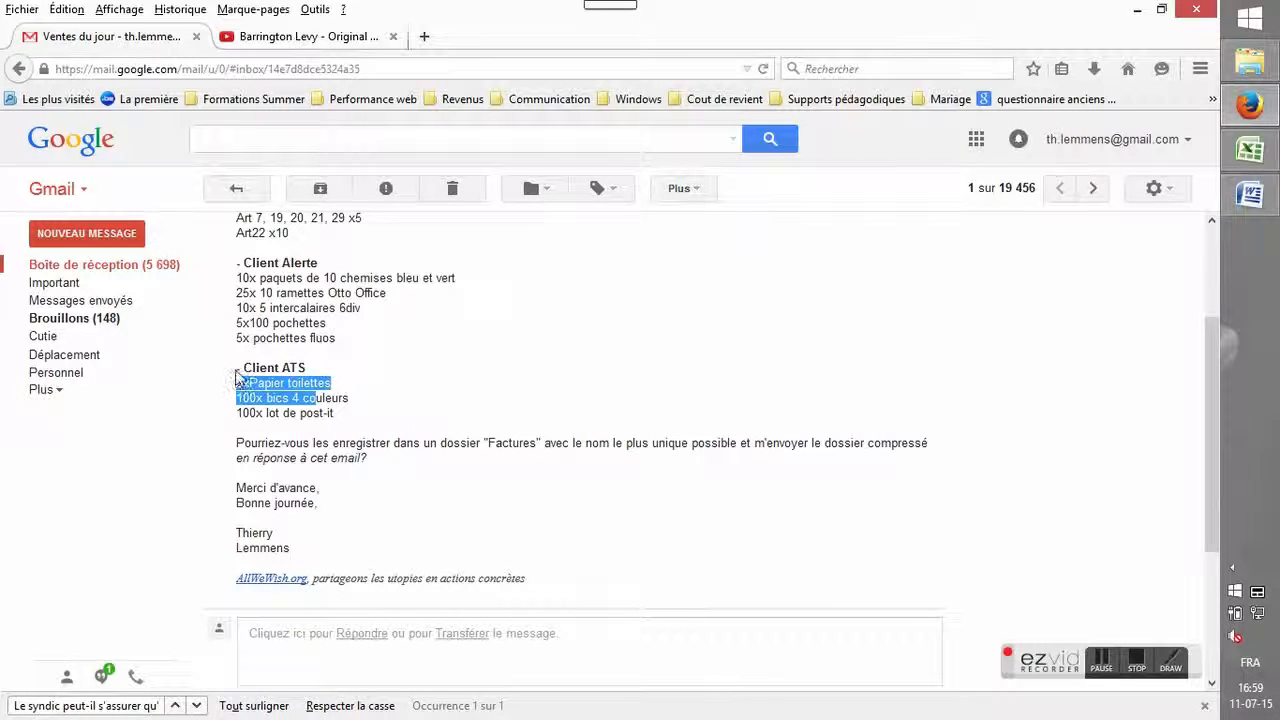
pyautogui.moveTo(236, 368); pyautogui.dragTo(298, 369)
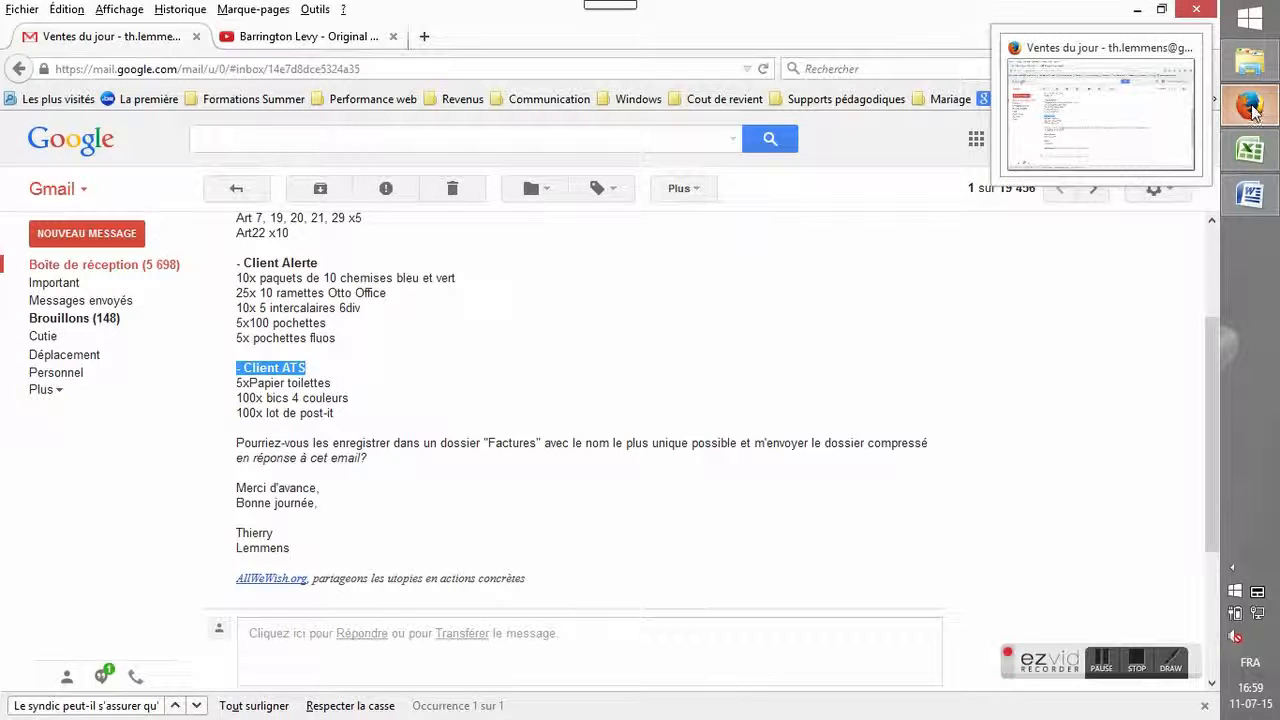
# Look up the client number of ATS Consult sa in the workbook's client database.
pyautogui.click(1249, 150)
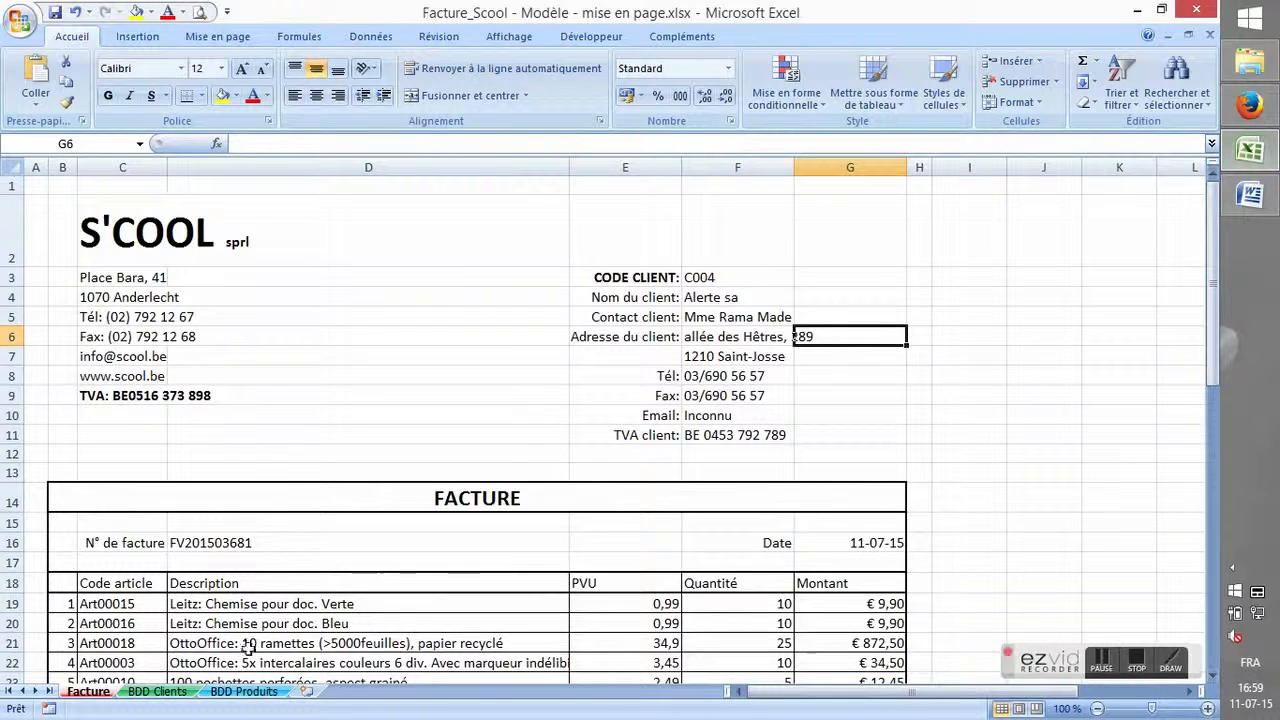
pyautogui.click(180, 694)
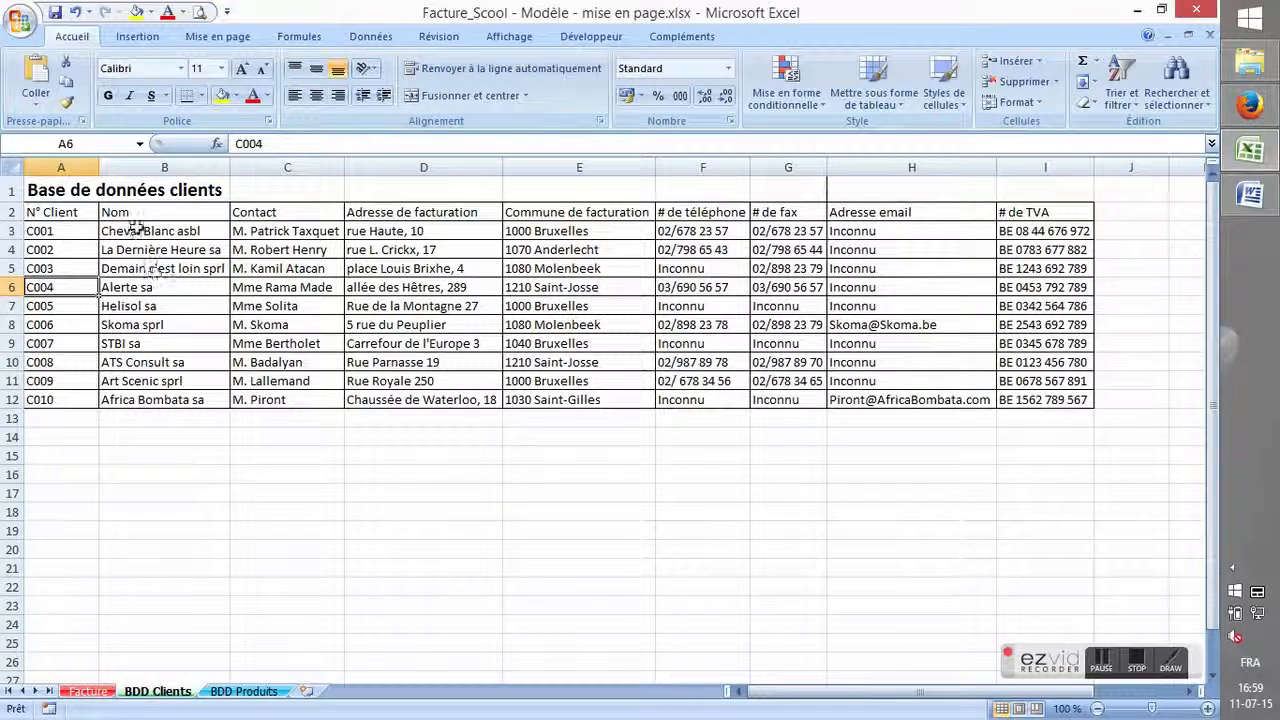
pyautogui.click(118, 362)
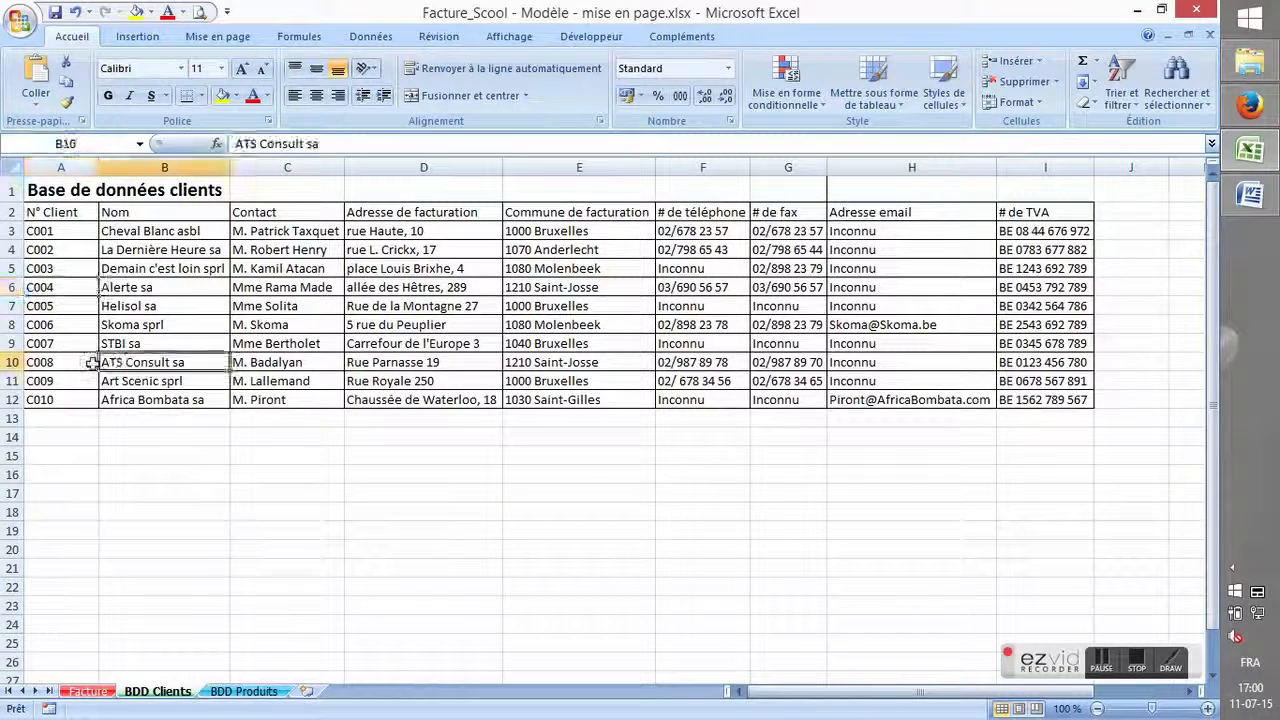
pyautogui.moveTo(80, 362); pyautogui.dragTo(195, 358)
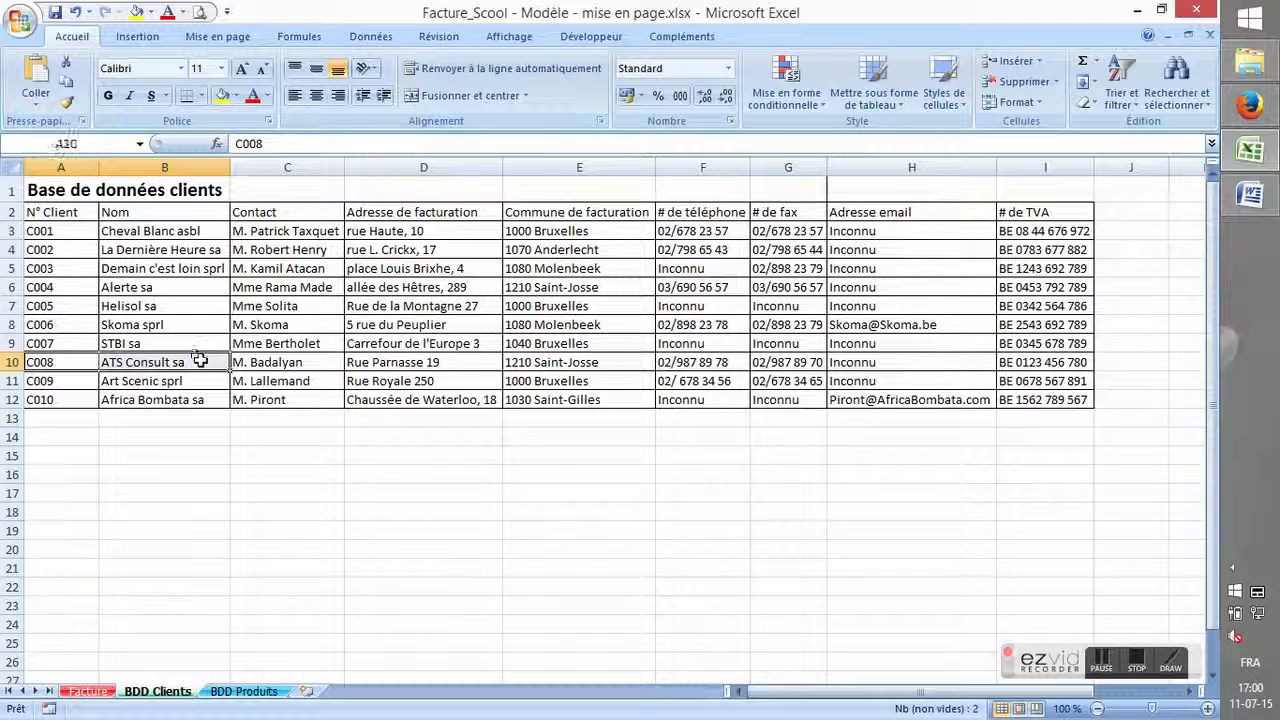
# Enter ATS Consult sa's client code in the invoice's CODE CLIENT cell.
pyautogui.click(88, 691)
pyautogui.click(736, 278)
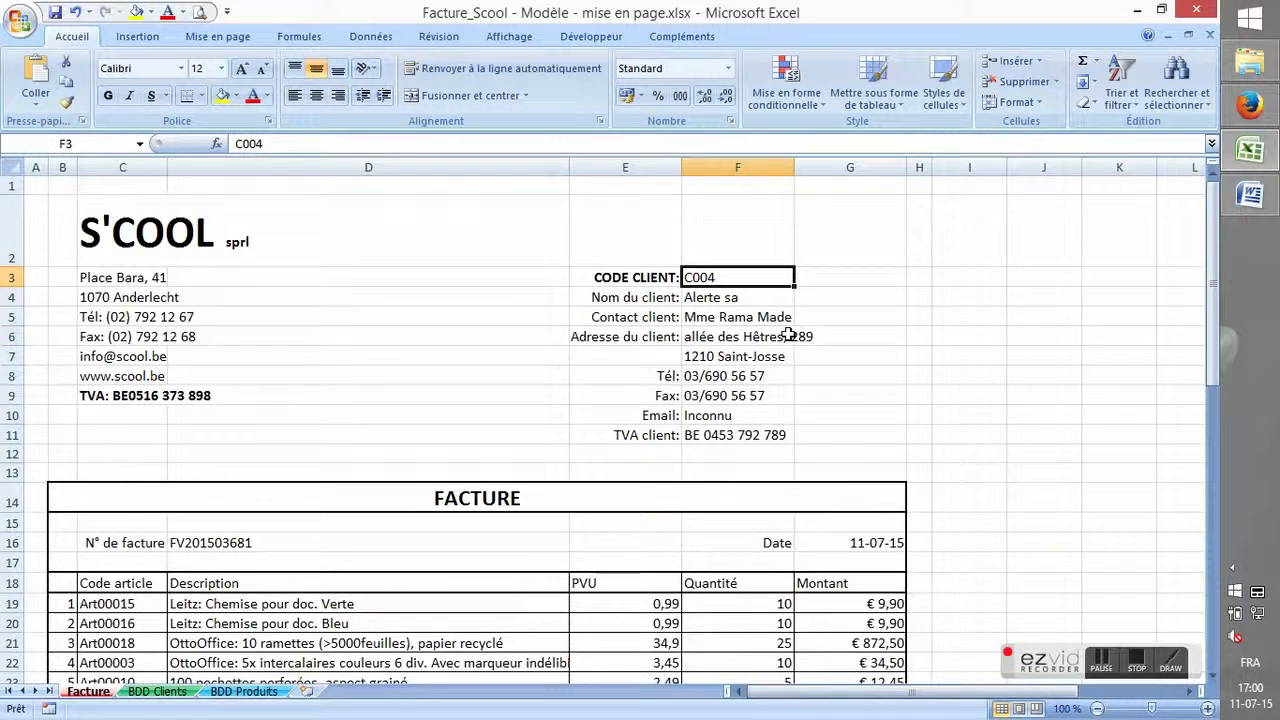
pyautogui.write('C008')
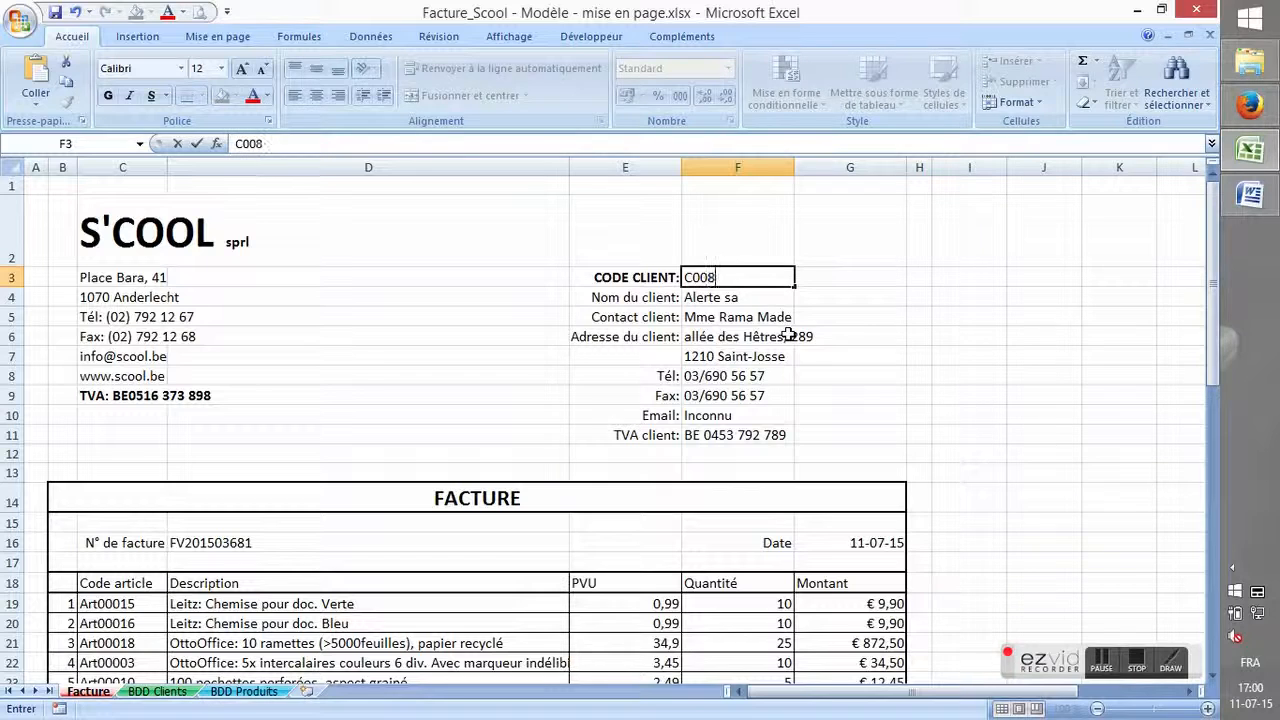
pyautogui.press('Return')
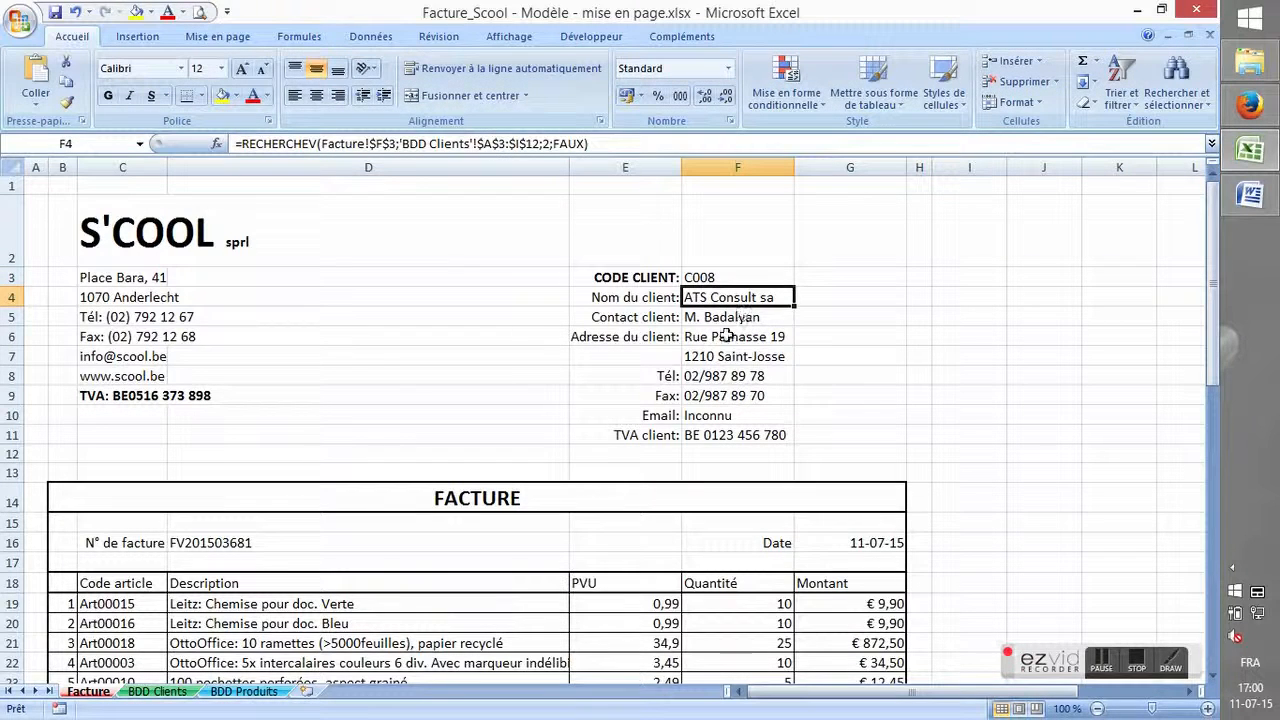
pyautogui.click(724, 375)
pyautogui.scroll(-1, 726, 430)
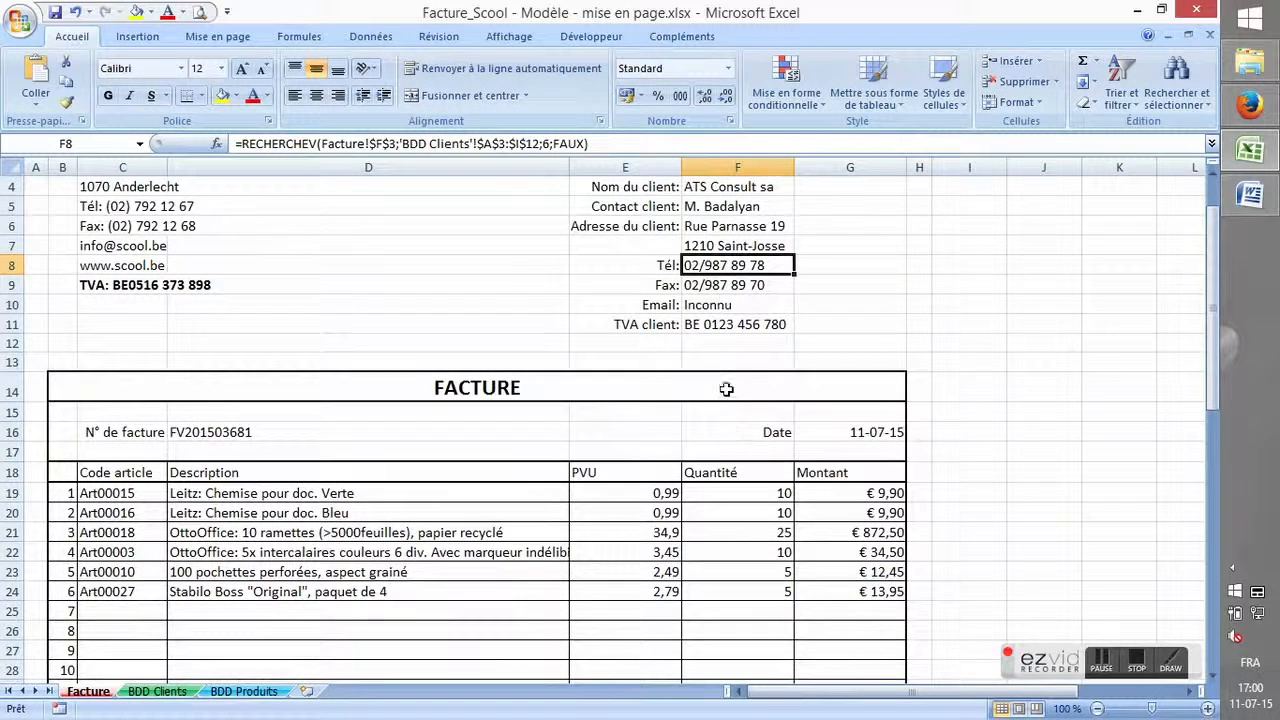
# Set the invoice number in the N° de facture cell to FV201503682.
pyautogui.click(327, 438)
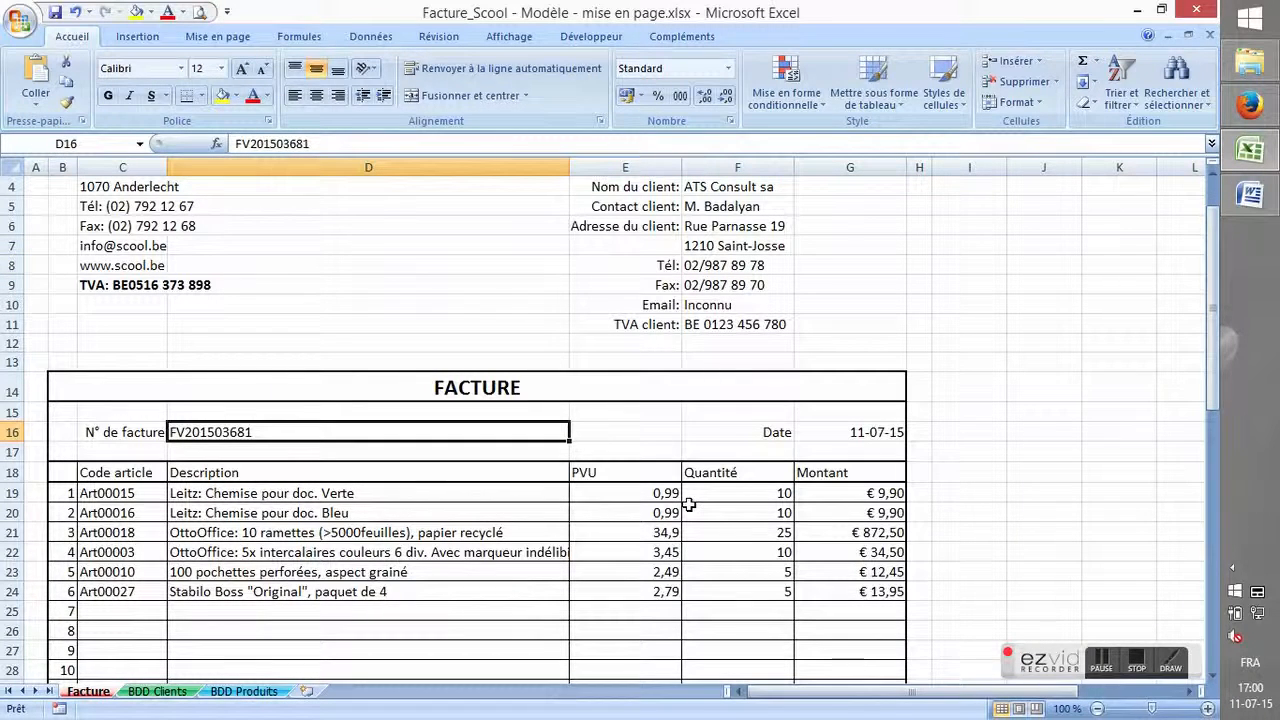
pyautogui.press('F2')
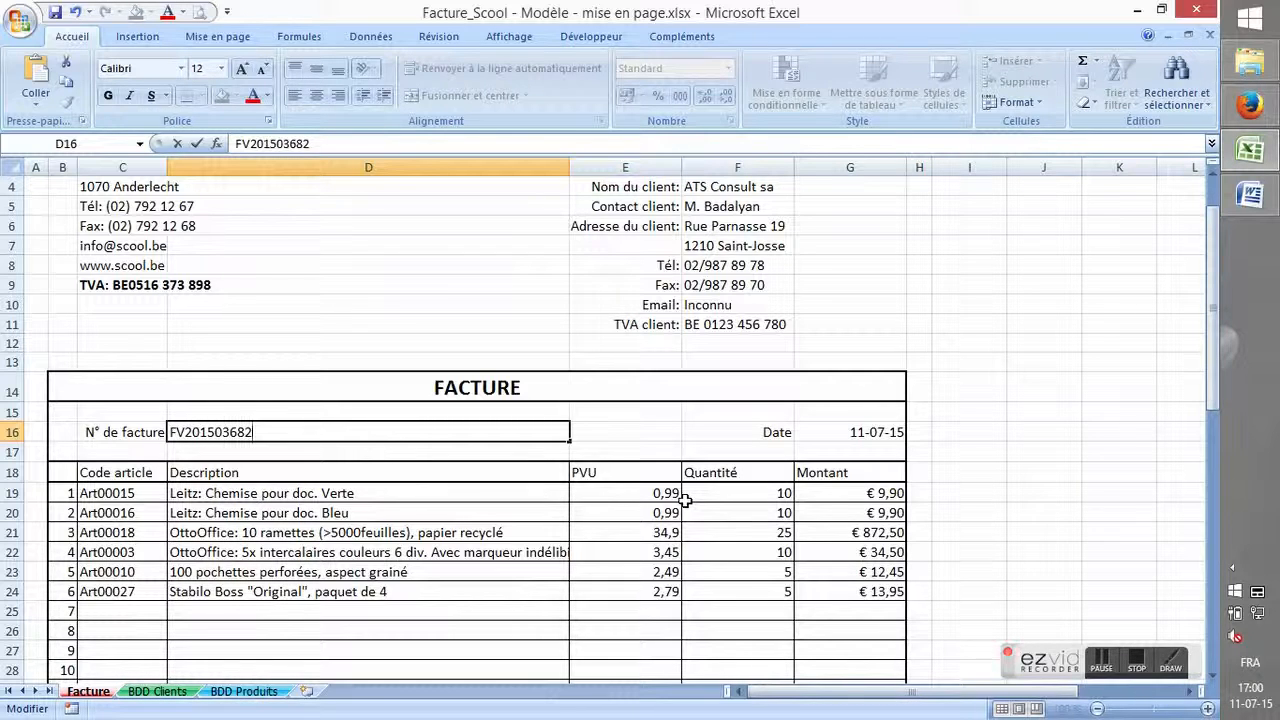
pyautogui.press('Return')
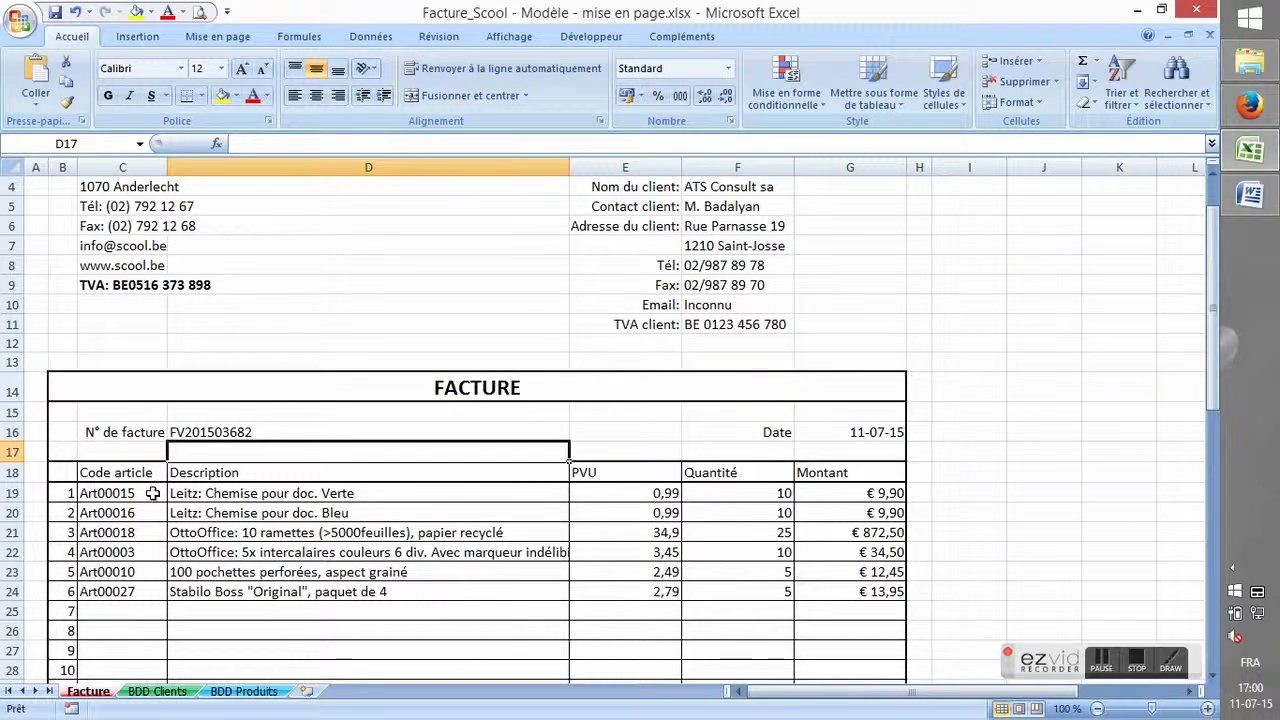
# Clear the previous order's article codes and quantities from the invoice lines, leaving the description, price and amount formulas in place.
pyautogui.moveTo(152, 493); pyautogui.dragTo(140, 591)
pyautogui.press('Delete')
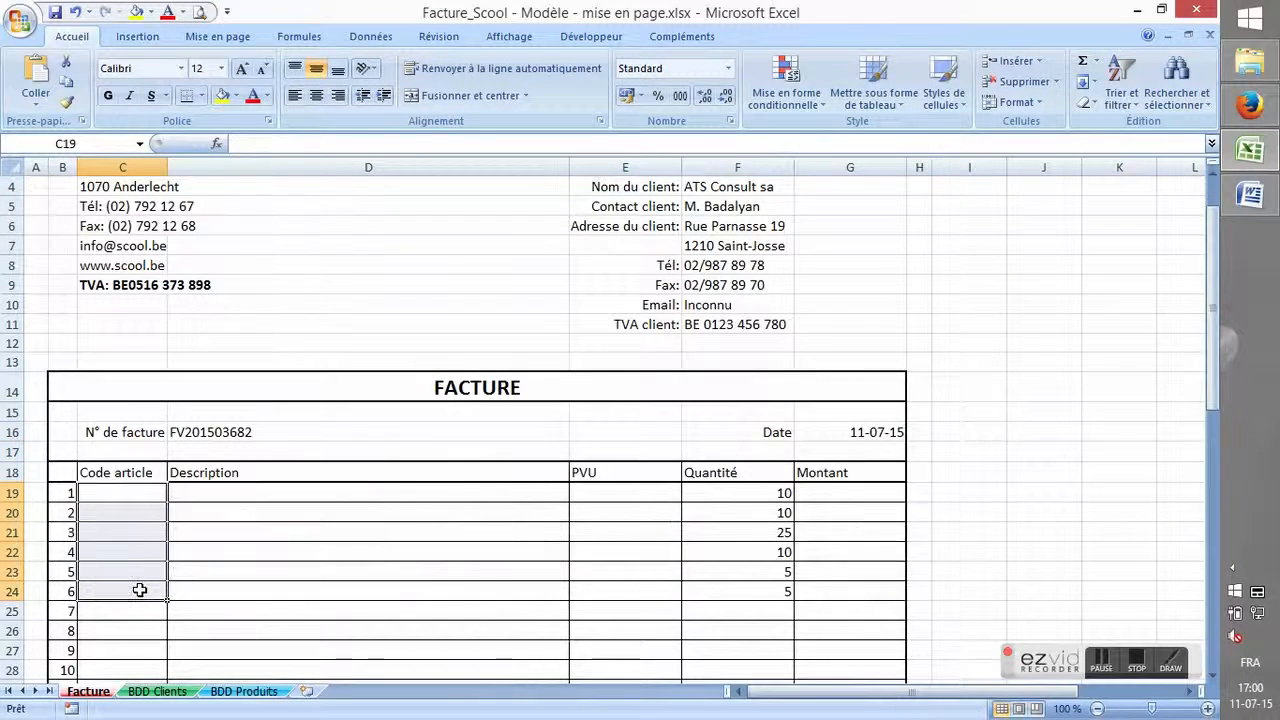
pyautogui.moveTo(140, 492); pyautogui.dragTo(106, 603)
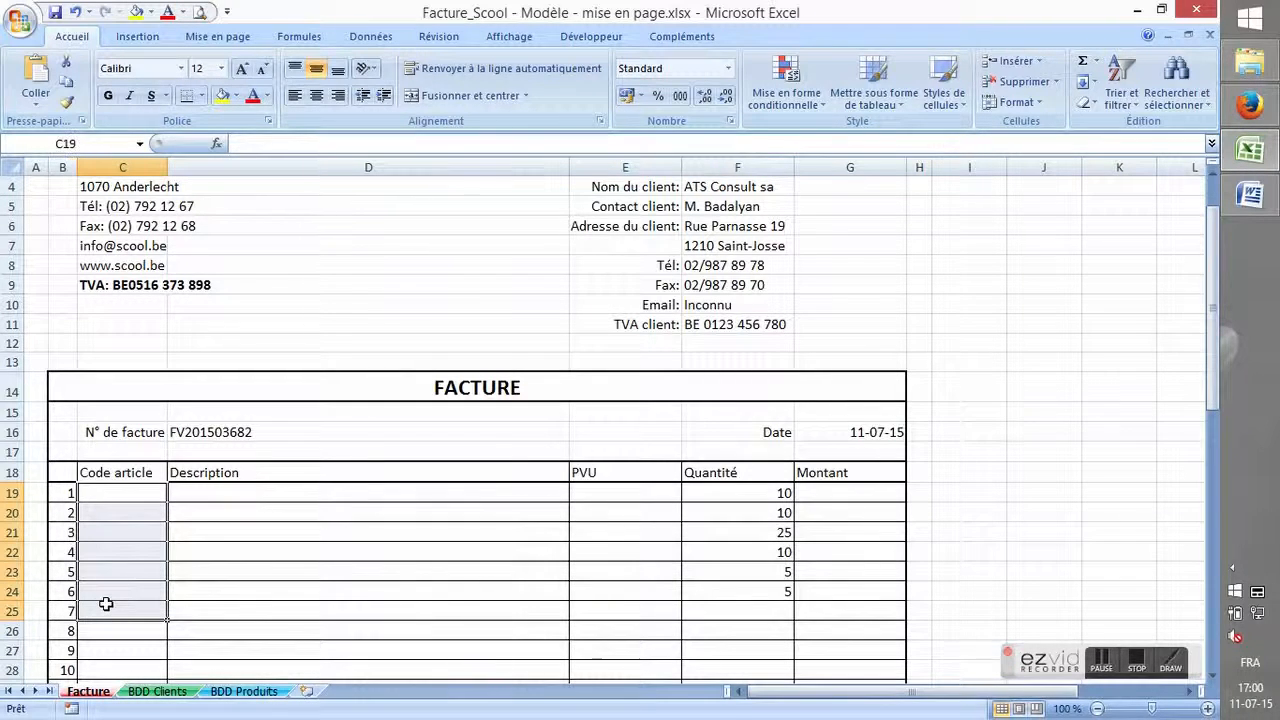
pyautogui.moveTo(120, 495); pyautogui.dragTo(114, 592)
pyautogui.moveTo(229, 503); pyautogui.dragTo(209, 603)
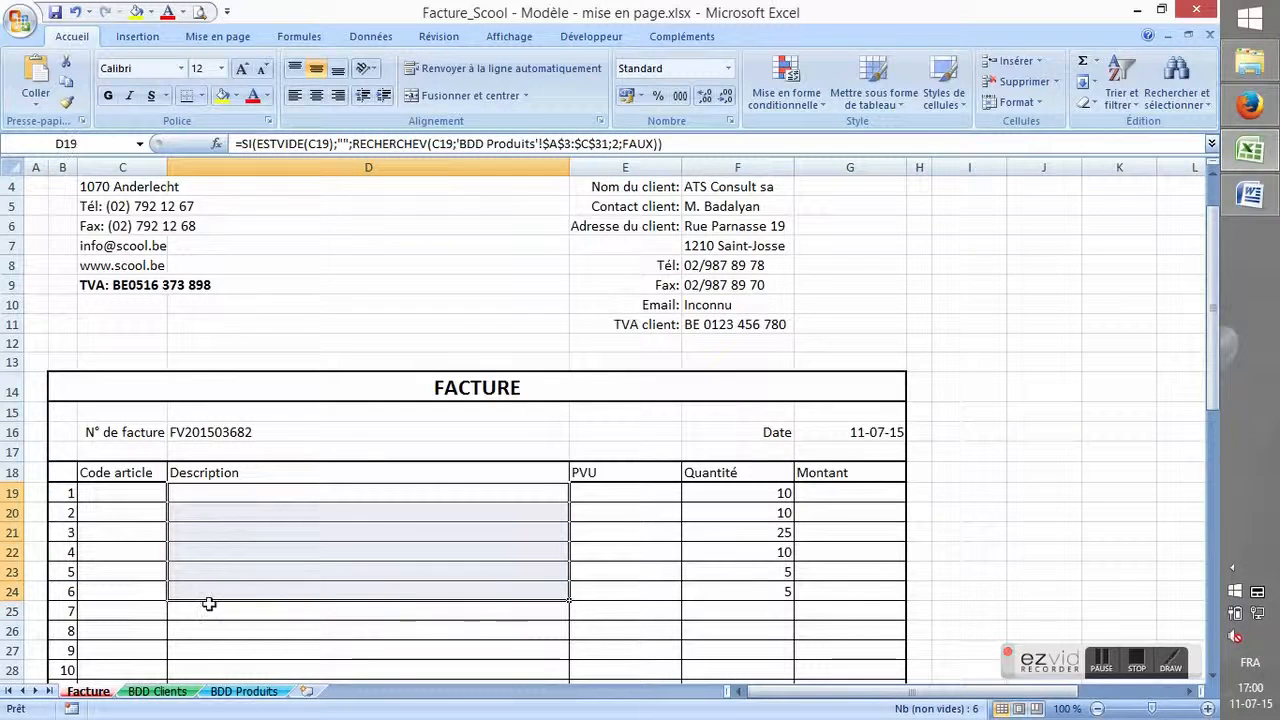
pyautogui.moveTo(123, 586); pyautogui.dragTo(119, 631)
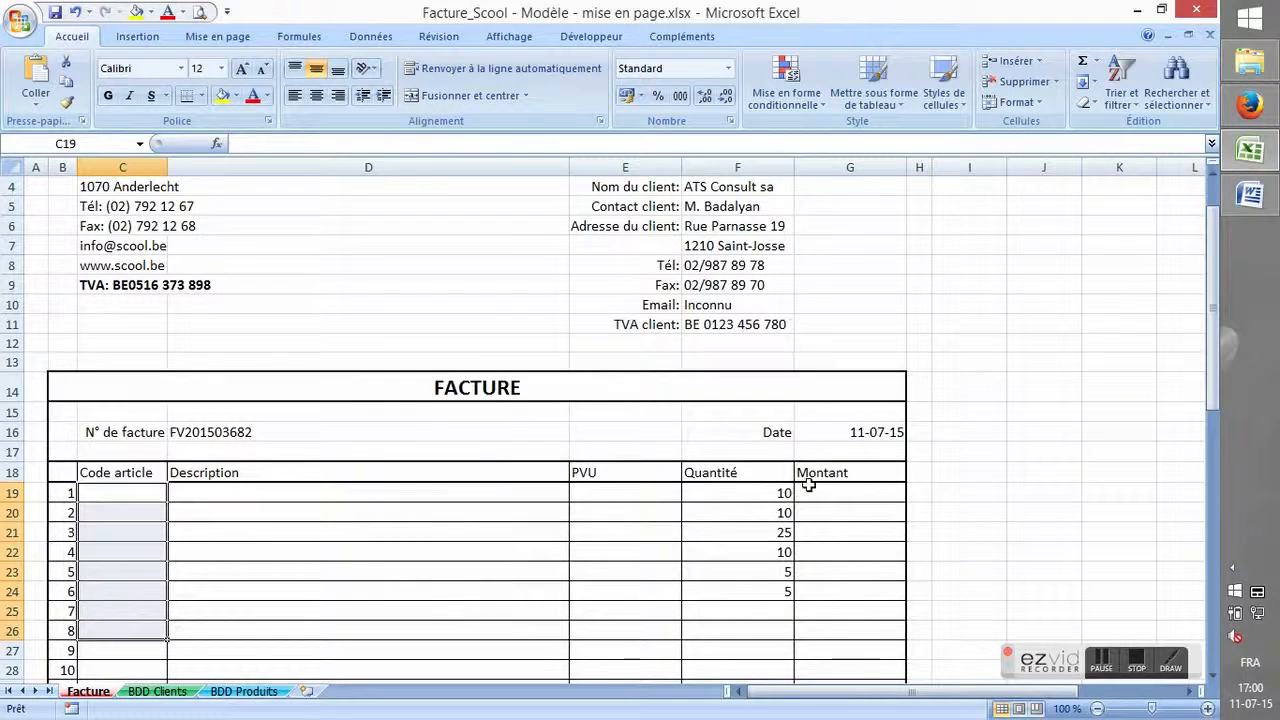
pyautogui.moveTo(790, 492); pyautogui.dragTo(773, 622)
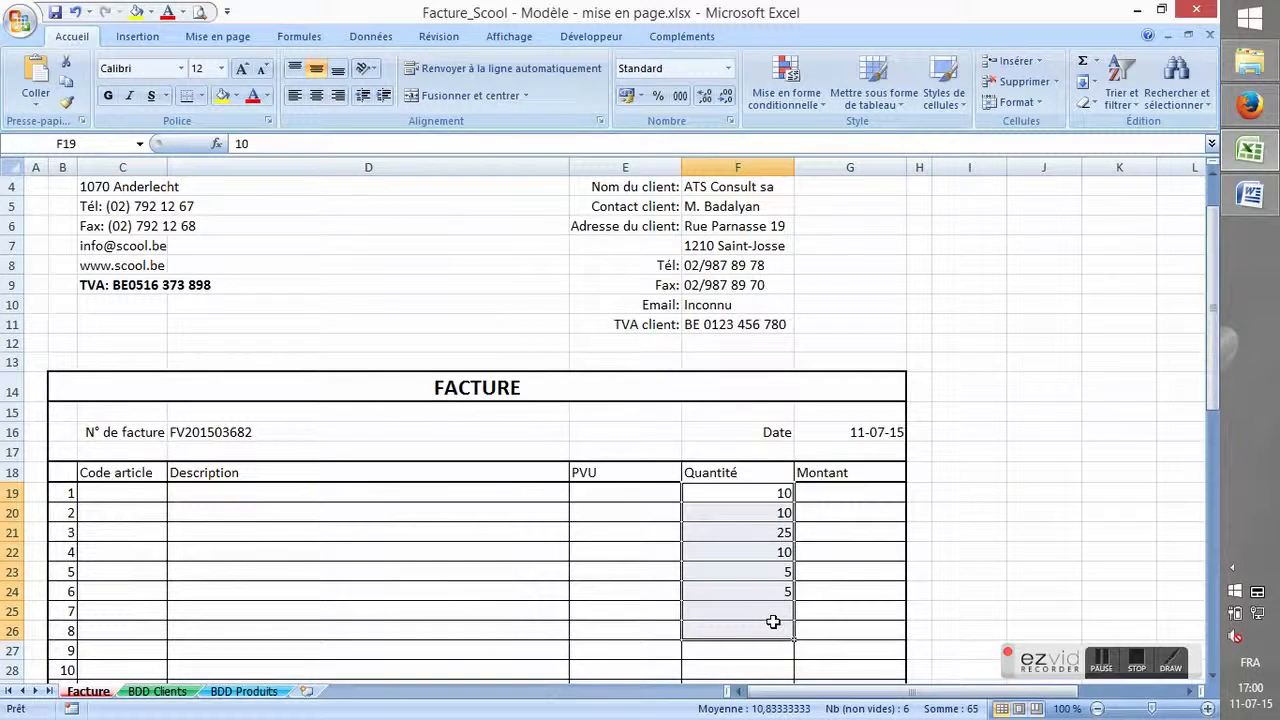
pyautogui.press('Delete')
pyautogui.click(767, 606)
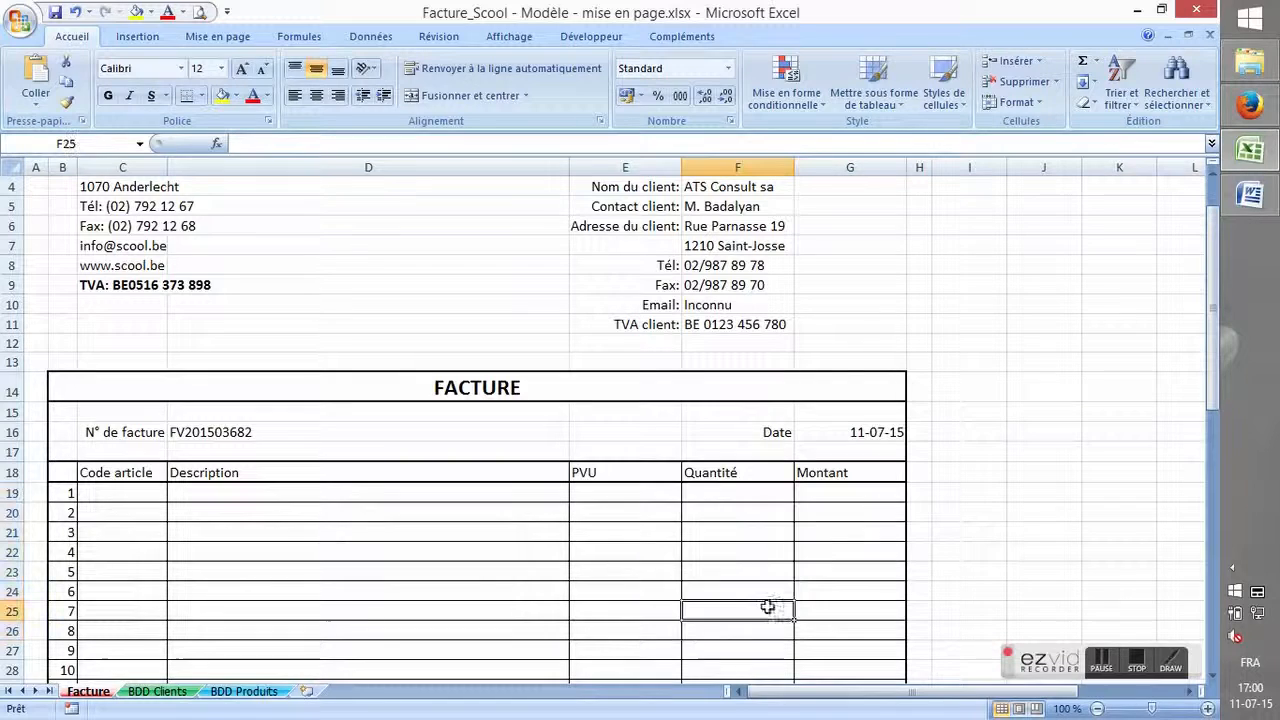
# Select the first line's Code article cell, then switch to the Gmail message and highlight the ATS order's toilet paper and four-colour pen lines.
pyautogui.click(128, 495)
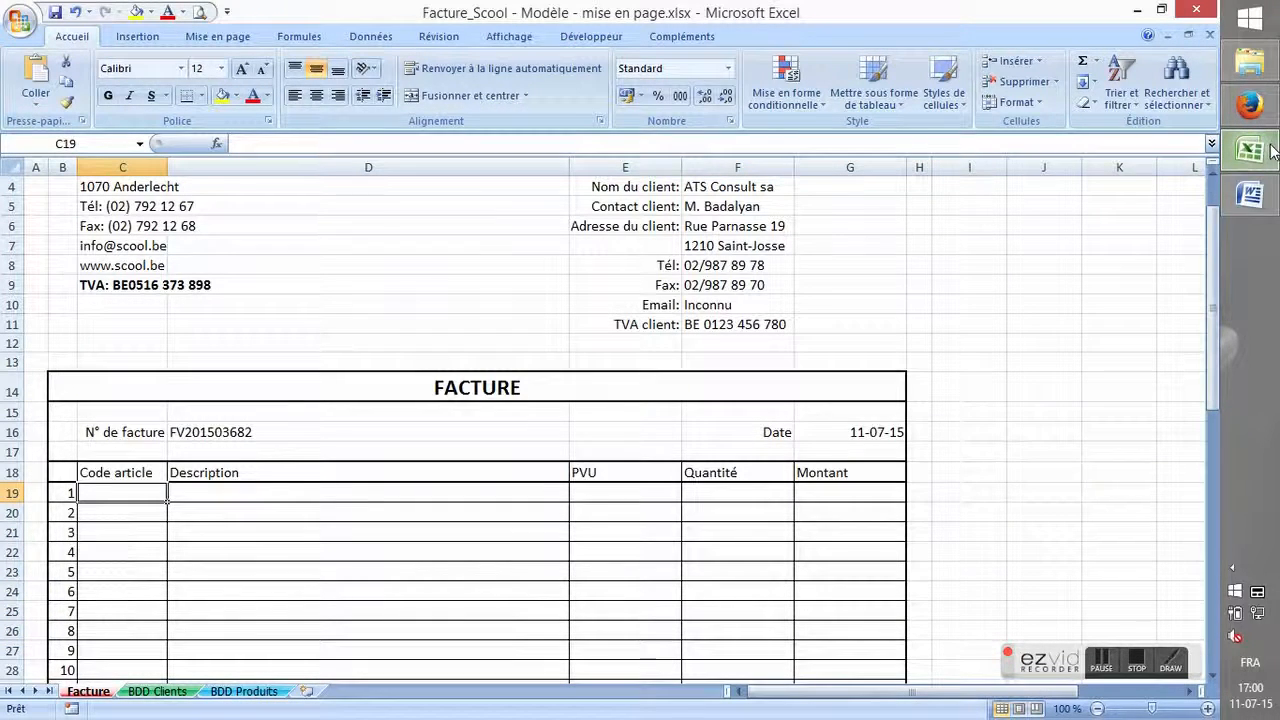
pyautogui.moveTo(1268, 150)
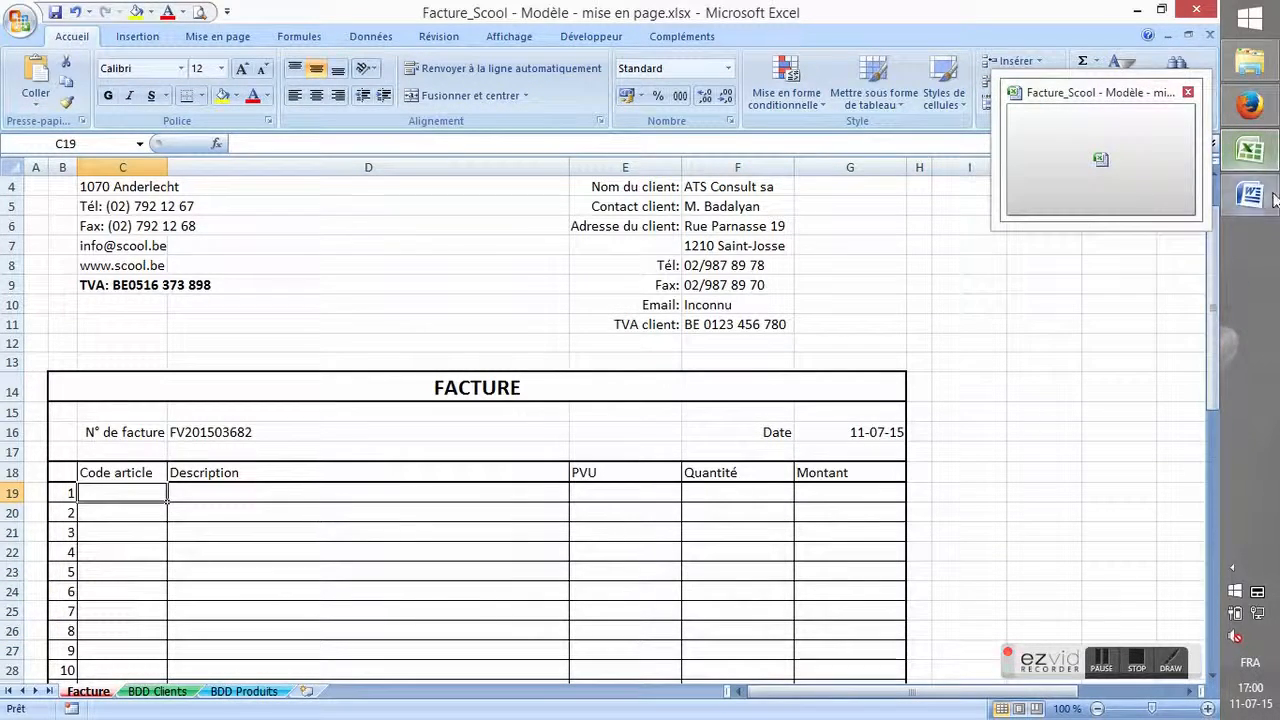
pyautogui.click(1261, 118)
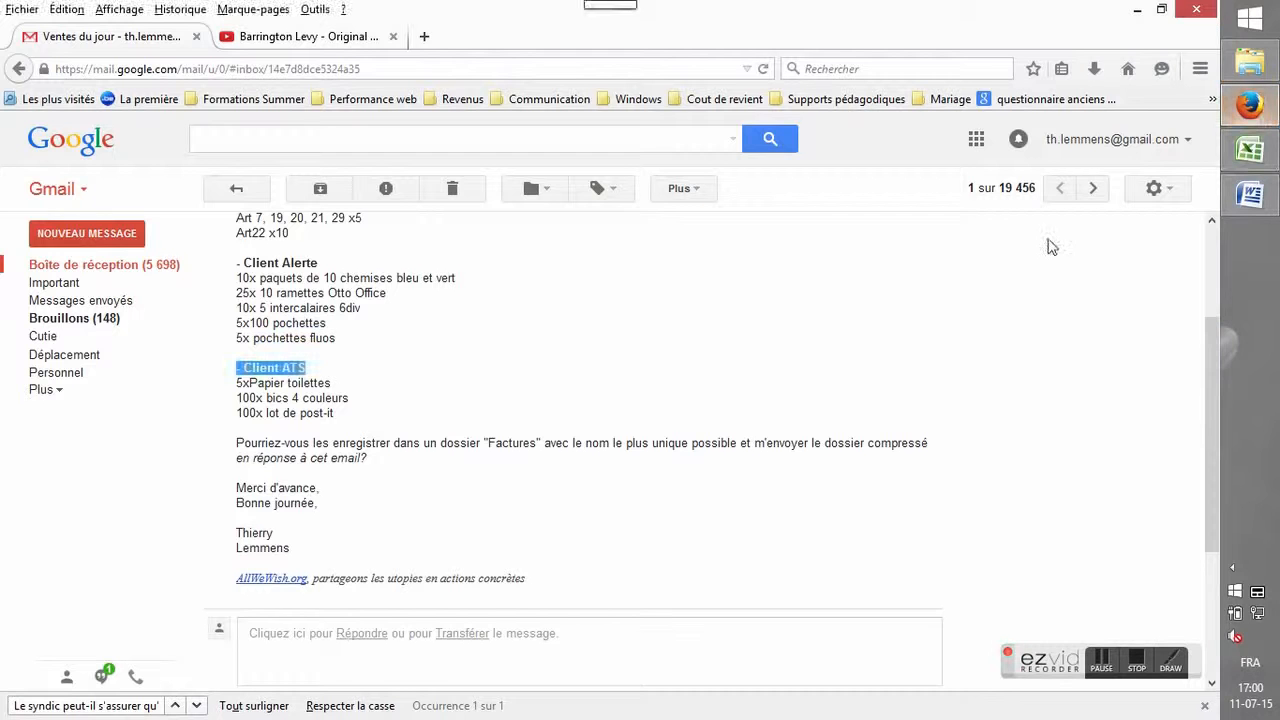
pyautogui.moveTo(236, 385); pyautogui.dragTo(350, 400)
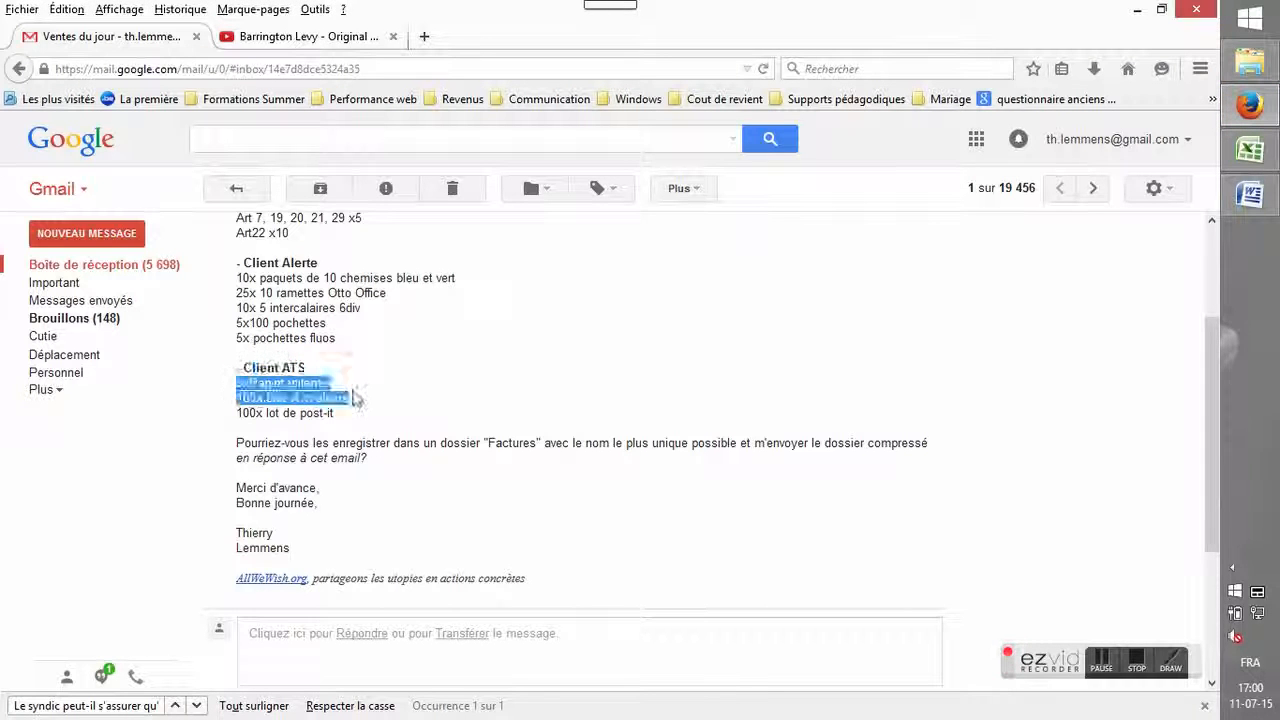
# Return to Excel, search the product database's description column for "toilette" and select the toilet paper's reference.
pyautogui.click(1249, 150)
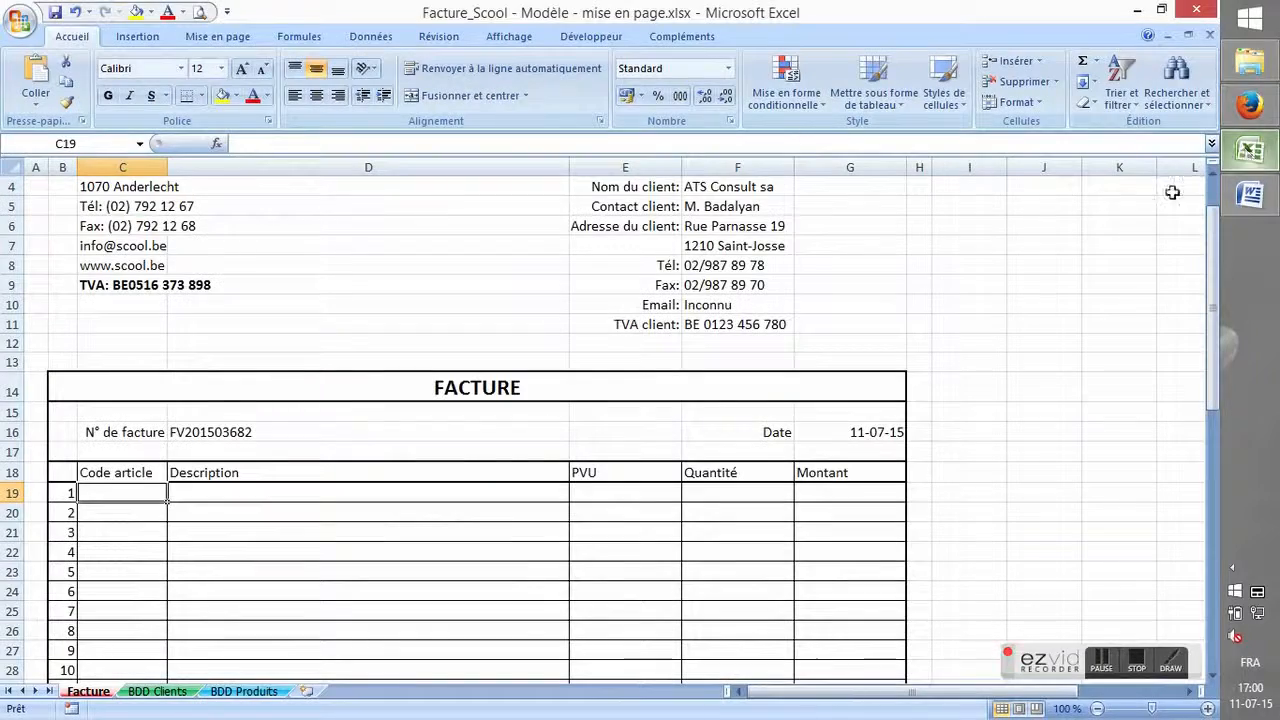
pyautogui.click(244, 691)
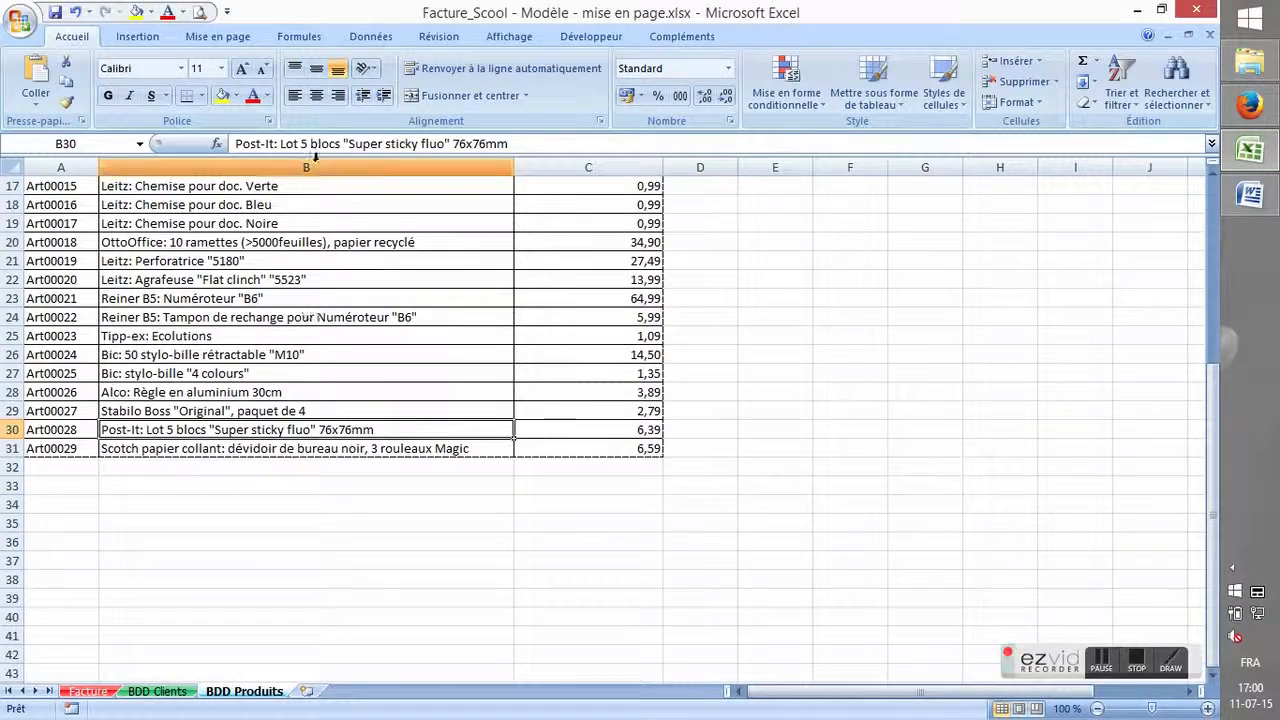
pyautogui.scroll(5, 308, 315)
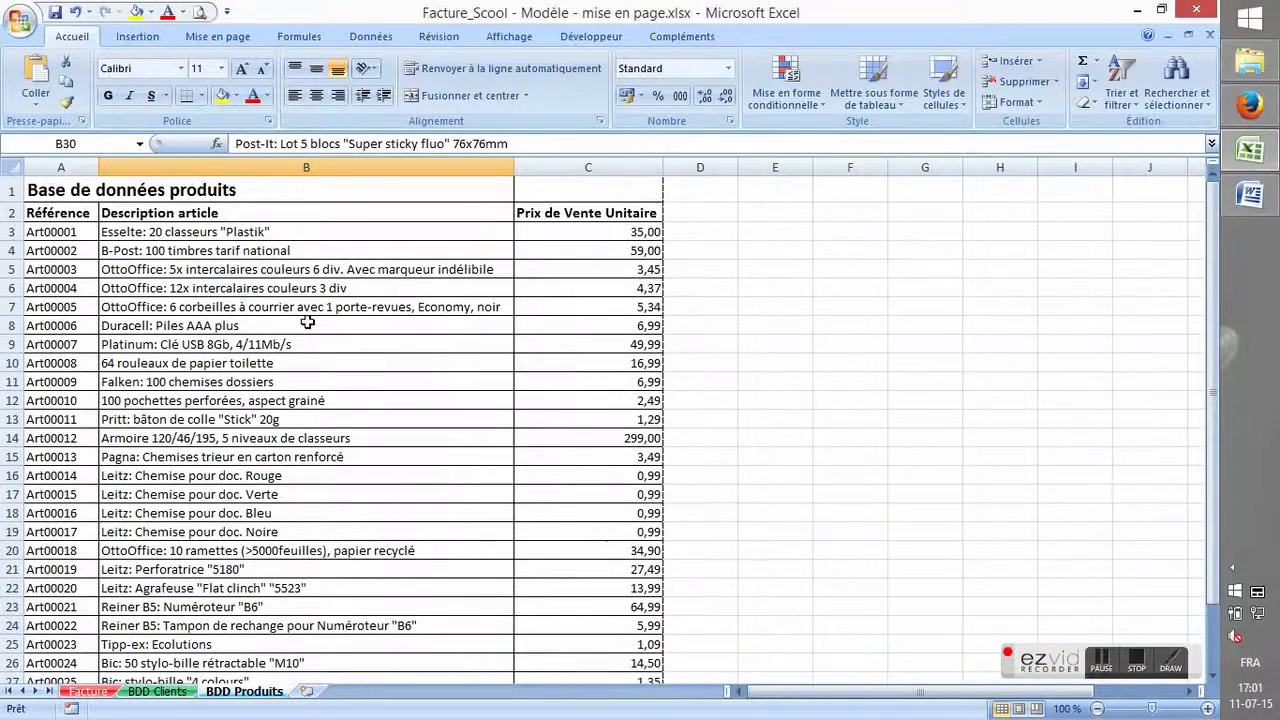
pyautogui.click(231, 167)
pyautogui.hotkey('ctrl', 'f')
pyautogui.write('toilette')
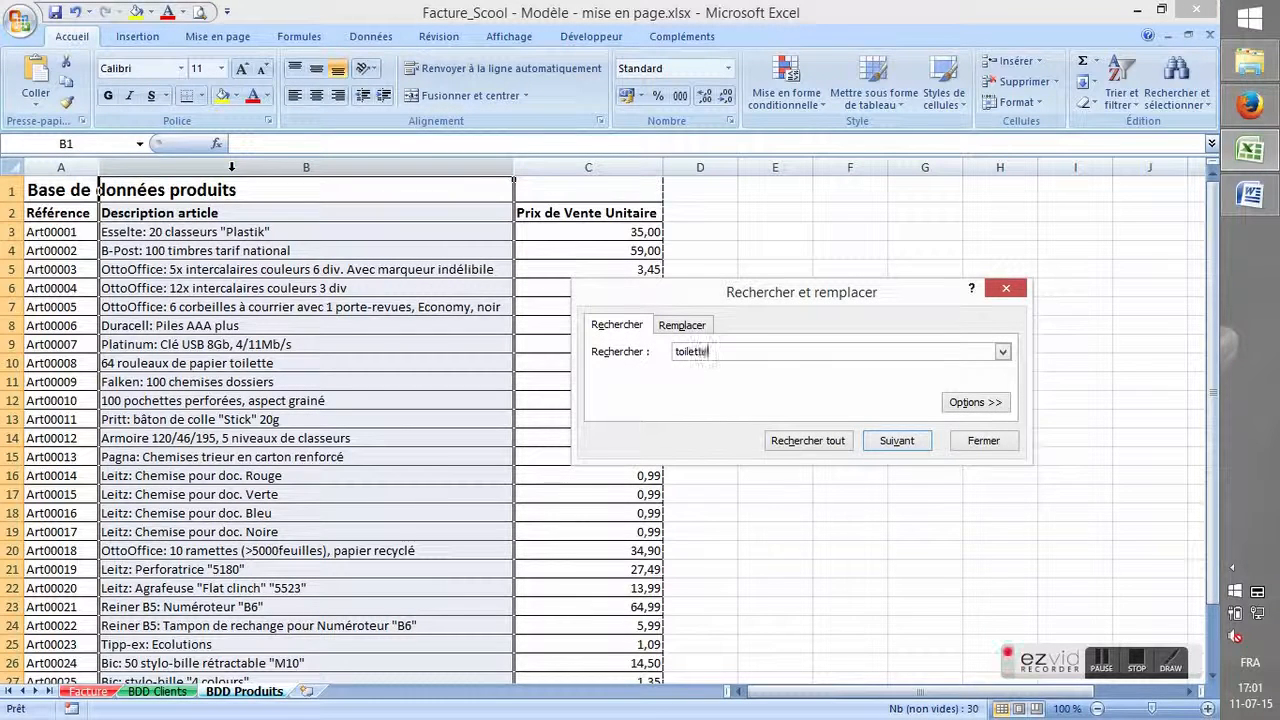
pyautogui.press('Return')
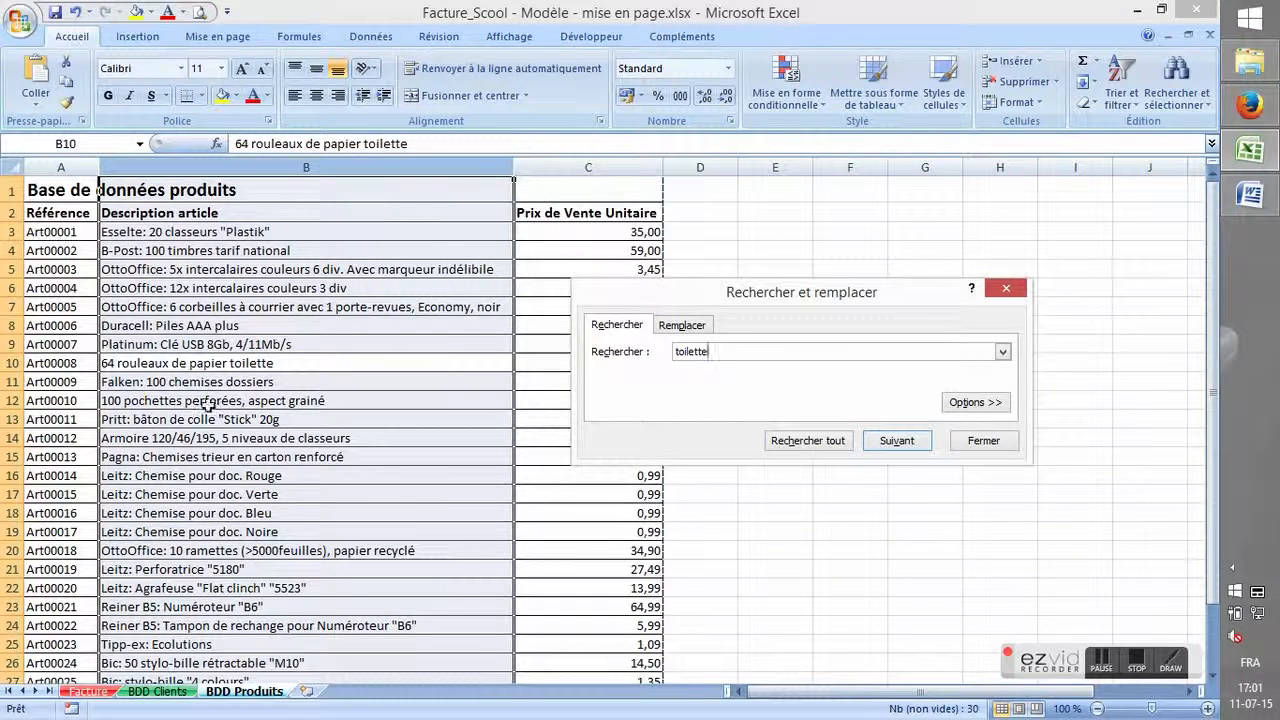
pyautogui.click(914, 440)
pyautogui.click(984, 444)
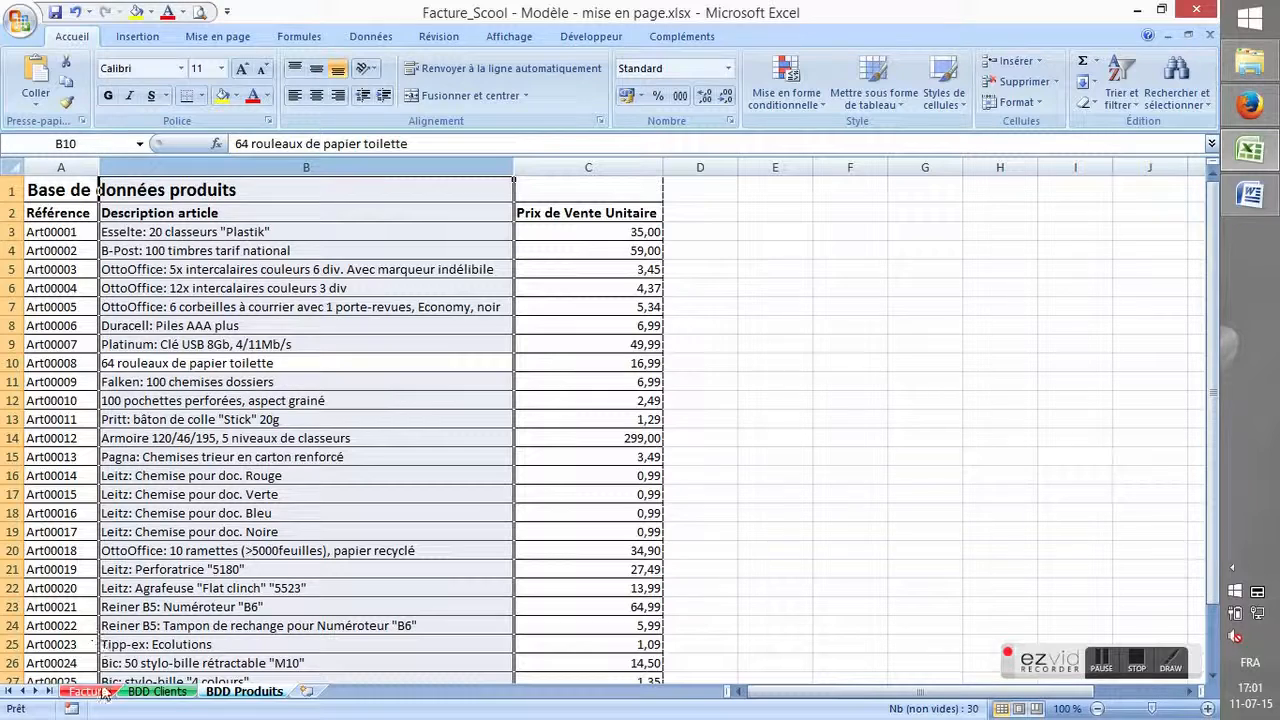
pyautogui.click(55, 363)
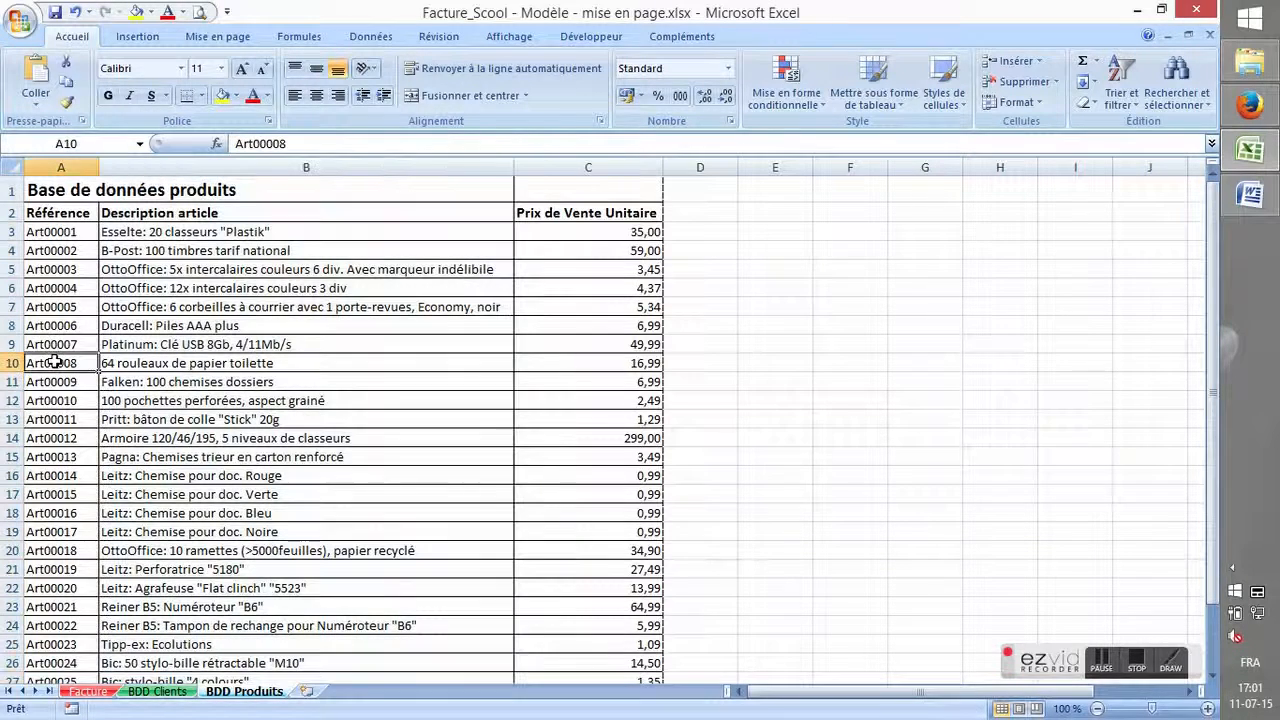
# Enter article code Art00008 on the first line of the ATS invoice.
pyautogui.click(89, 692)
pyautogui.write('Art0000')
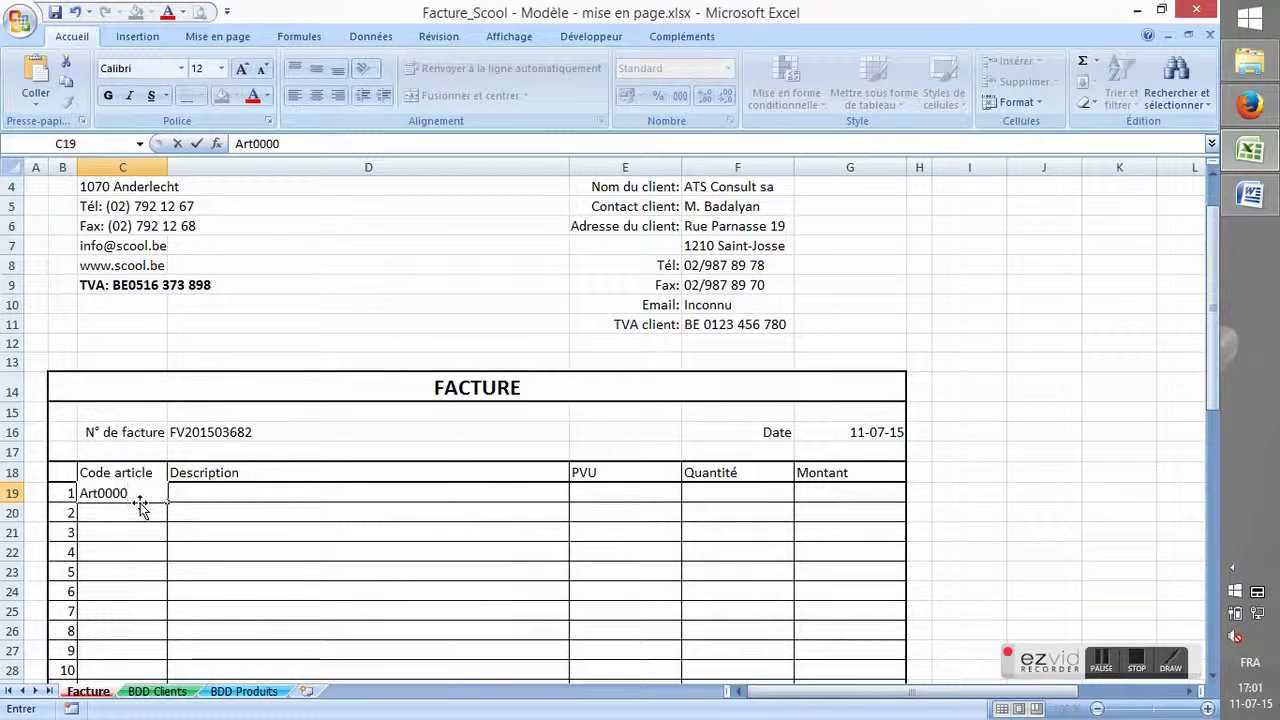
pyautogui.write('8')
pyautogui.press('Return')
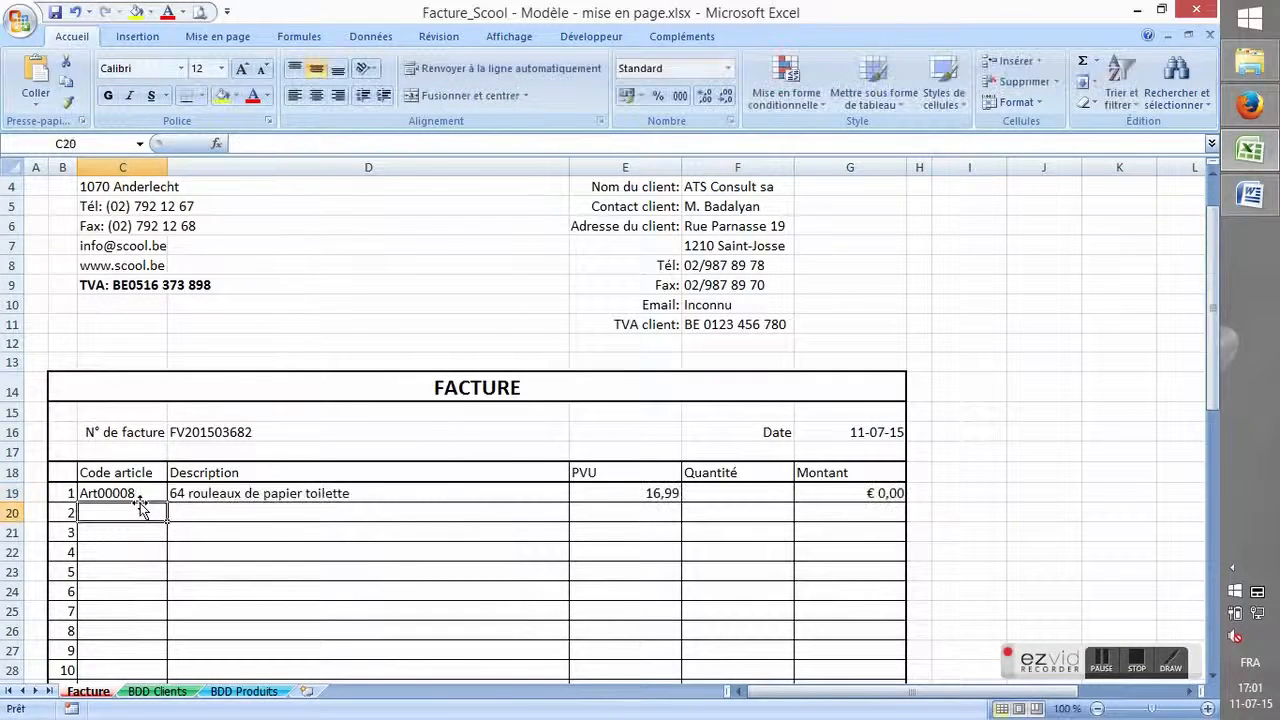
# Check the ordered toilet paper quantity in the Gmail message and enter 5 as the first line's Quantité.
pyautogui.press('Up')
pyautogui.press('Right')
pyautogui.press('Right')
pyautogui.press('Right')
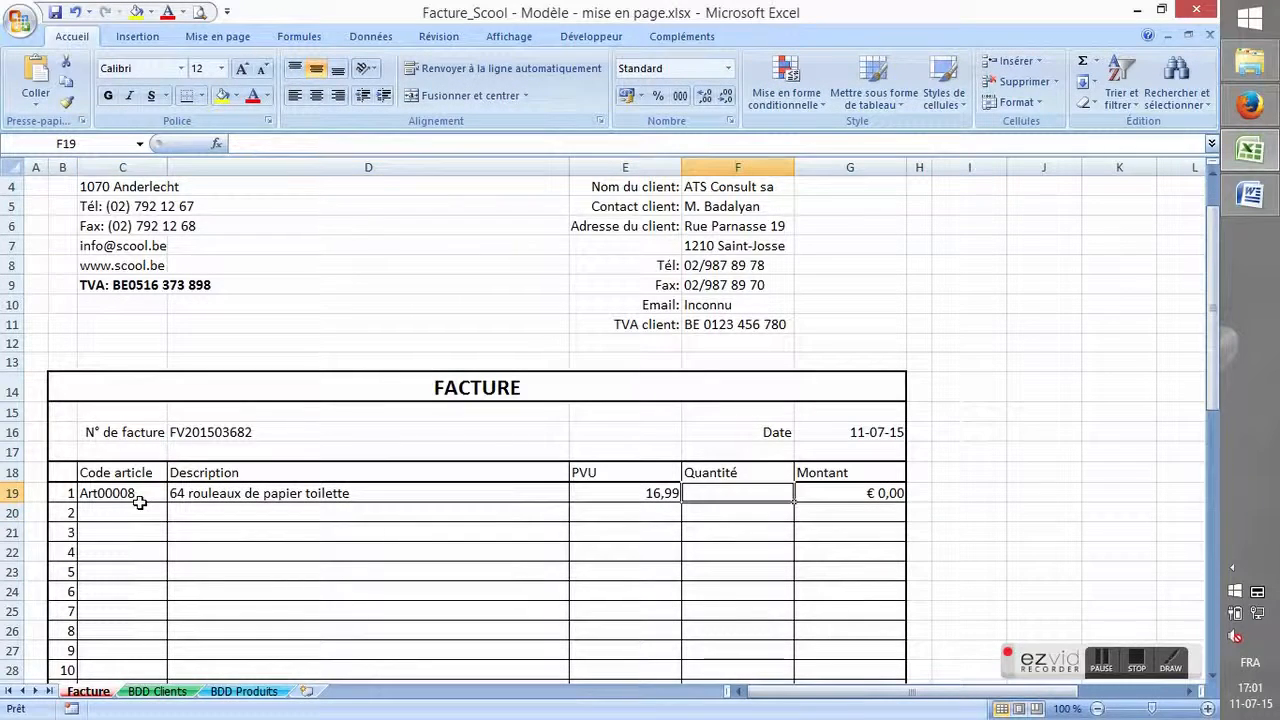
pyautogui.click(1253, 151)
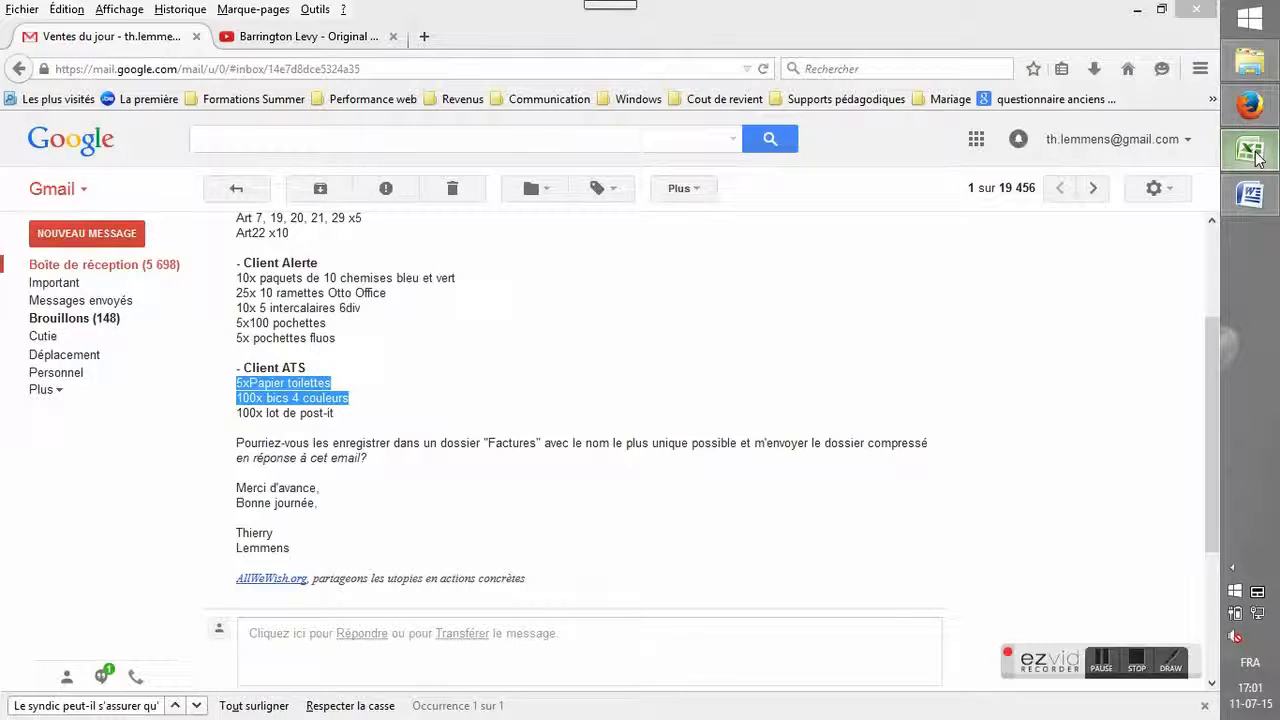
pyautogui.click(1253, 151)
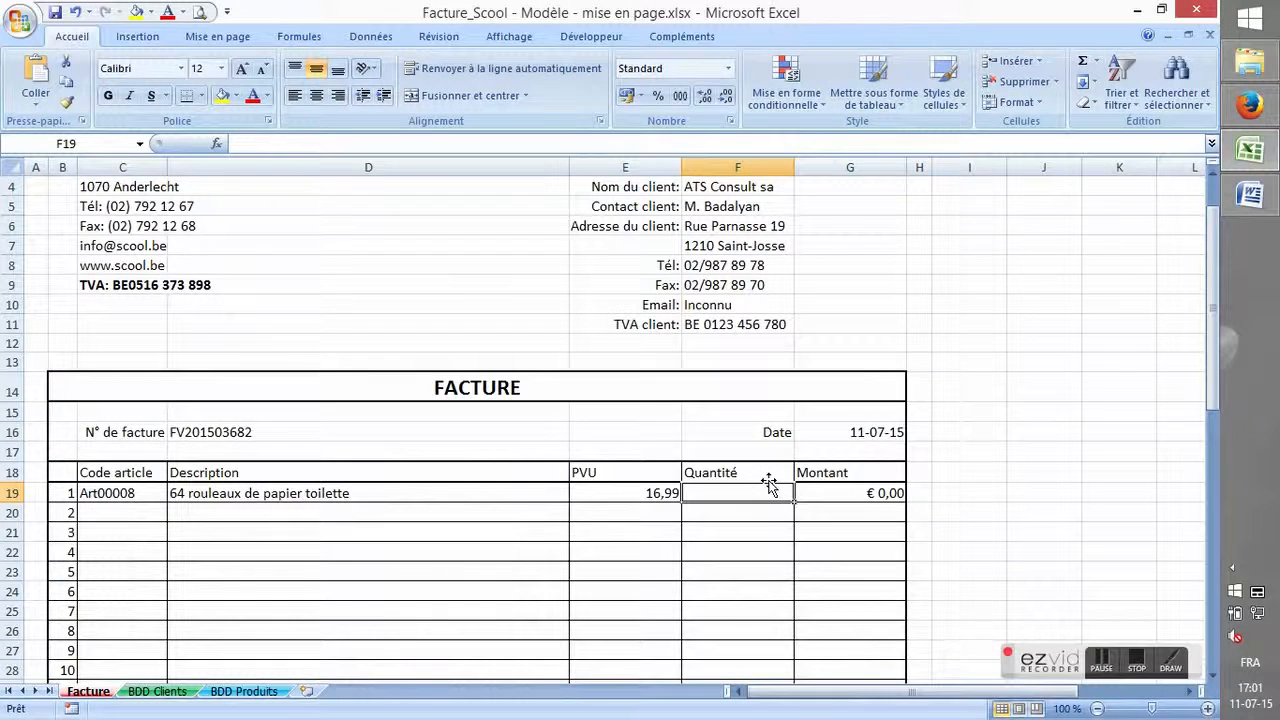
pyautogui.write('5')
pyautogui.press('Return')
# Select the second line's Code article cell and check the next ATS order item in the Gmail message.
pyautogui.press('Left')
pyautogui.press('Left')
pyautogui.press('Left')
pyautogui.press('Left')
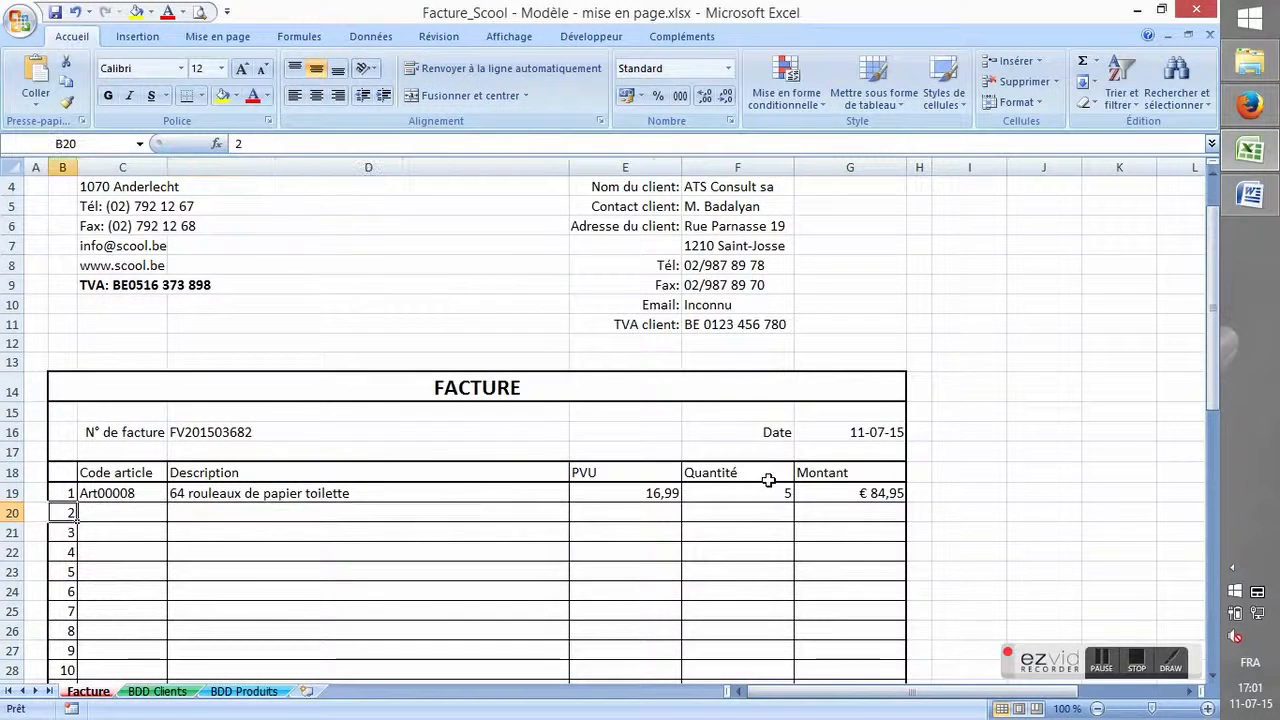
pyautogui.press('Right')
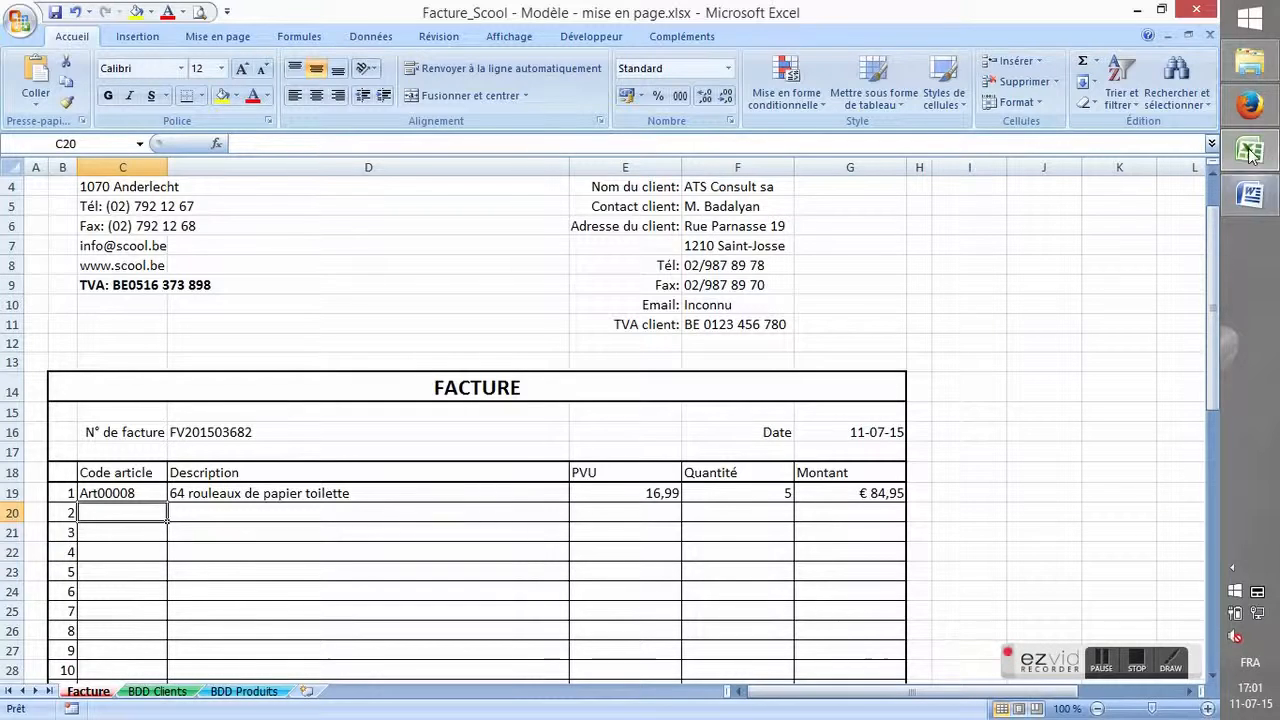
pyautogui.click(1250, 62)
pyautogui.click(1250, 104)
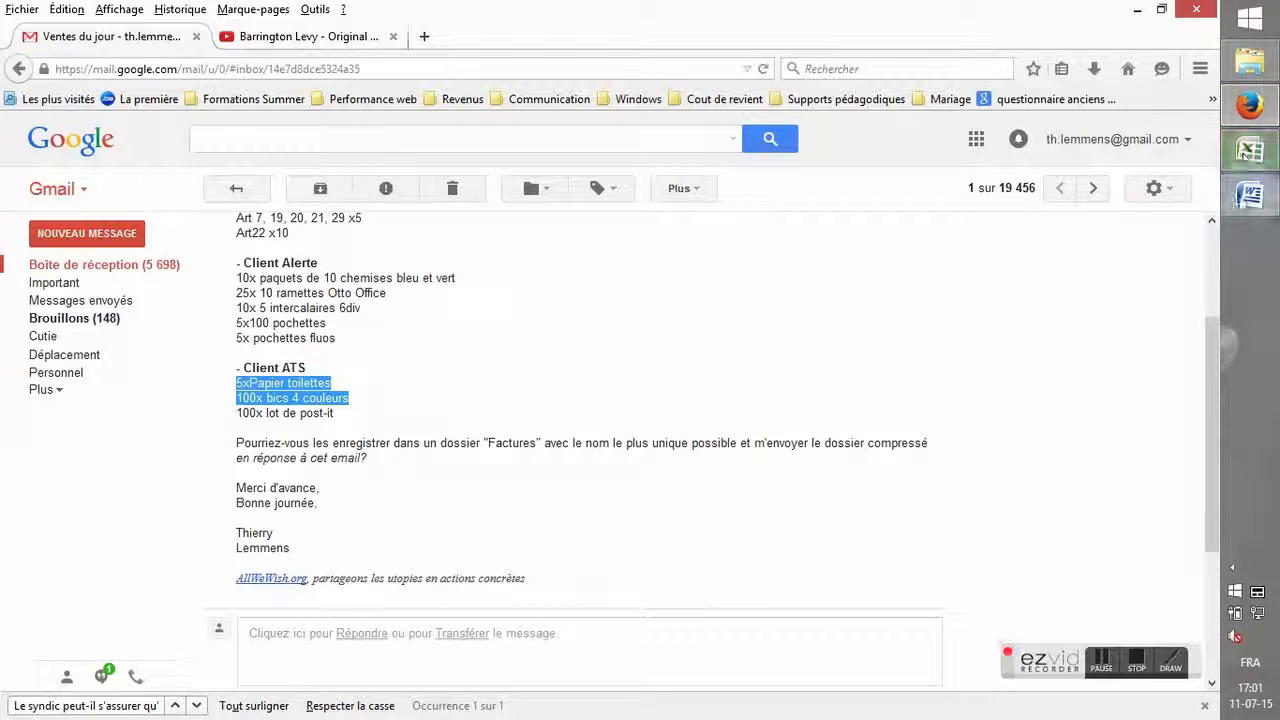
# Search the product database's description column in Excel for "bic", select the "4 colours" pen's reference and return to the invoice sheet.
pyautogui.click(1250, 150)
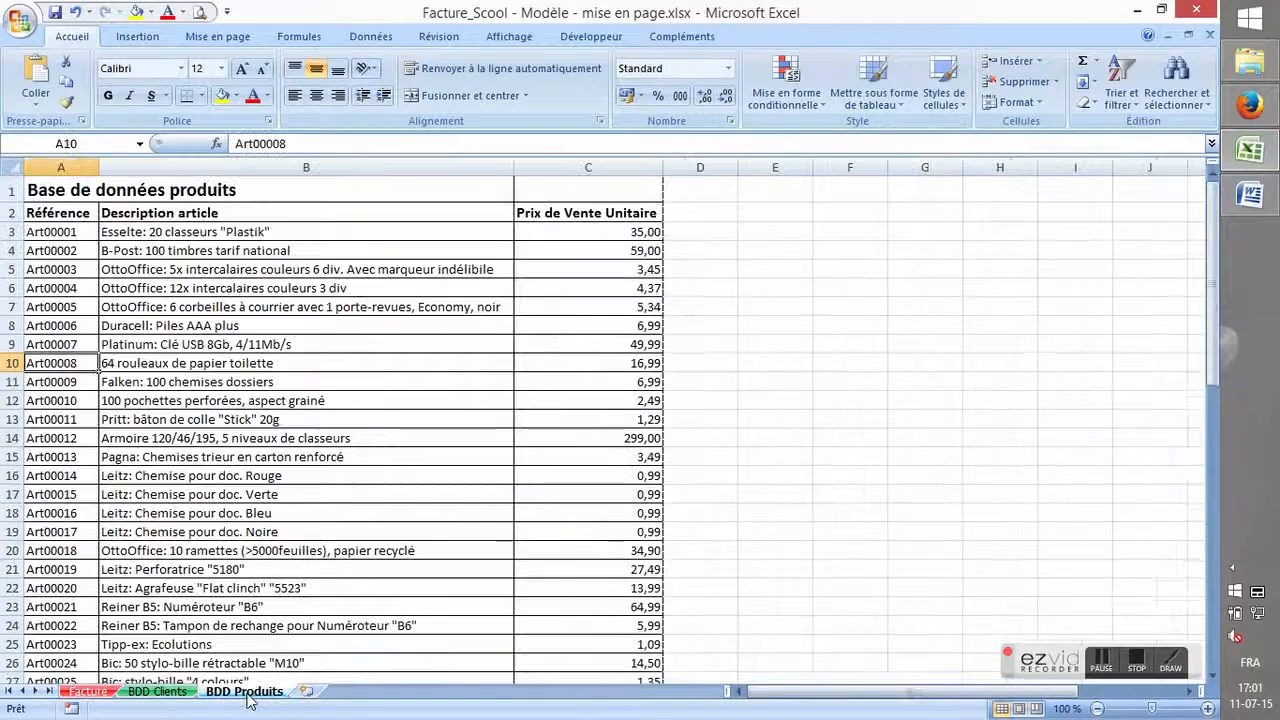
pyautogui.click(244, 691)
pyautogui.click(267, 163)
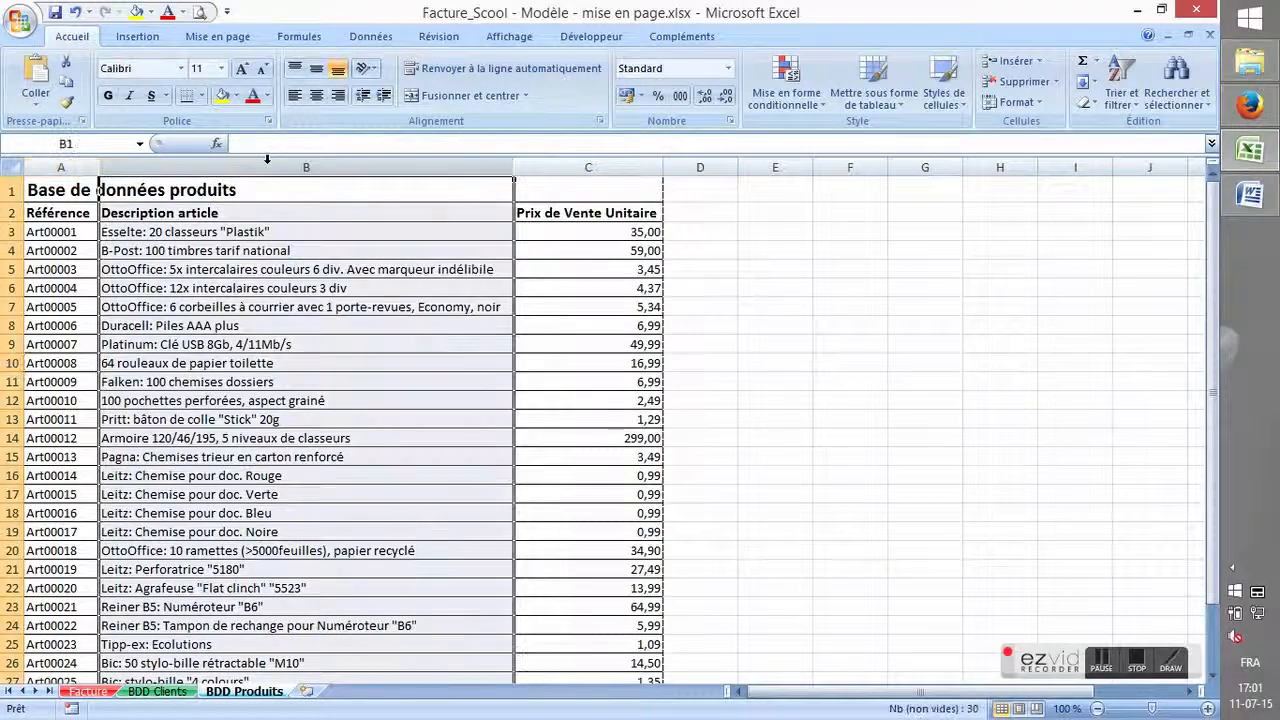
pyautogui.hotkey('ctrl', 'f')
pyautogui.write('bic')
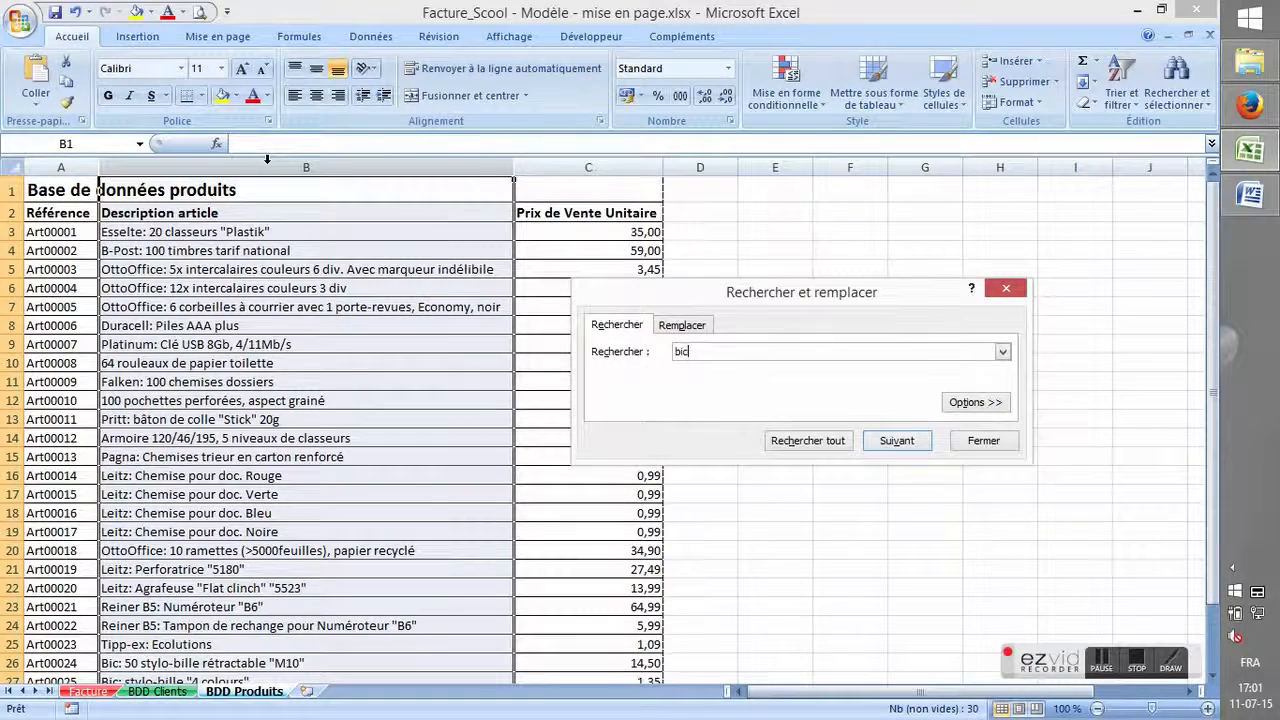
pyautogui.press('Return')
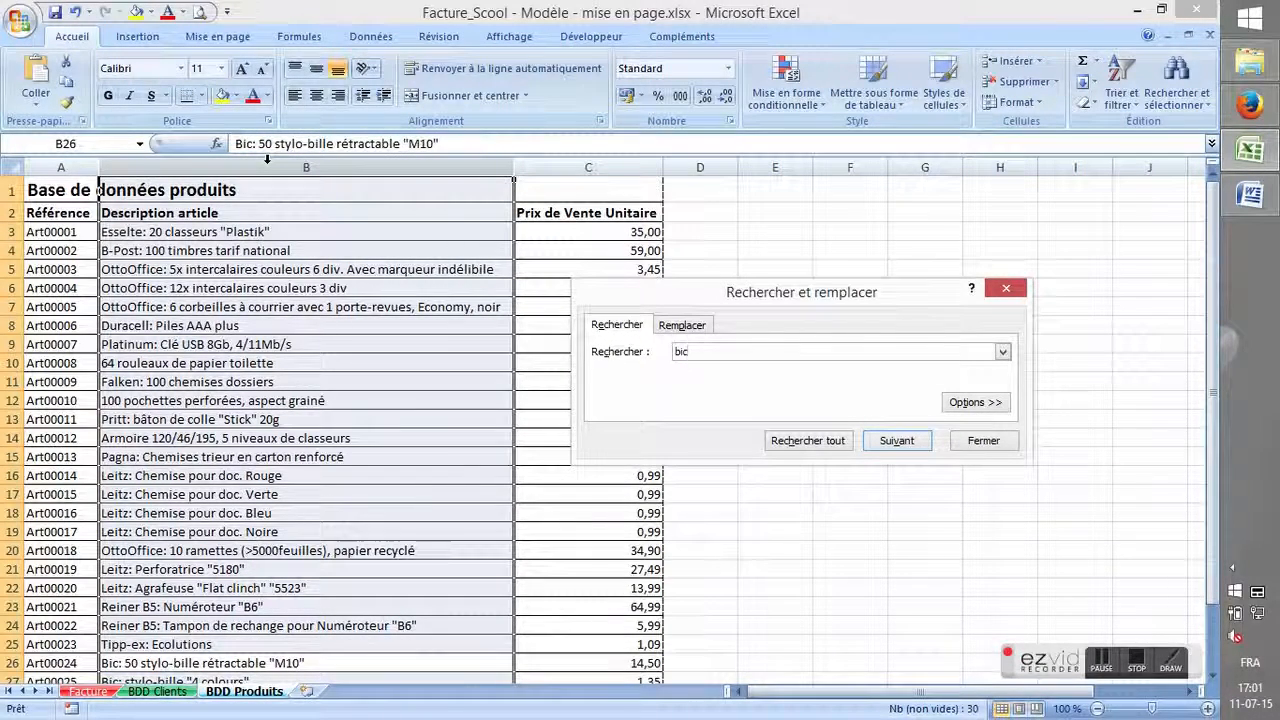
pyautogui.press('Return')
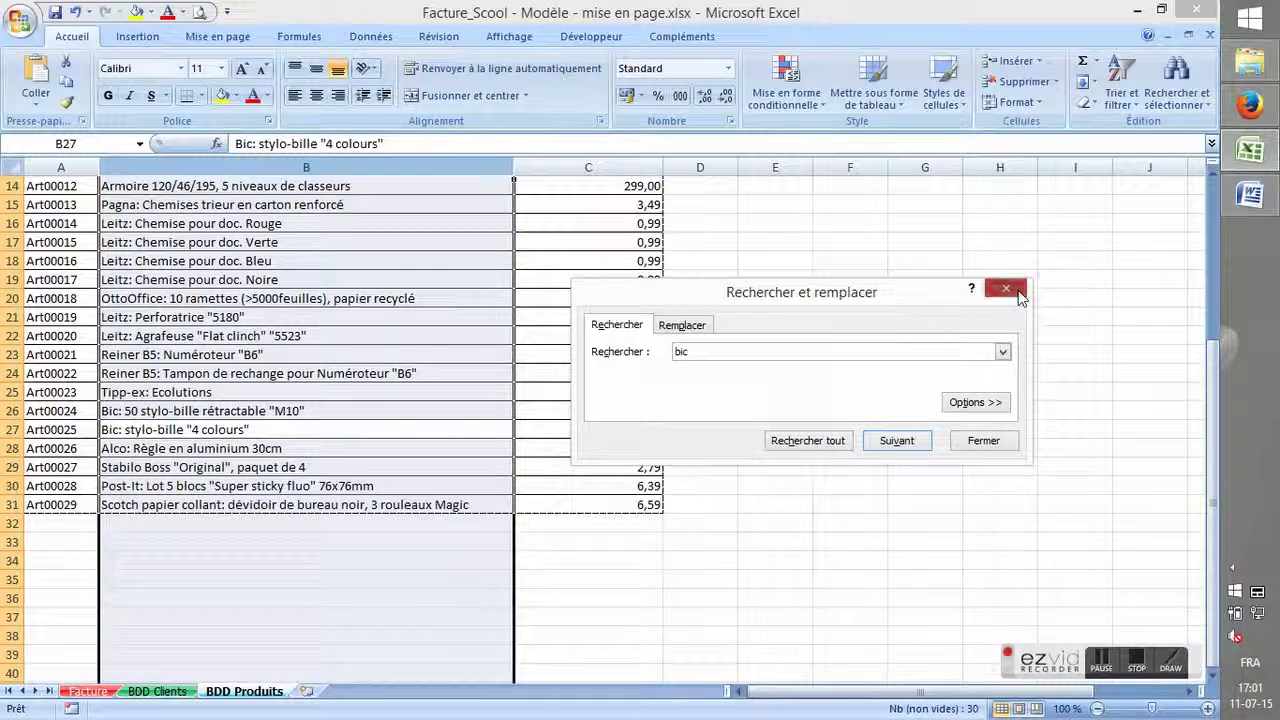
pyautogui.click(1018, 293)
pyautogui.click(45, 429)
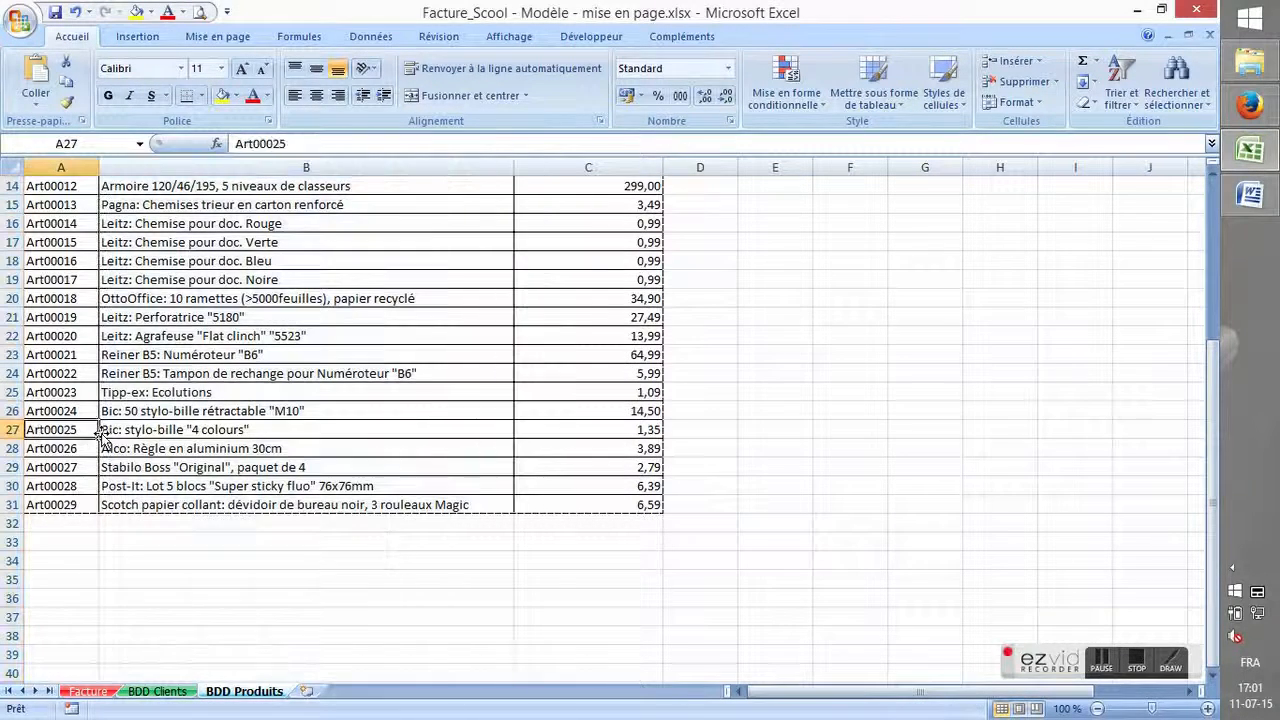
pyautogui.click(88, 691)
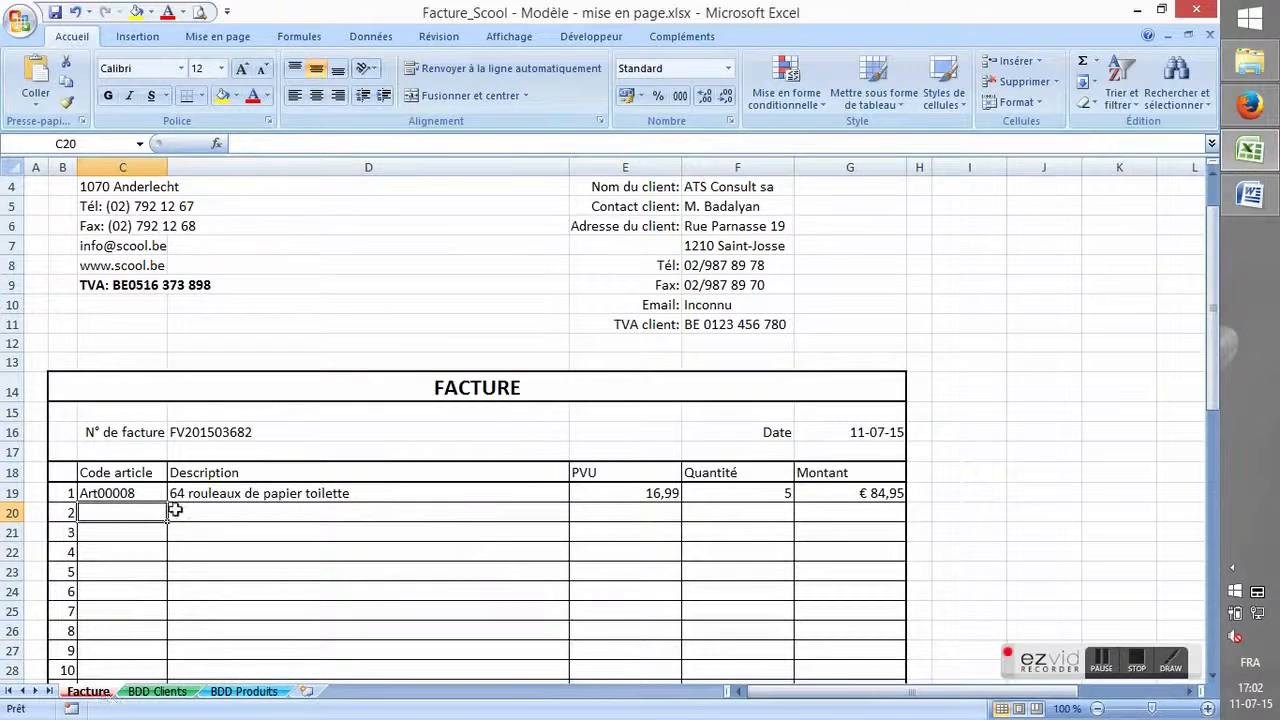
# Enter article code Art00025 on the second line of the ATS invoice and go to its Quantité cell.
pyautogui.write('Art')
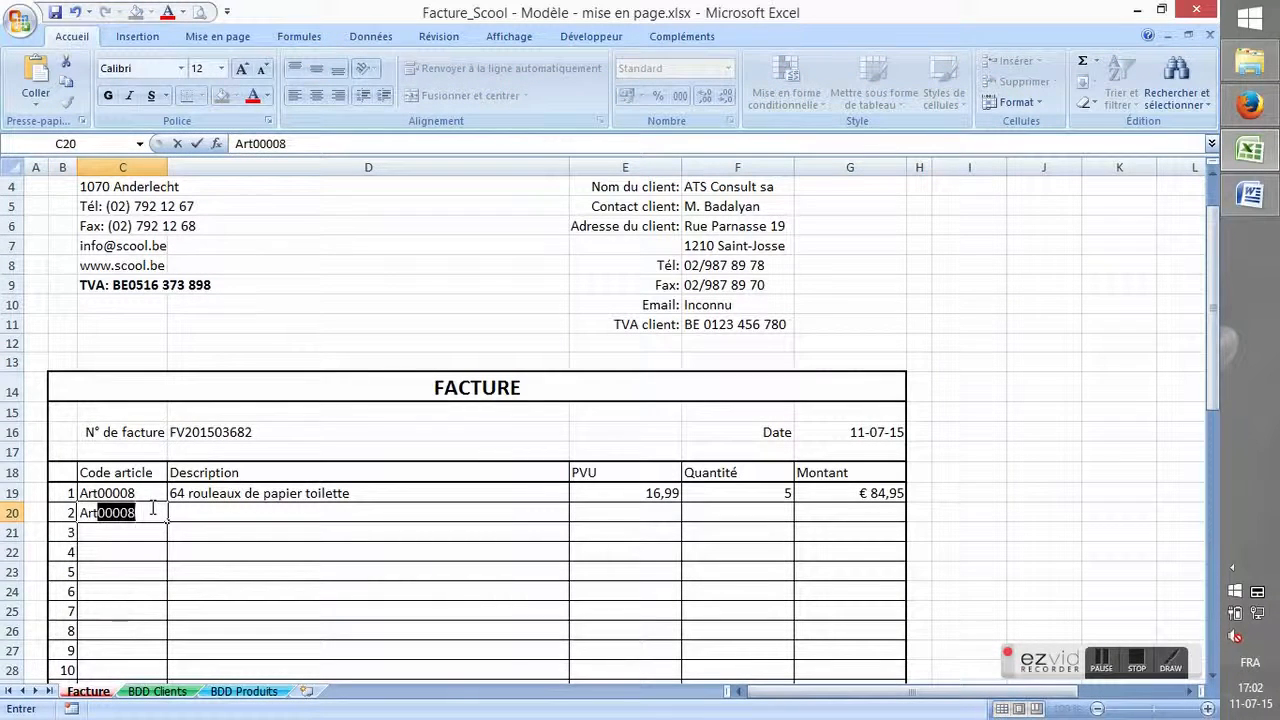
pyautogui.write('00025')
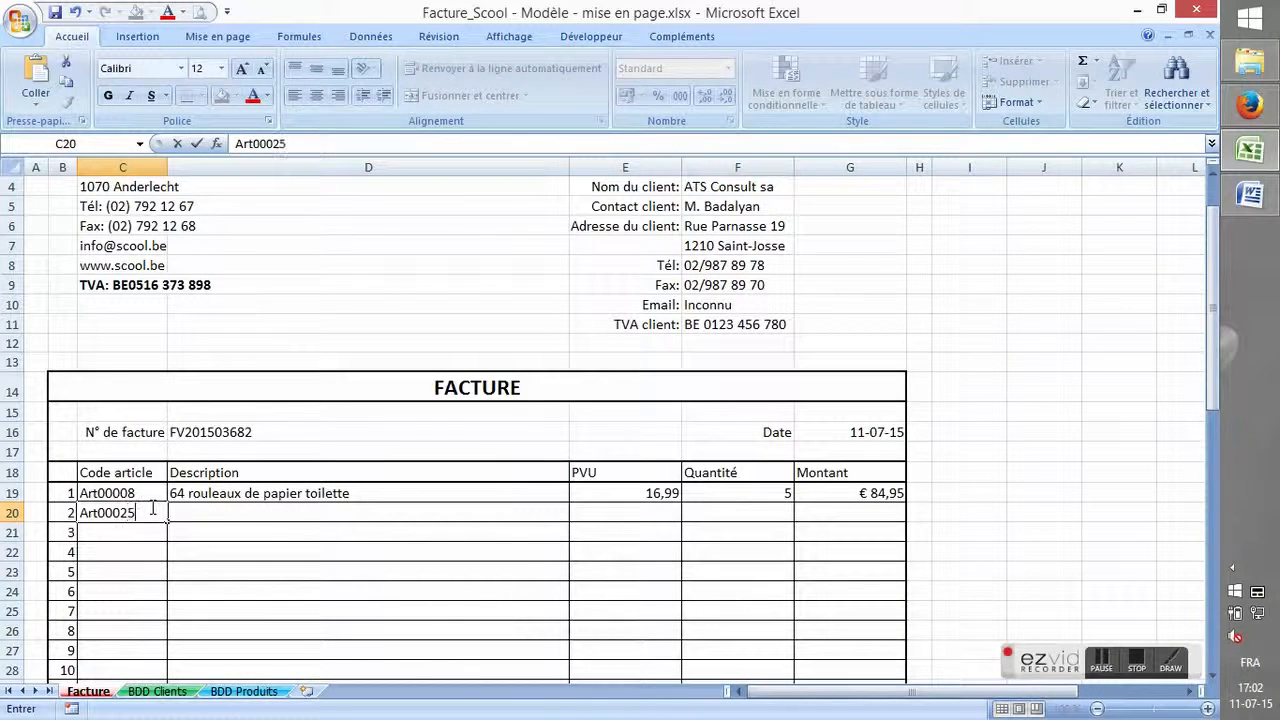
pyautogui.press('Tab')
pyautogui.press('Tab')
pyautogui.press('Tab')
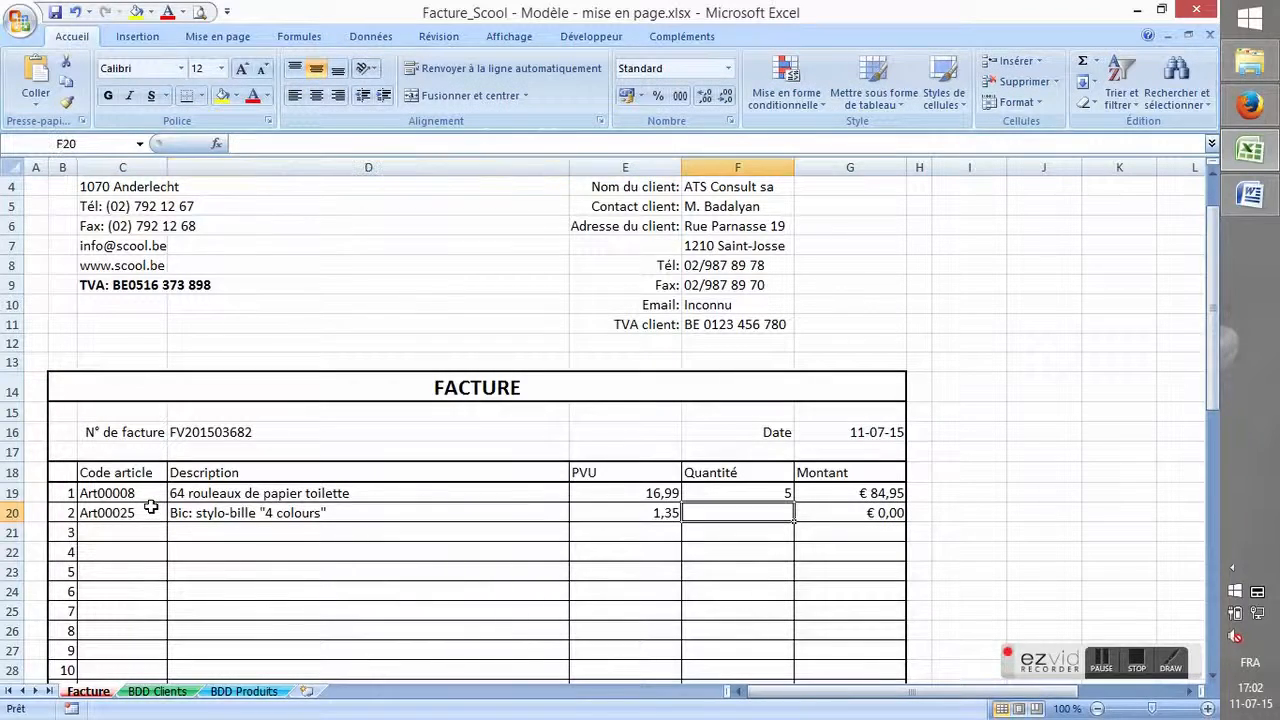
# Check the ordered four-colour pen quantity in the Gmail message and enter 100 as the second line's Quantité.
pyautogui.click(1248, 118)
pyautogui.click(1250, 150)
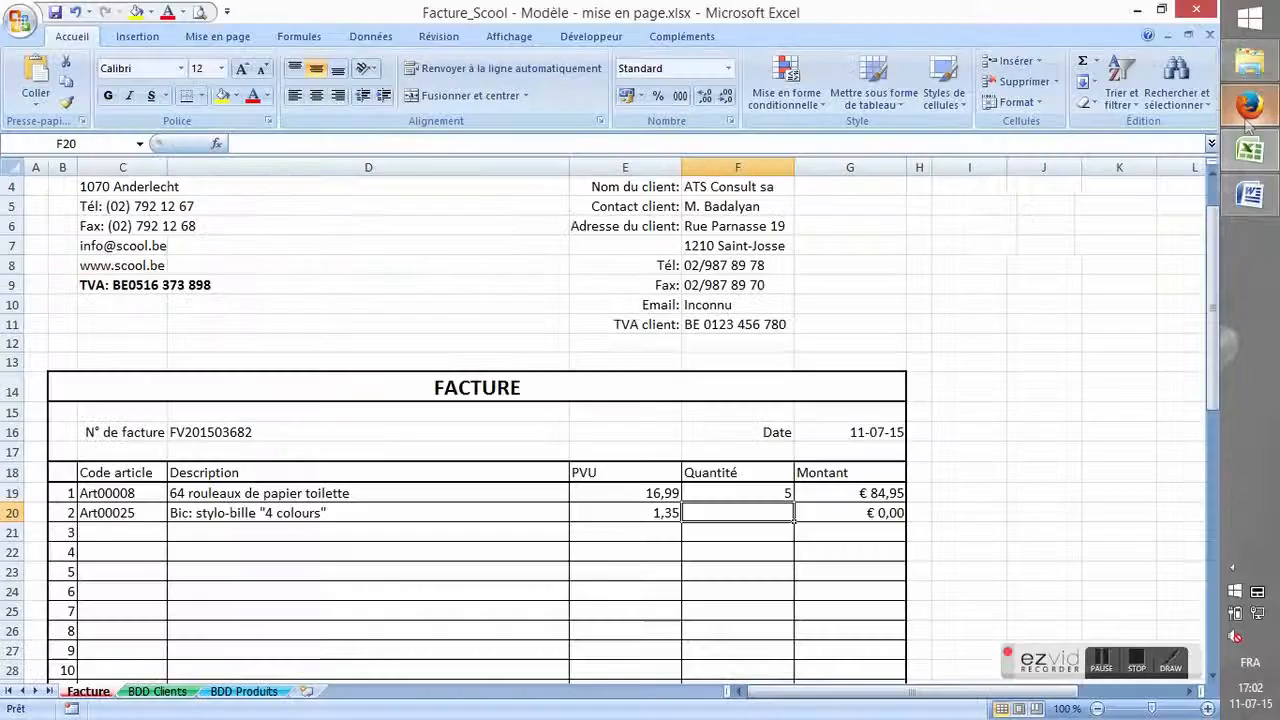
pyautogui.write('100')
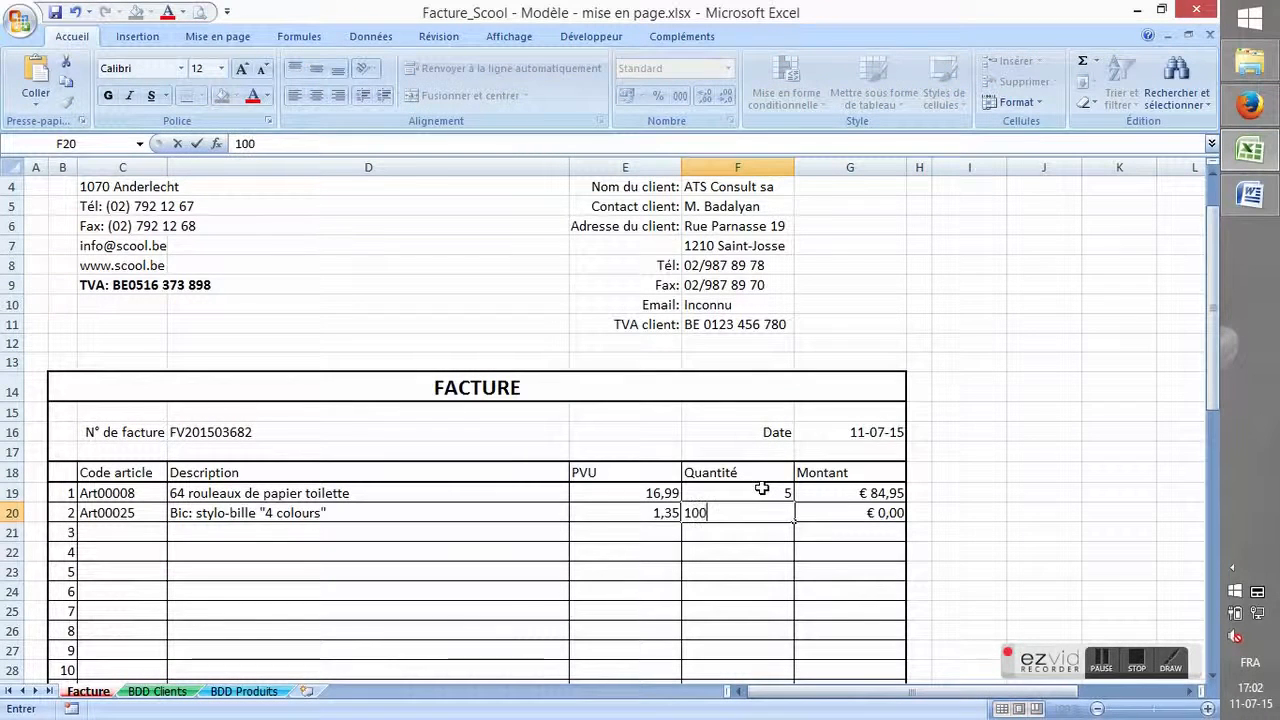
pyautogui.press('Return')
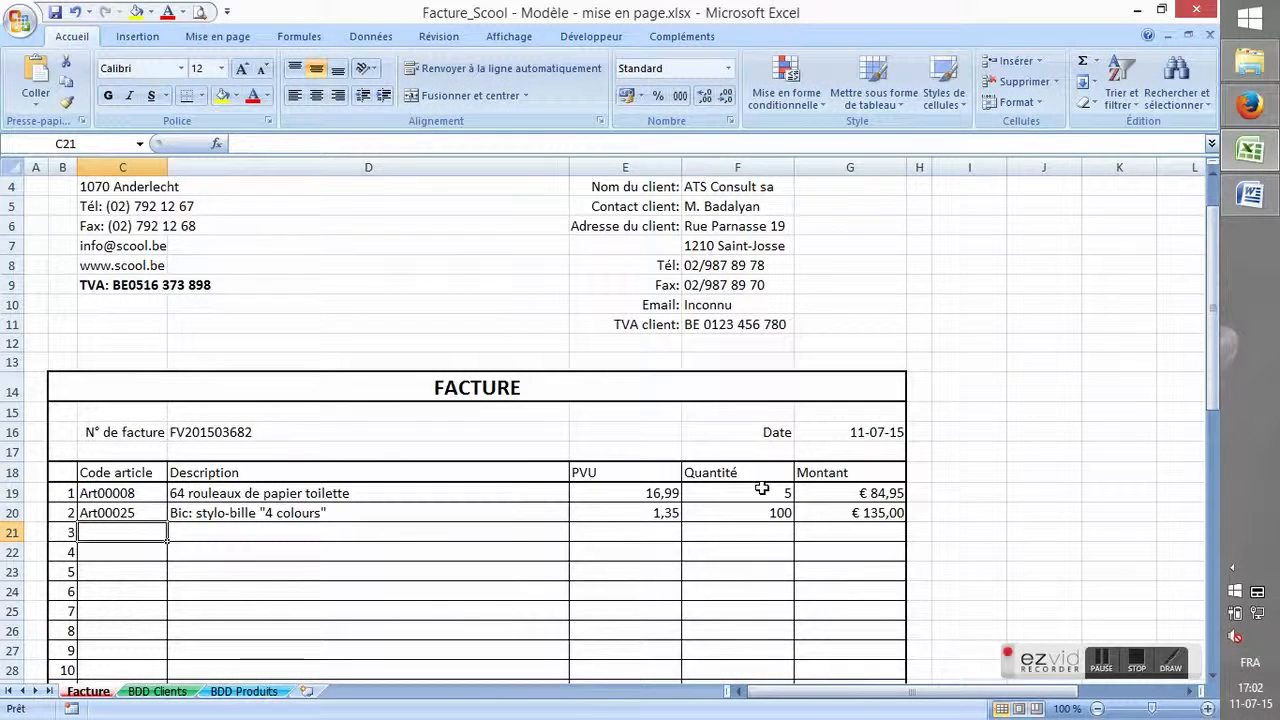
# Check the last ATS order item in the Gmail message, highlight its line and return to the Excel invoice.
pyautogui.moveTo(1256, 116)
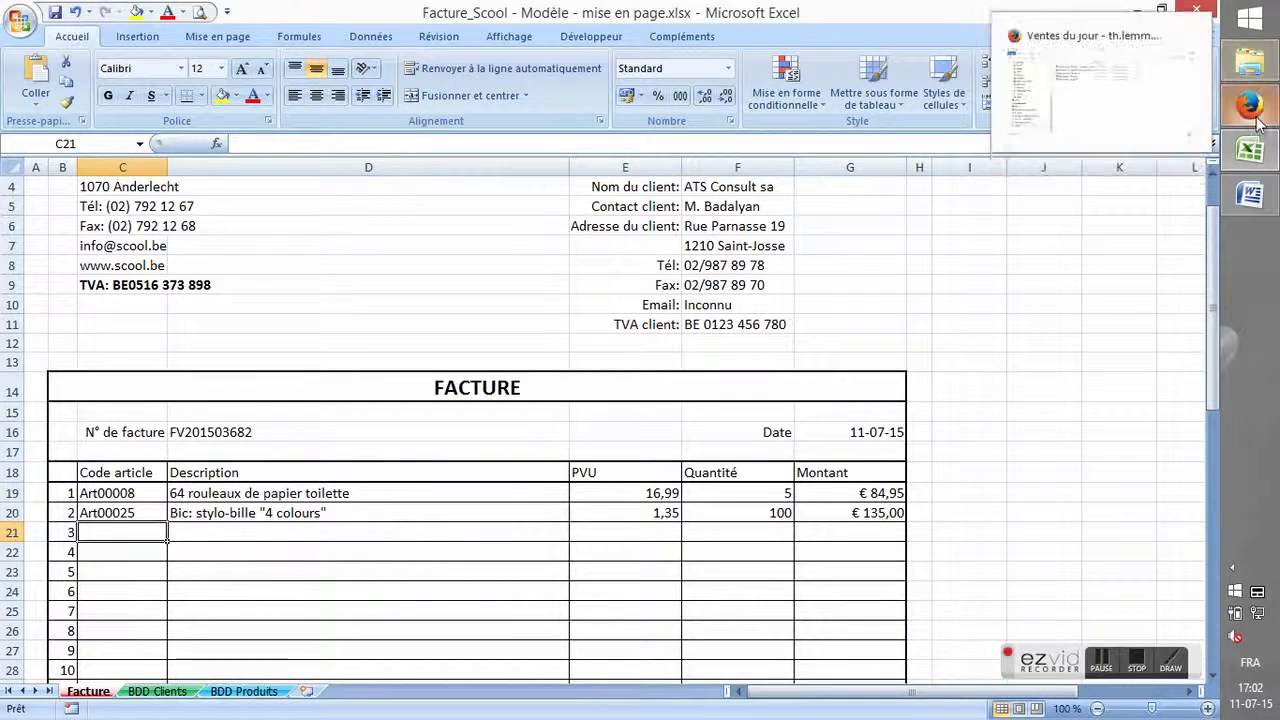
pyautogui.click(1185, 138)
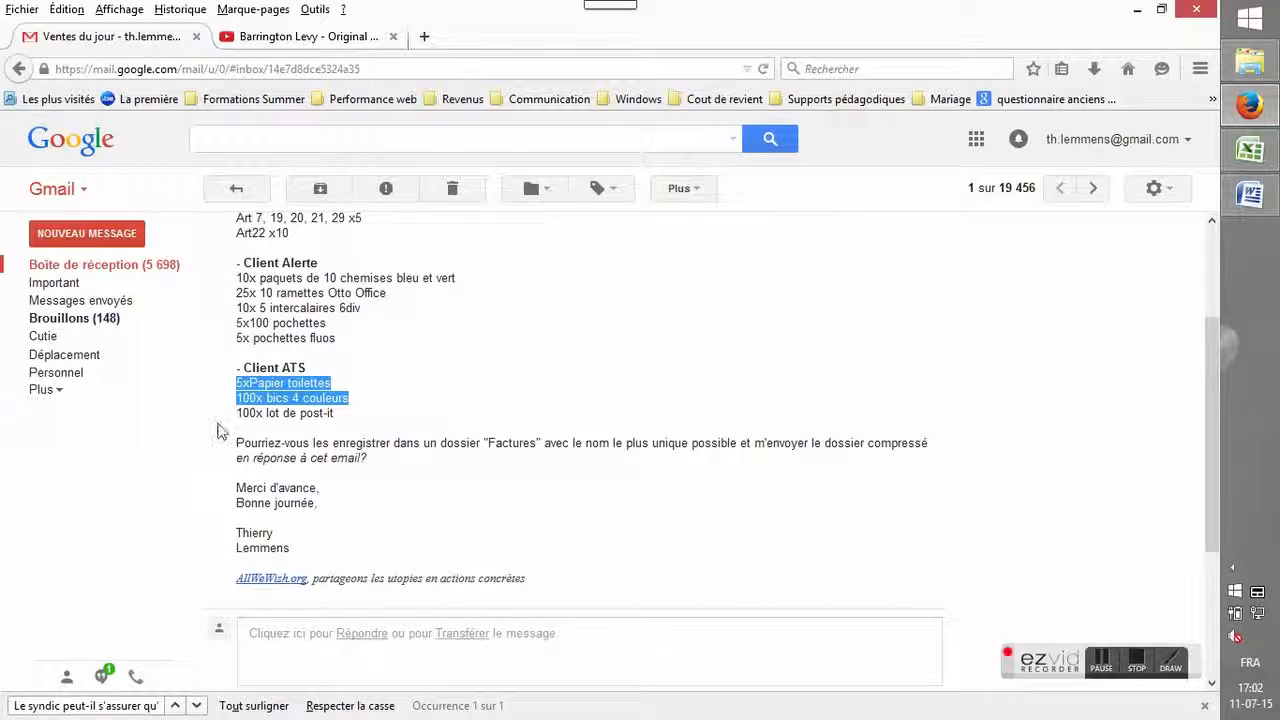
pyautogui.moveTo(238, 412); pyautogui.dragTo(336, 414)
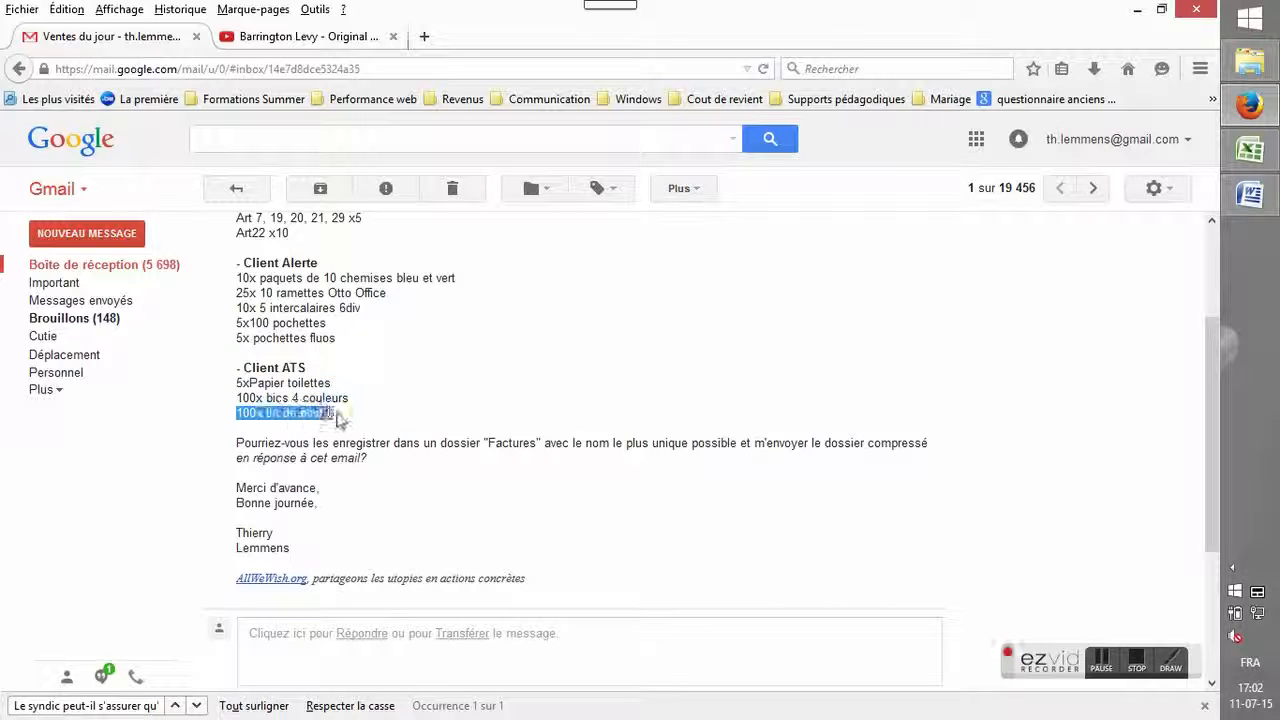
pyautogui.click(1249, 150)
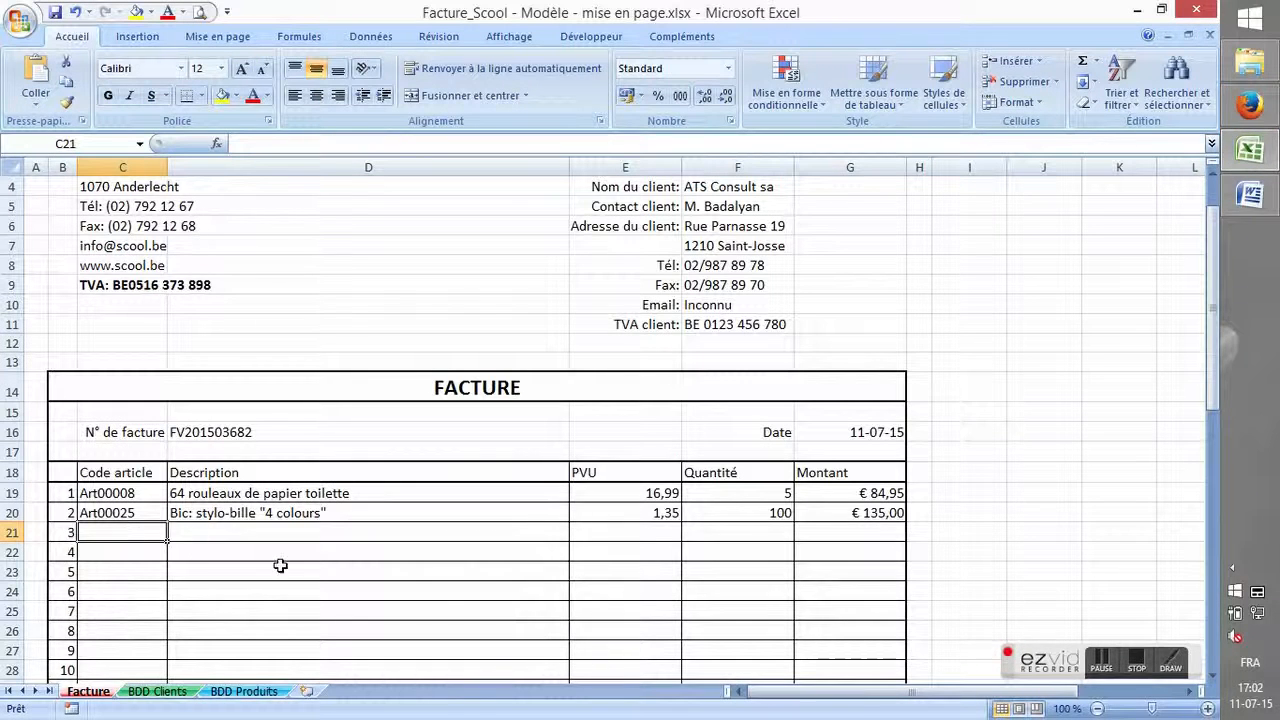
# Search the product database's description column for "post-it", select the matching article's reference and return to the invoice sheet.
pyautogui.click(220, 691)
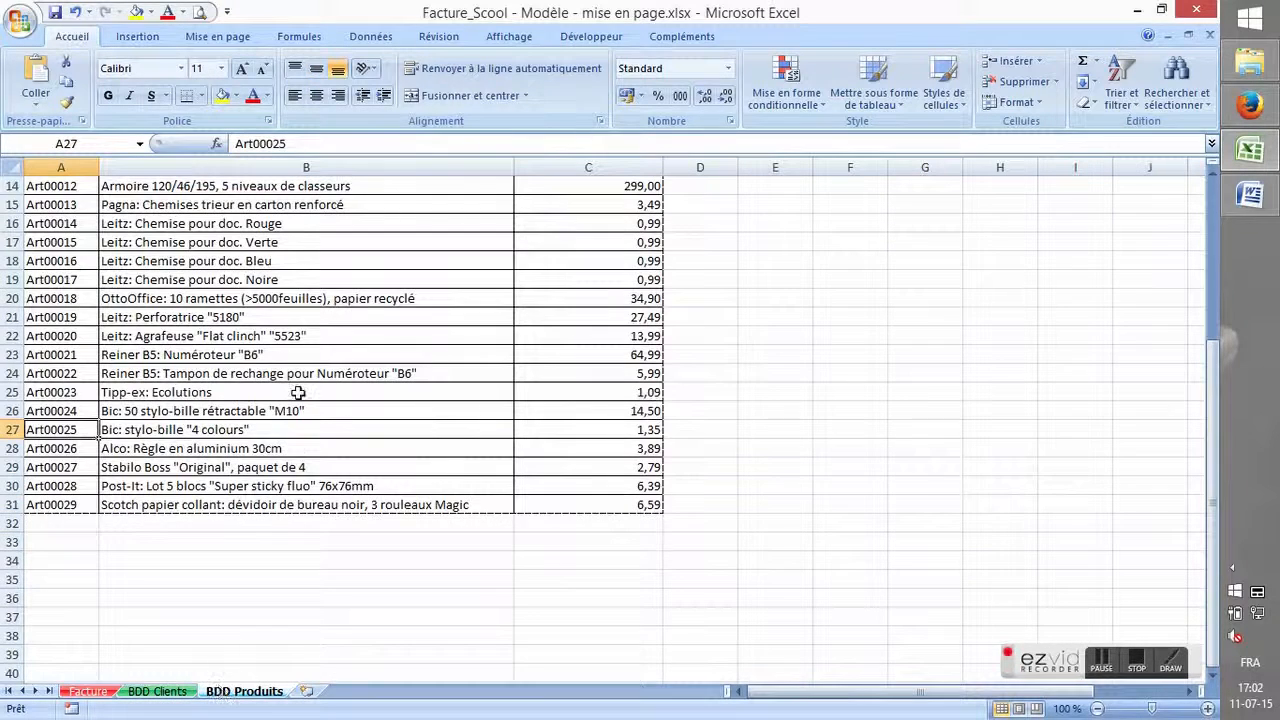
pyautogui.click(288, 168)
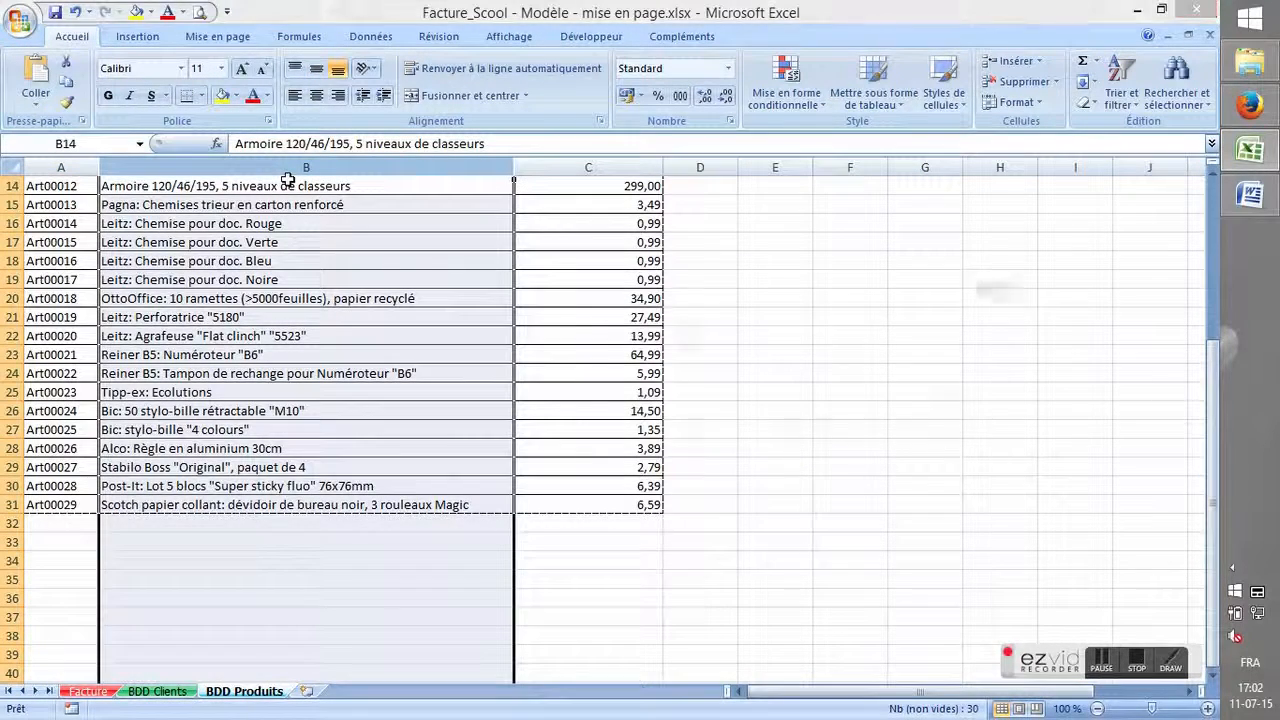
pyautogui.hotkey('ctrl', 'f')
pyautogui.write('post-it')
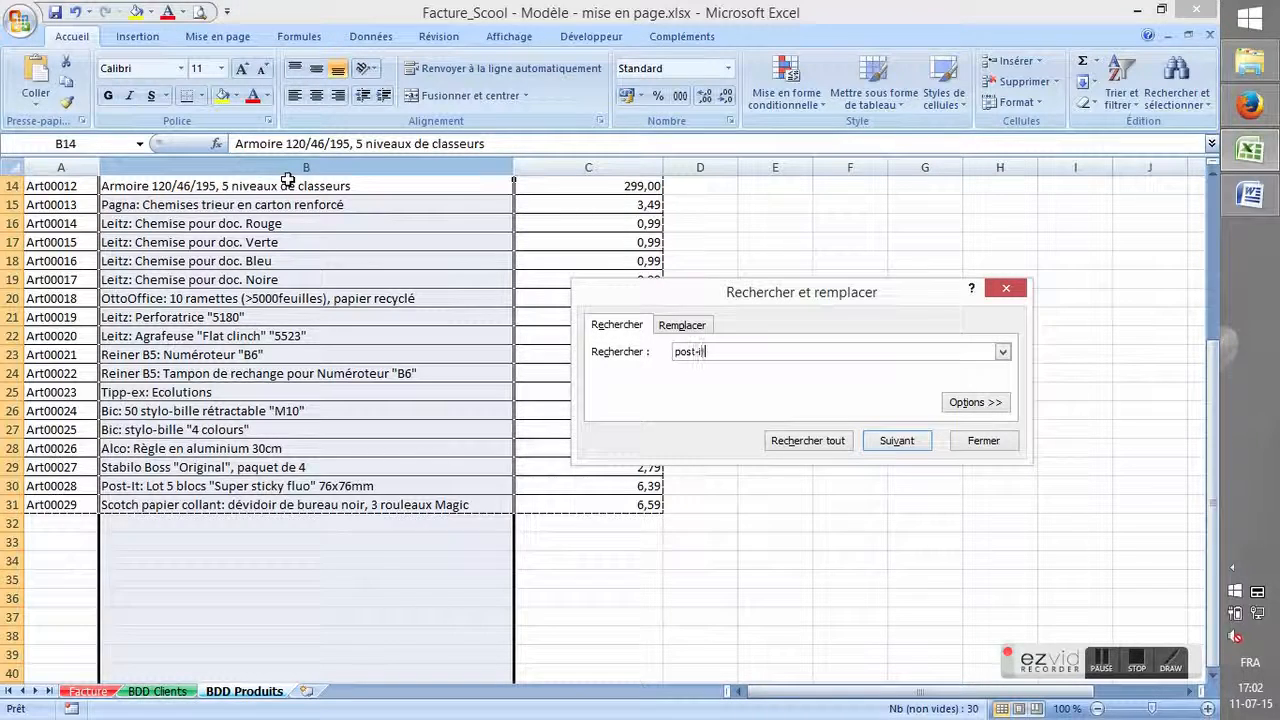
pyautogui.press('Return')
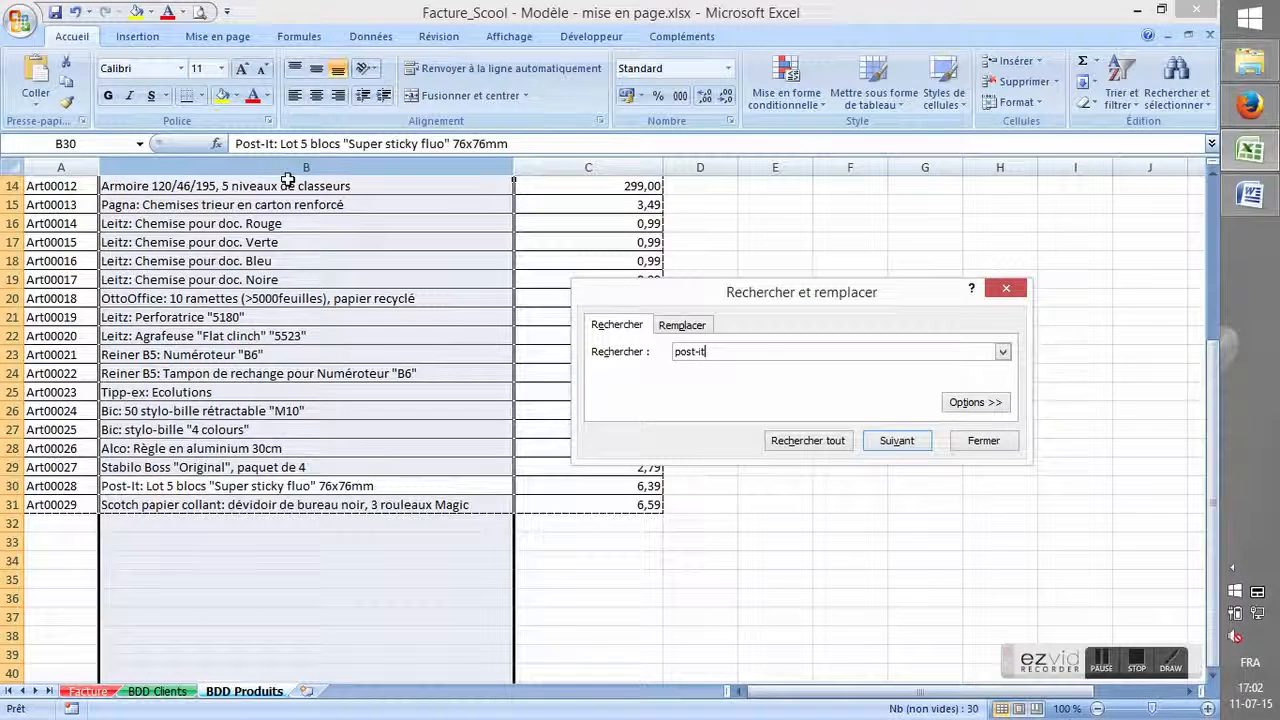
pyautogui.click(1018, 295)
pyautogui.click(61, 486)
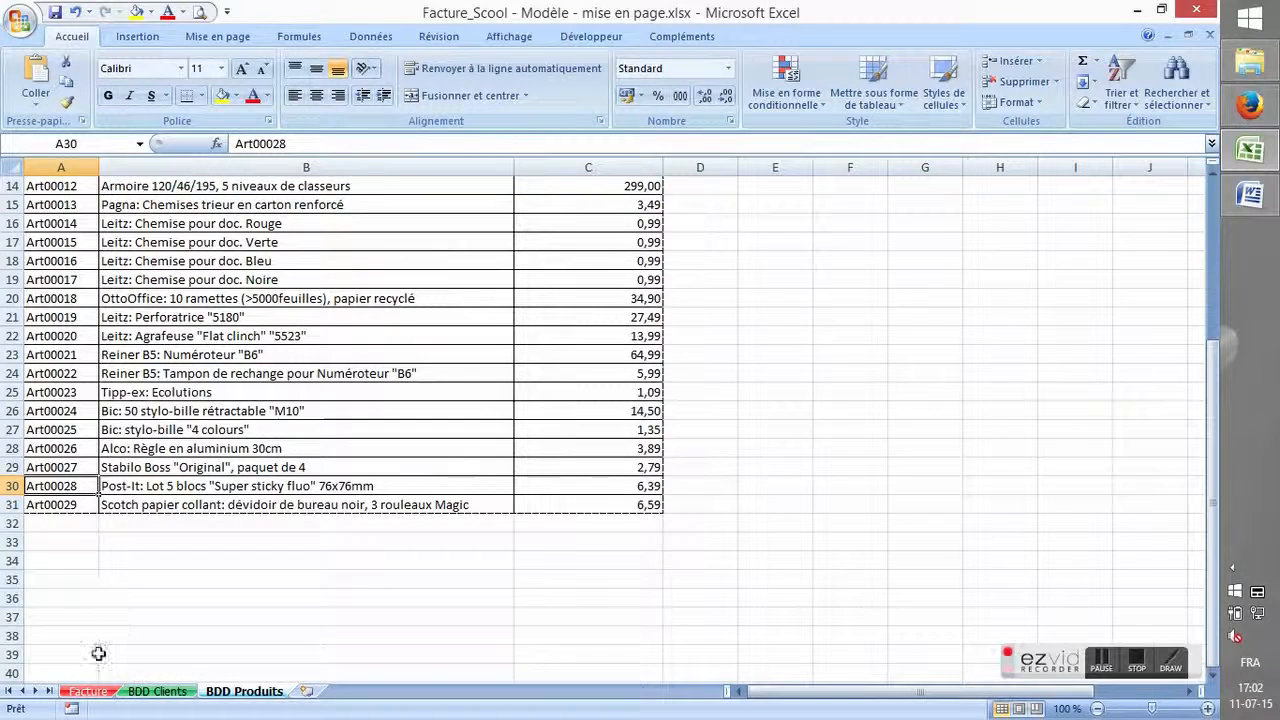
pyautogui.click(95, 690)
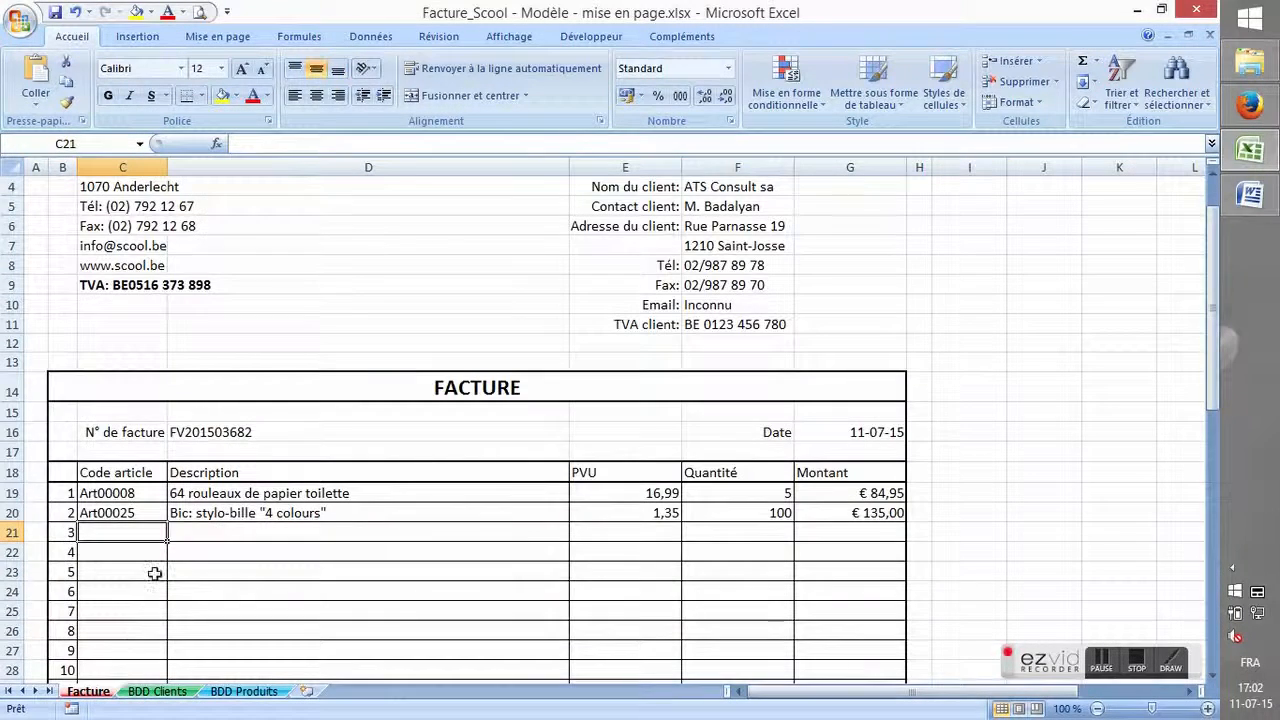
# Enter article code Art00028 on the third line of the ATS invoice and go to its Quantité cell.
pyautogui.write('AR')
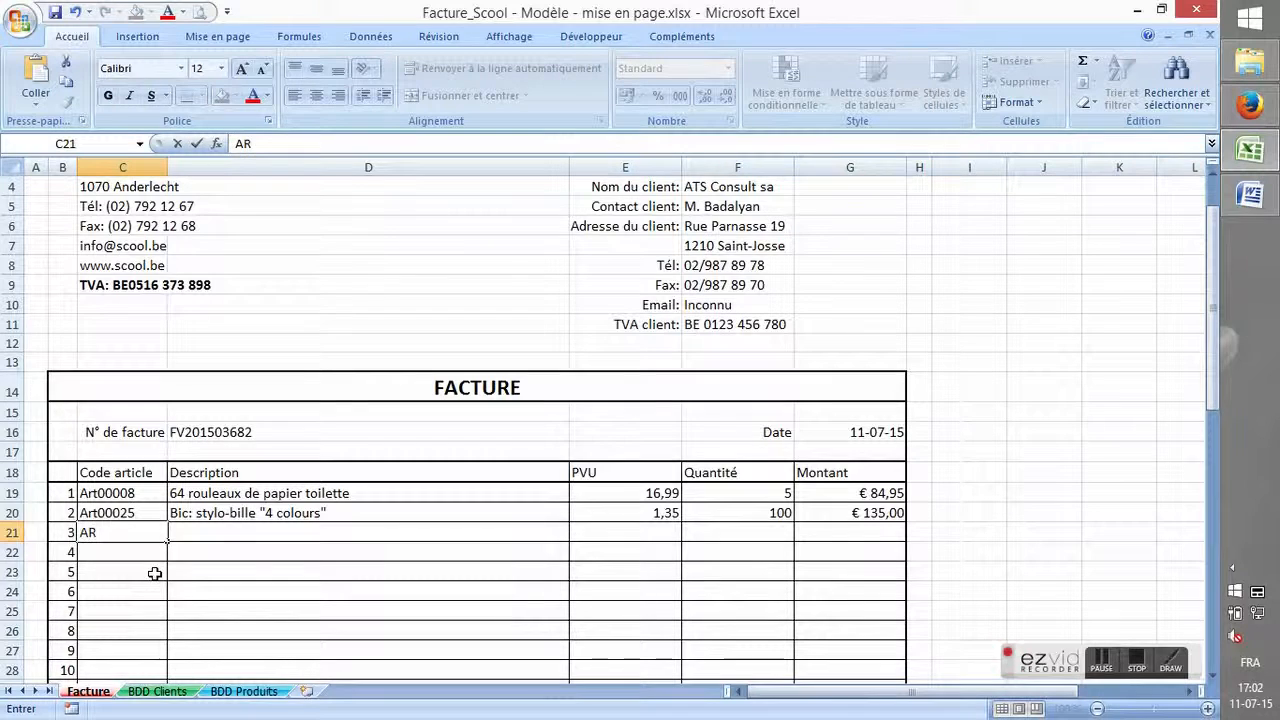
pyautogui.press('BackSpace')
pyautogui.press('BackSpace')
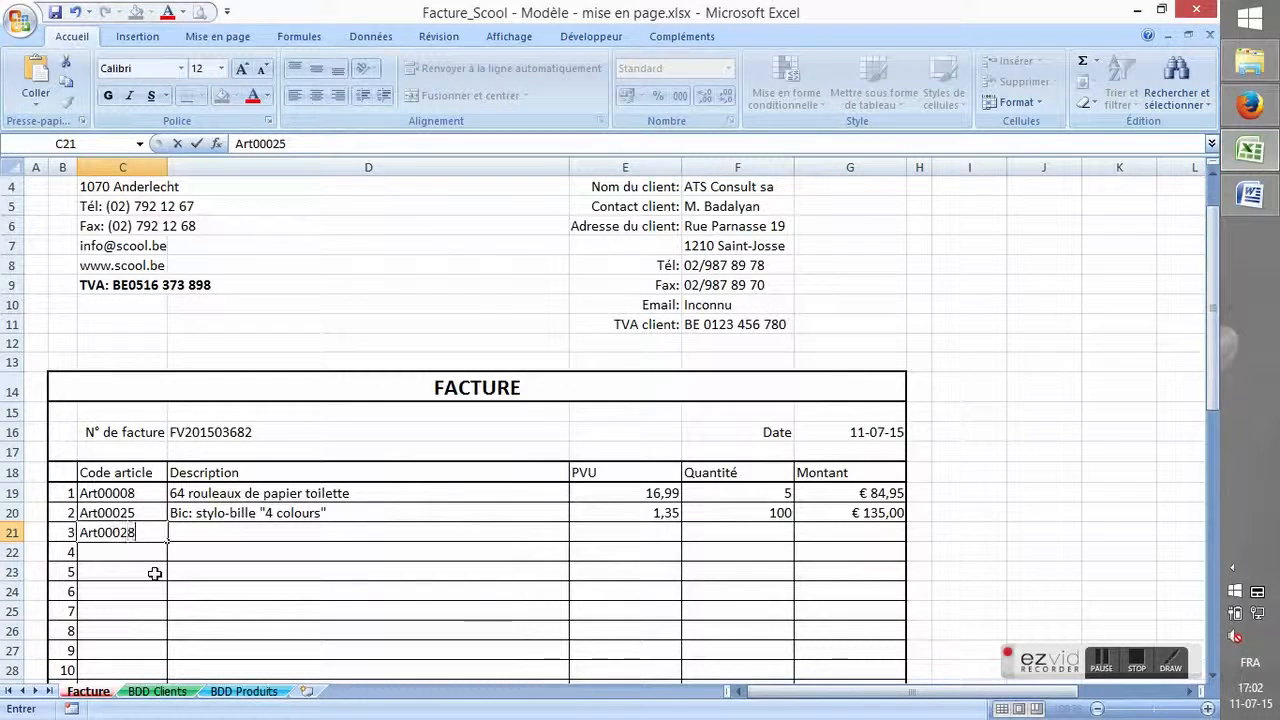
pyautogui.write('rt00028')
pyautogui.press('Tab')
pyautogui.press('Tab')
pyautogui.press('Tab')
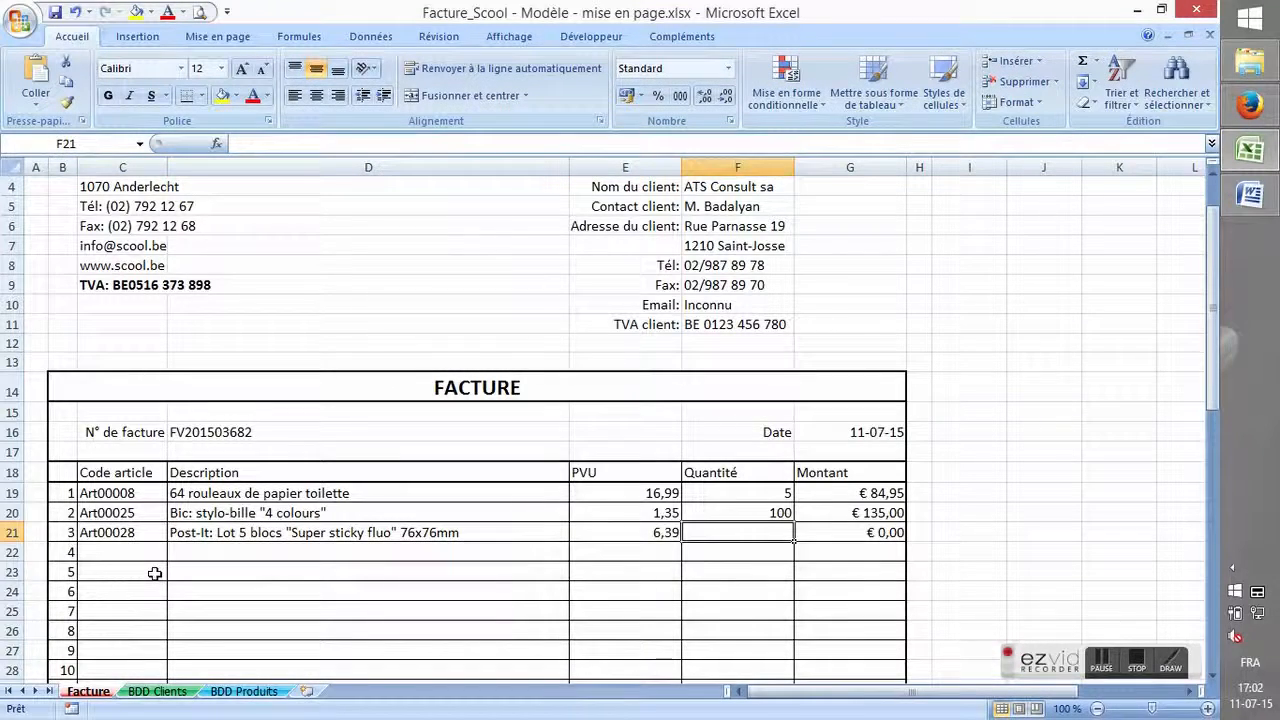
# Check the ordered Post-it quantity in the Gmail message and enter 100 as the third line's Quantité.
pyautogui.click(1250, 108)
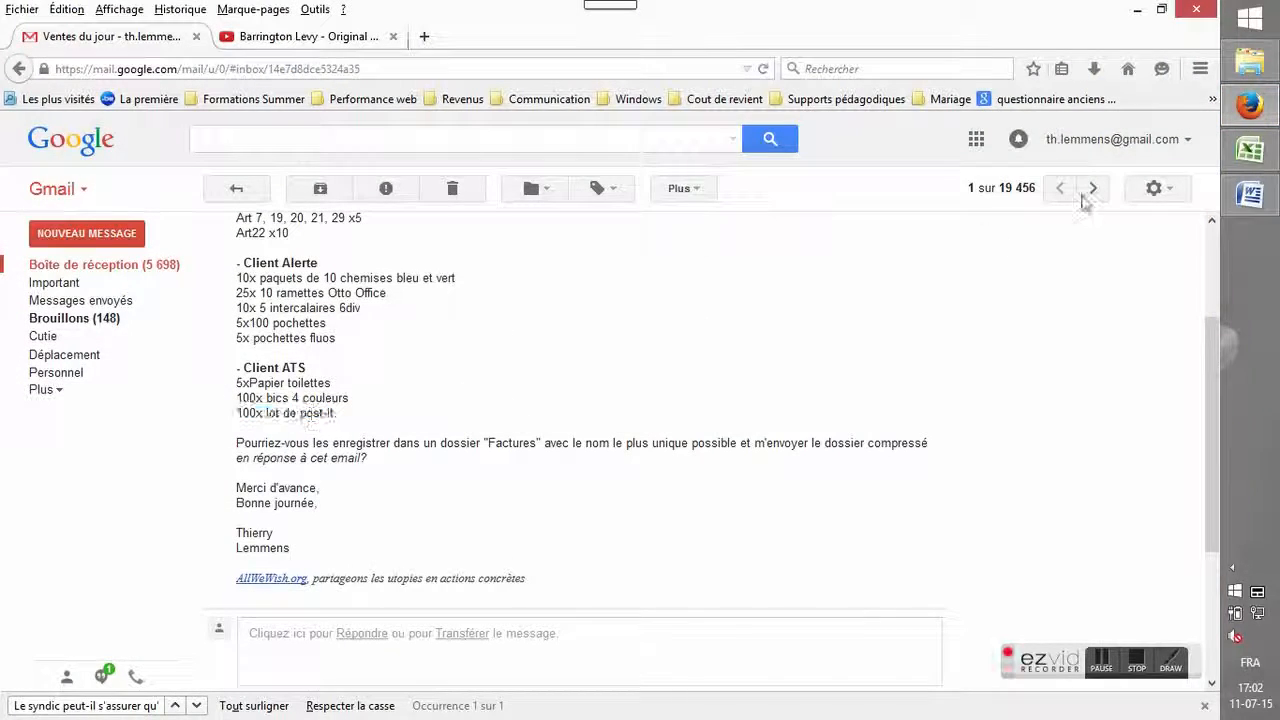
pyautogui.click(1250, 152)
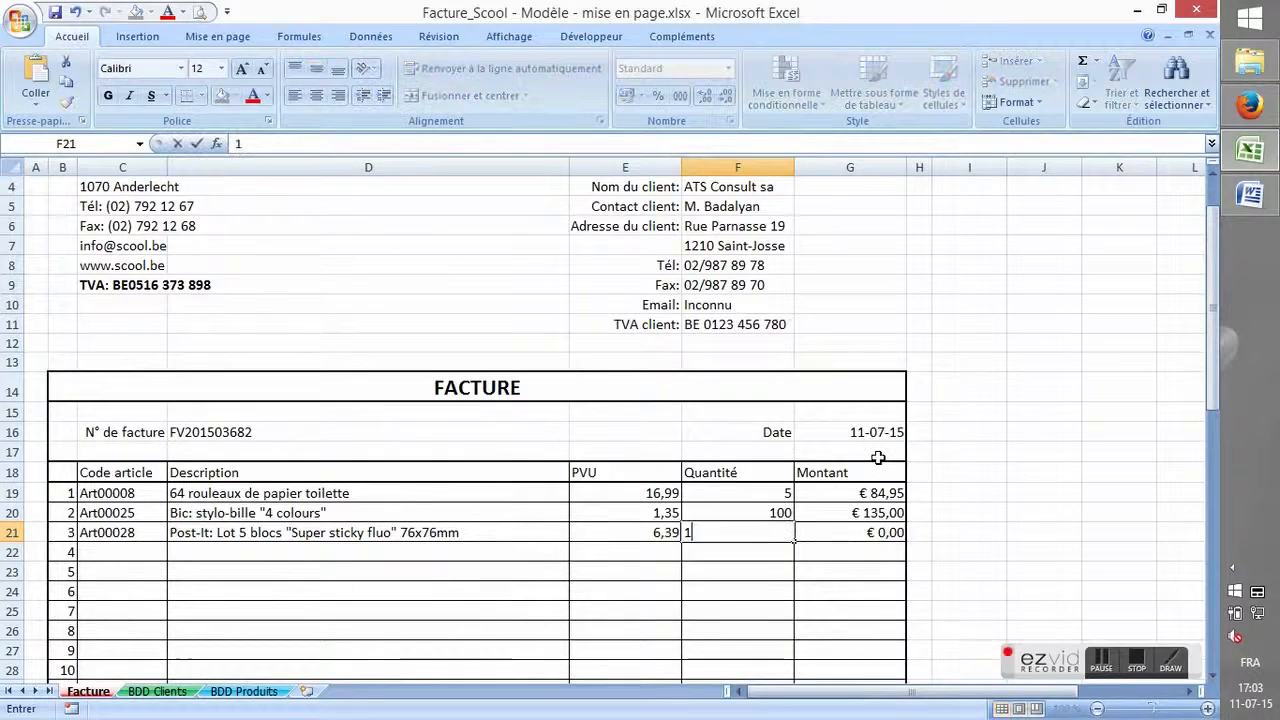
pyautogui.write('100')
pyautogui.press('Return')
# Examine the formulas behind TOTAL HTVA, TVA and the amount payable, then review the whole invoice up to its header.
pyautogui.scroll(-6, 876, 458)
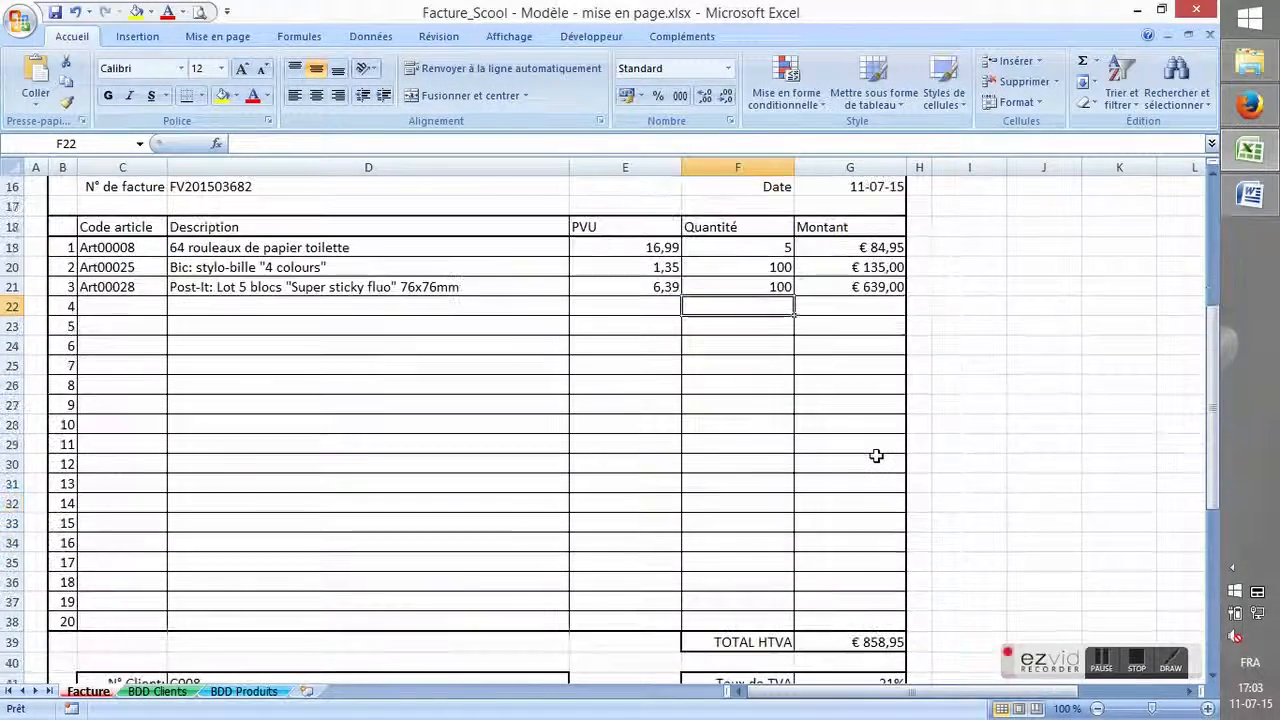
pyautogui.click(877, 520)
pyautogui.doubleClick(877, 520)
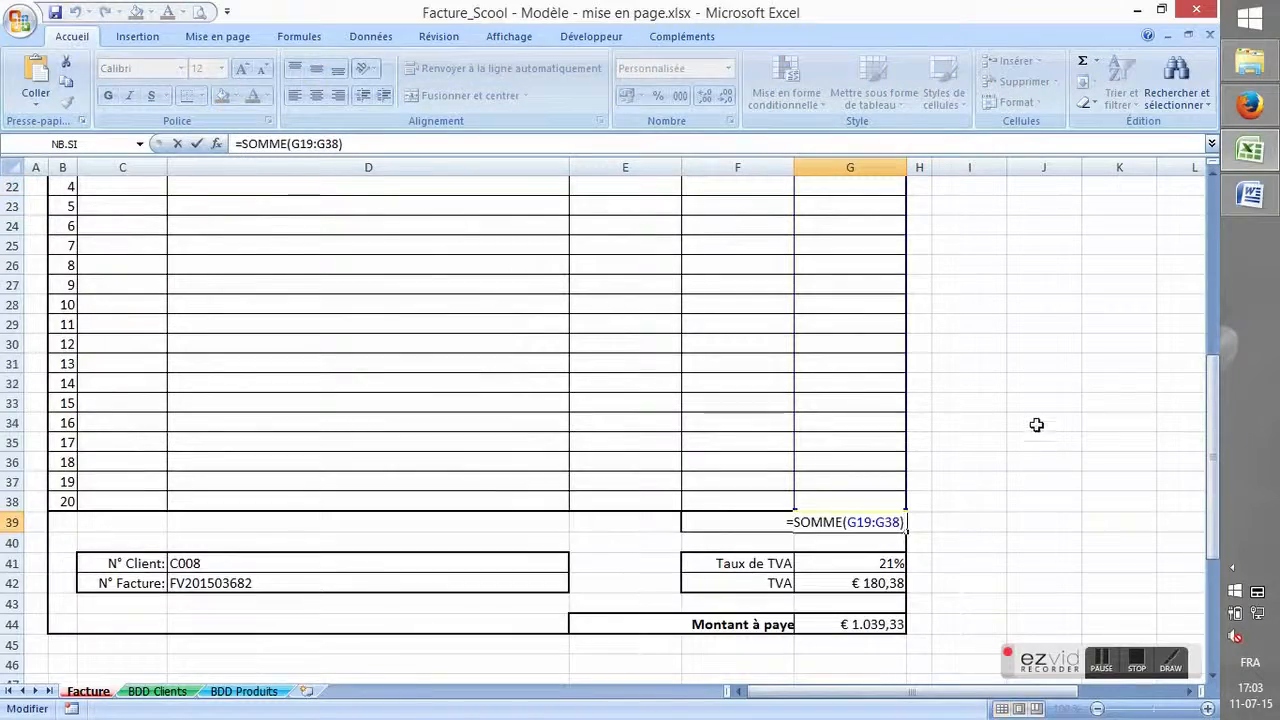
pyautogui.scroll(2, 1030, 432)
pyautogui.press('Return')
pyautogui.press('Return')
pyautogui.press('Return')
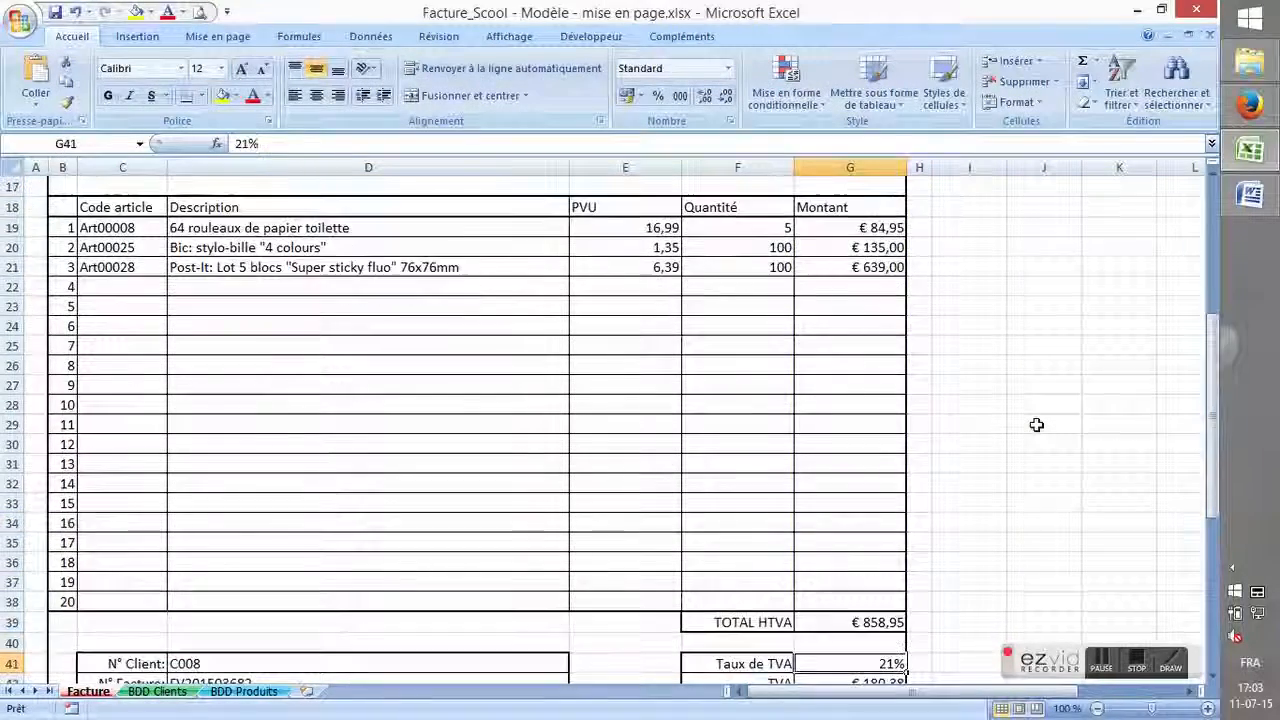
pyautogui.press('F2')
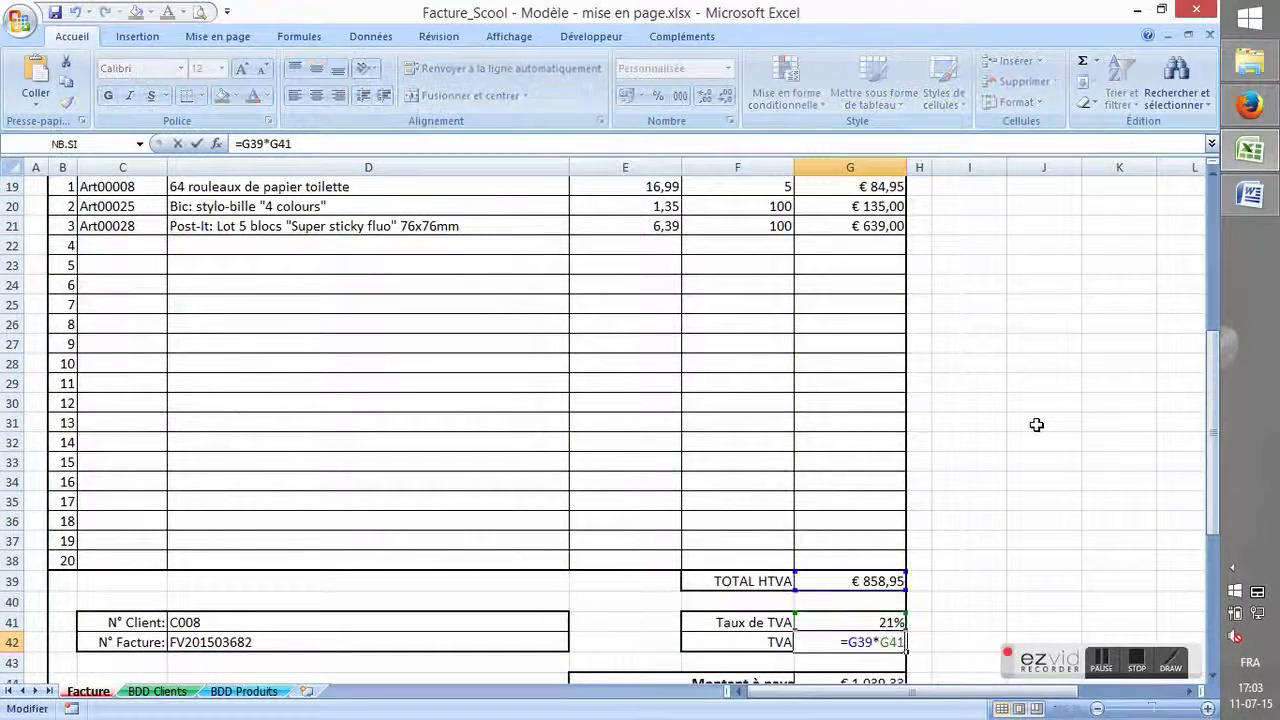
pyautogui.press('Return')
pyautogui.press('Return')
pyautogui.press('F2')
pyautogui.press('Return')
pyautogui.press('Up')
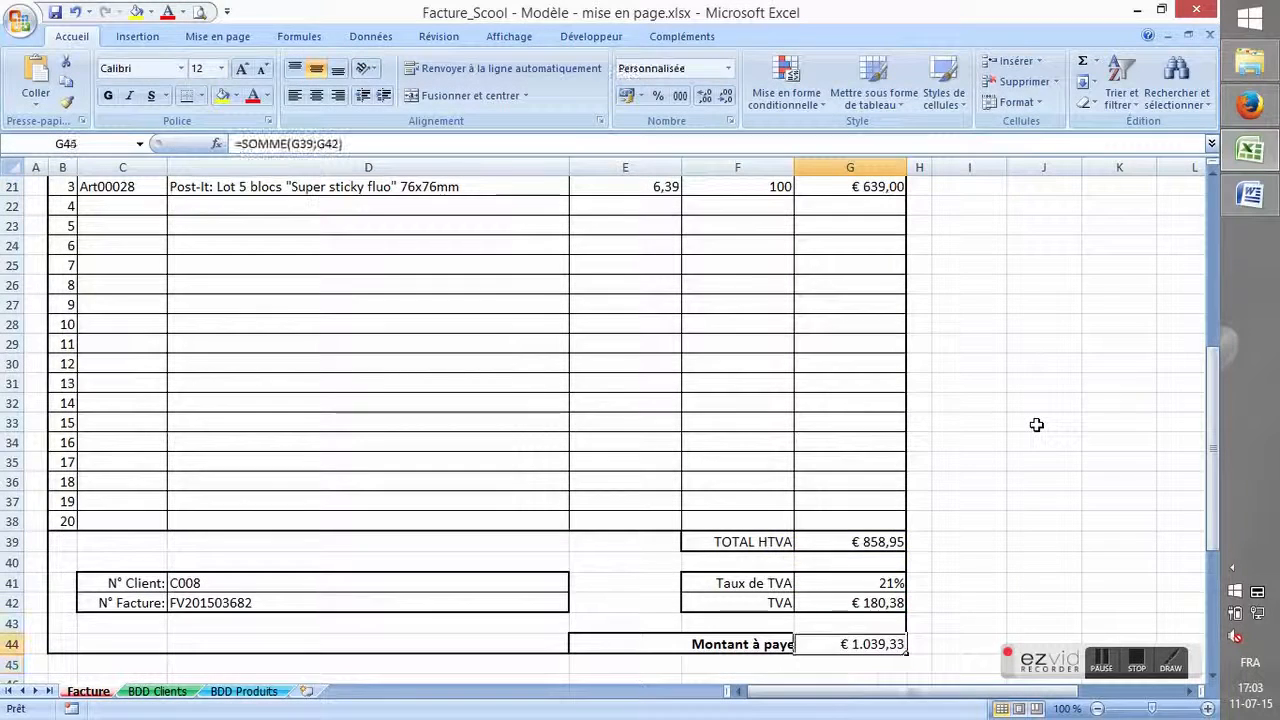
pyautogui.scroll(1, 972, 540)
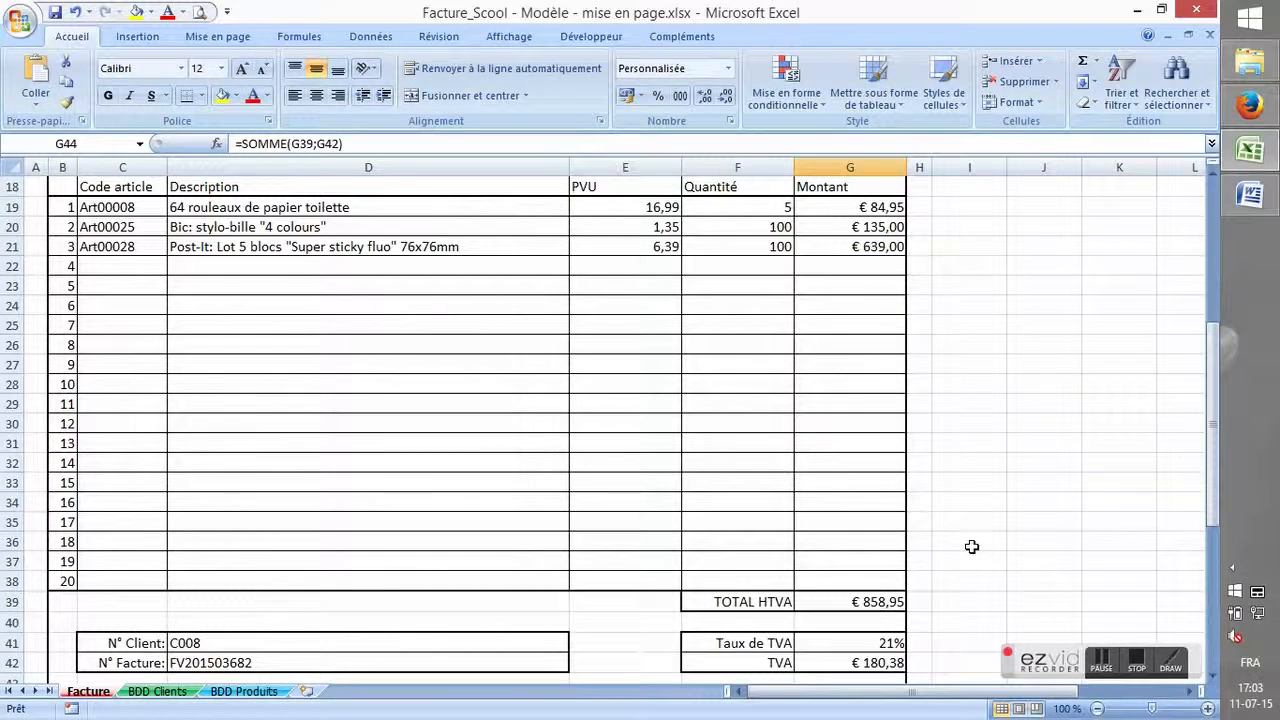
pyautogui.scroll(6, 972, 546)
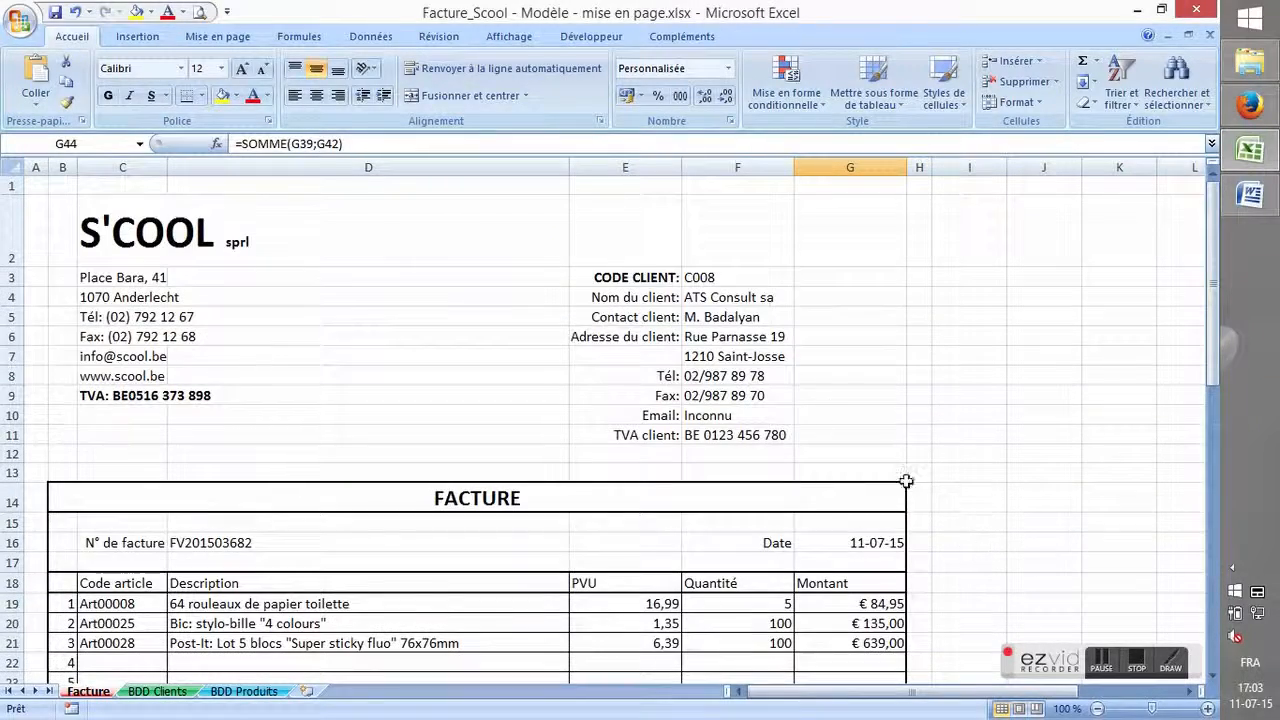
# Print the completed ATS invoice sheet to the PDFCreator printer.
pyautogui.click(22, 24)
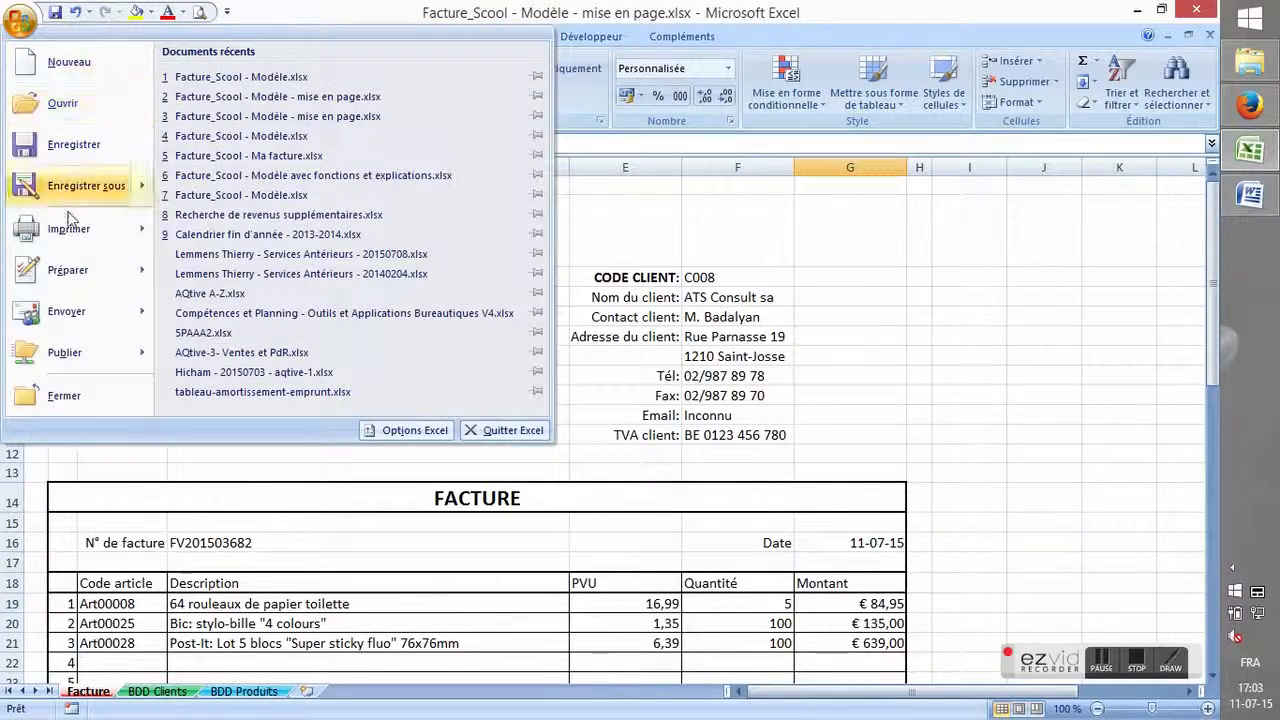
pyautogui.moveTo(70, 222)
pyautogui.click(230, 88)
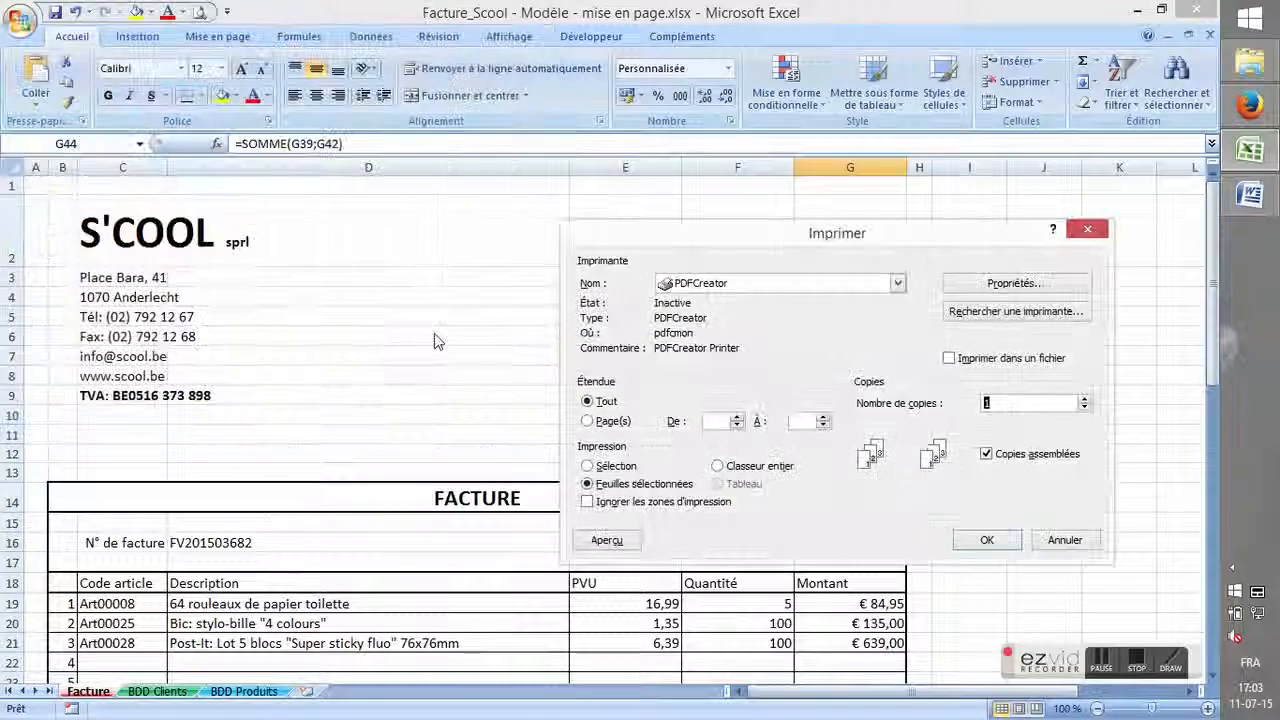
pyautogui.click(986, 540)
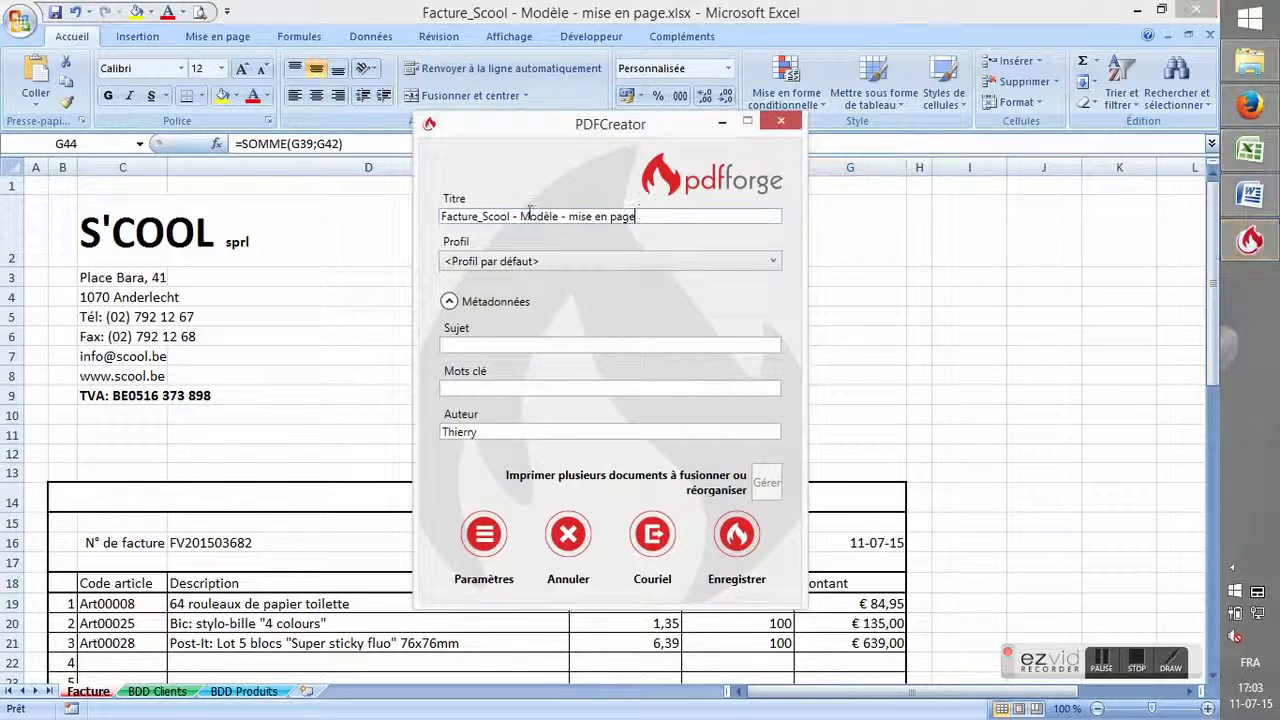
# Title the PDF "FV201503682 - ATS Consult" and save it under that name in the SCool folder.
pyautogui.tripleClick(530, 210)
pyautogui.write('FV')
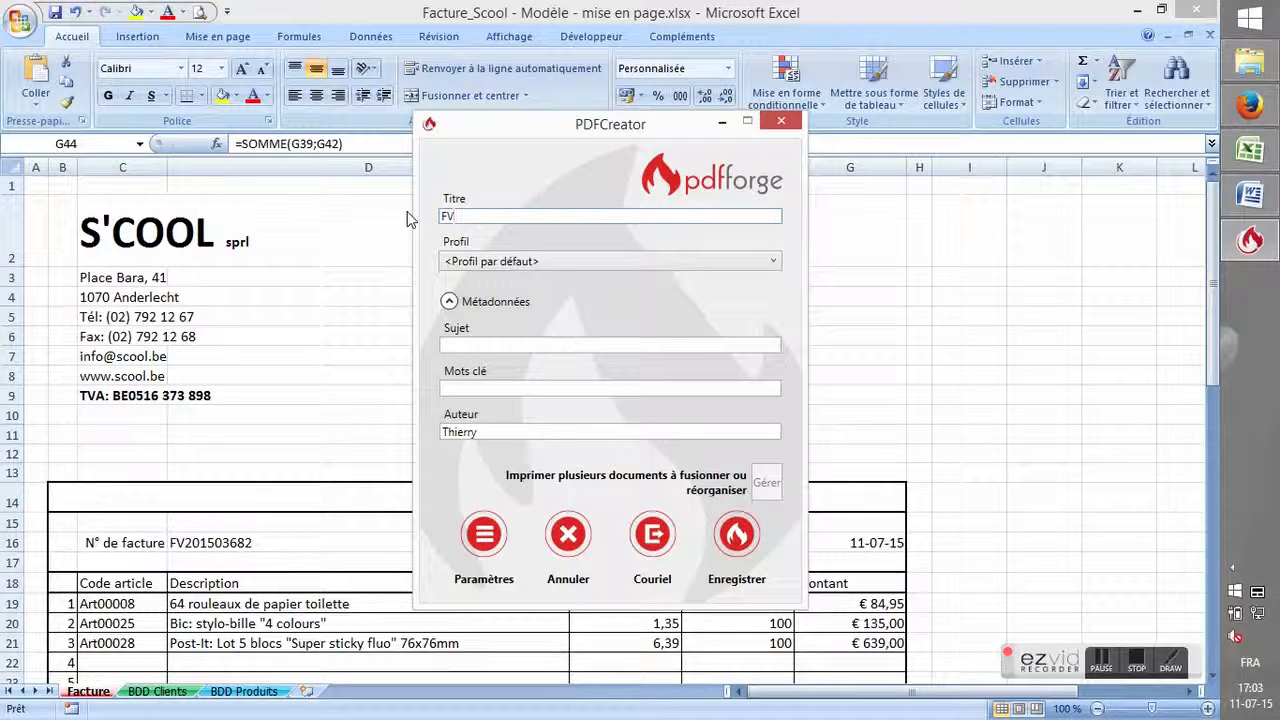
pyautogui.write('201')
pyautogui.write('503682 - ATS')
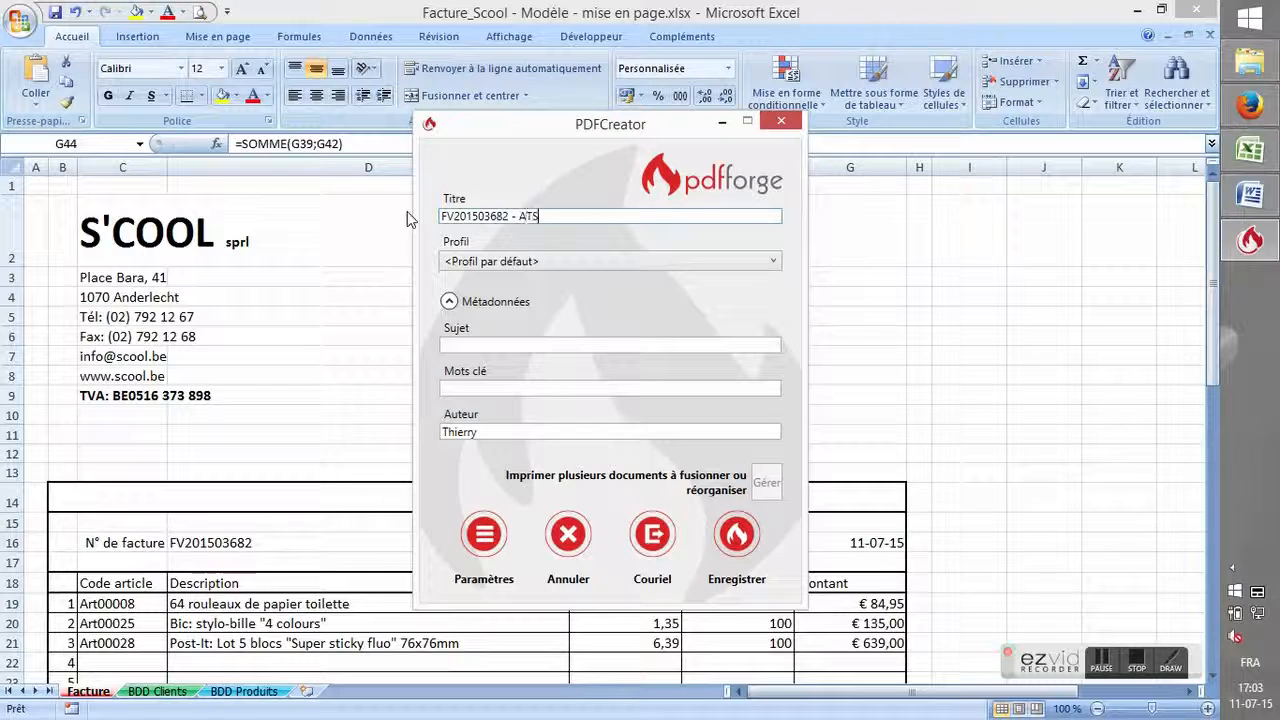
pyautogui.write(' Consult')
pyautogui.click(737, 534)
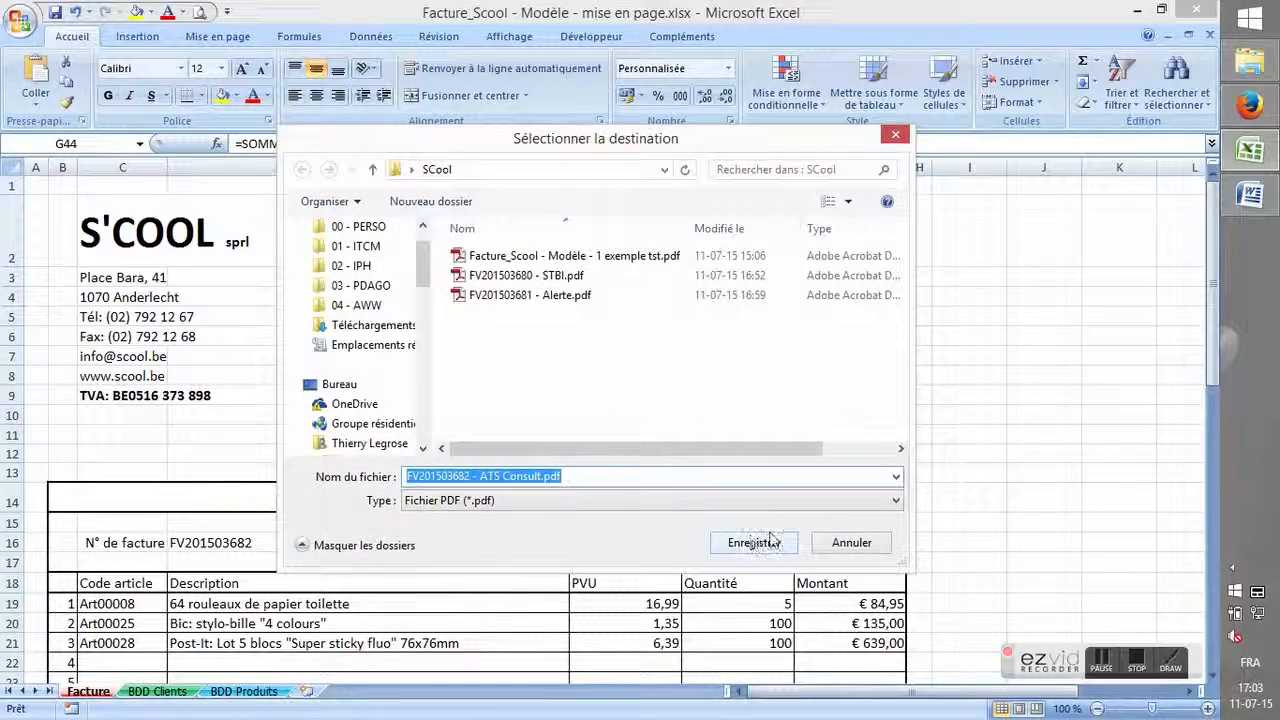
pyautogui.click(779, 553)
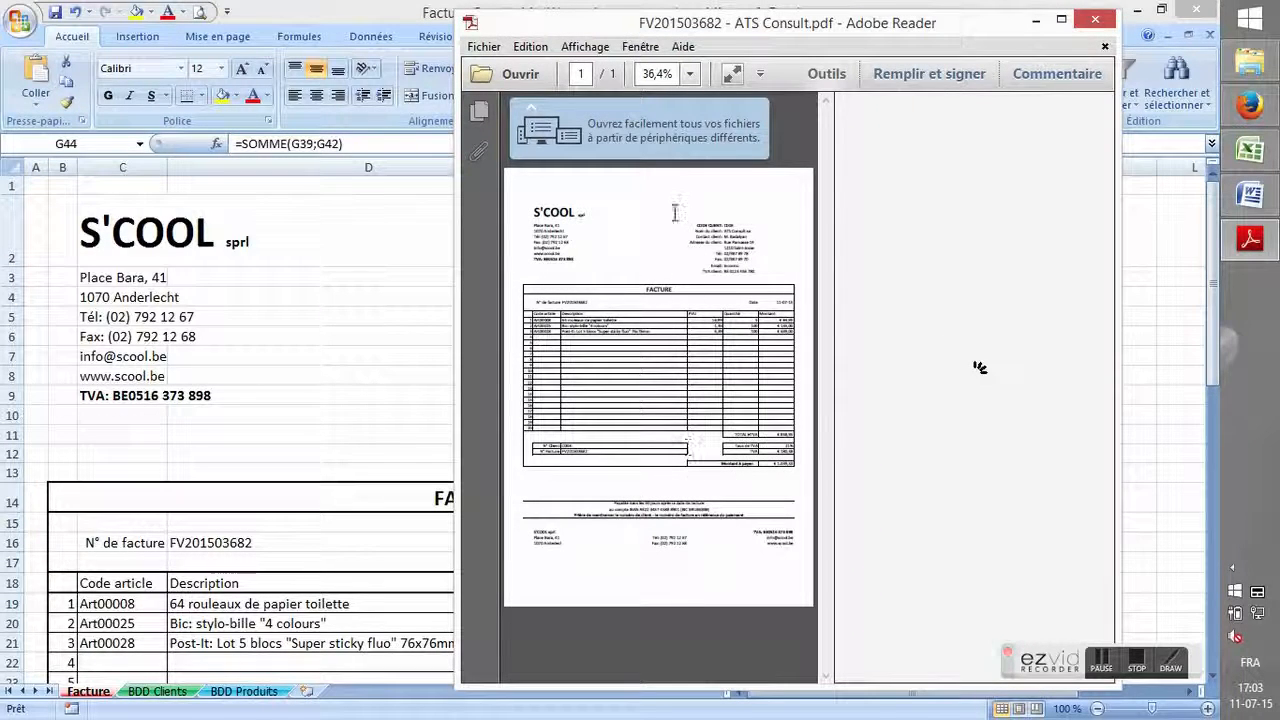
# Close the ATS Consult PDF and check the STBI, Alerte and ATS Consult invoice files in File Explorer's SCool folder.
pyautogui.click(1095, 19)
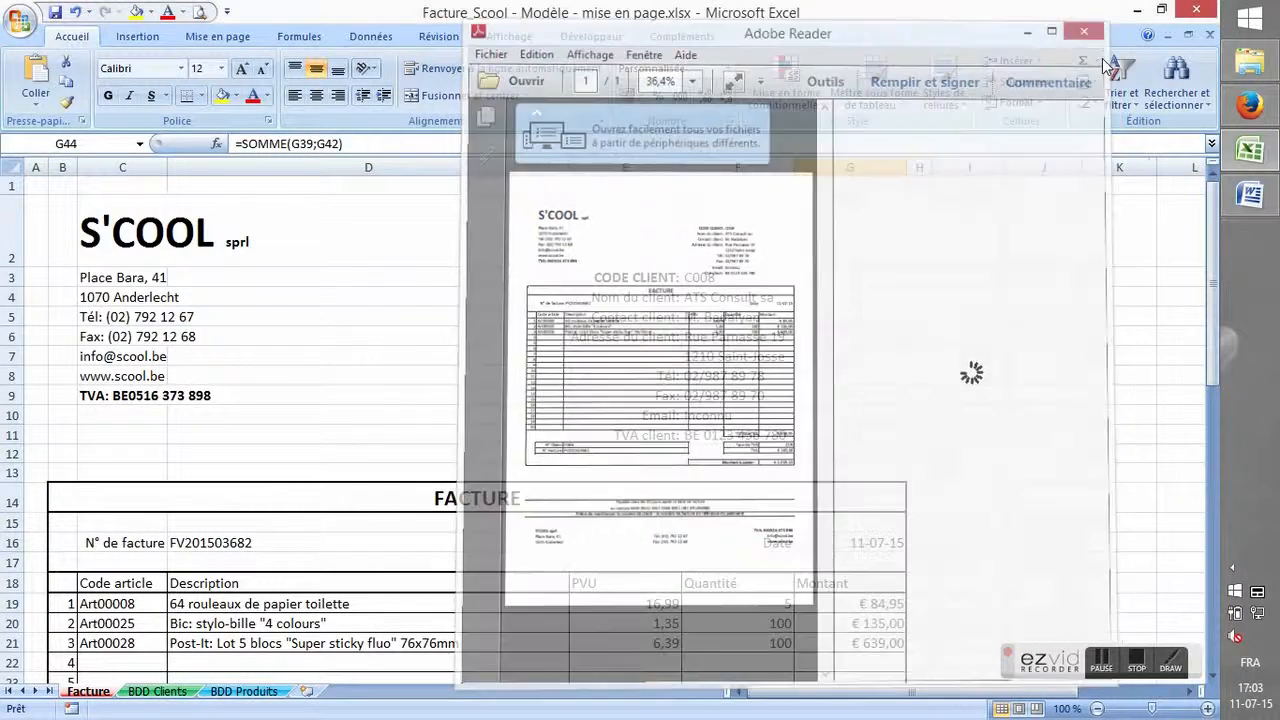
pyautogui.click(1002, 252)
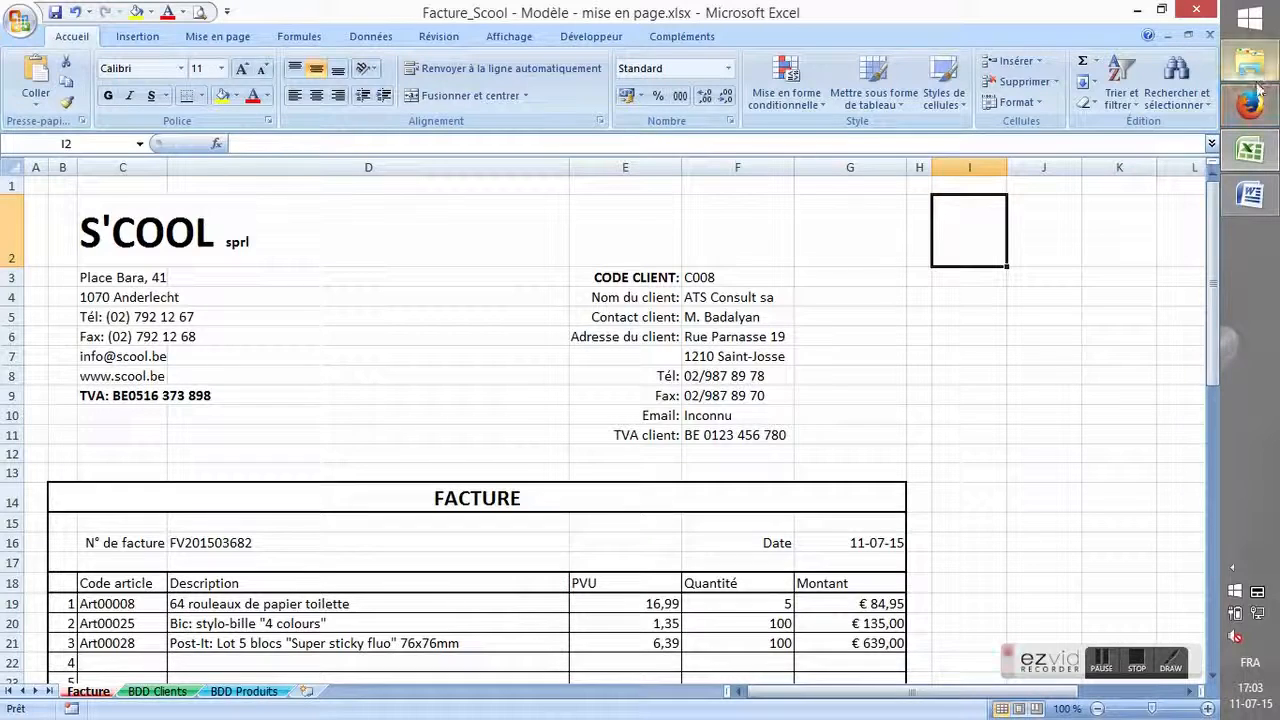
pyautogui.moveTo(1245, 108)
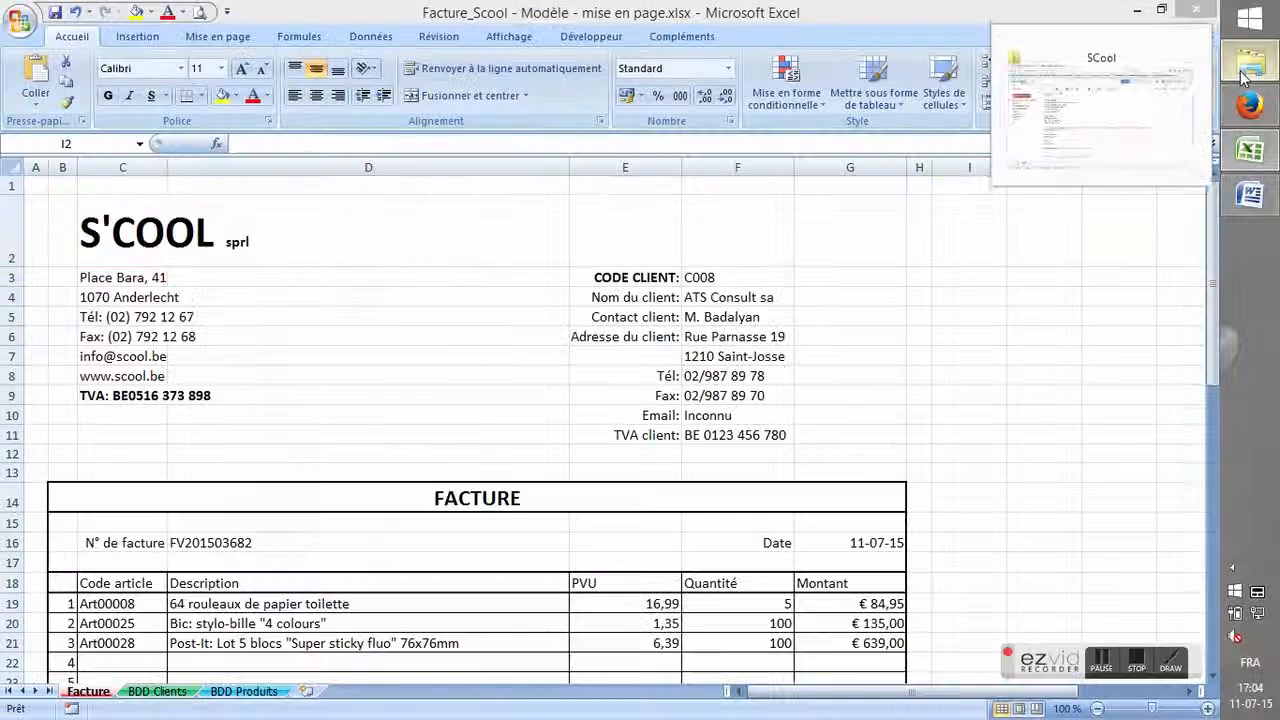
pyautogui.click(1245, 70)
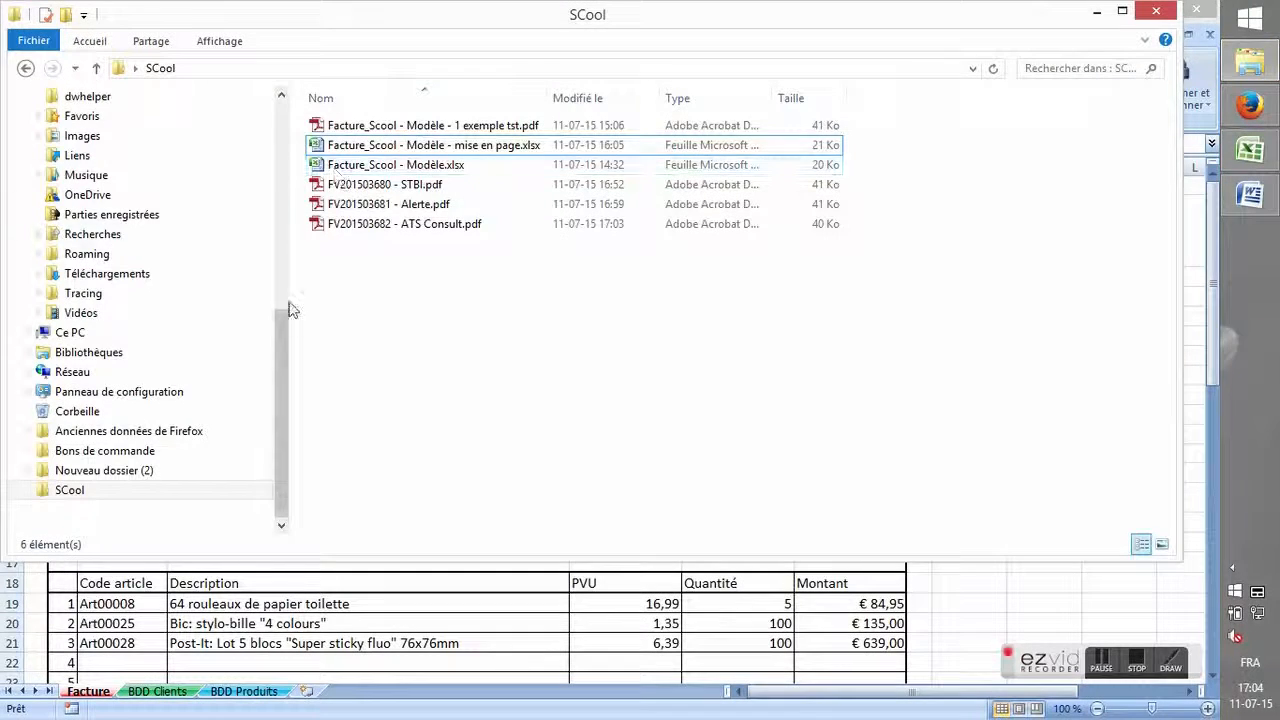
pyautogui.click(414, 188)
pyautogui.click(408, 204)
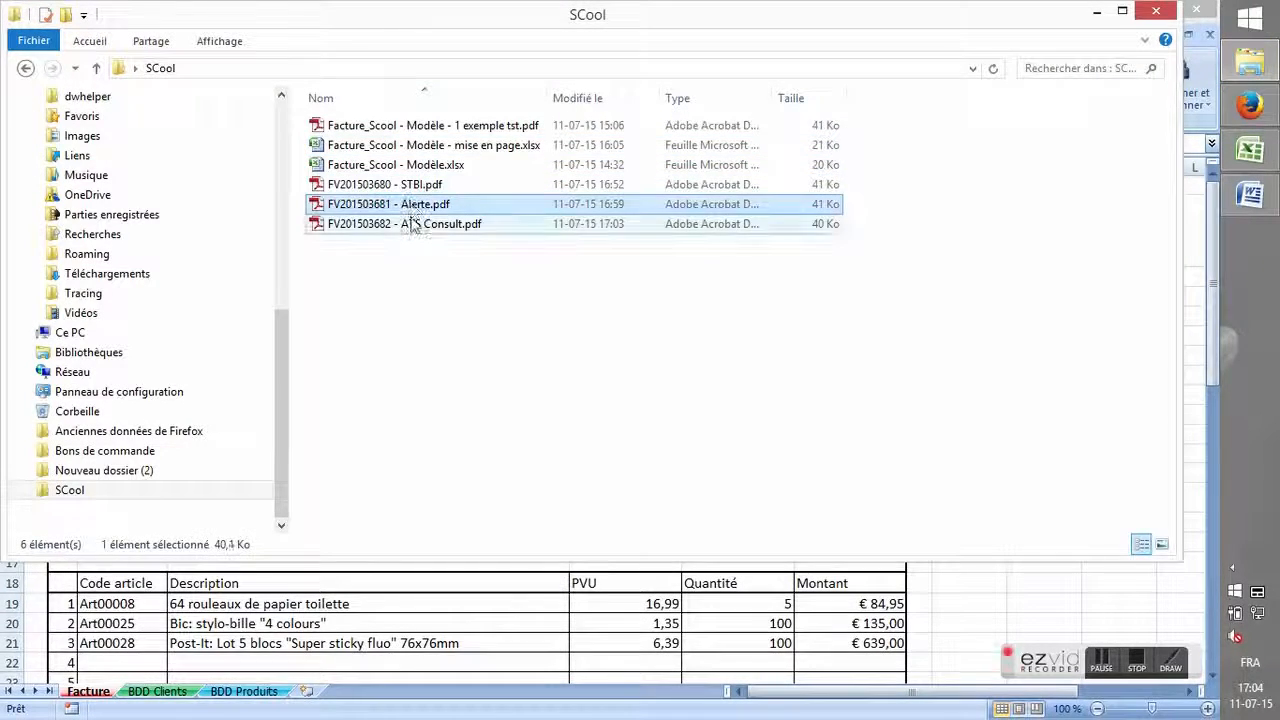
pyautogui.click(409, 224)
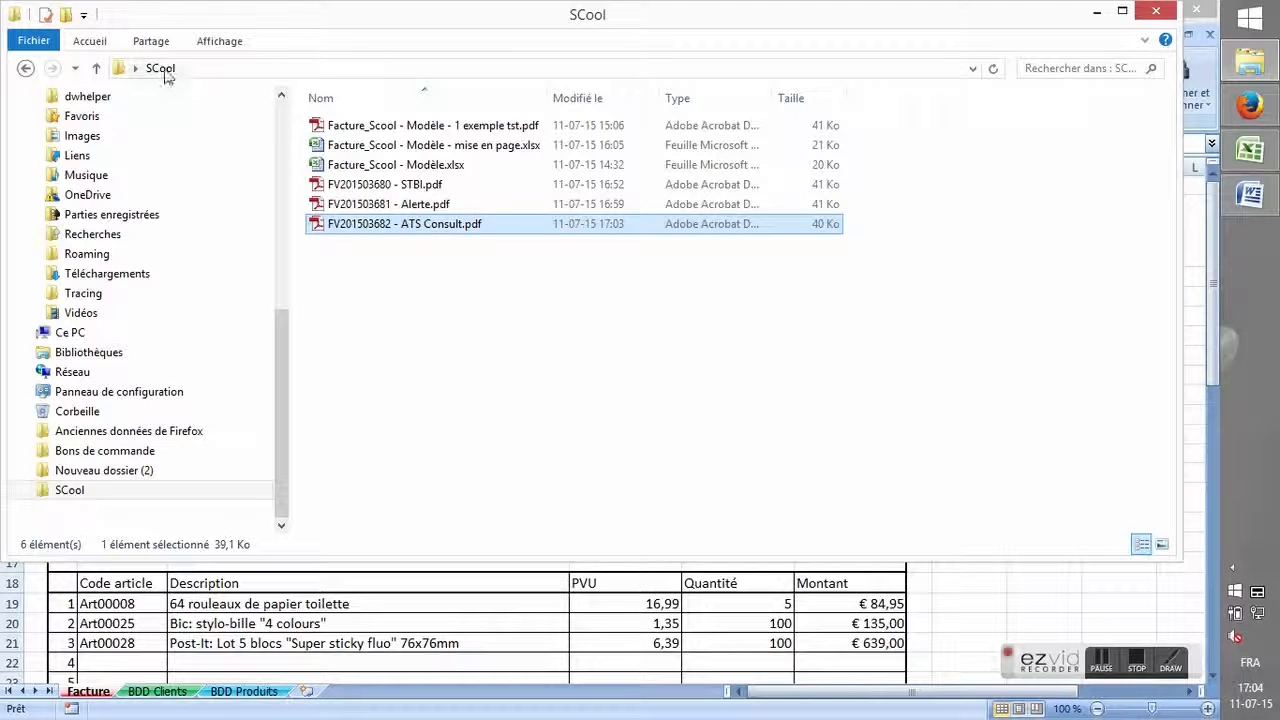
# Locate the SCool folder under Bureau, collapsing the user's personal folder, and go through its three FV invoice PDFs again.
pyautogui.scroll(10, 282, 326)
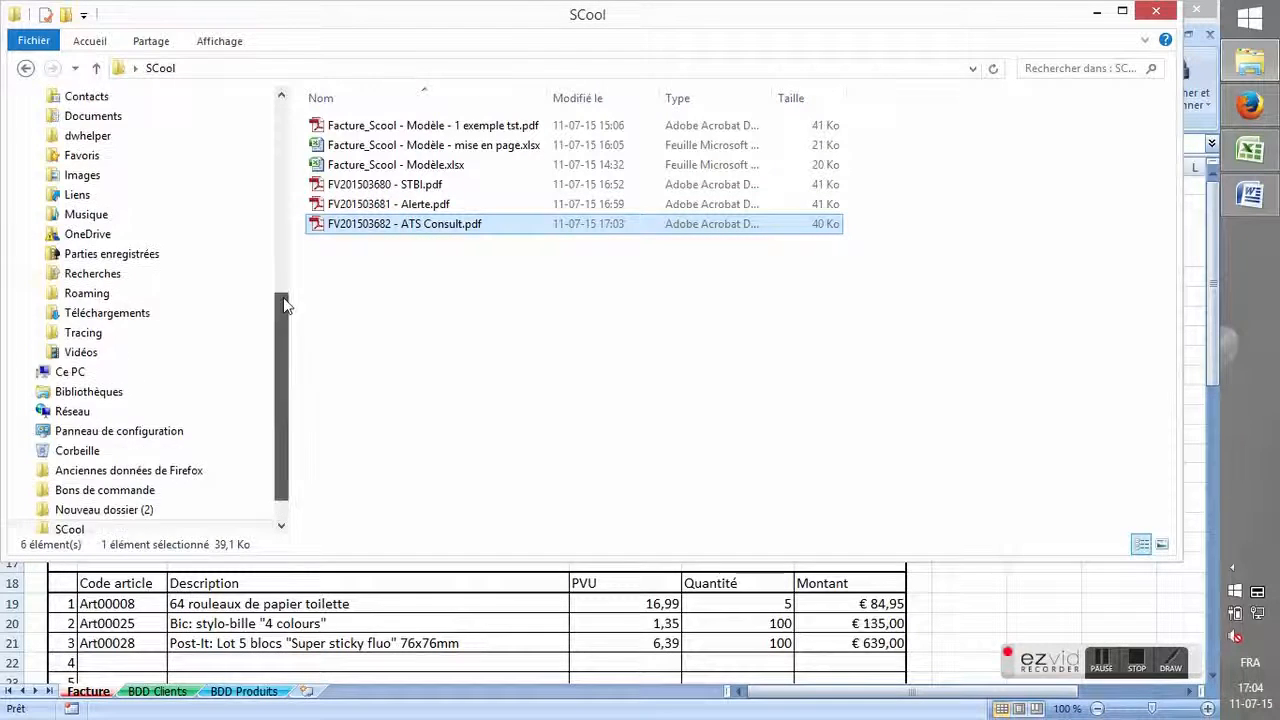
pyautogui.scroll(-4, 282, 286)
pyautogui.scroll(4, 279, 286)
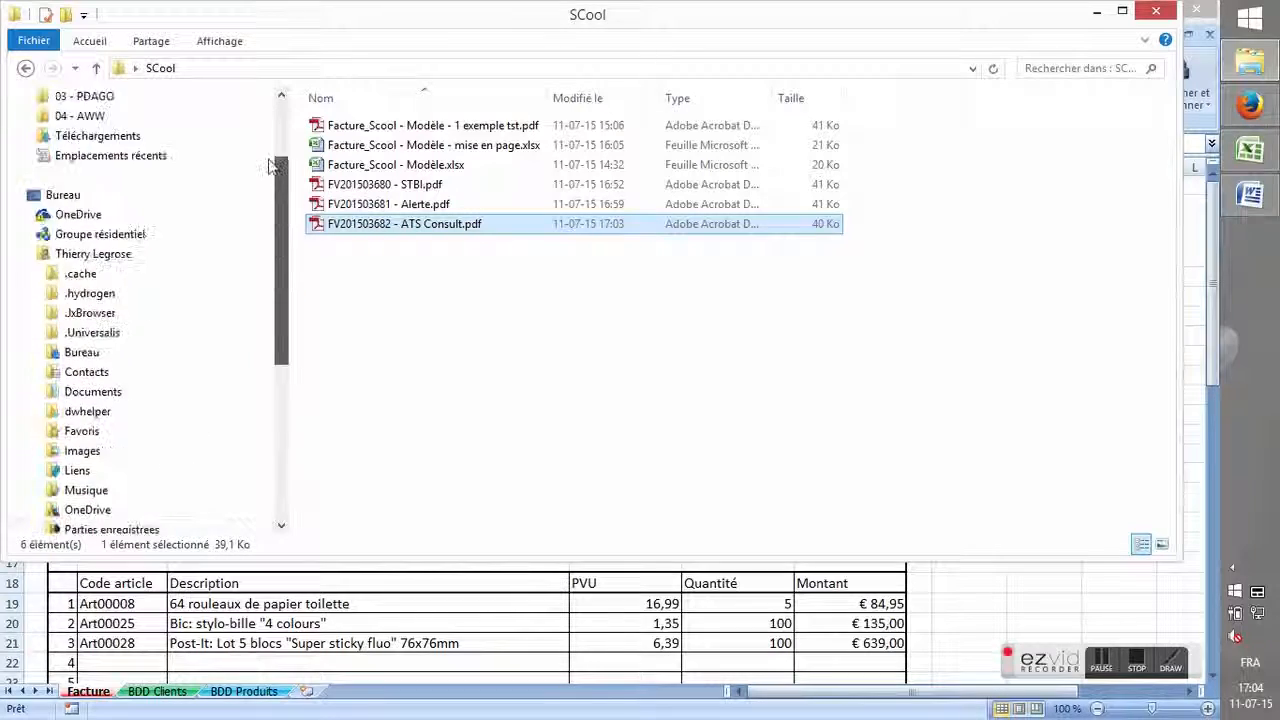
pyautogui.click(57, 275)
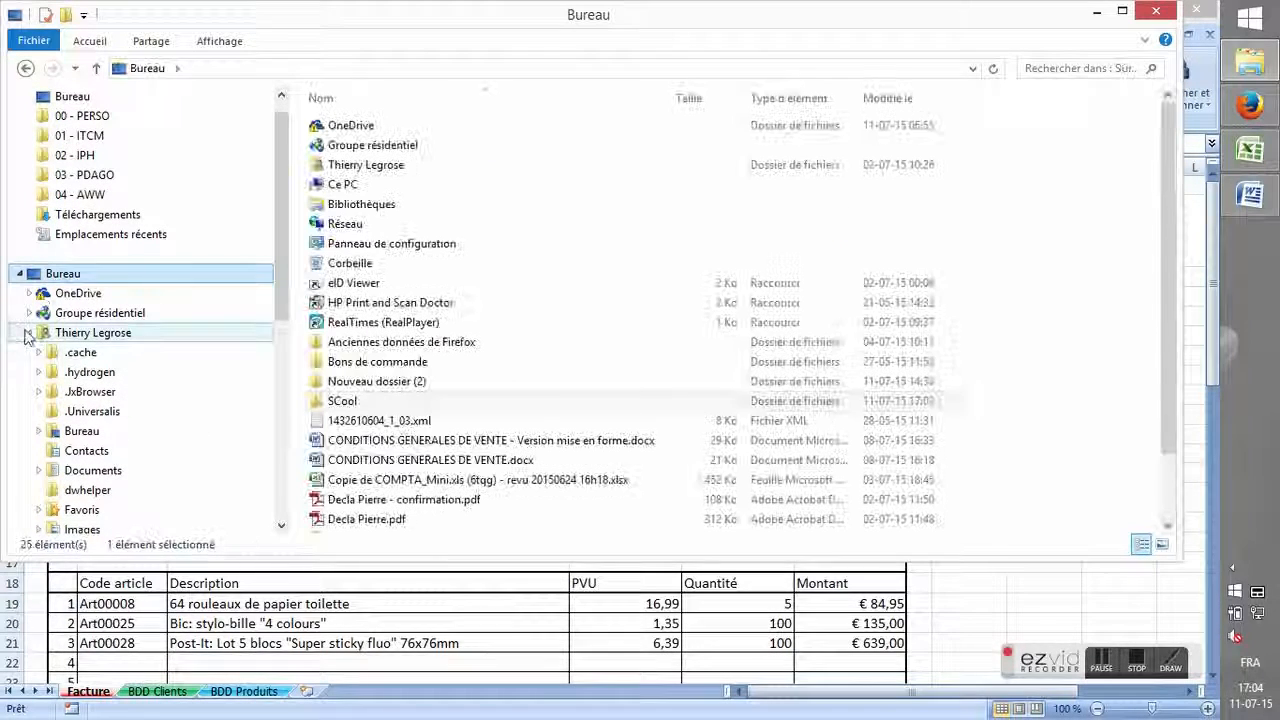
pyautogui.click(29, 333)
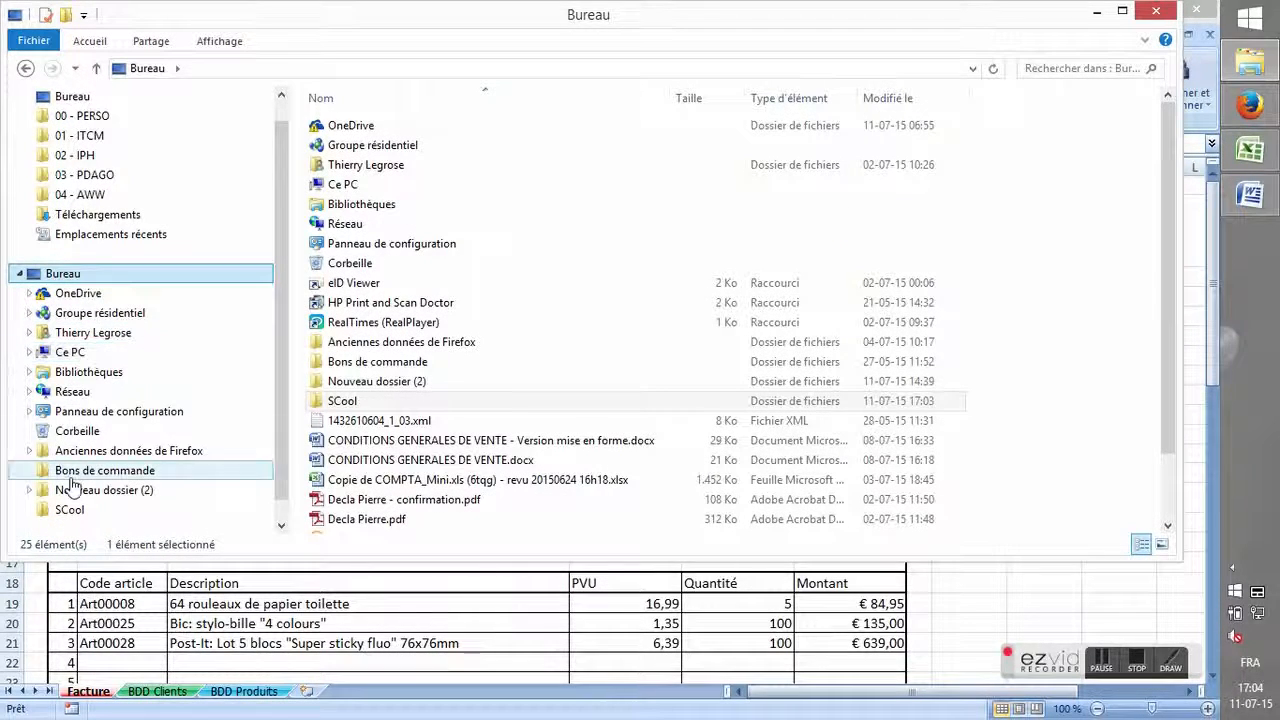
pyautogui.click(68, 509)
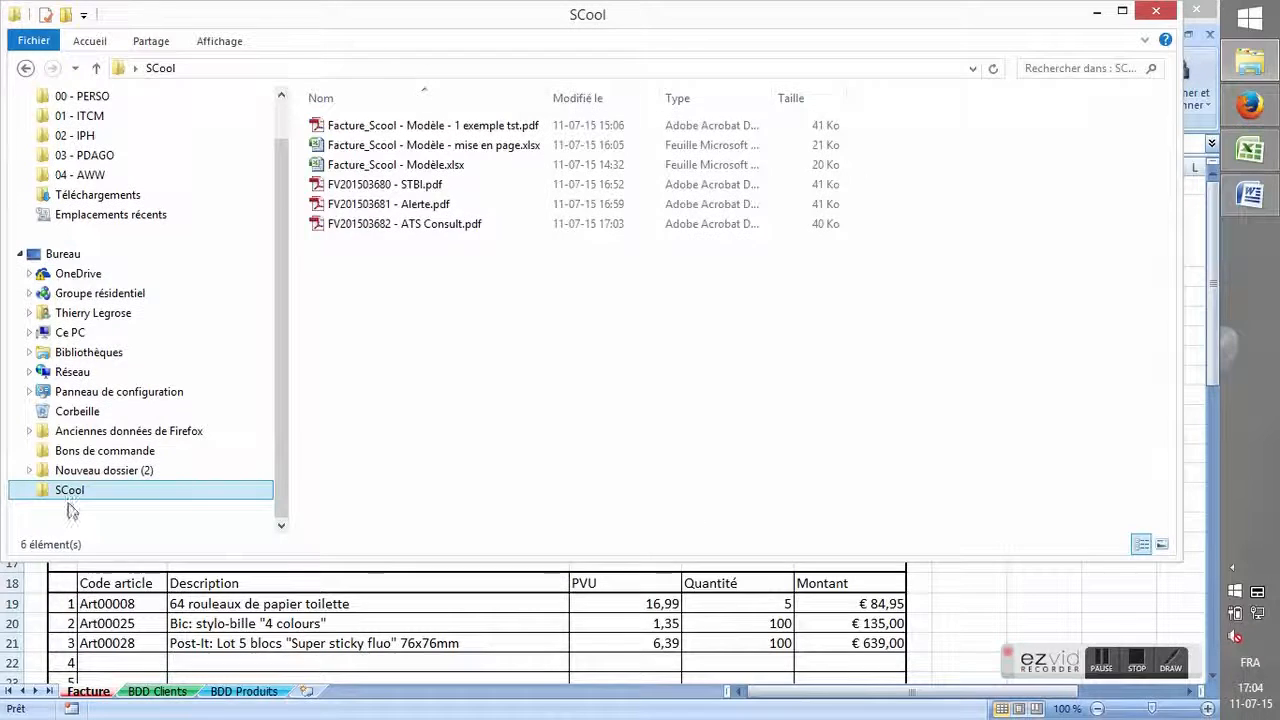
pyautogui.click(376, 184)
pyautogui.click(376, 205)
pyautogui.click(376, 225)
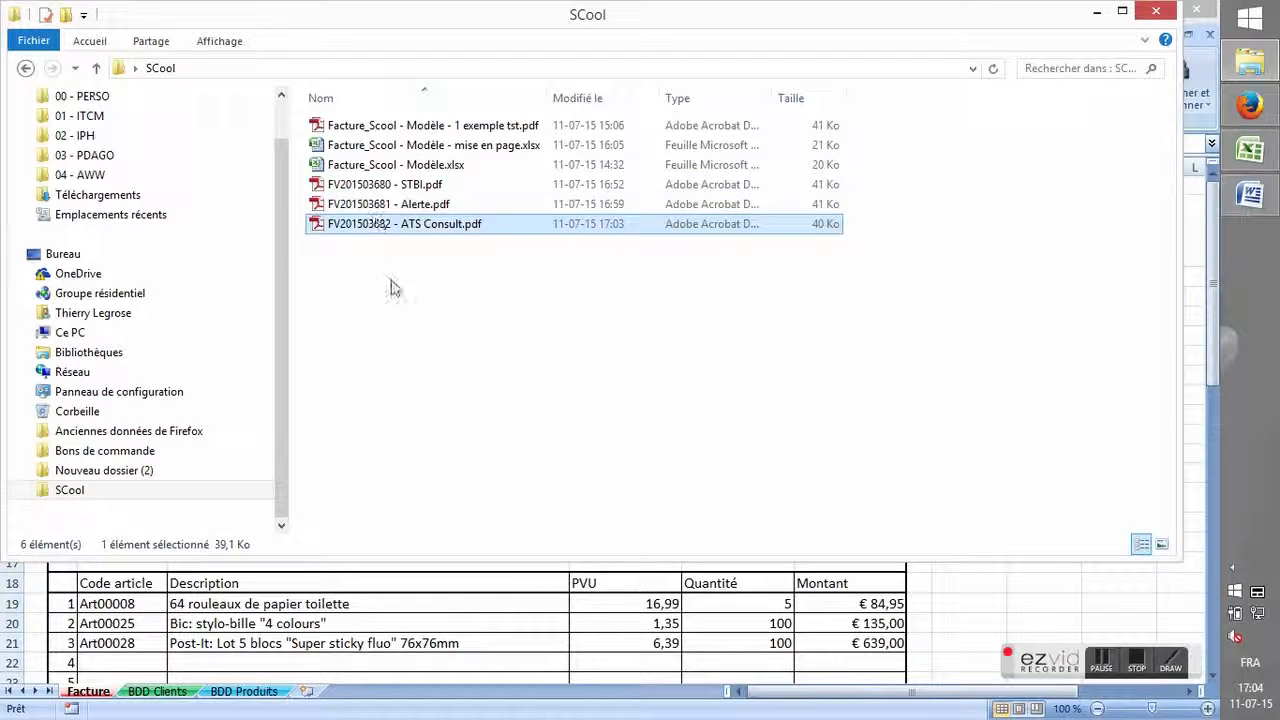
pyautogui.click(400, 290)
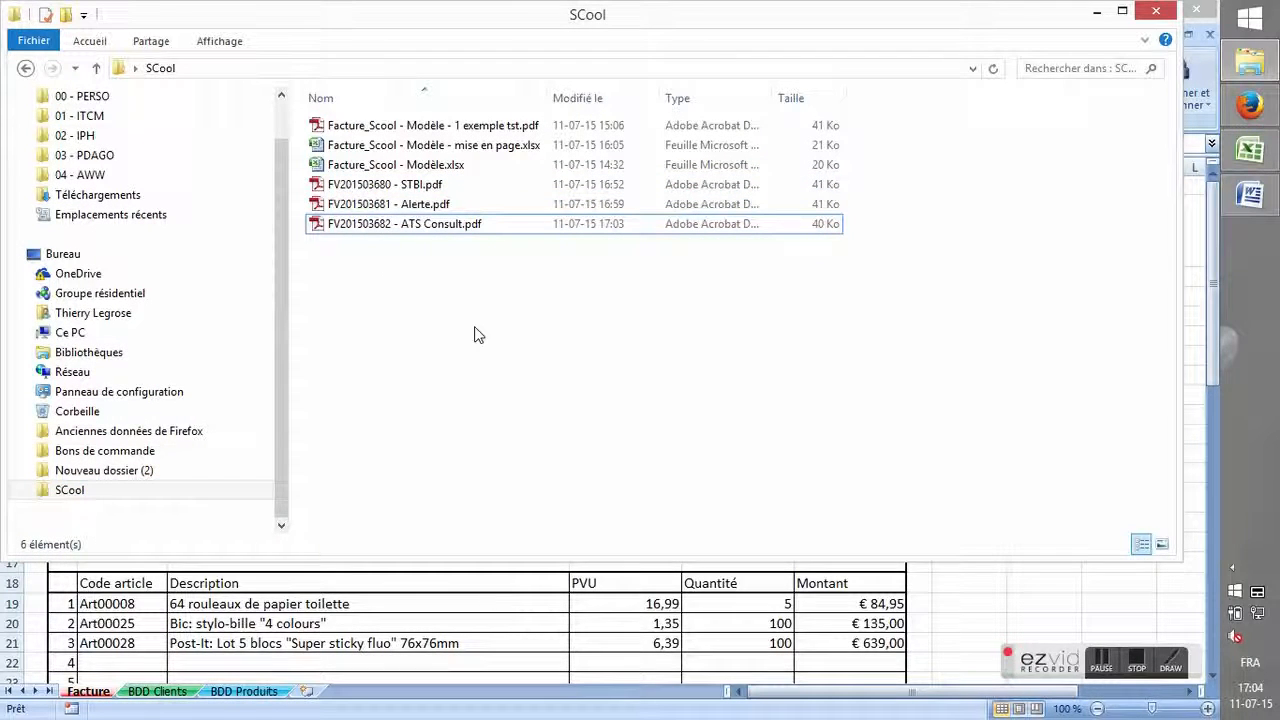